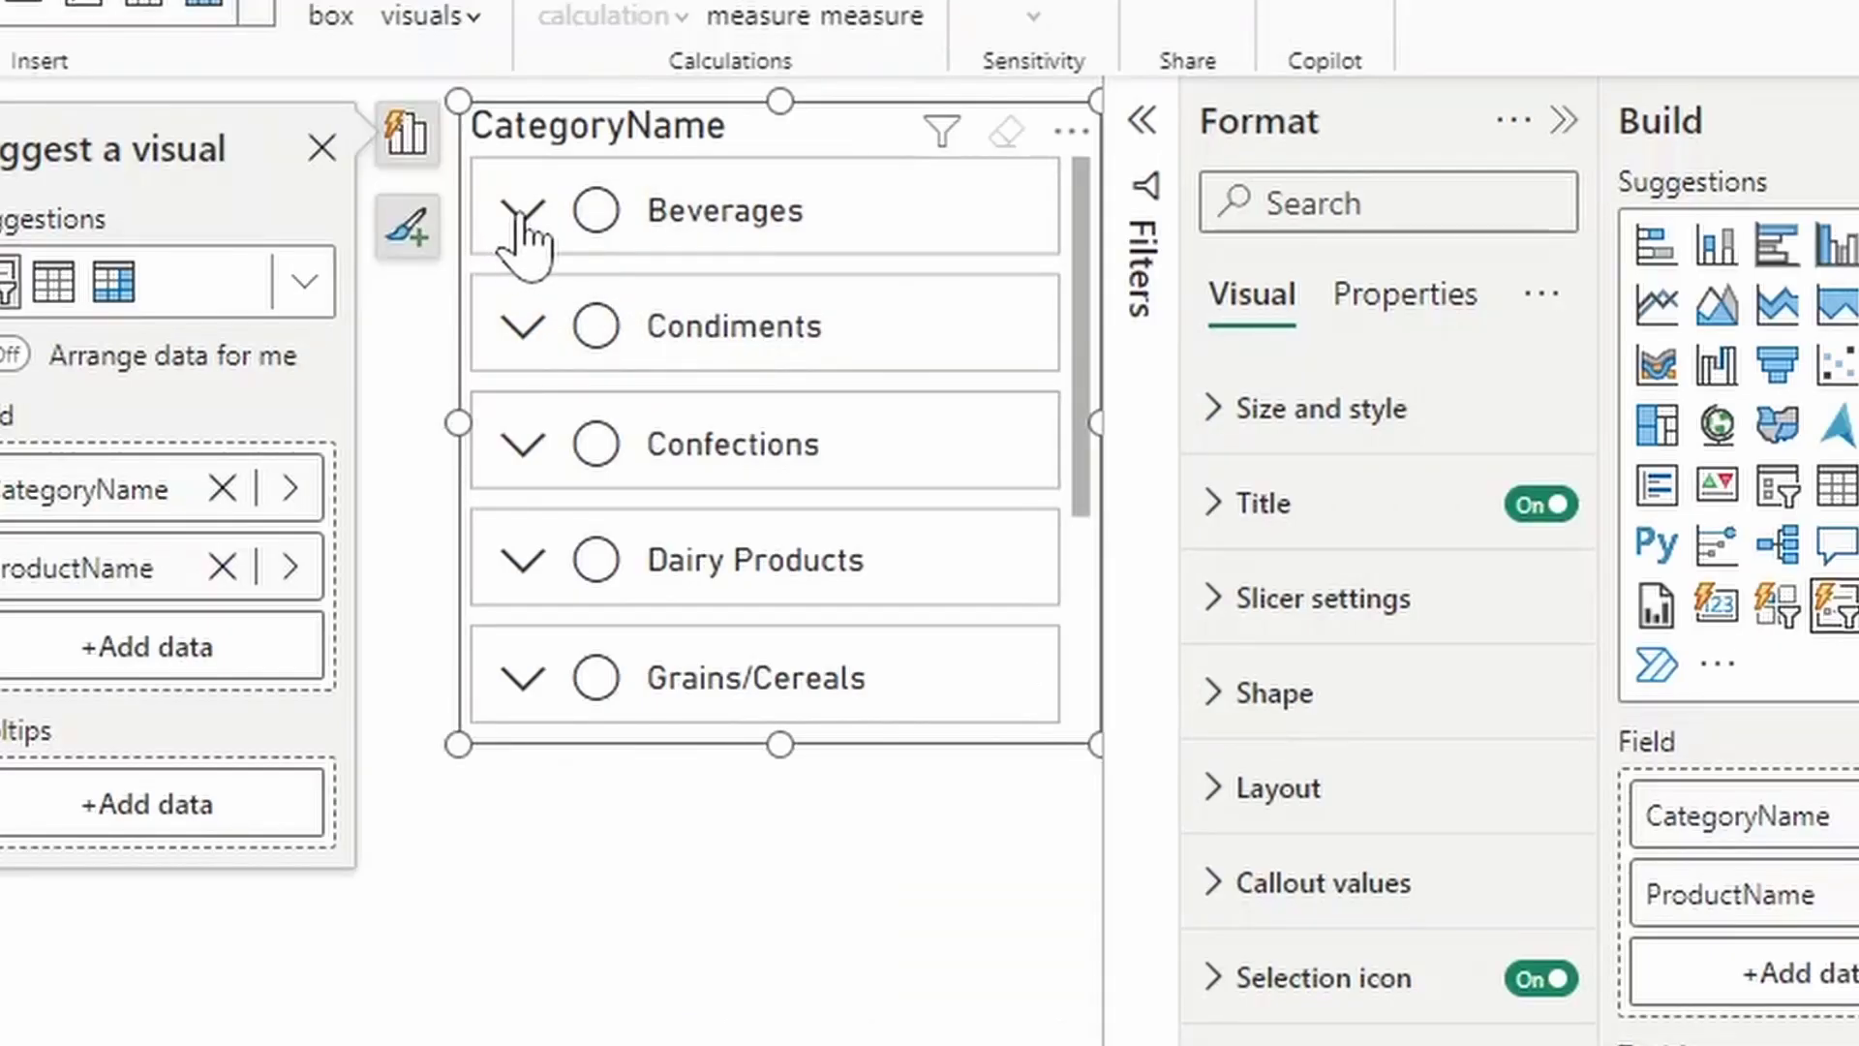
Apply the colour formatting rules and view the details of the data fetching error
{"action": "left_click", "coordinate": [531, 210]}
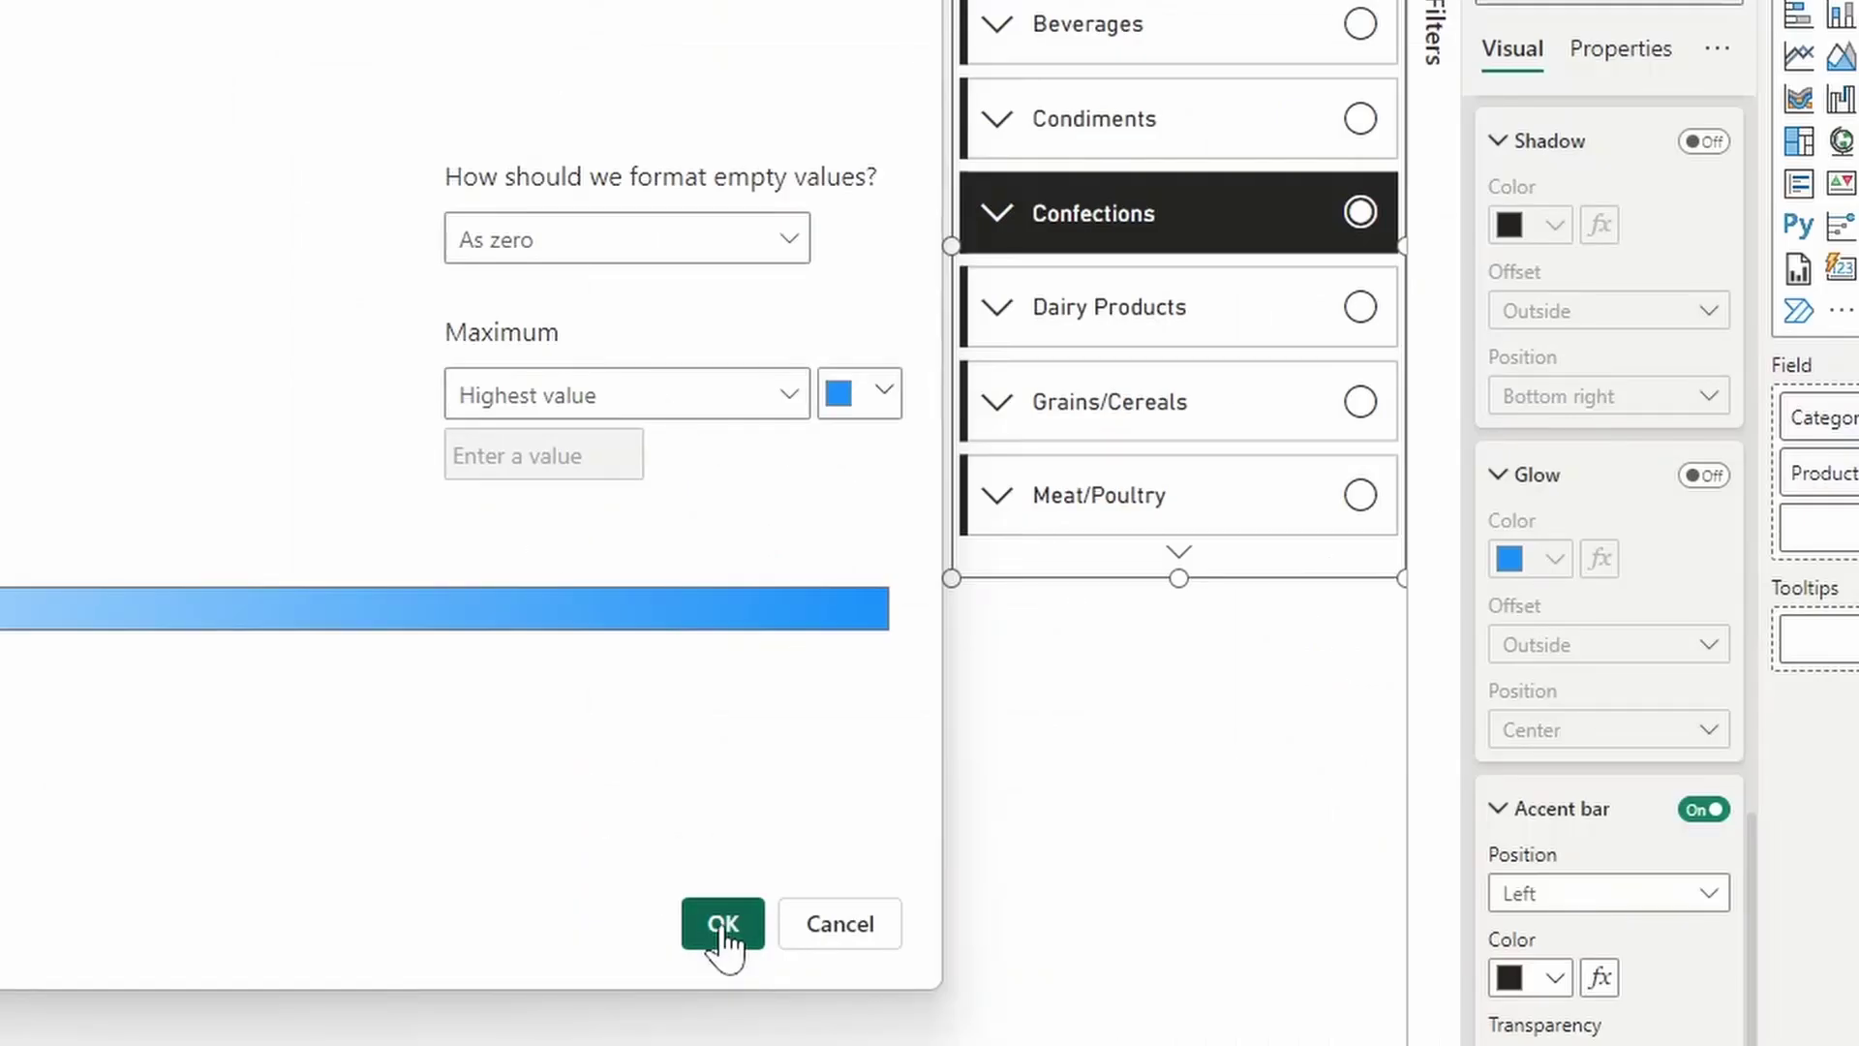
{"action": "left_click", "coordinate": [724, 924]}
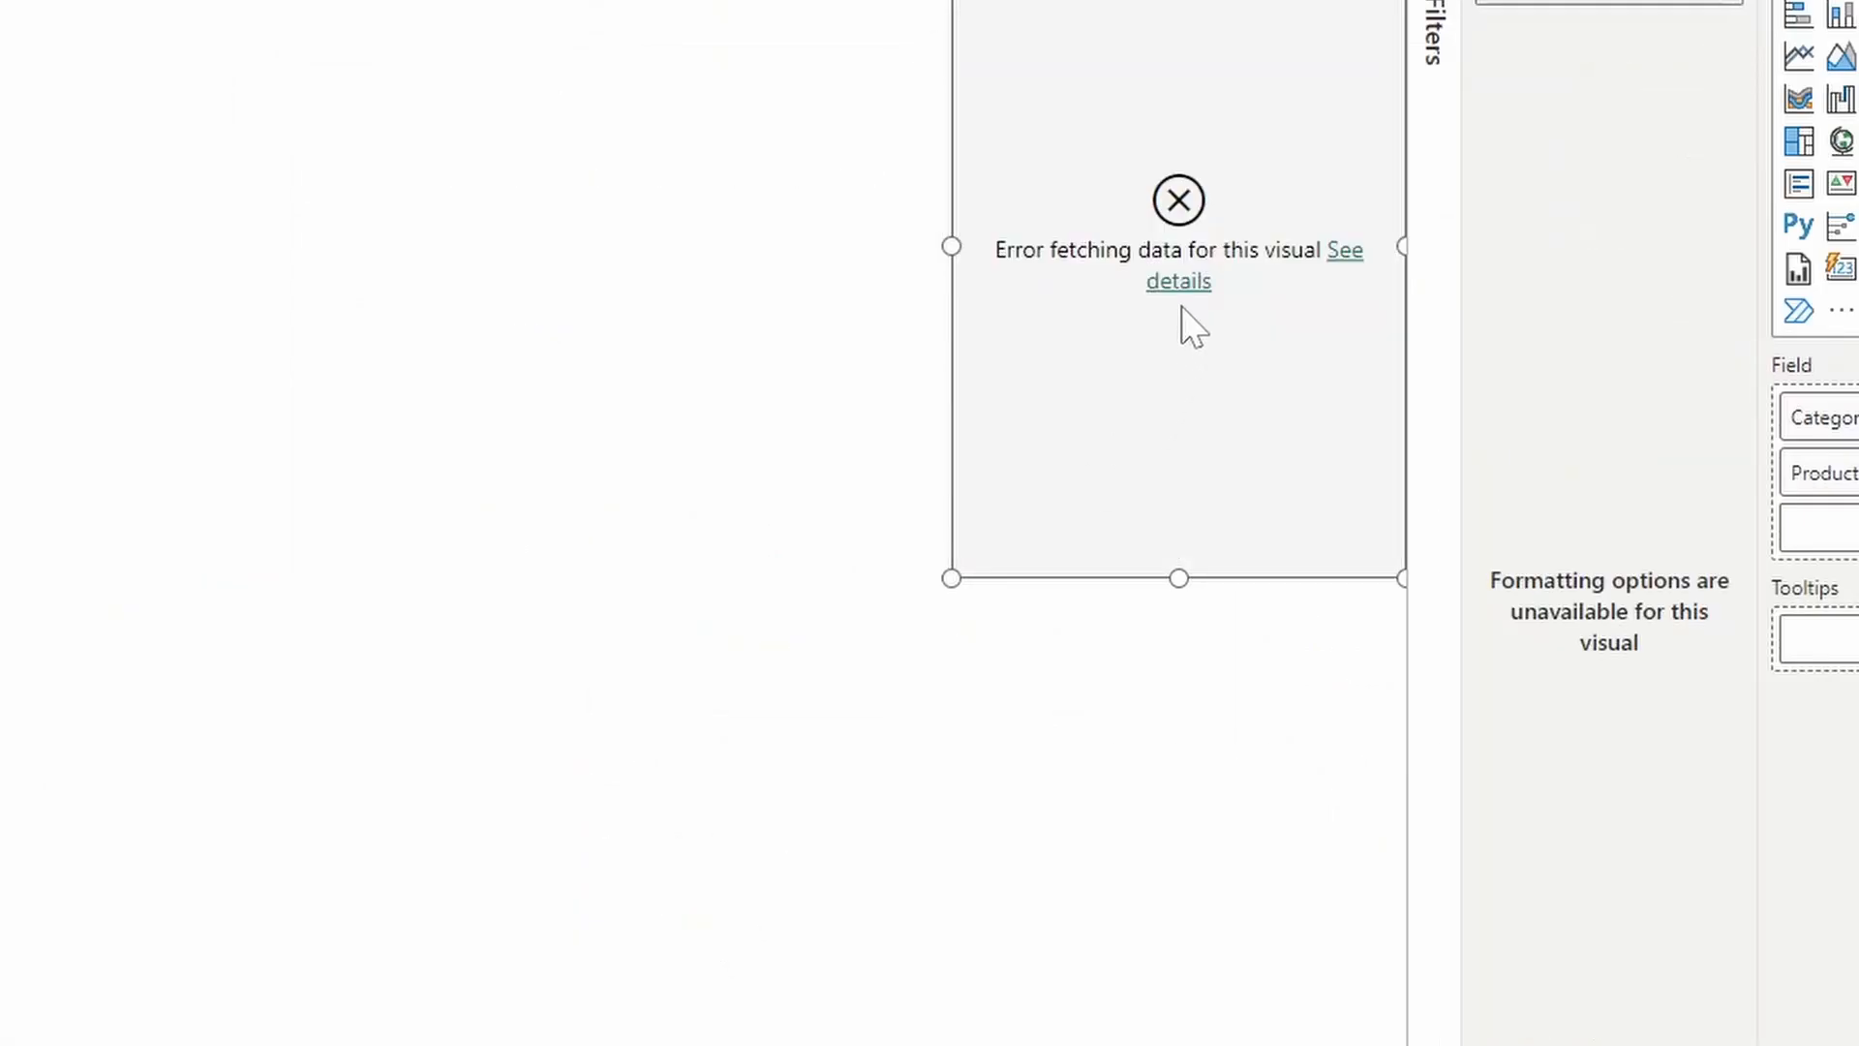
{"action": "left_click", "coordinate": [1195, 283]}
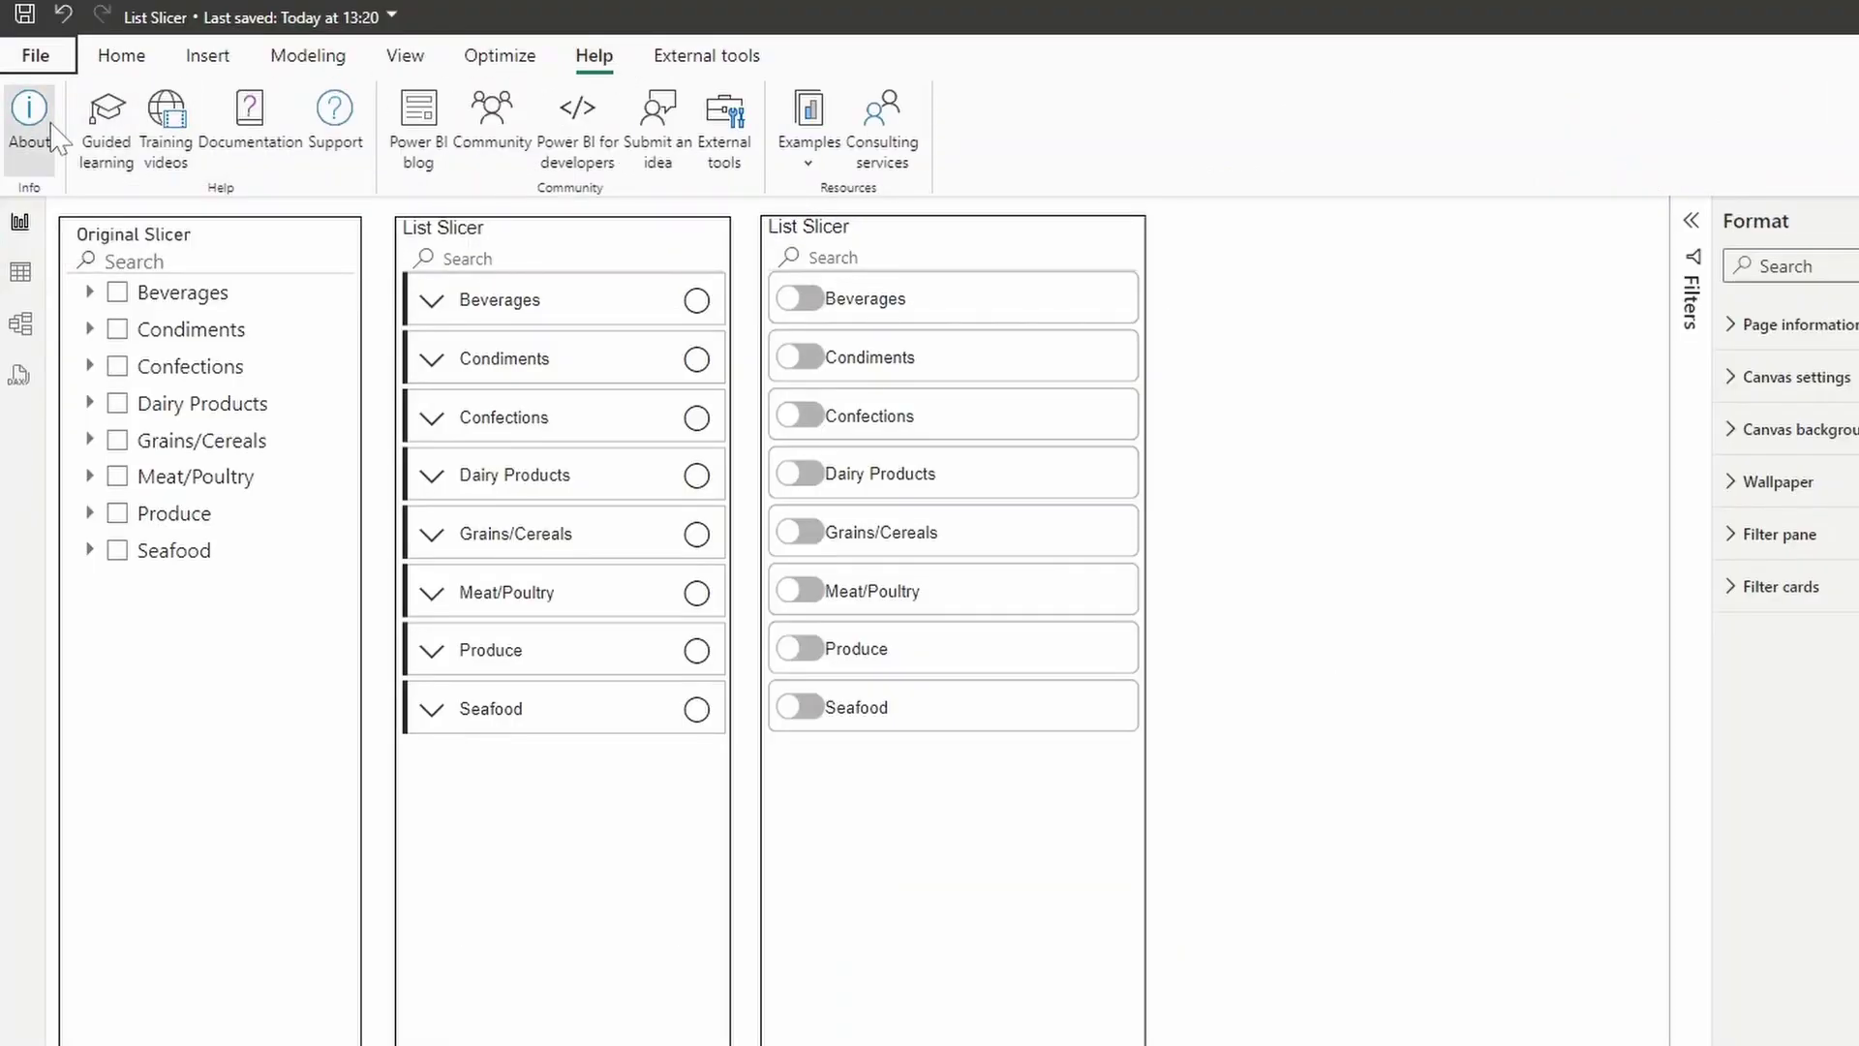
{"action": "left_click", "coordinate": [29, 119]}
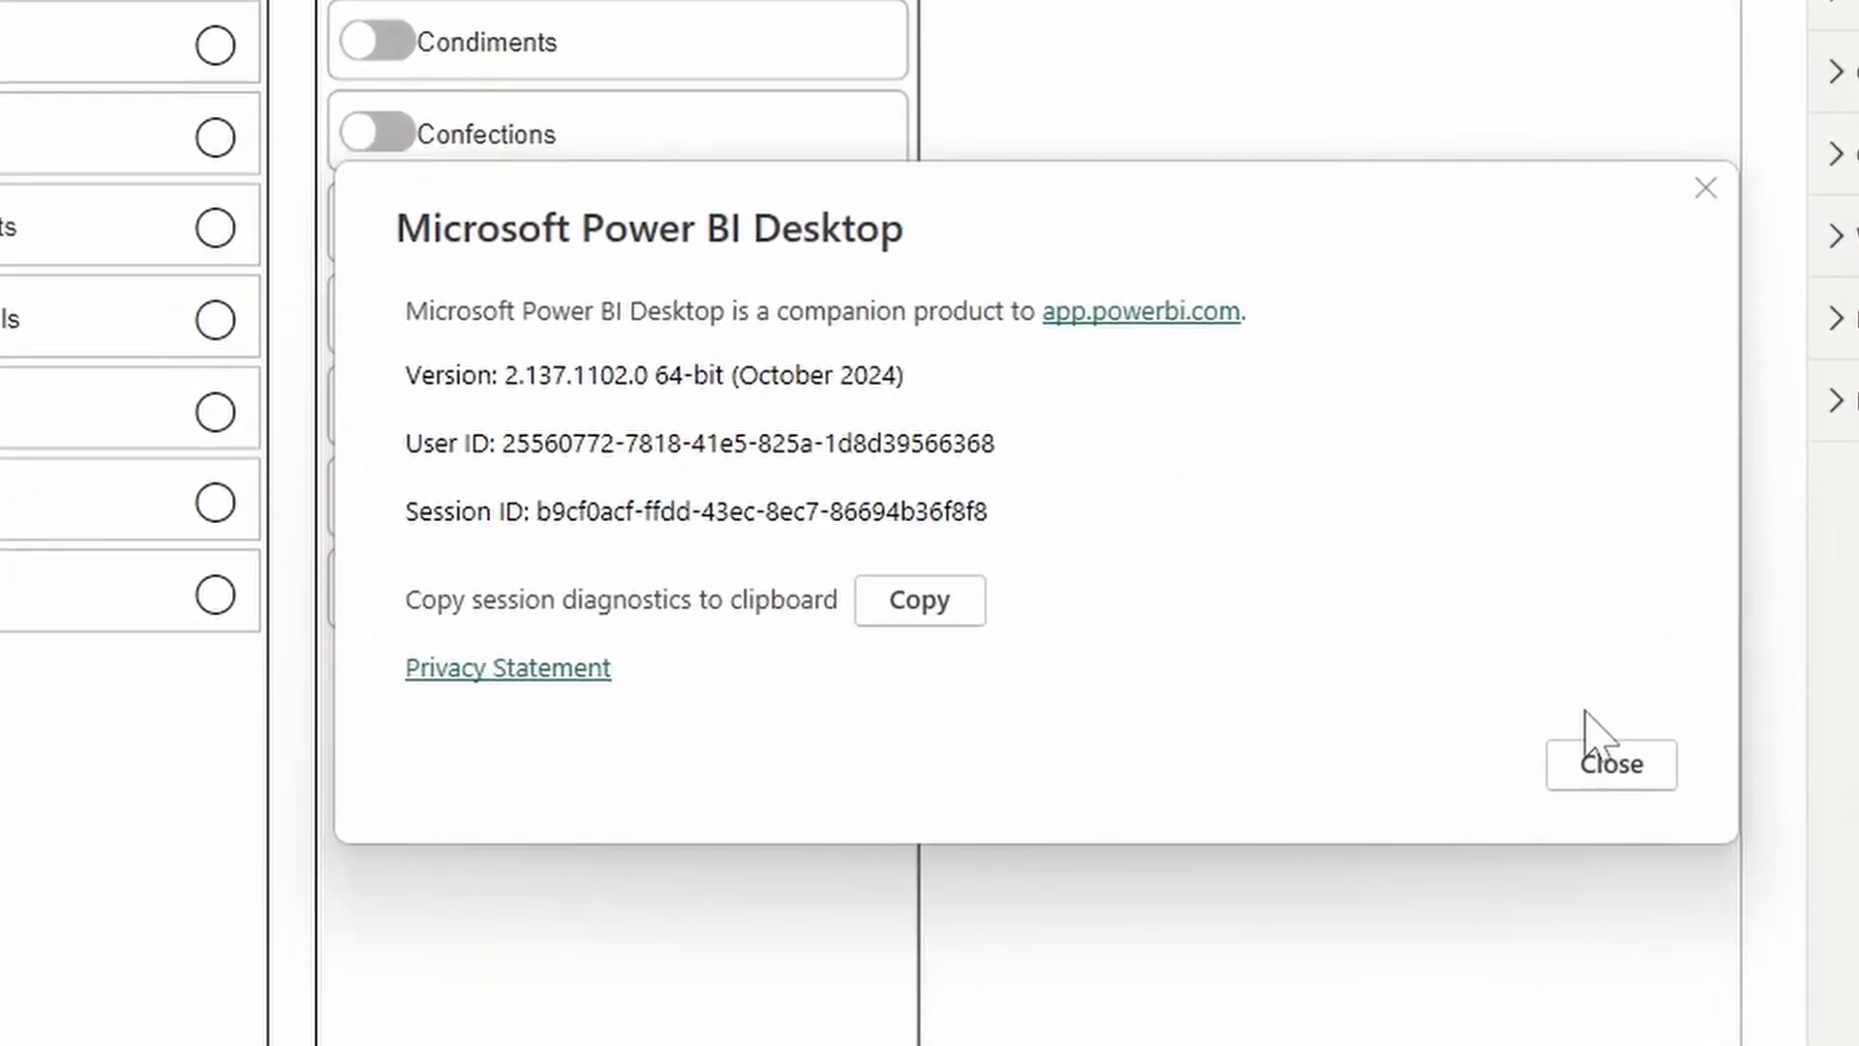
{"action": "left_click", "coordinate": [1611, 764]}
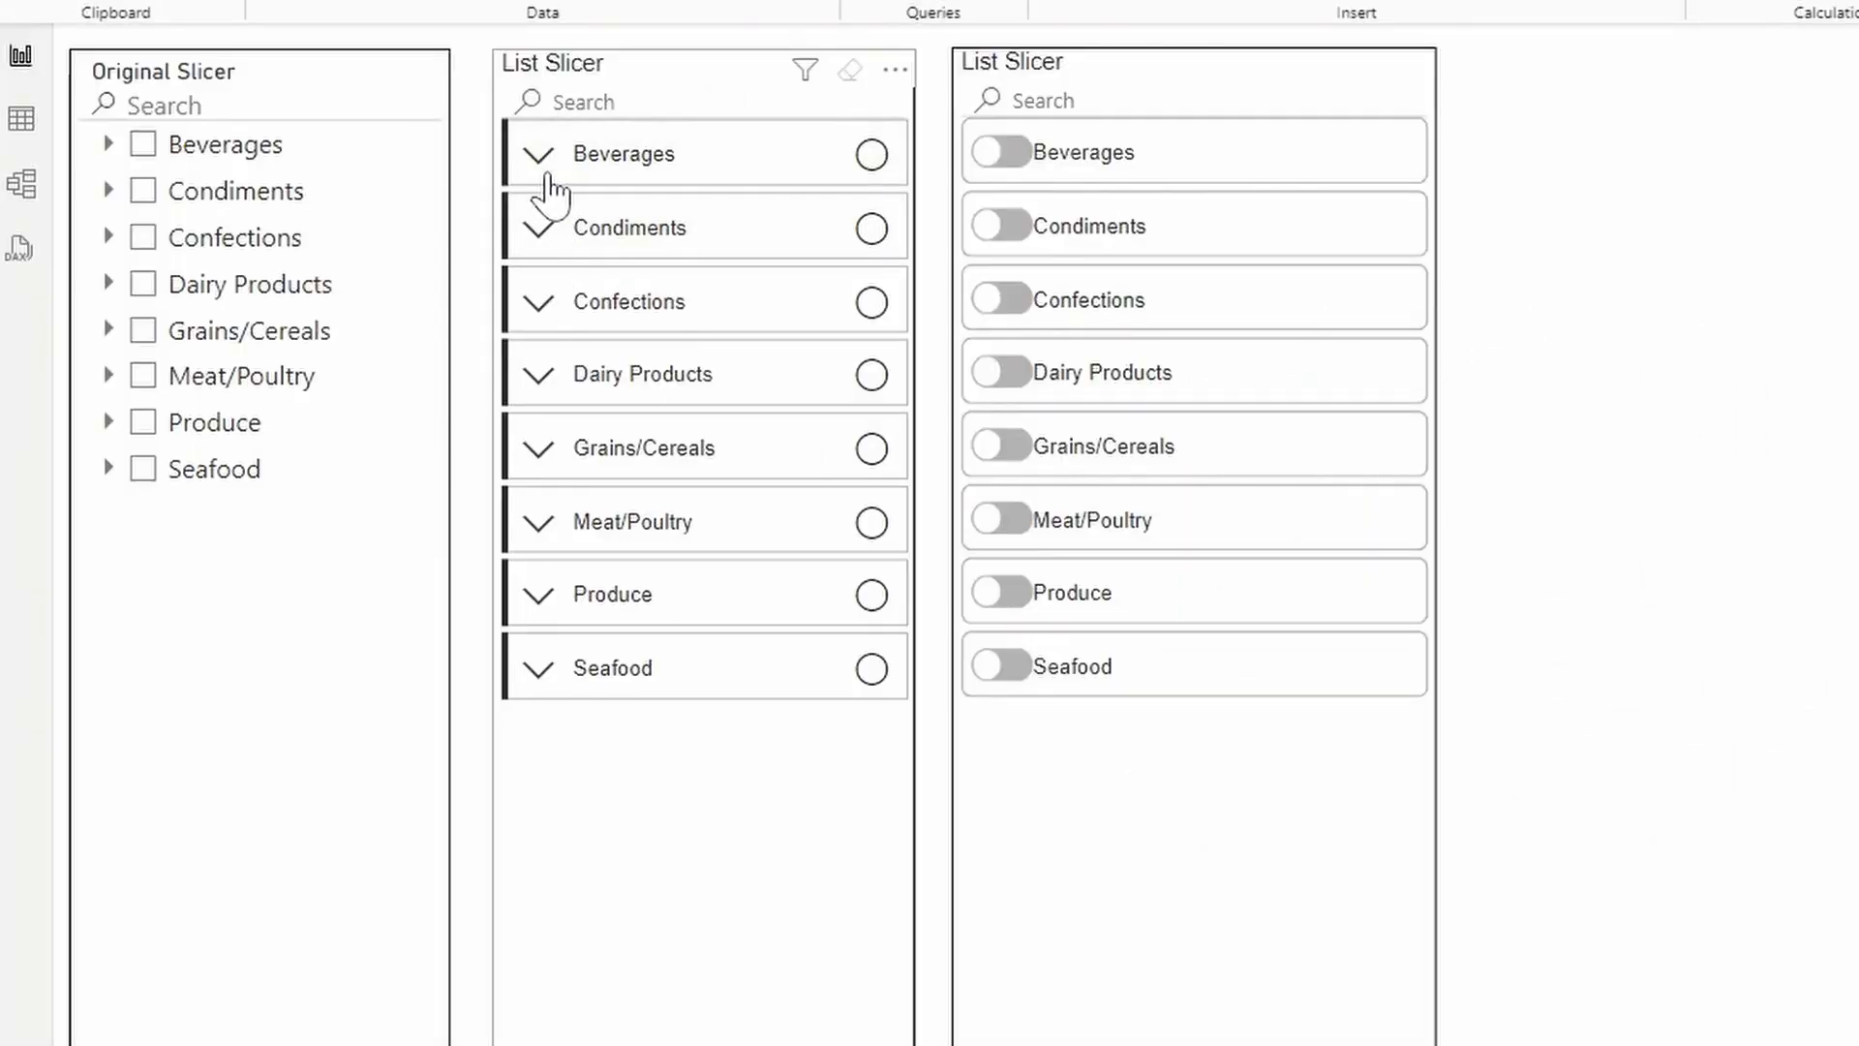
Expand and collapse Beverages in the List Slicer, then expand Beverages in the Original Slicer
{"action": "left_click", "coordinate": [540, 154]}
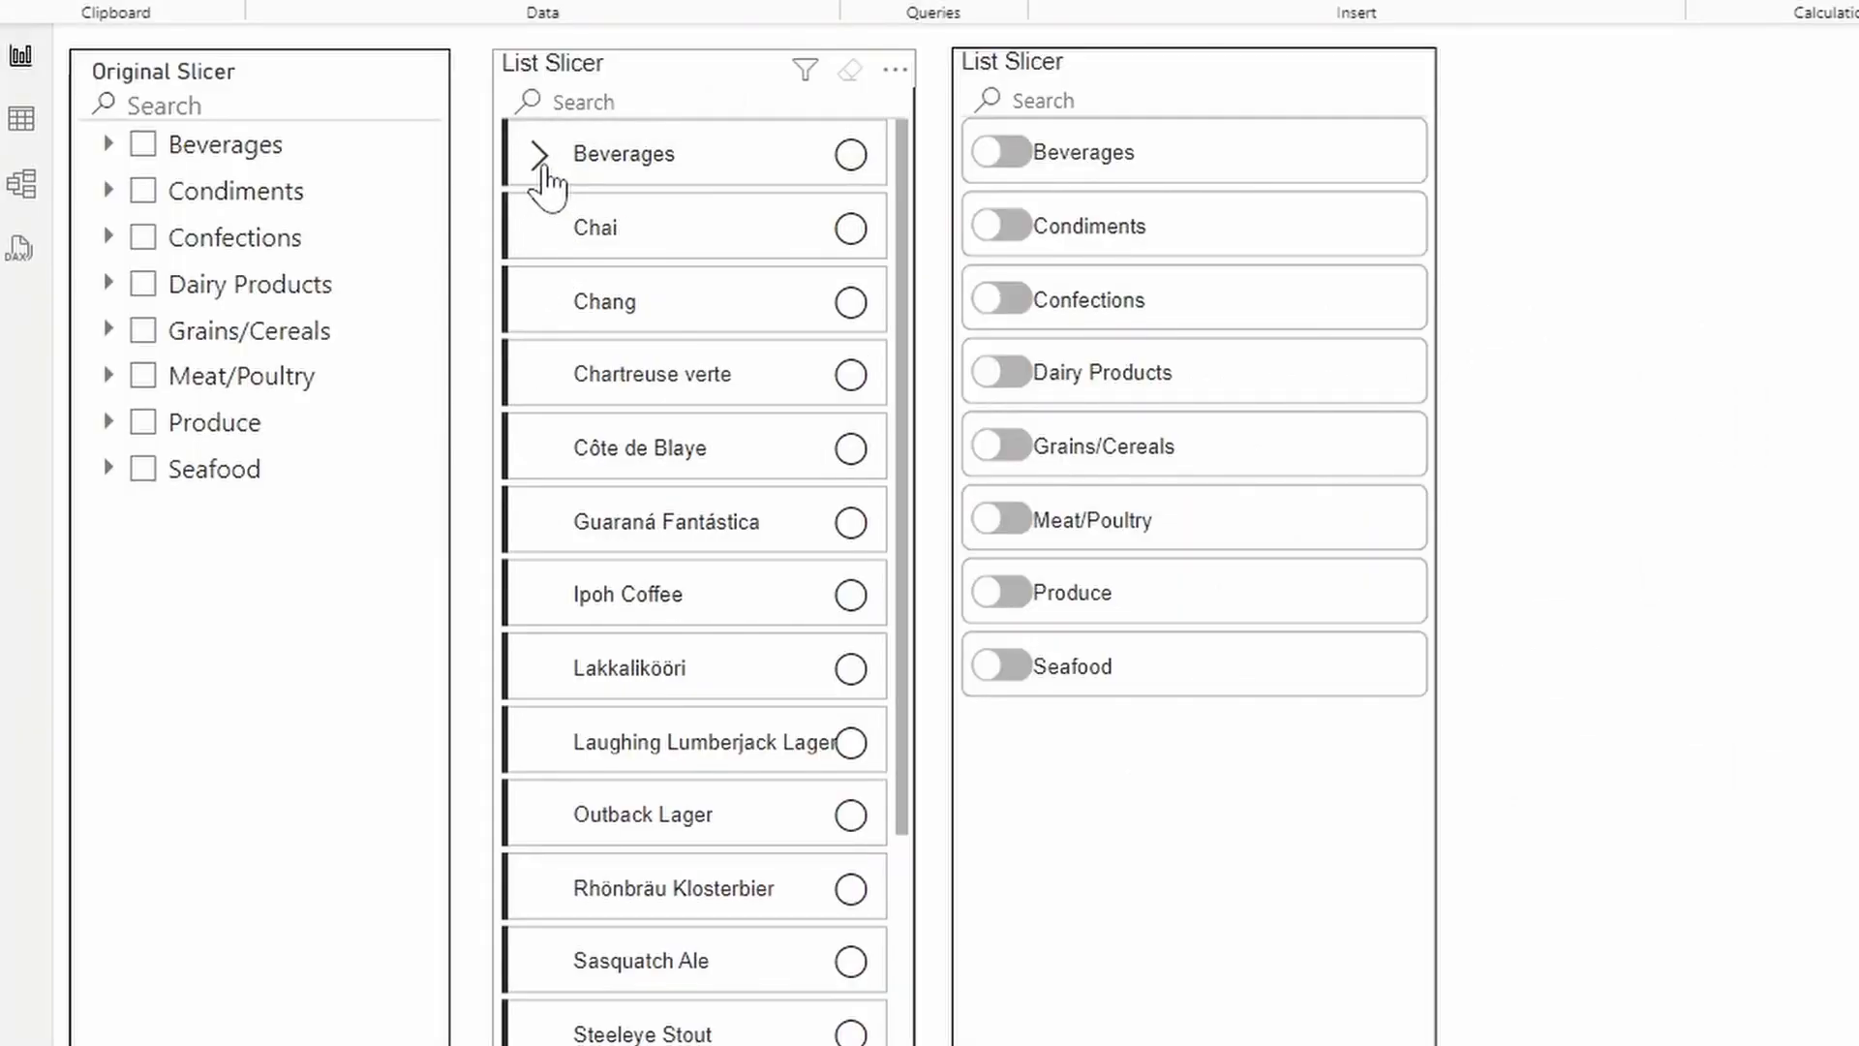
{"action": "left_click", "coordinate": [538, 155]}
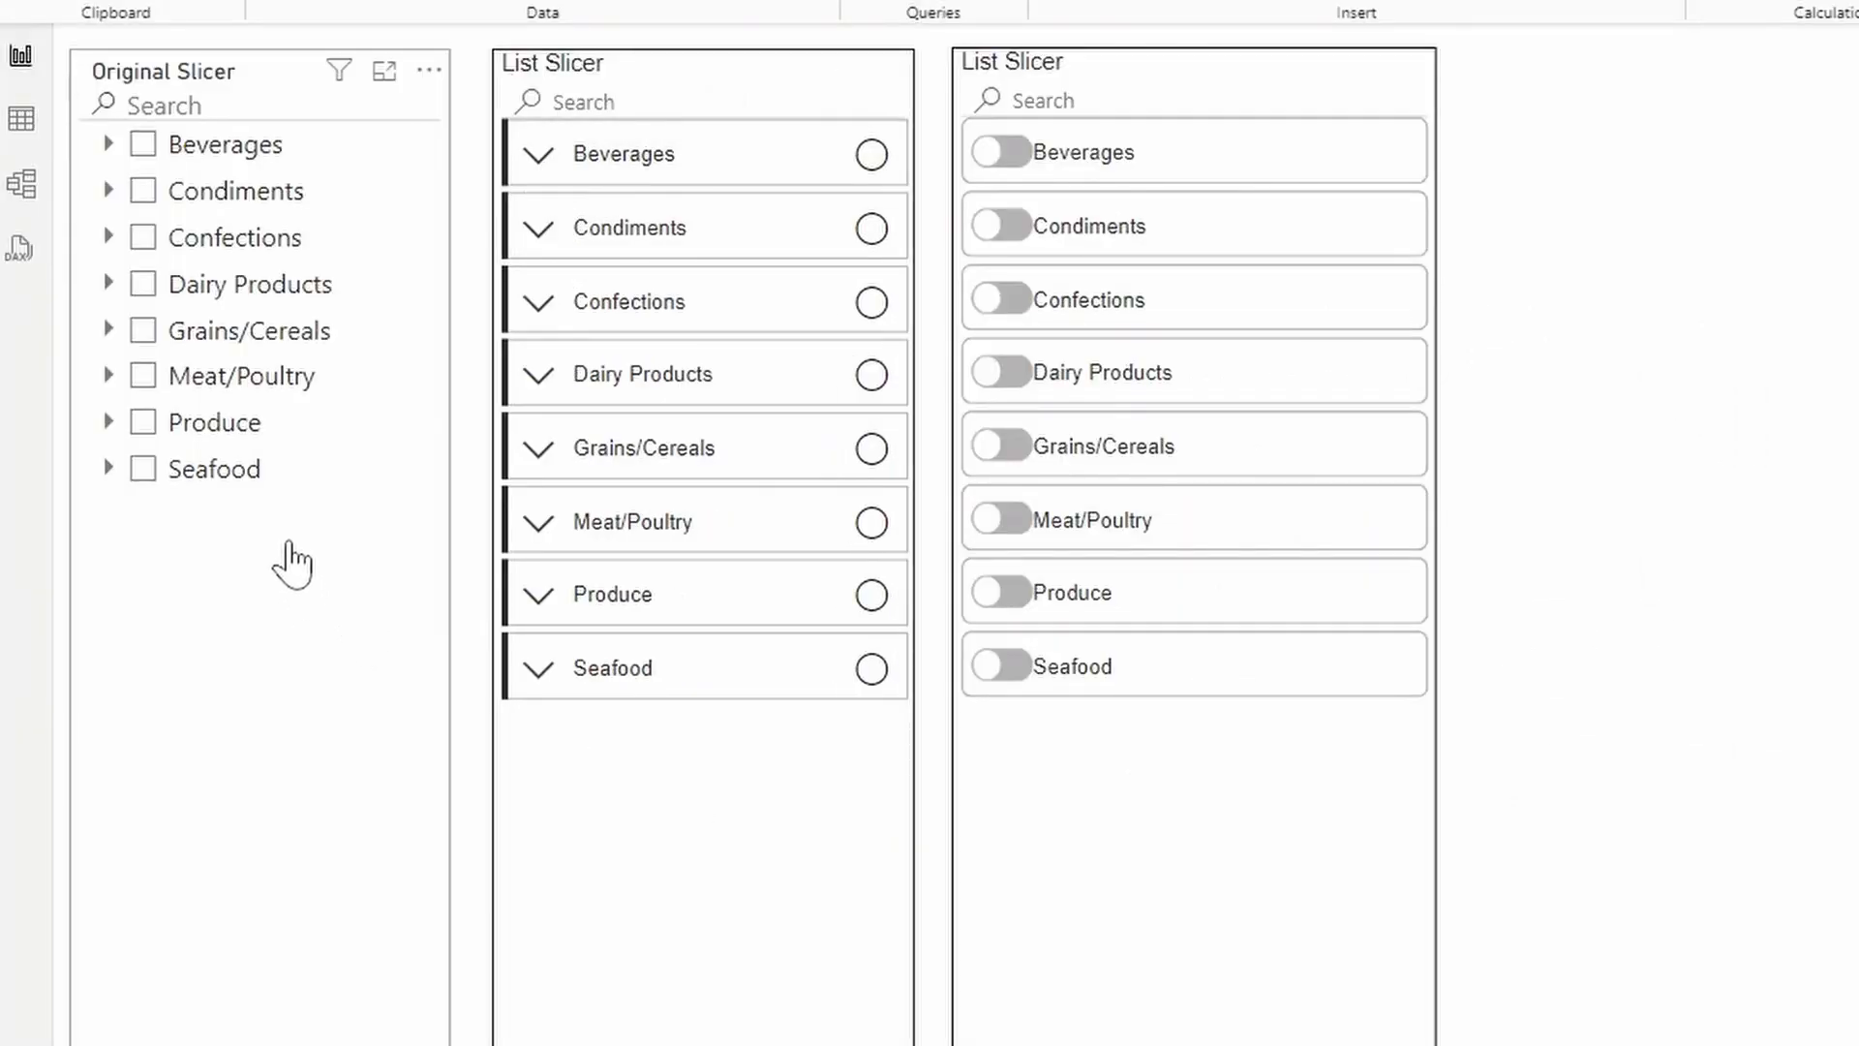
{"action": "left_click", "coordinate": [110, 146]}
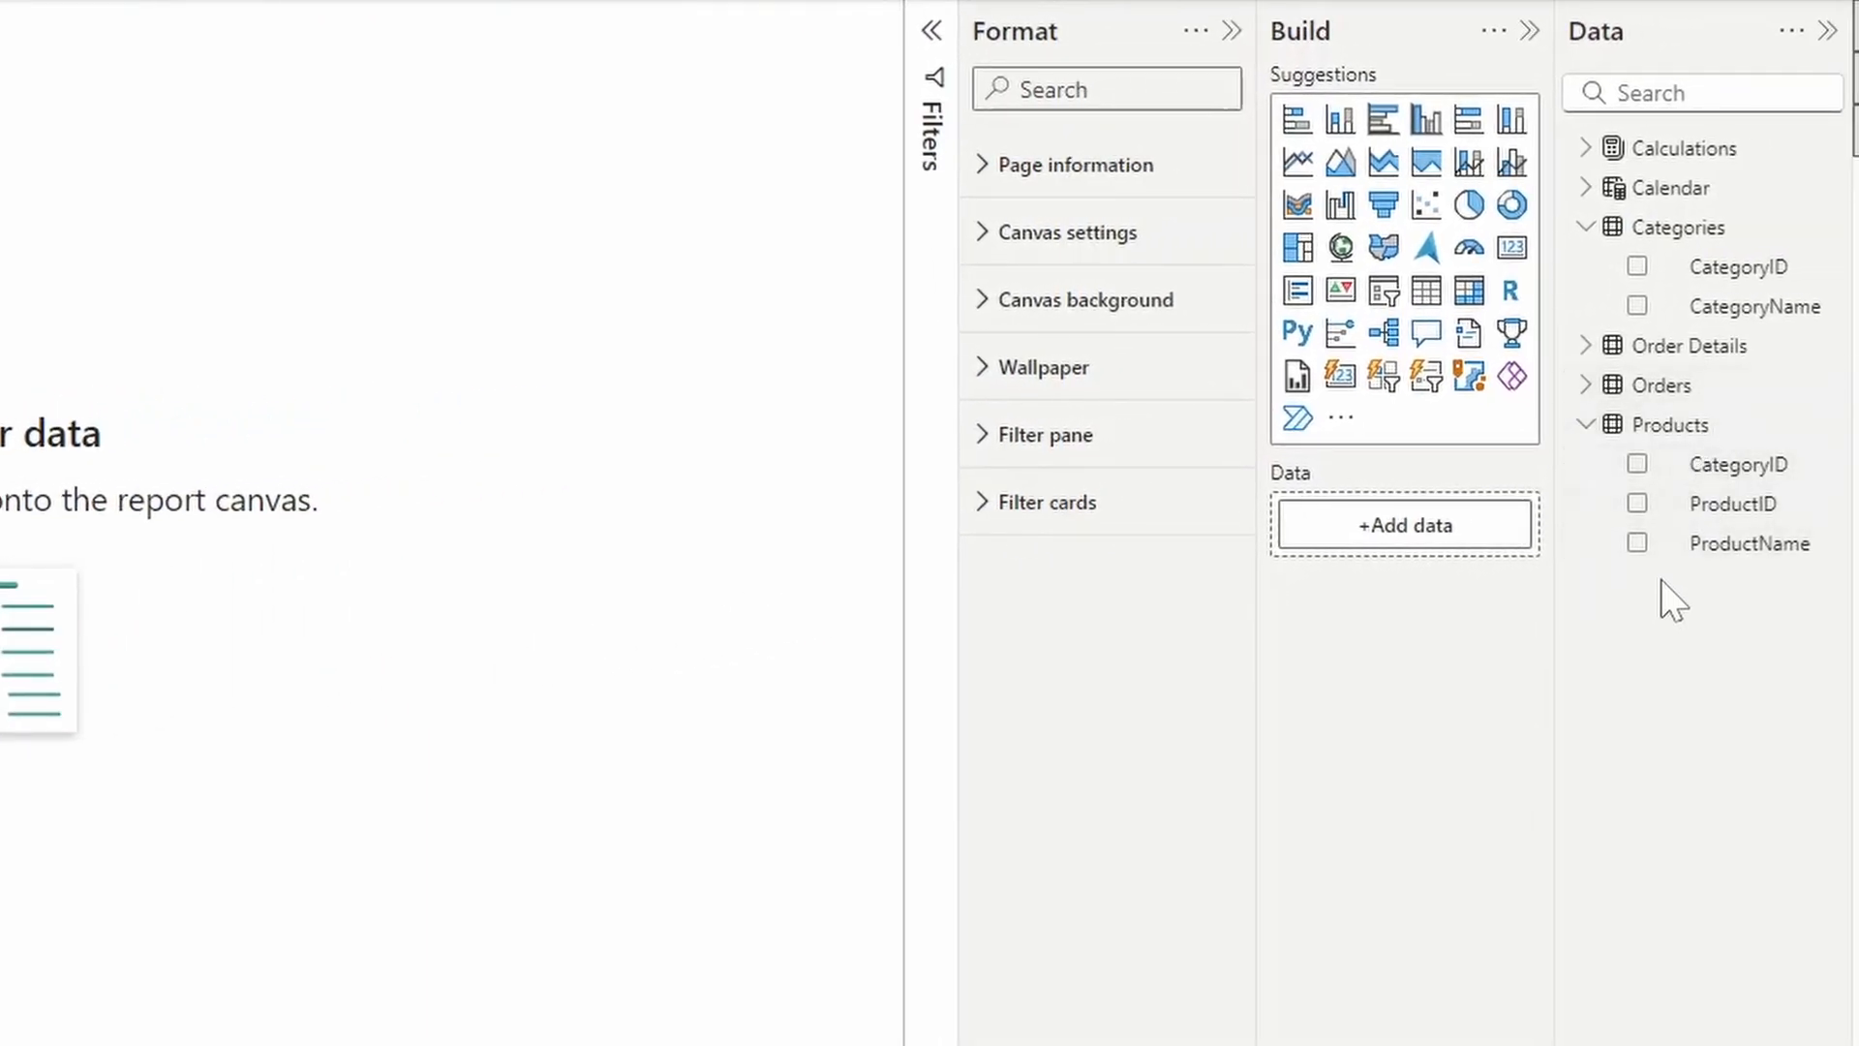
Place a List Slicer with CategoryName and nested ProductName, expanding Beverages to check the hierarchy
{"action": "left_click", "coordinate": [1427, 375]}
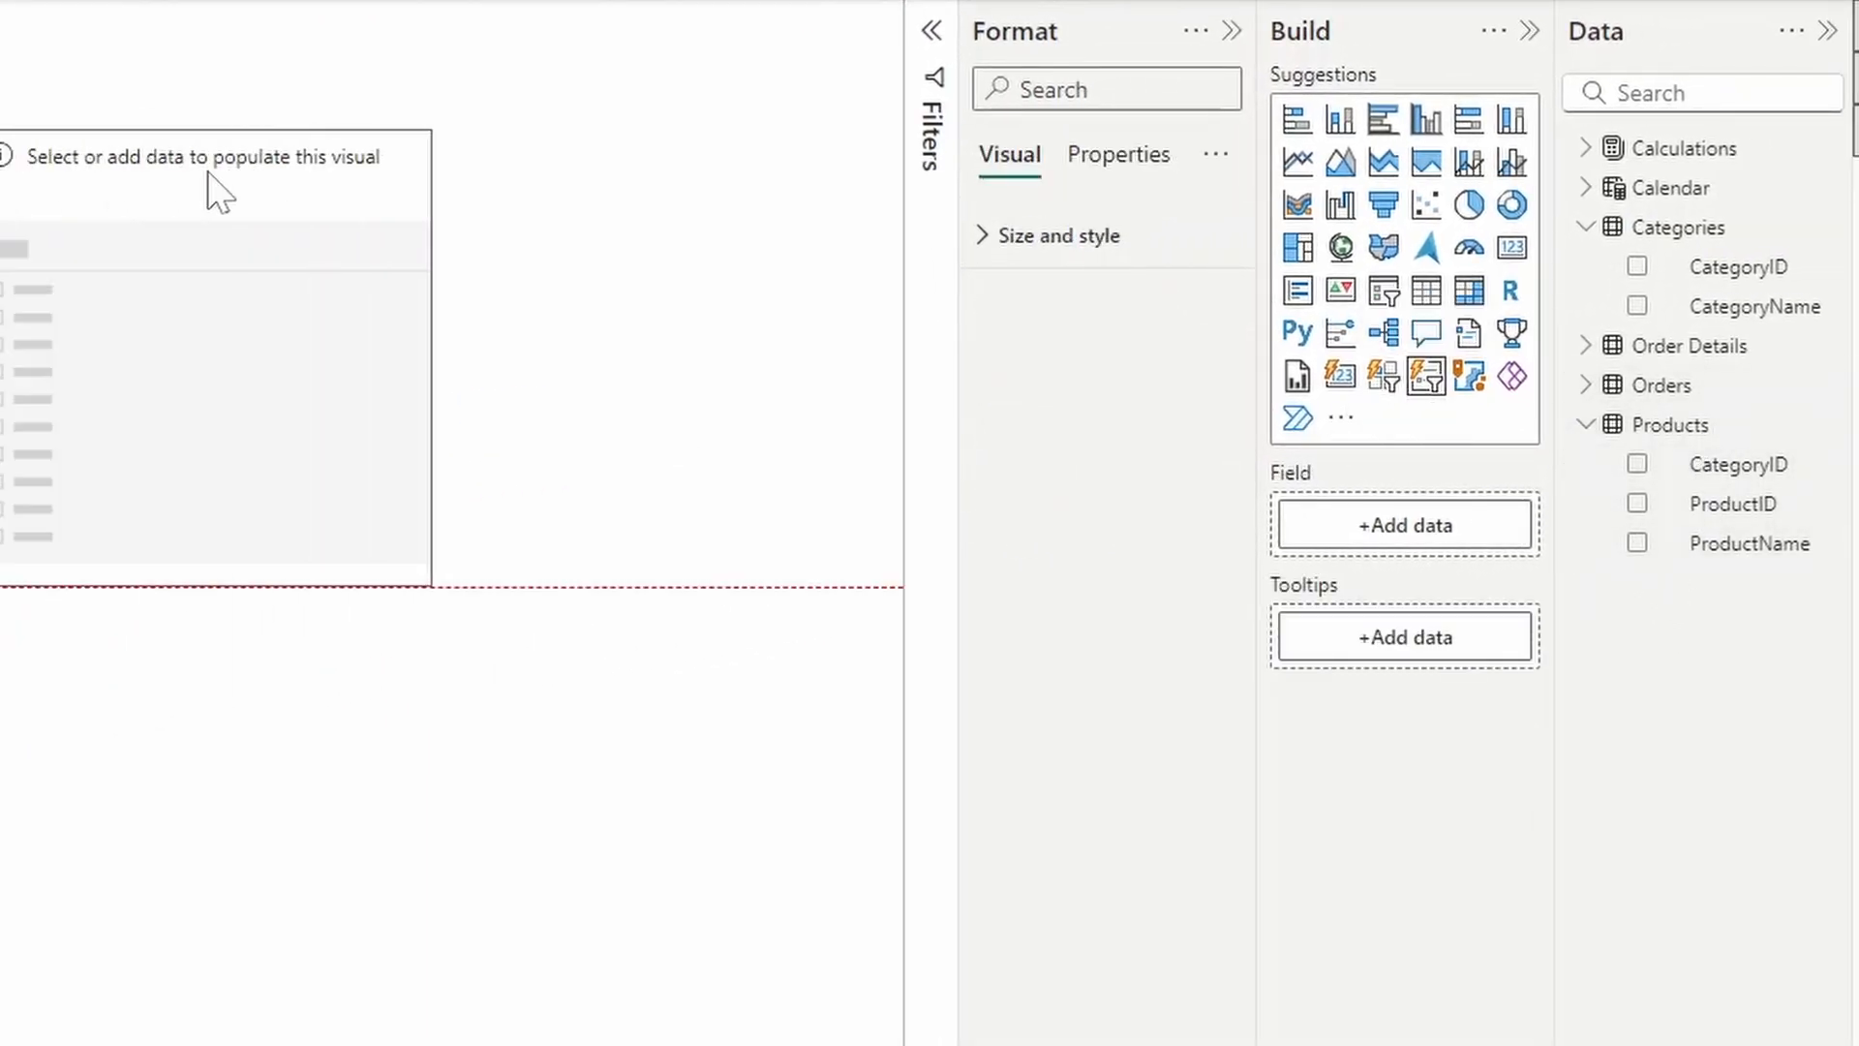
{"action": "left_click", "coordinate": [1637, 307]}
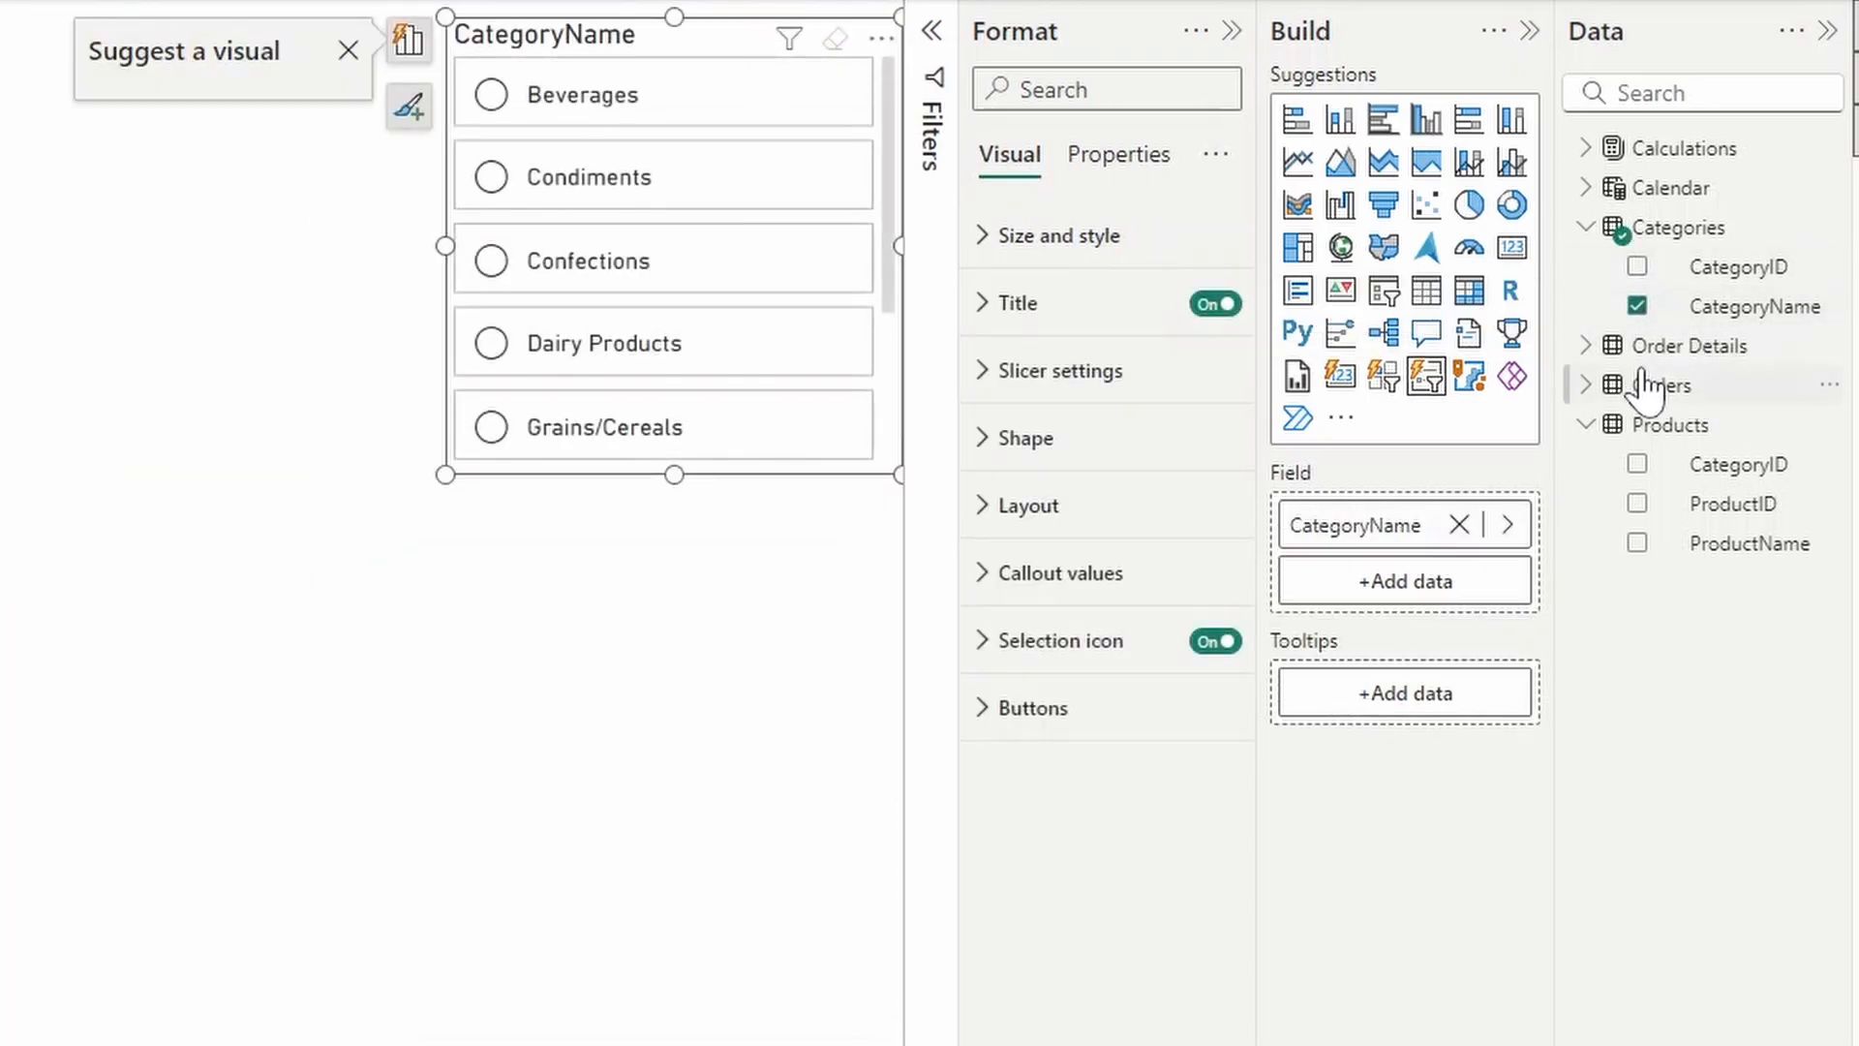
{"action": "left_click", "coordinate": [1638, 544]}
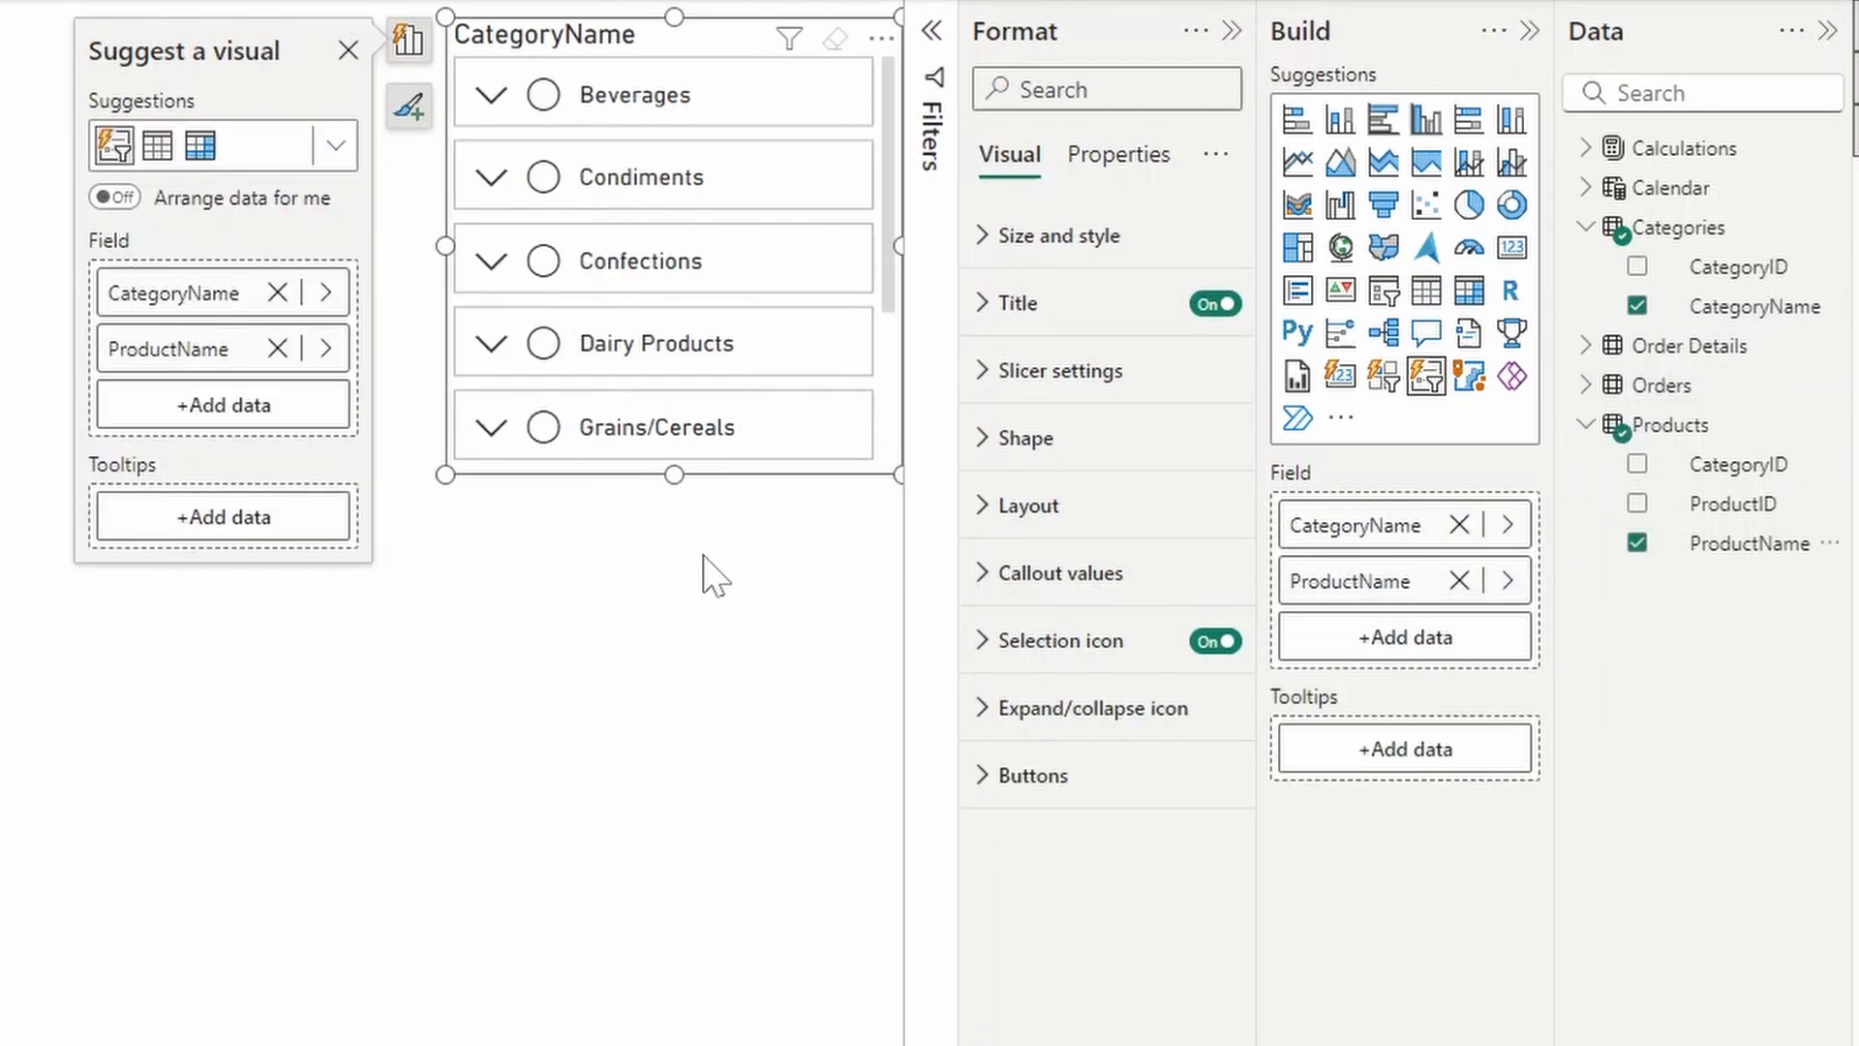
{"action": "scroll", "coordinate": [676, 298], "scroll_direction": "down", "scroll_amount": 3}
{"action": "scroll", "coordinate": [676, 299], "scroll_direction": "up", "scroll_amount": 3}
{"action": "left_click", "coordinate": [493, 96]}
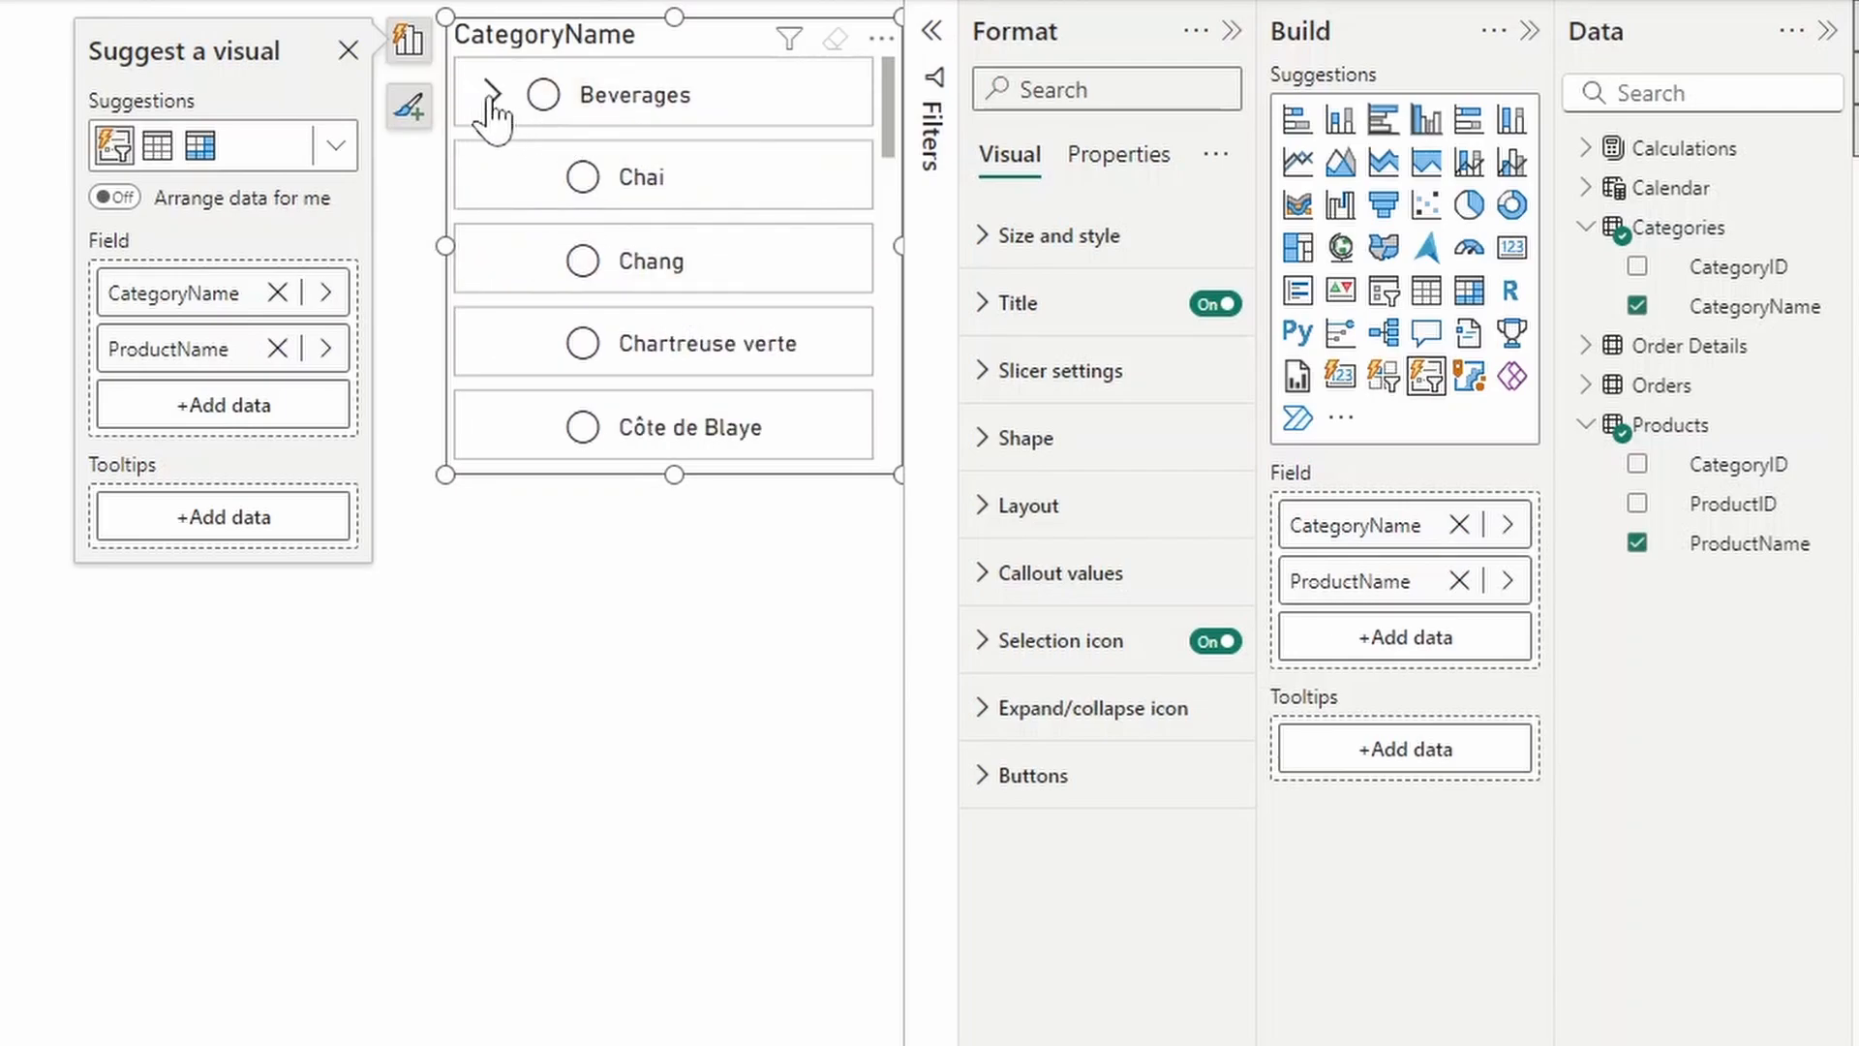
{"action": "left_click", "coordinate": [492, 96]}
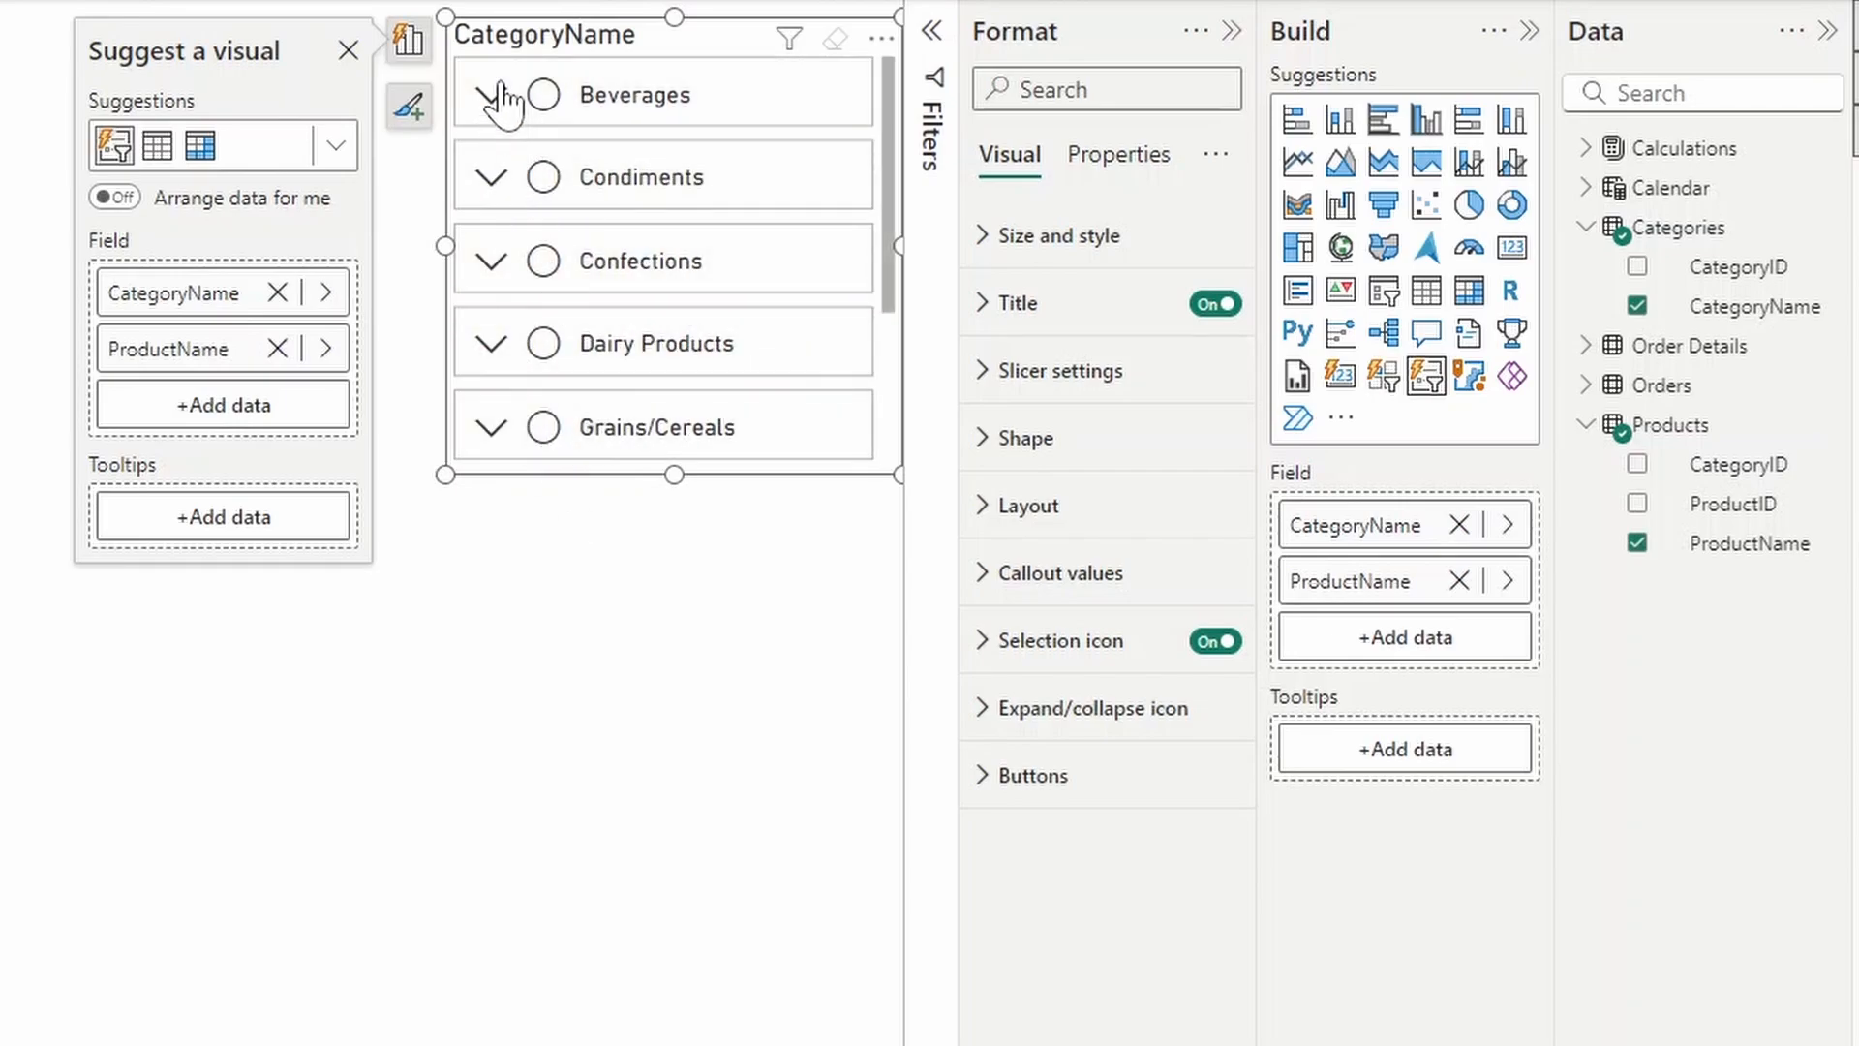
Test single and Ctrl+click multi-selection across Beverages, Condiments and Confections, ending on Confections
{"action": "left_click", "coordinate": [543, 95]}
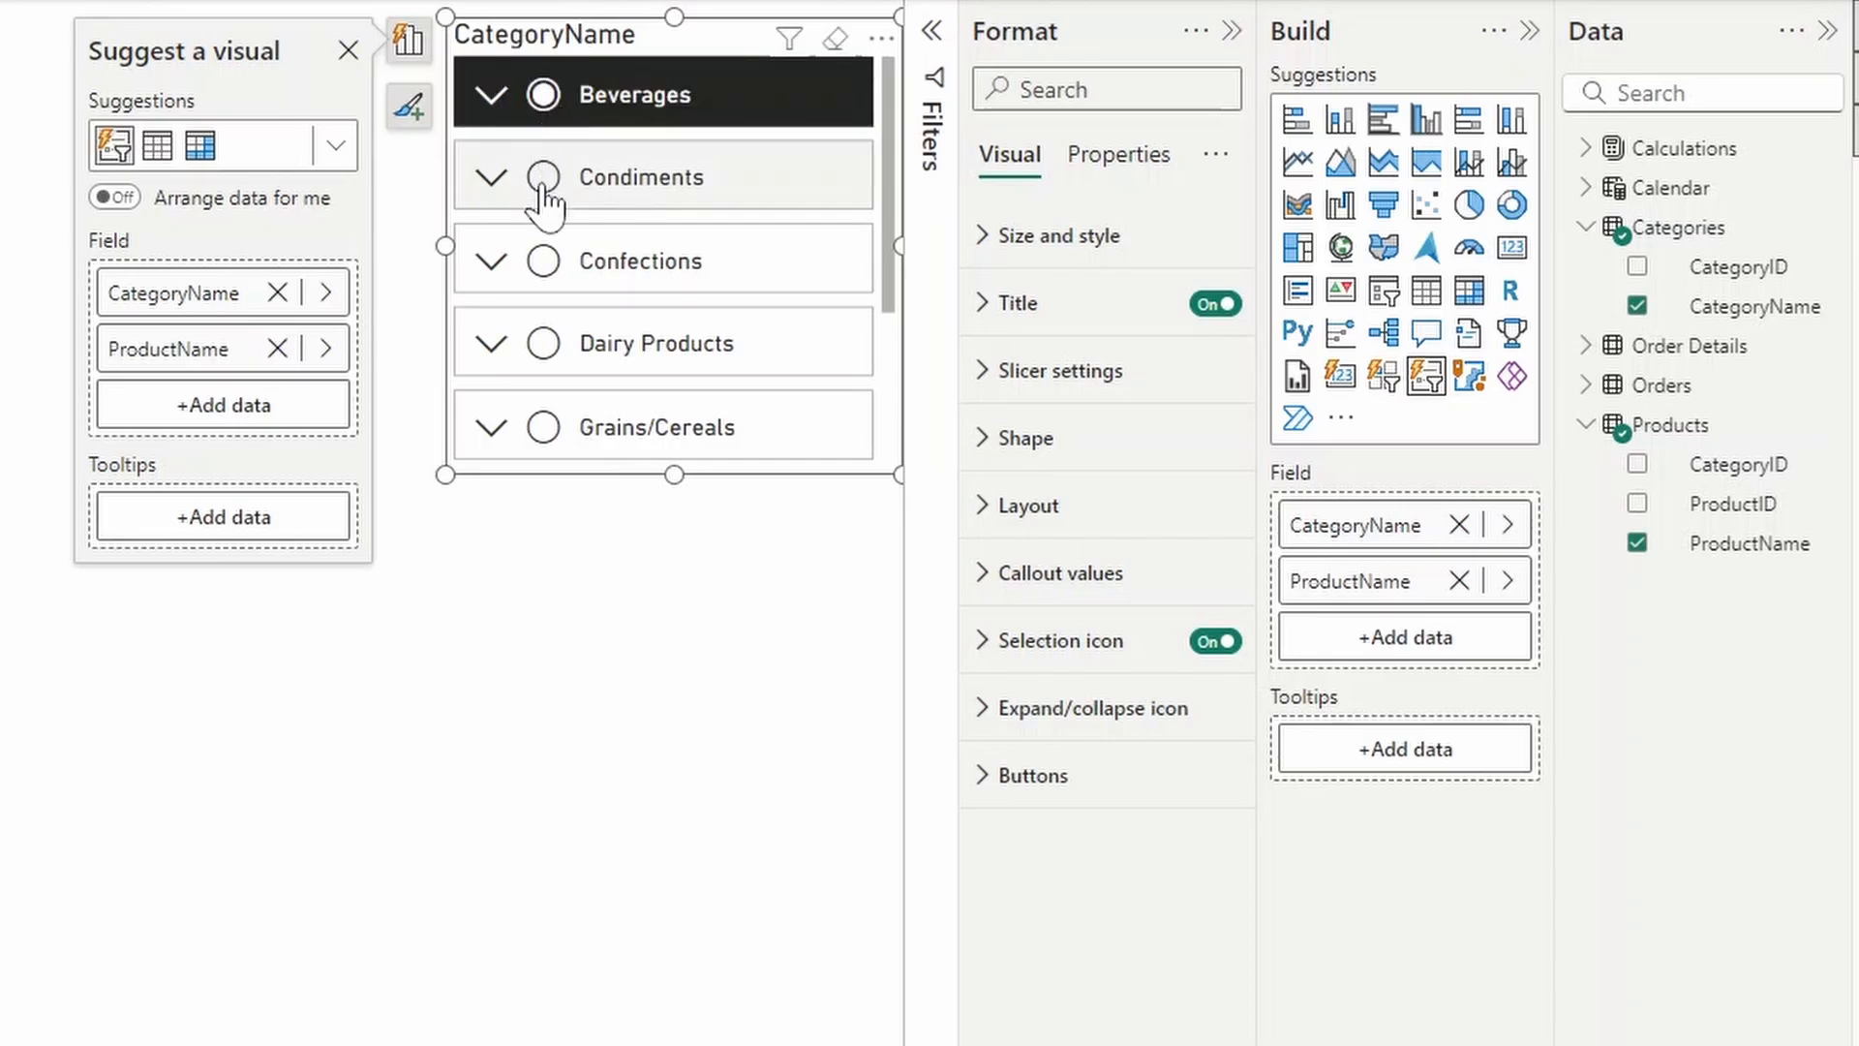
{"action": "left_click", "coordinate": [544, 177]}
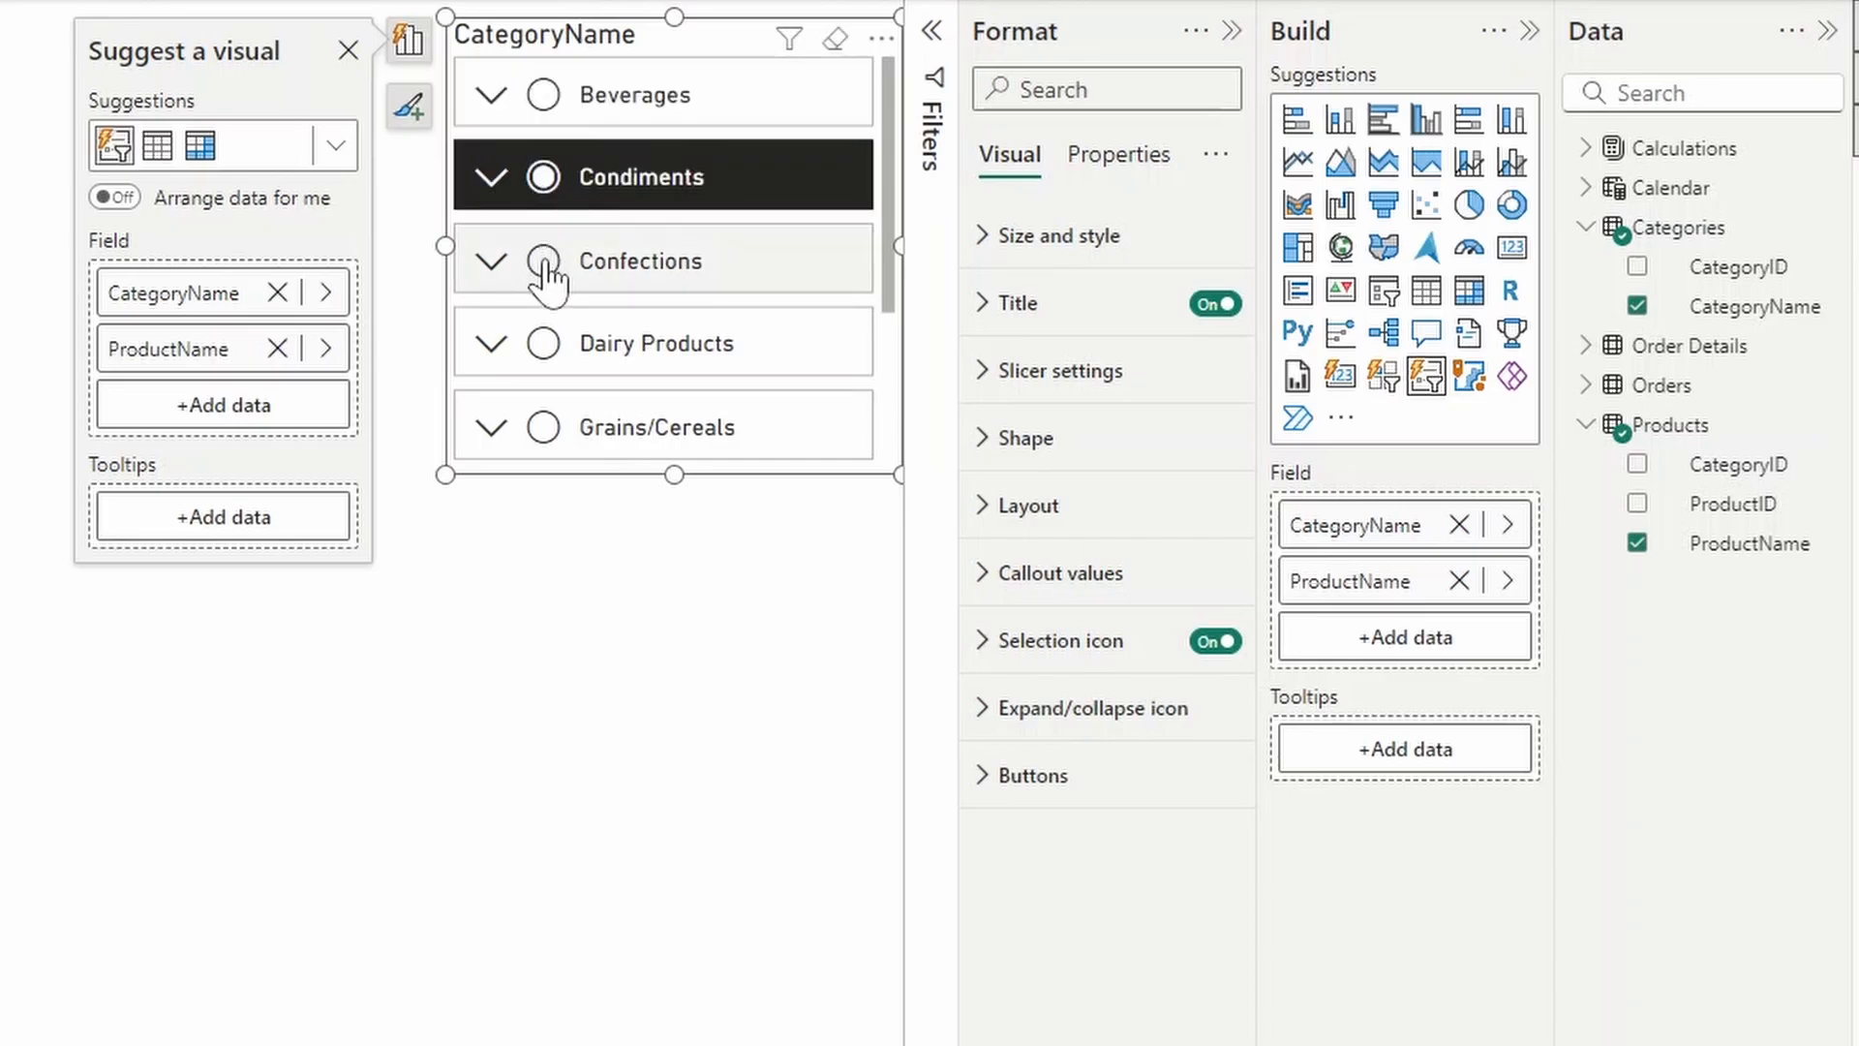
{"action": "left_click", "coordinate": [544, 262]}
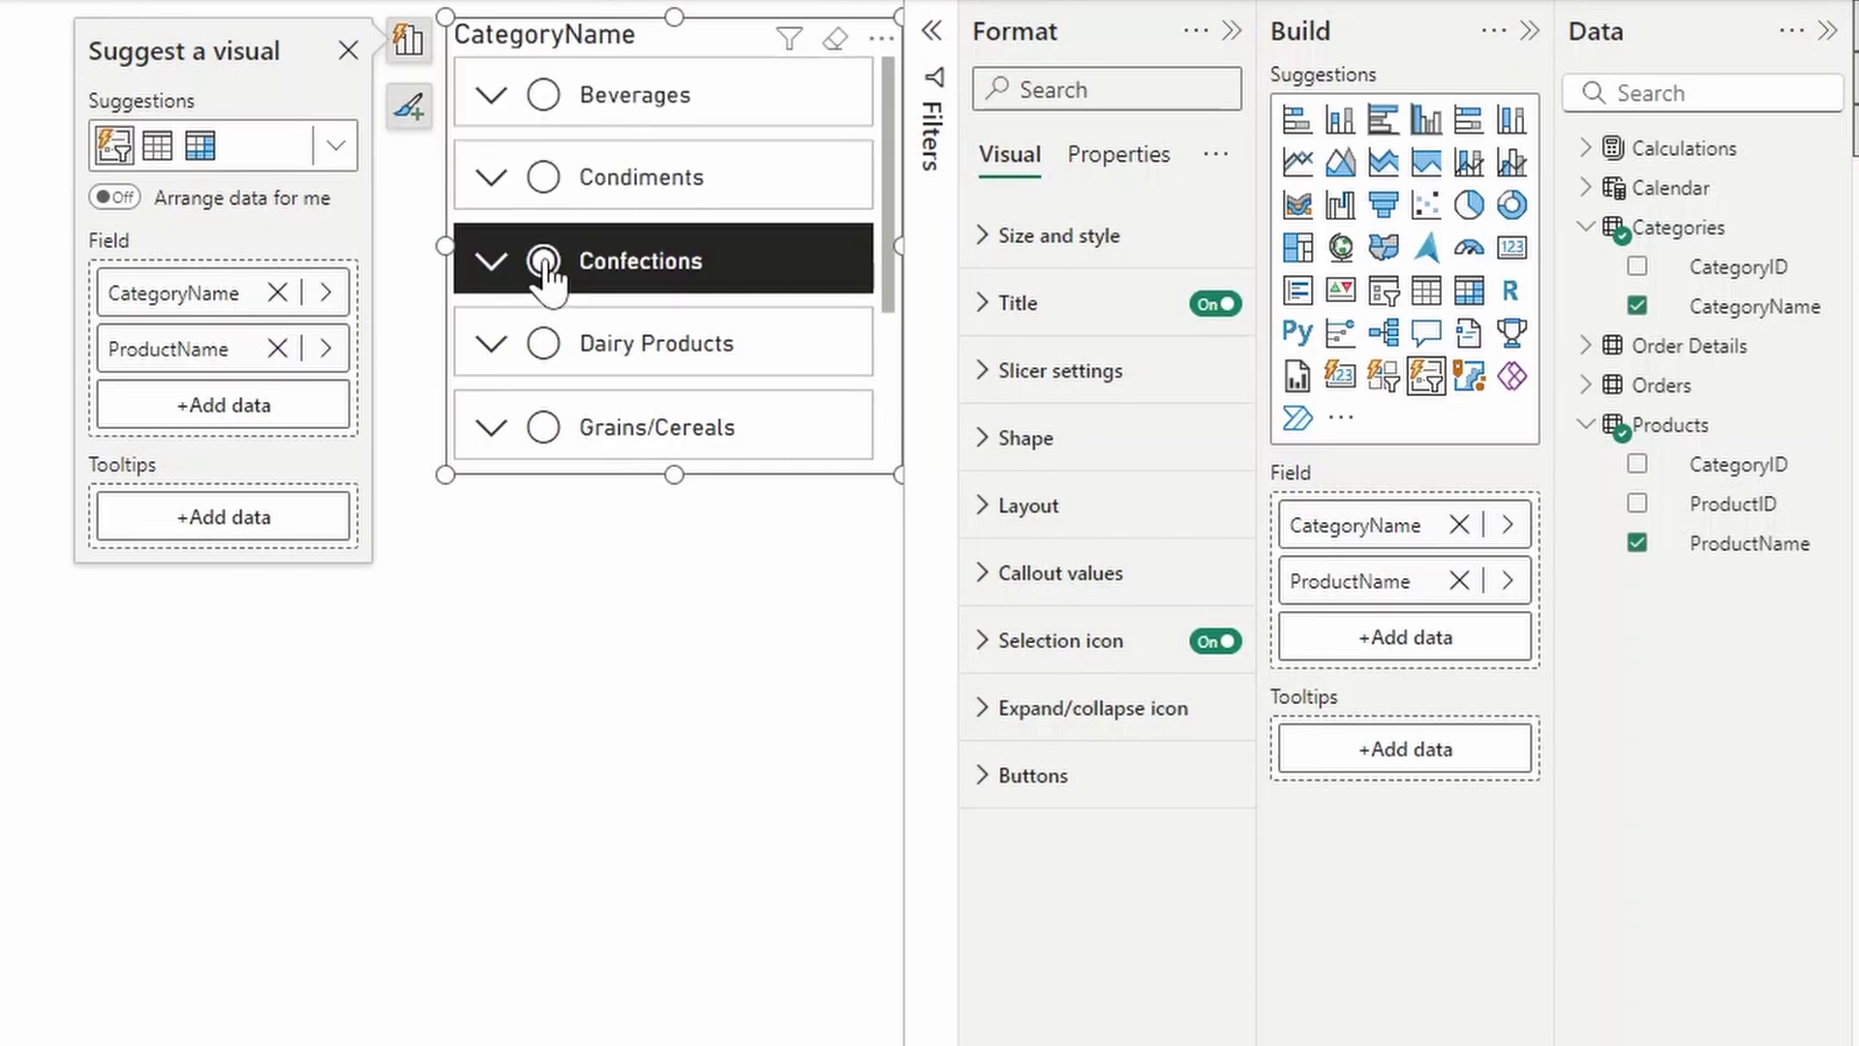
{"action": "left_click", "coordinate": [543, 177], "text": "ctrl"}
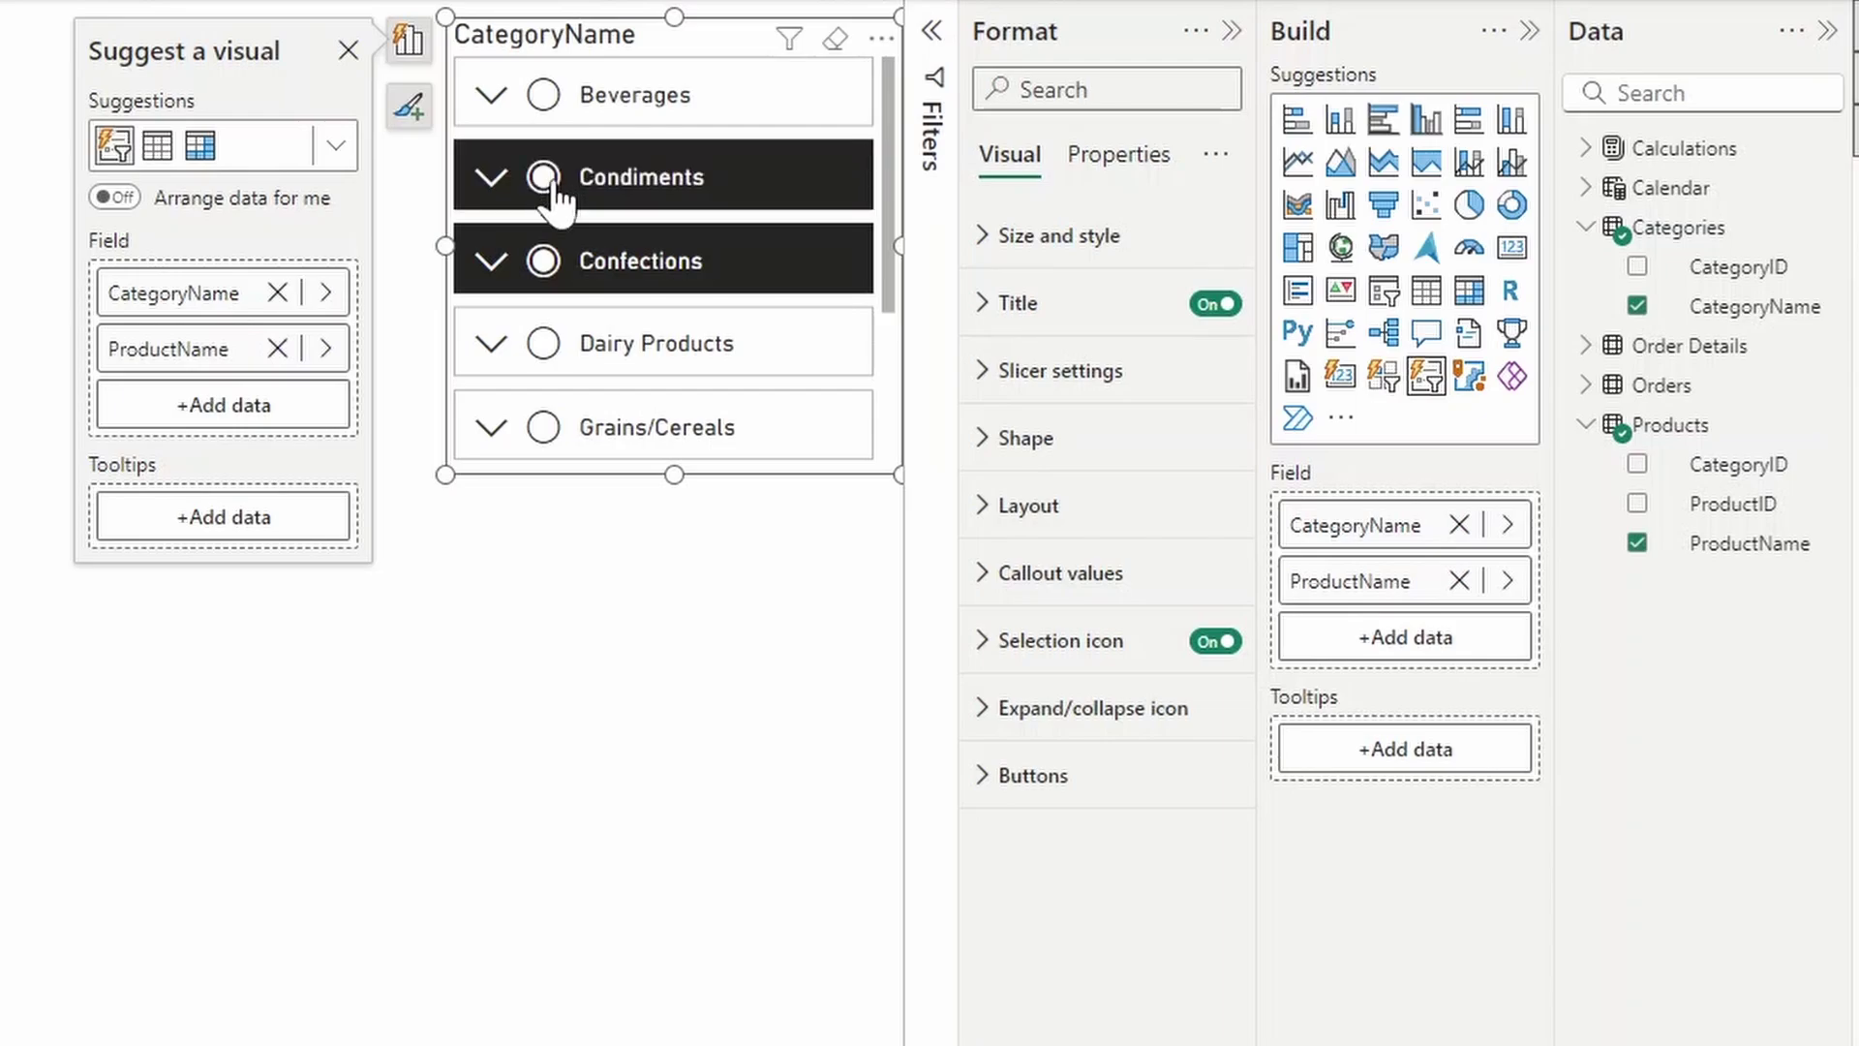
{"action": "left_click", "coordinate": [544, 94], "text": "ctrl"}
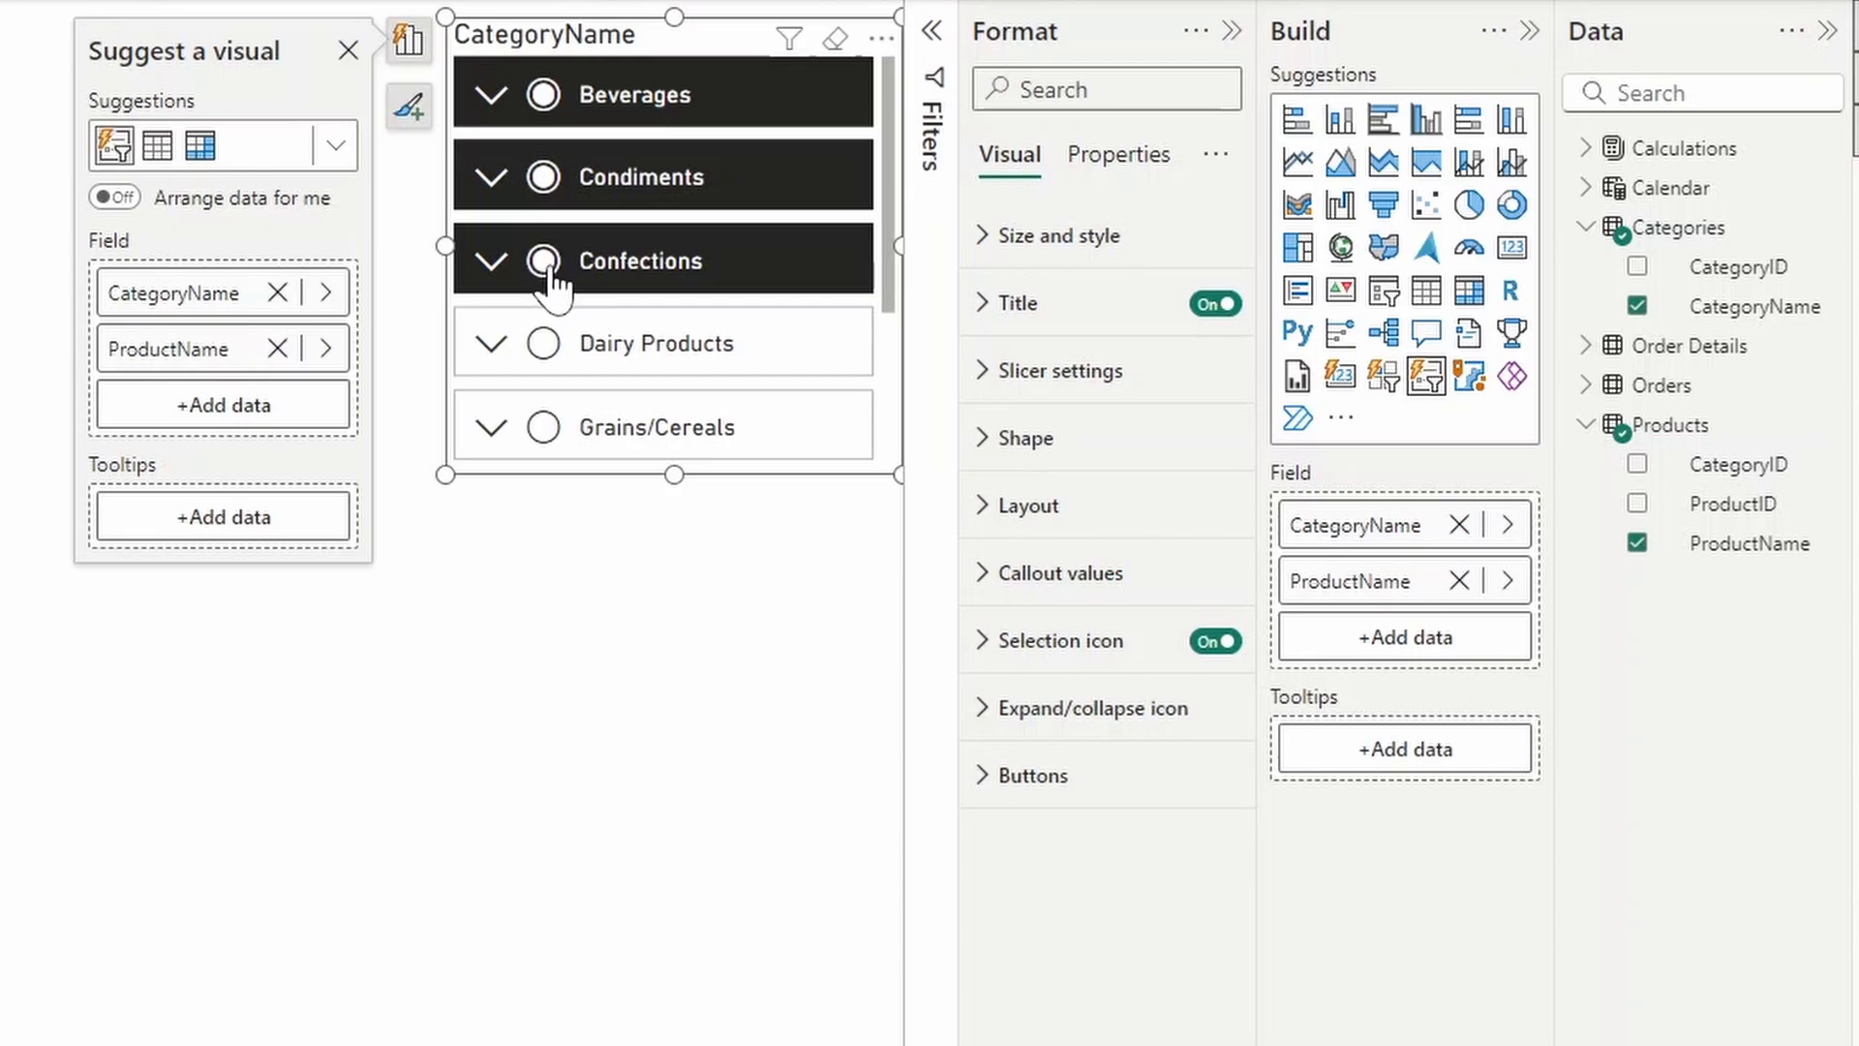
{"action": "left_click", "coordinate": [543, 261]}
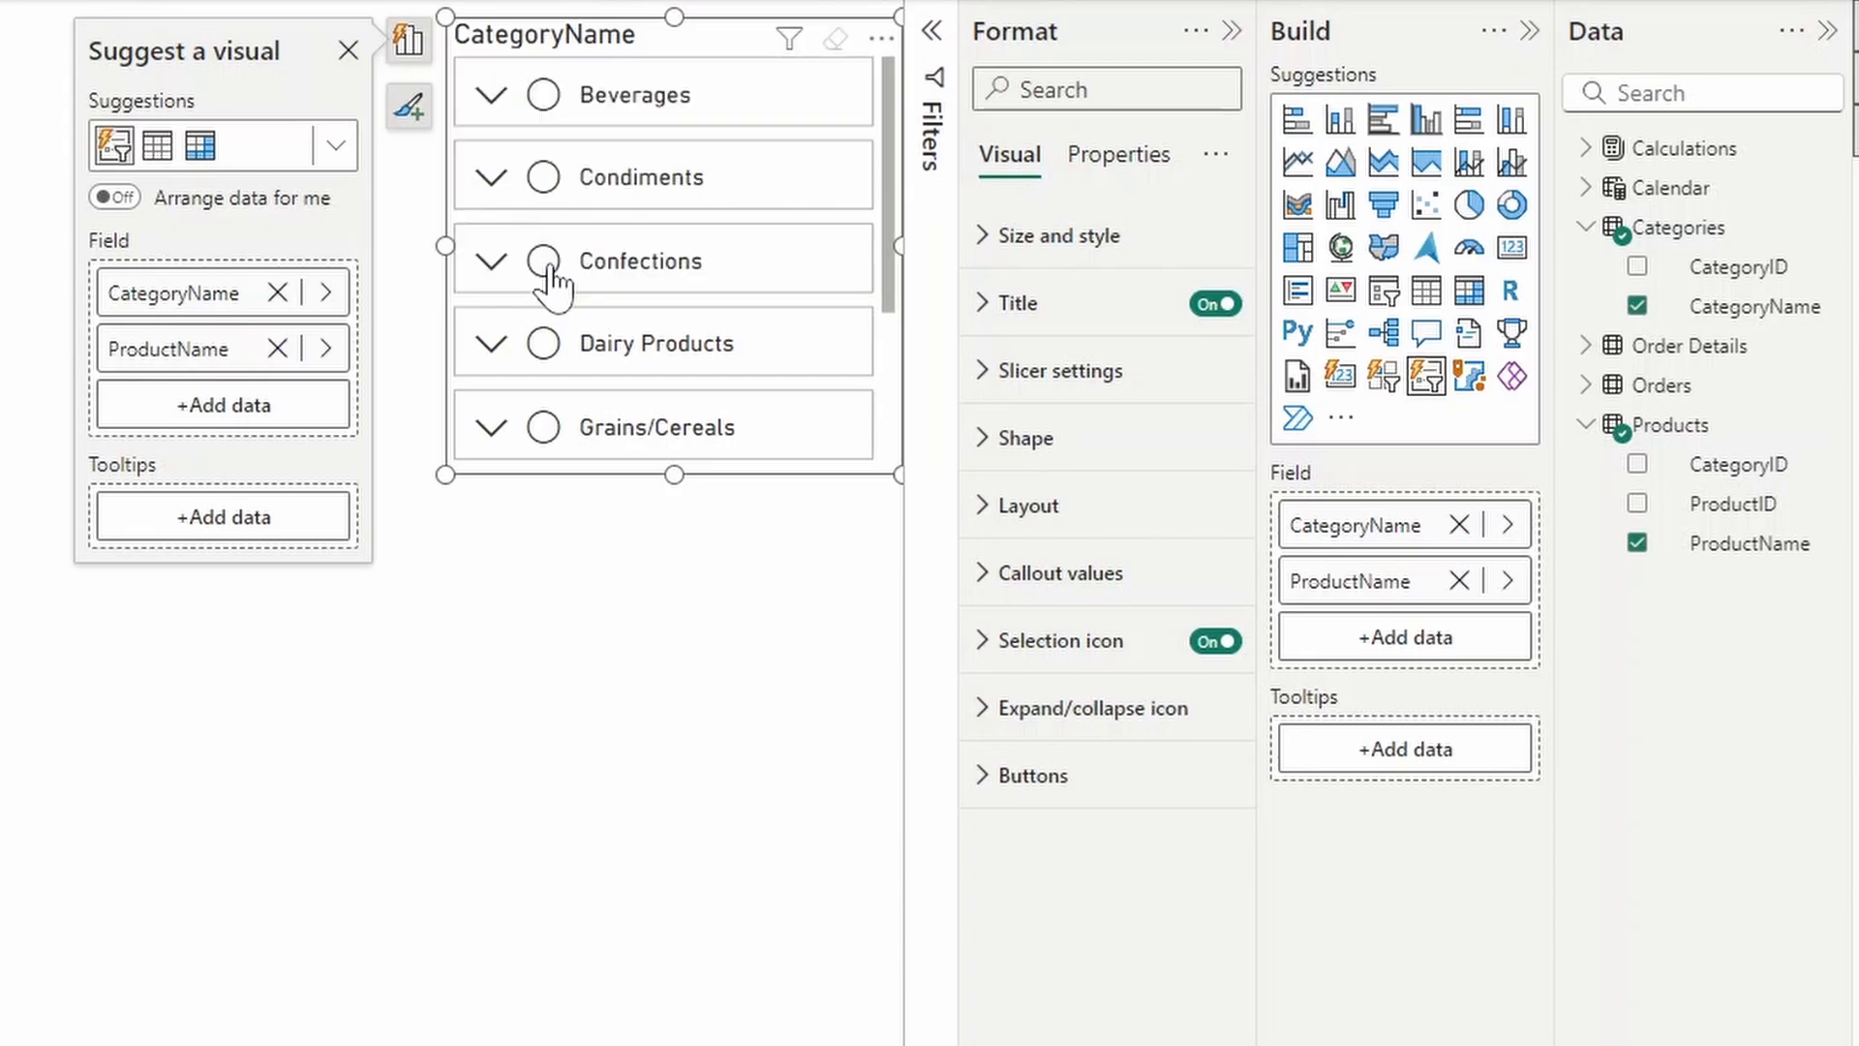
Turn Force selection on in Slicer settings and leave Confections as the selected category
{"action": "left_click", "coordinate": [1104, 371]}
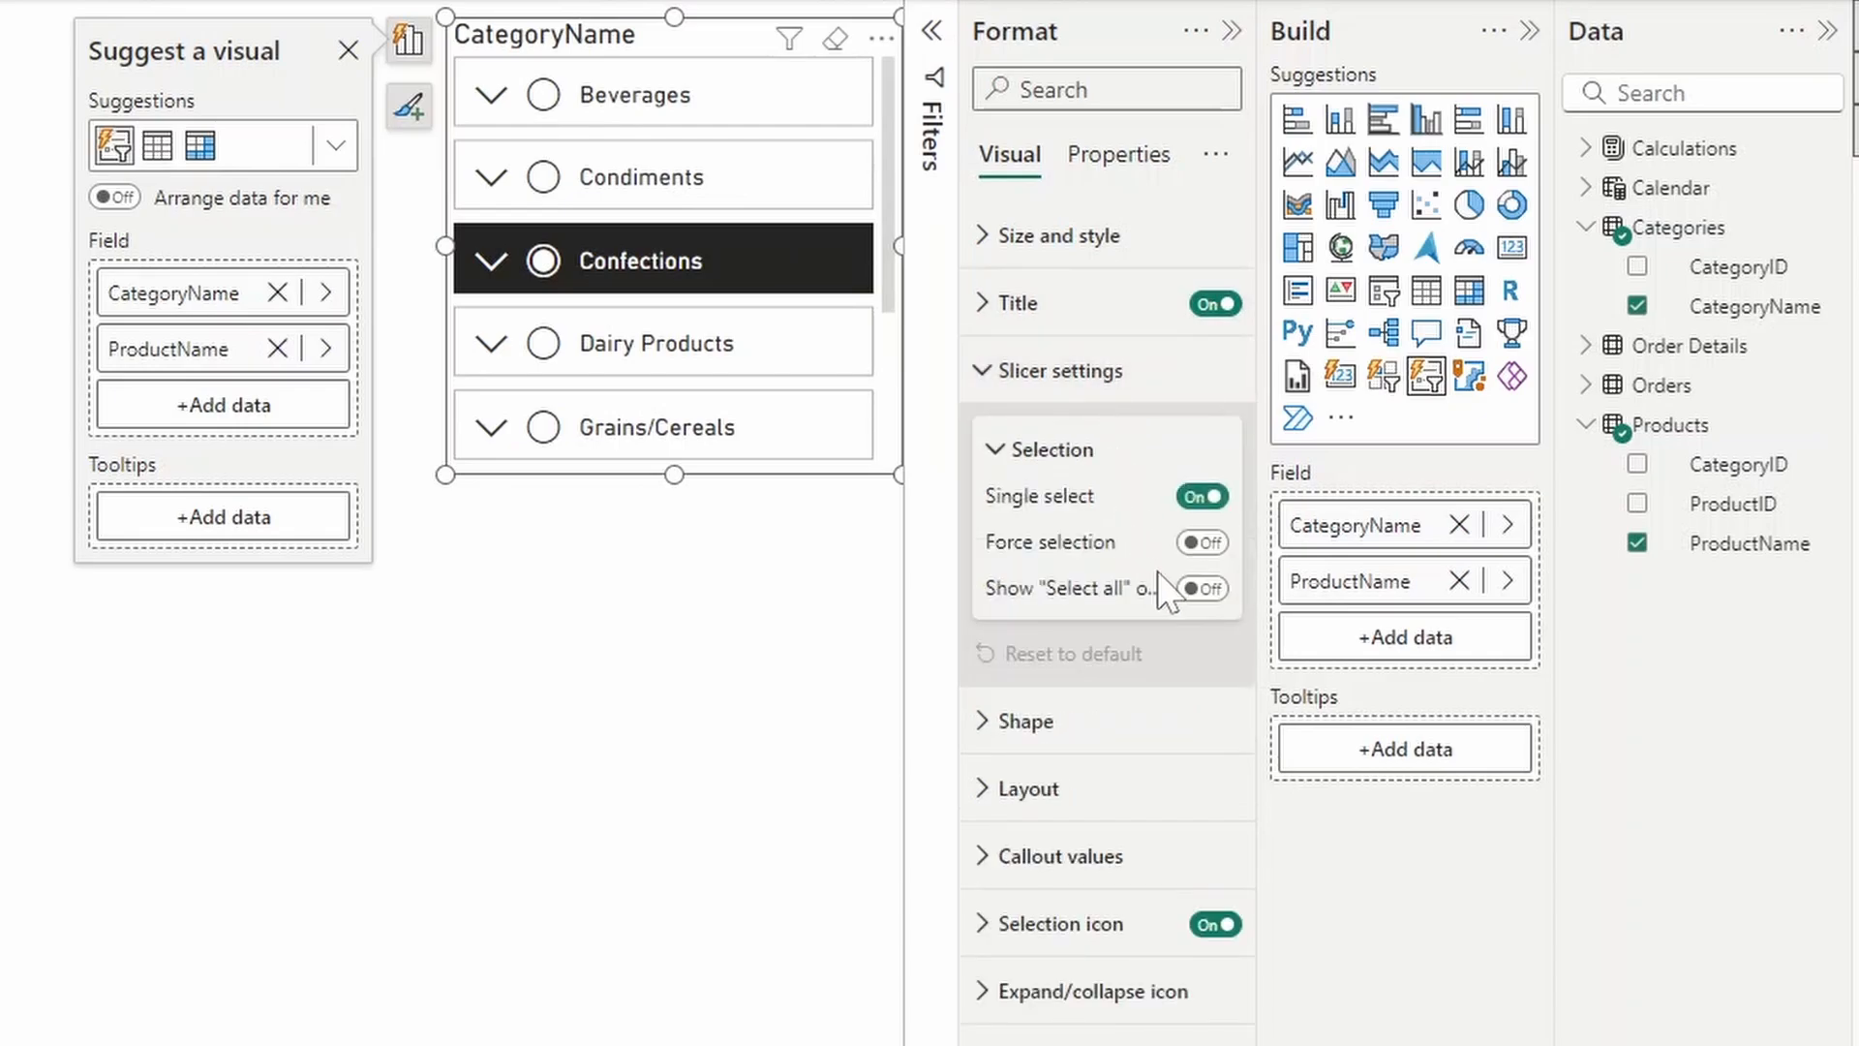
{"action": "left_click", "coordinate": [1203, 542]}
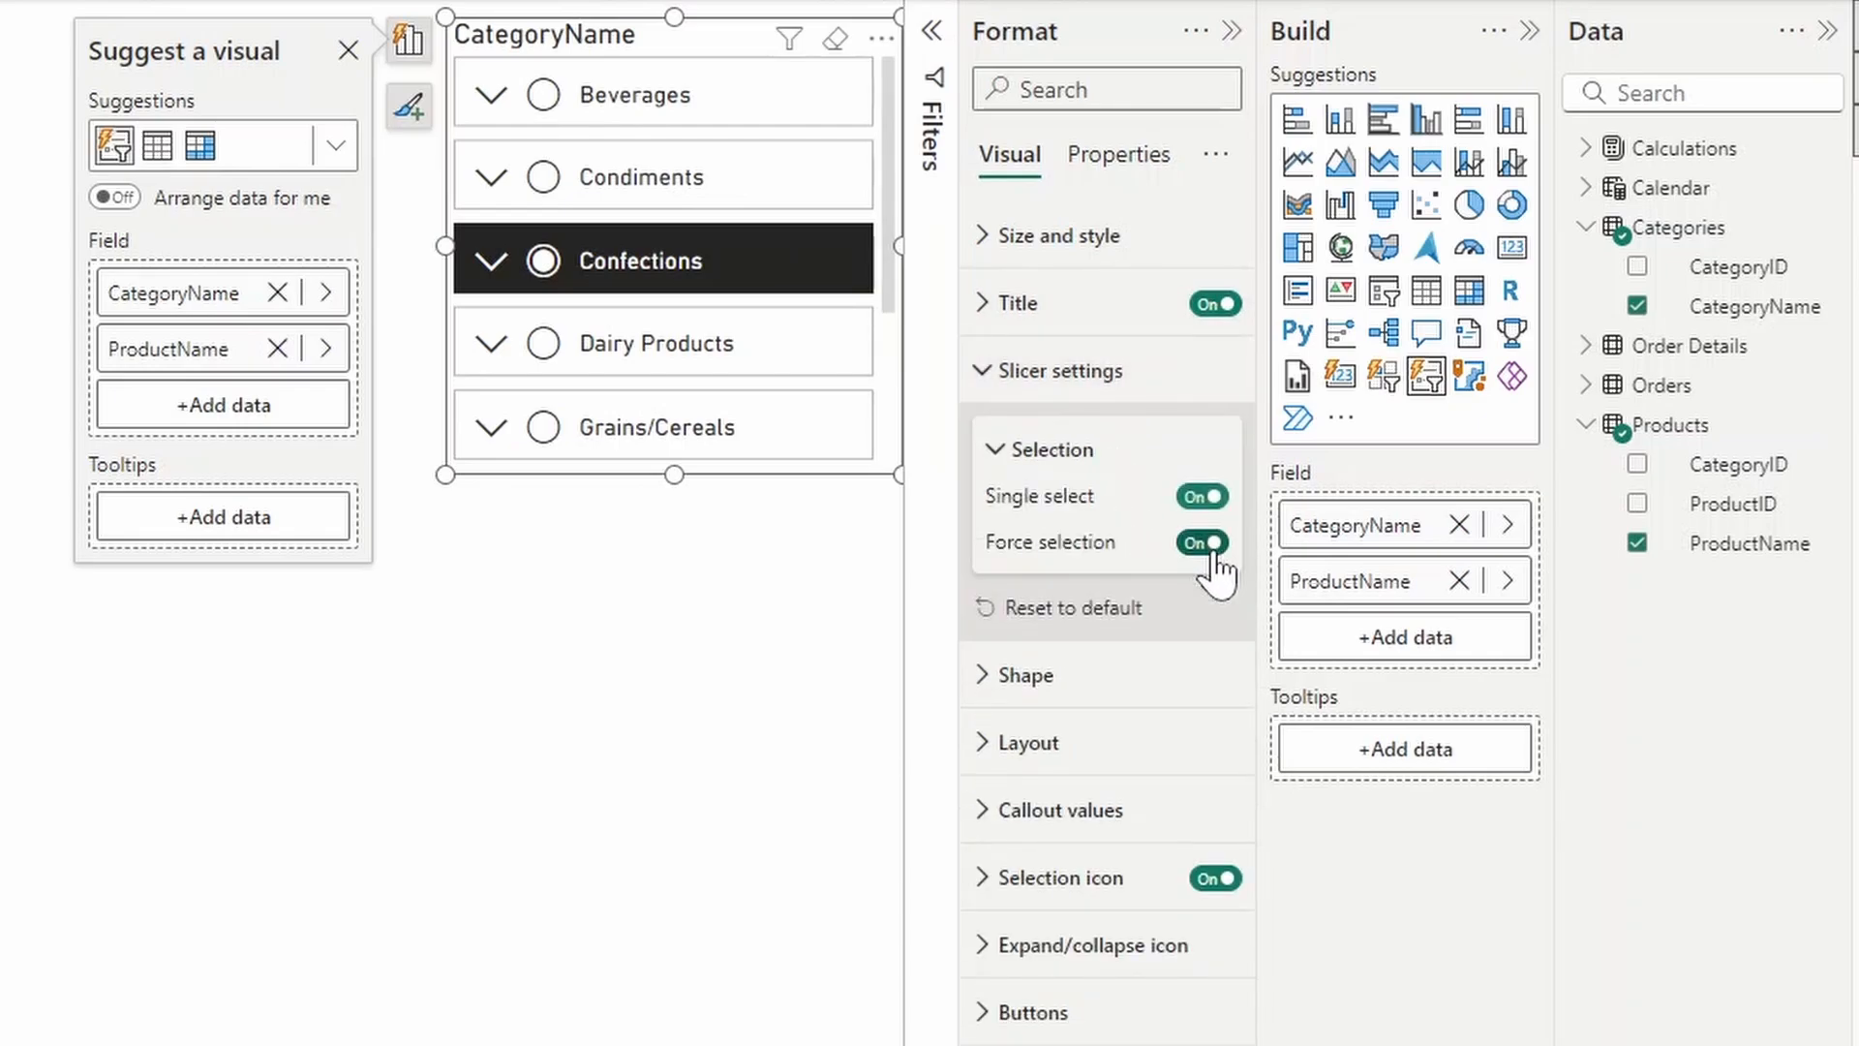
{"action": "left_click", "coordinate": [544, 178]}
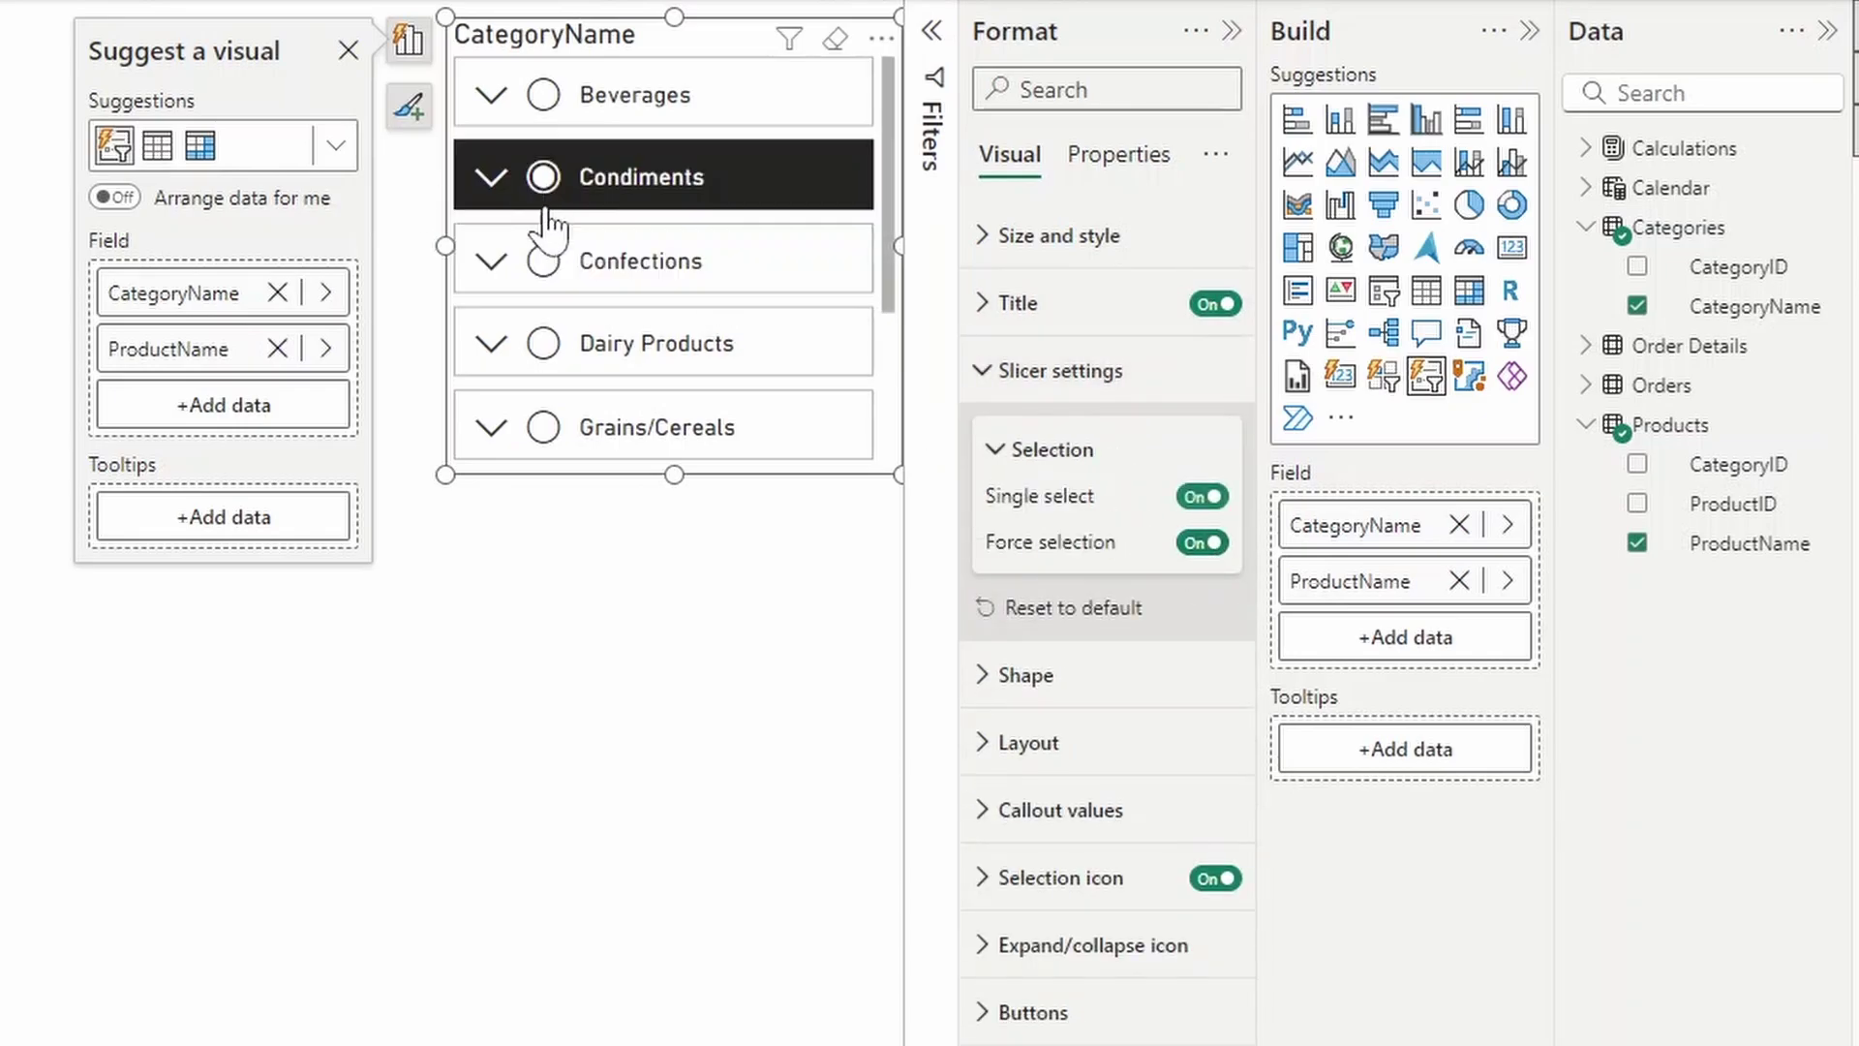
{"action": "left_click", "coordinate": [543, 261]}
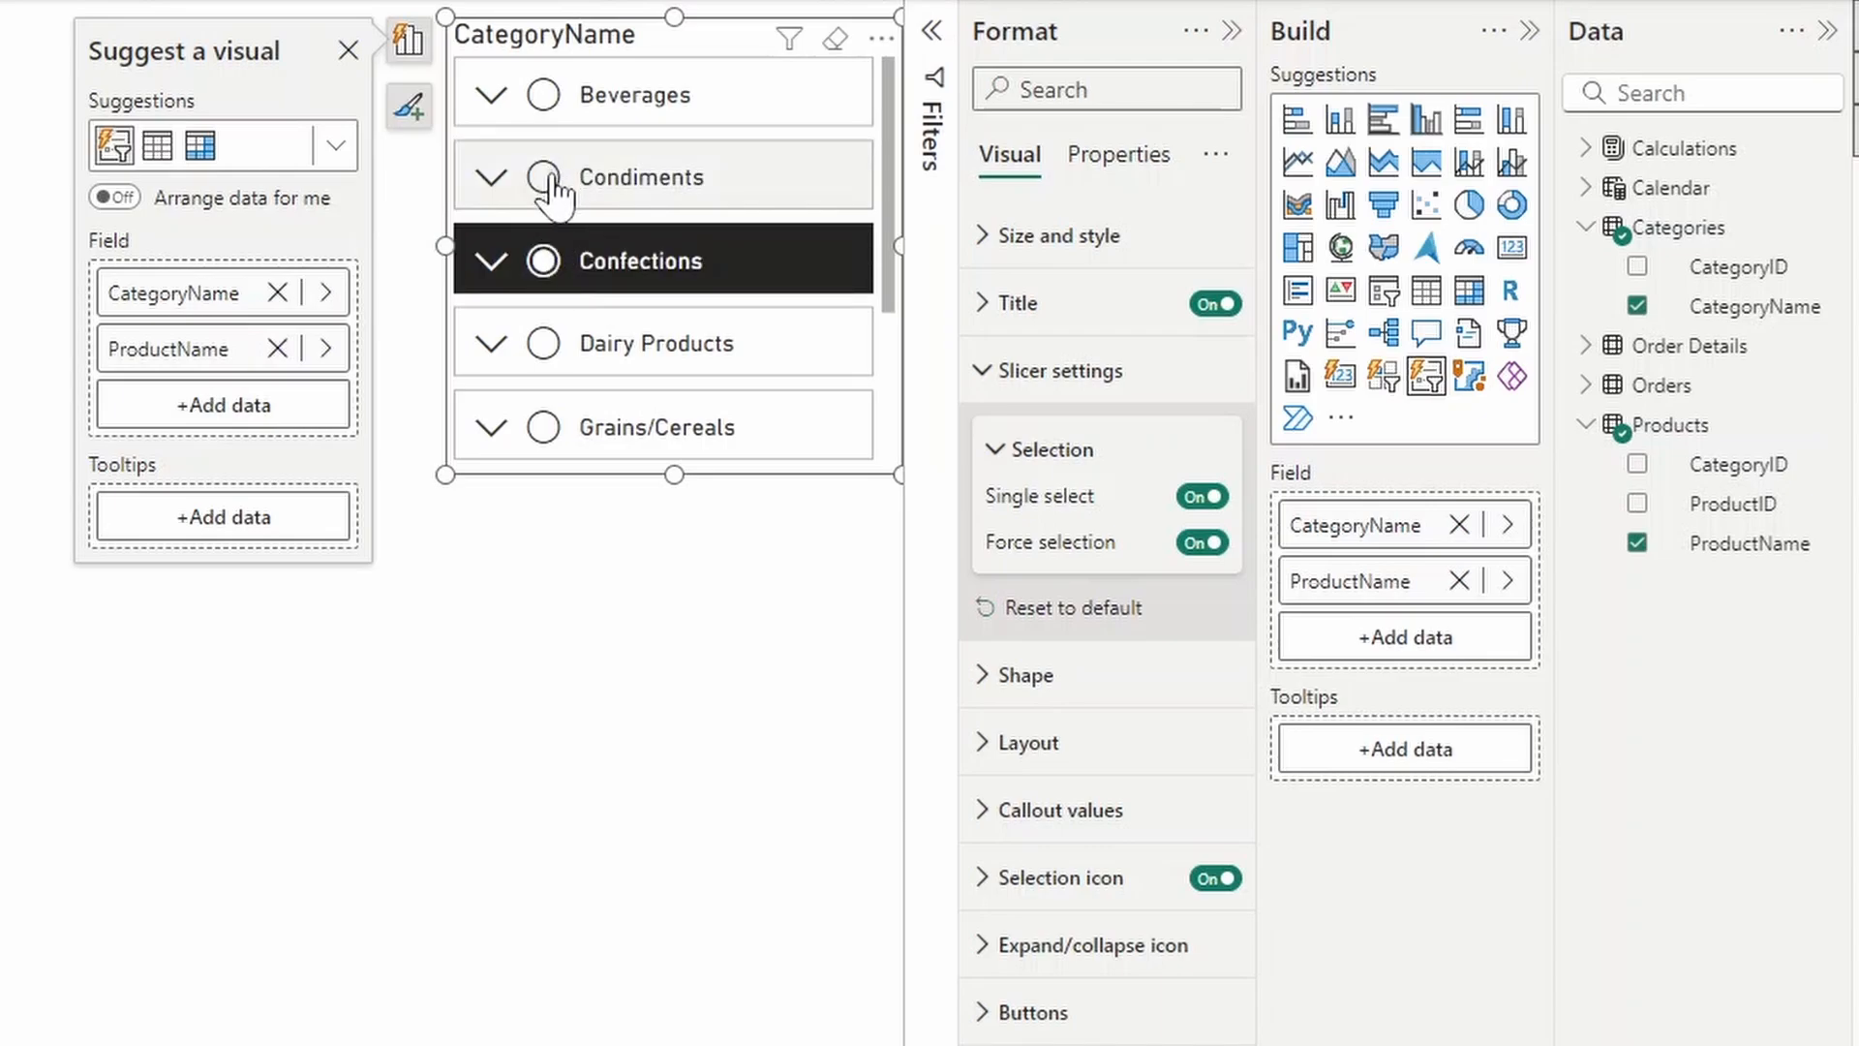
Set the slicer item shape to Rounded Rectangle, then fold Shape away and reveal Layout
{"action": "left_click", "coordinate": [1076, 684]}
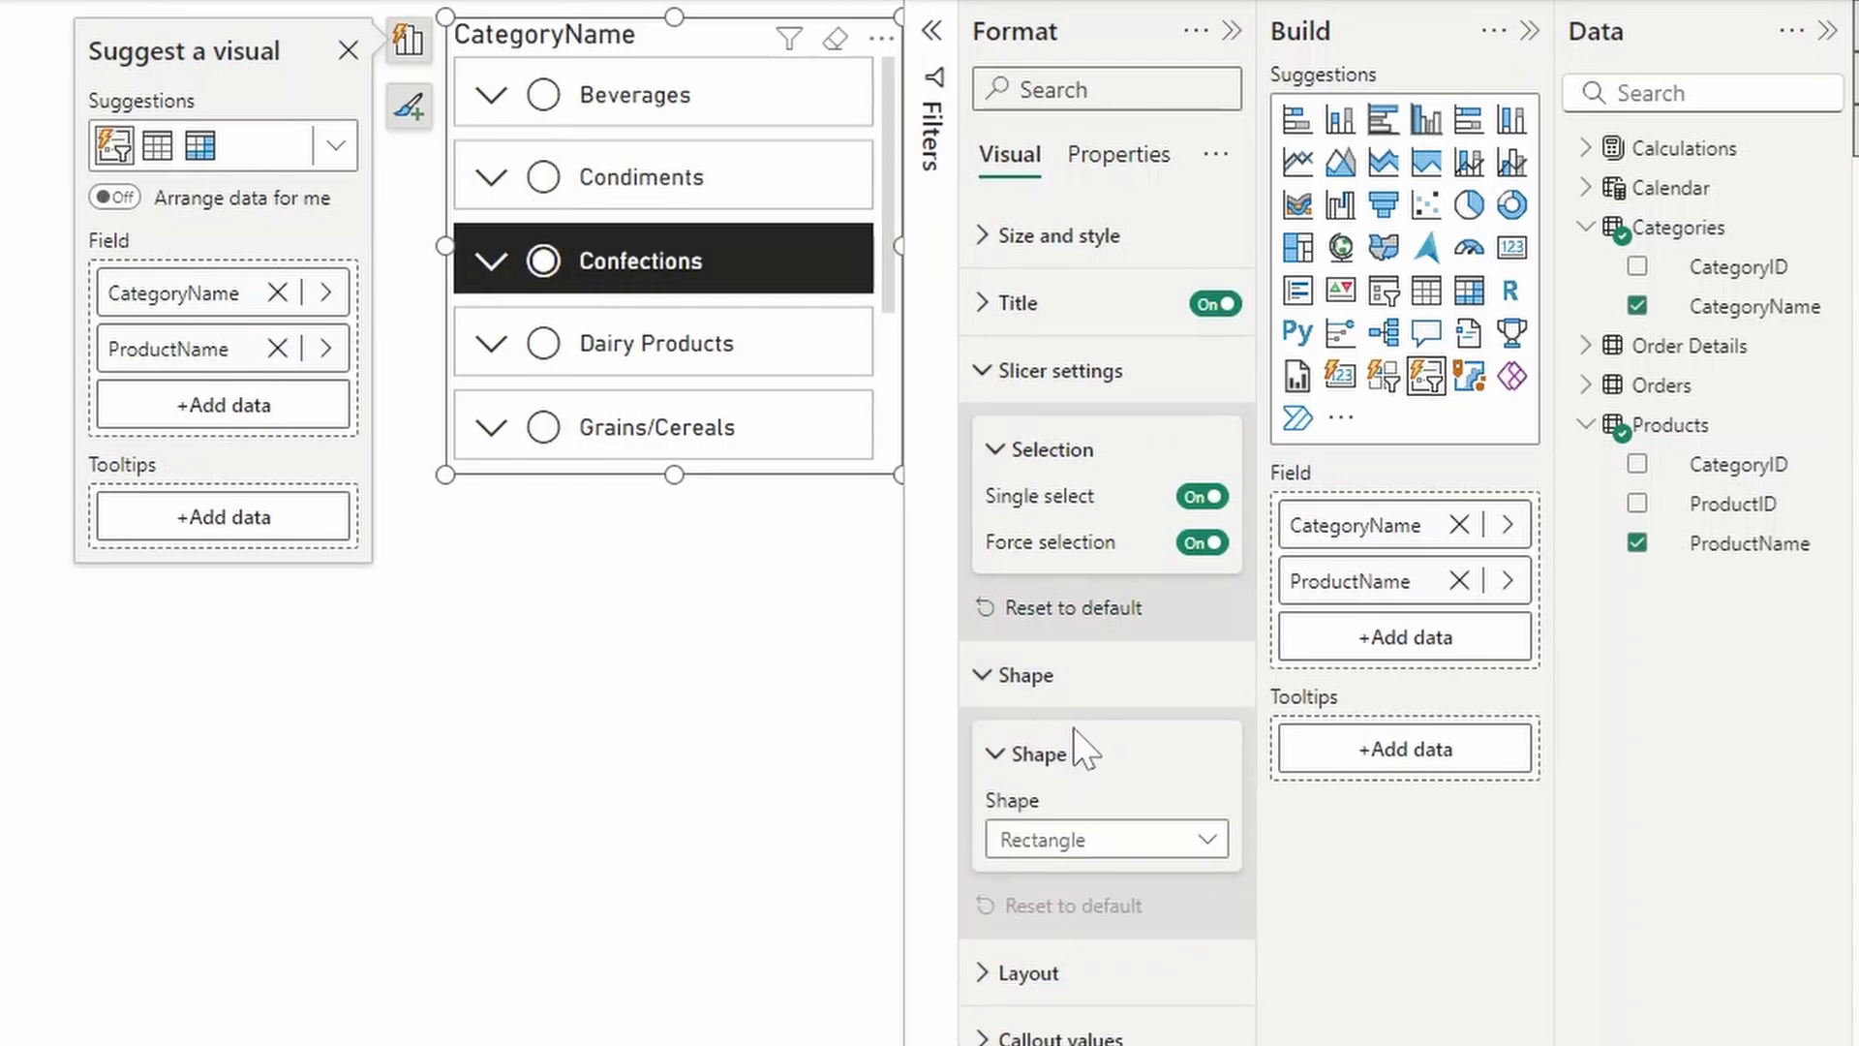
{"action": "left_click", "coordinate": [1206, 843]}
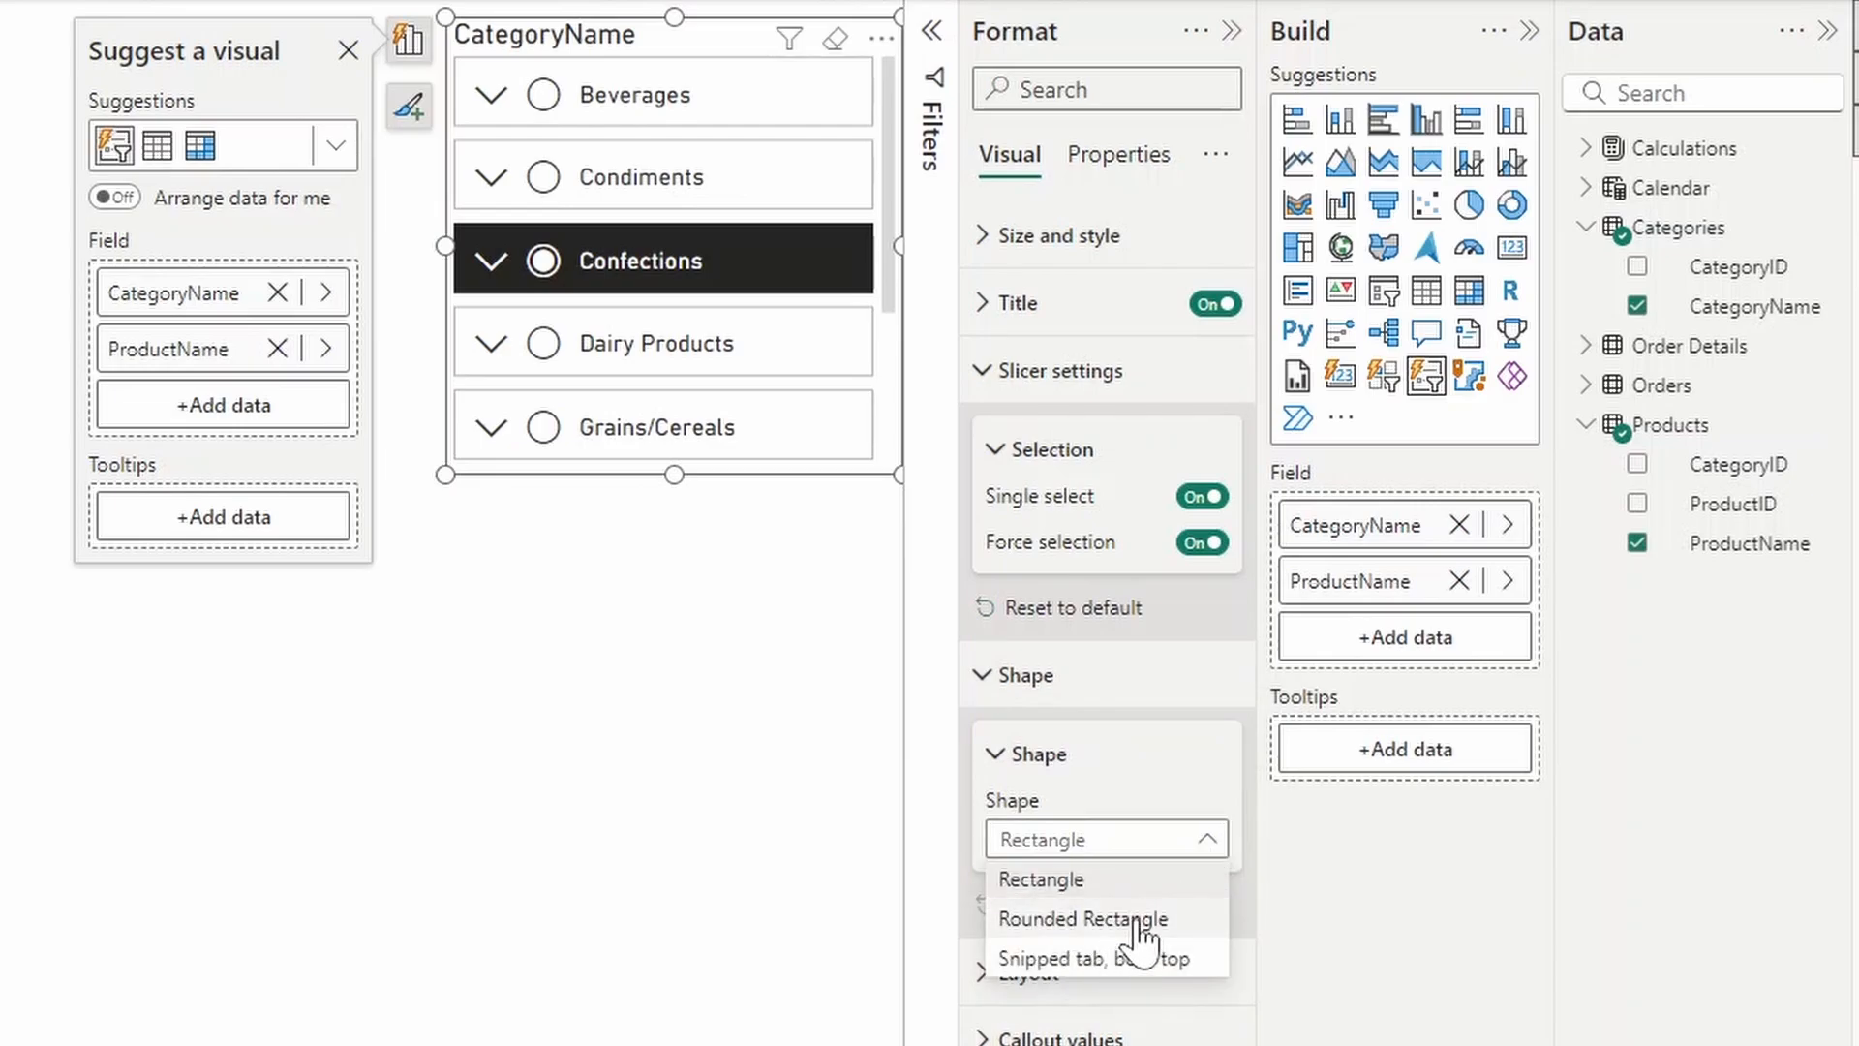
{"action": "left_click", "coordinate": [1104, 905]}
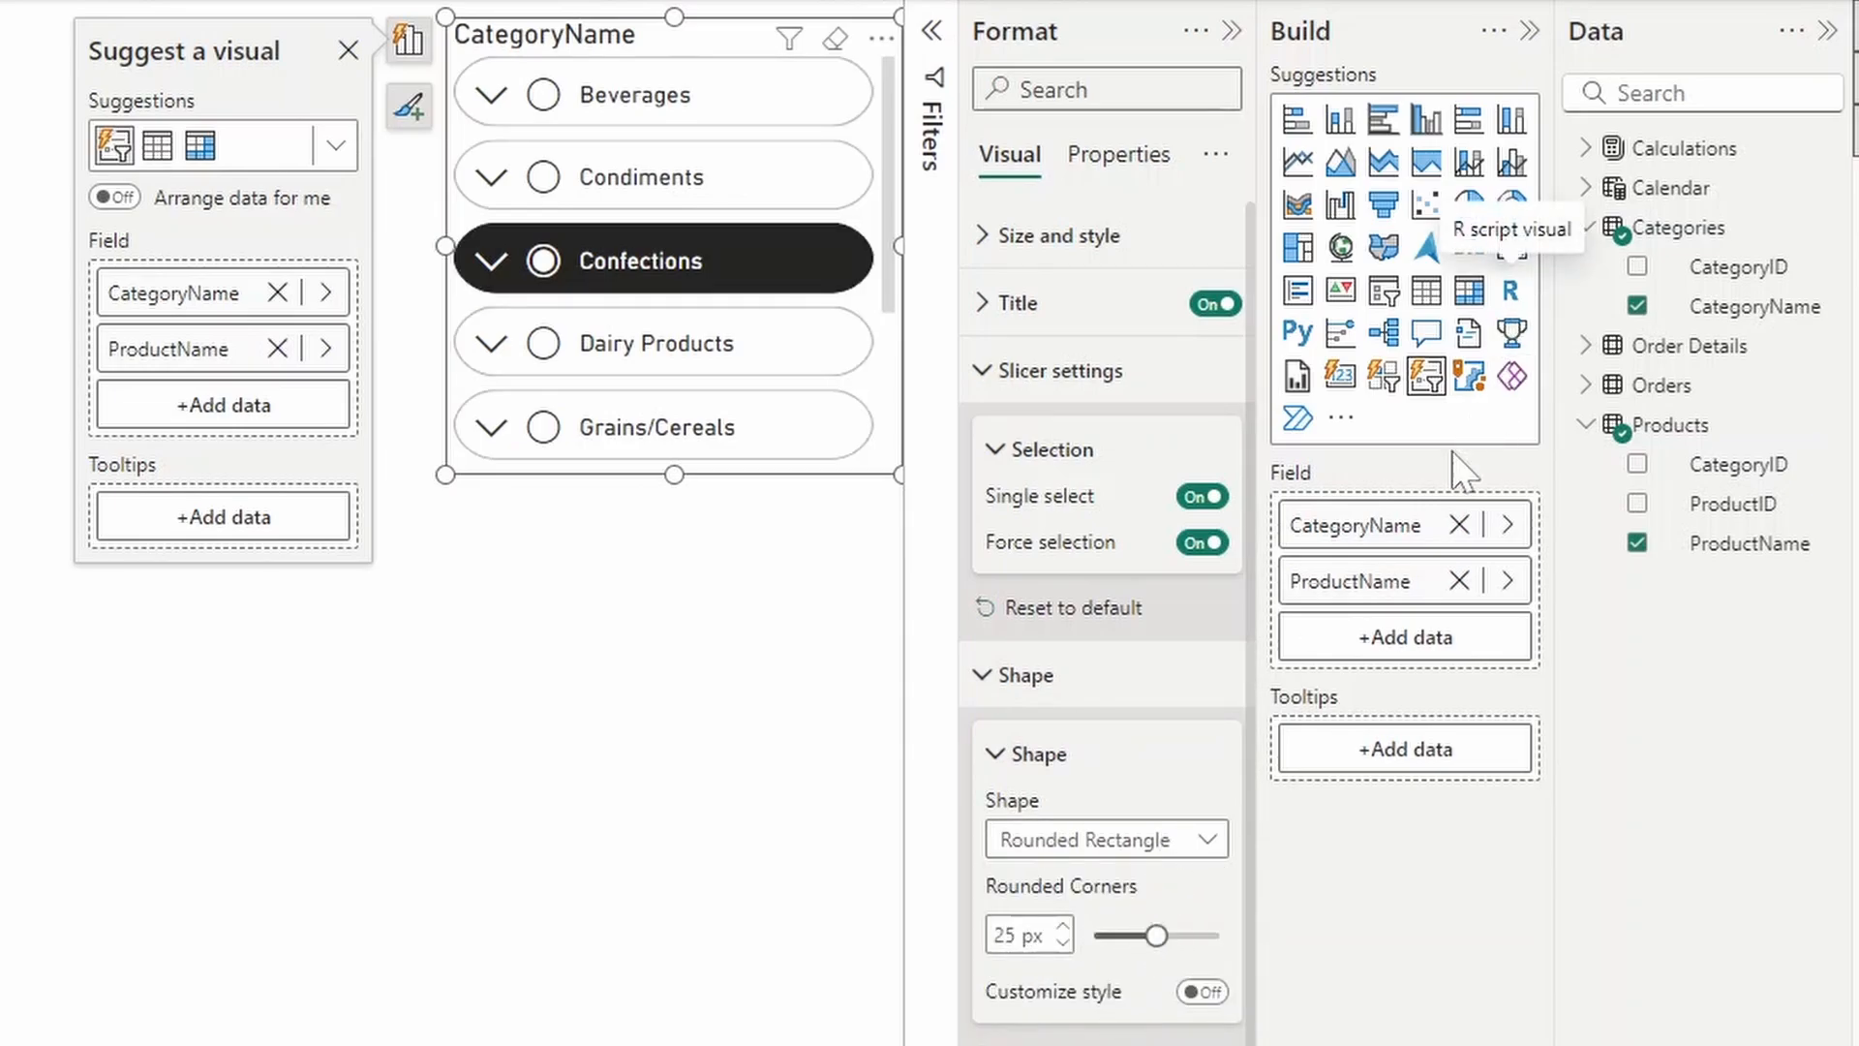
{"action": "left_click", "coordinate": [1107, 712]}
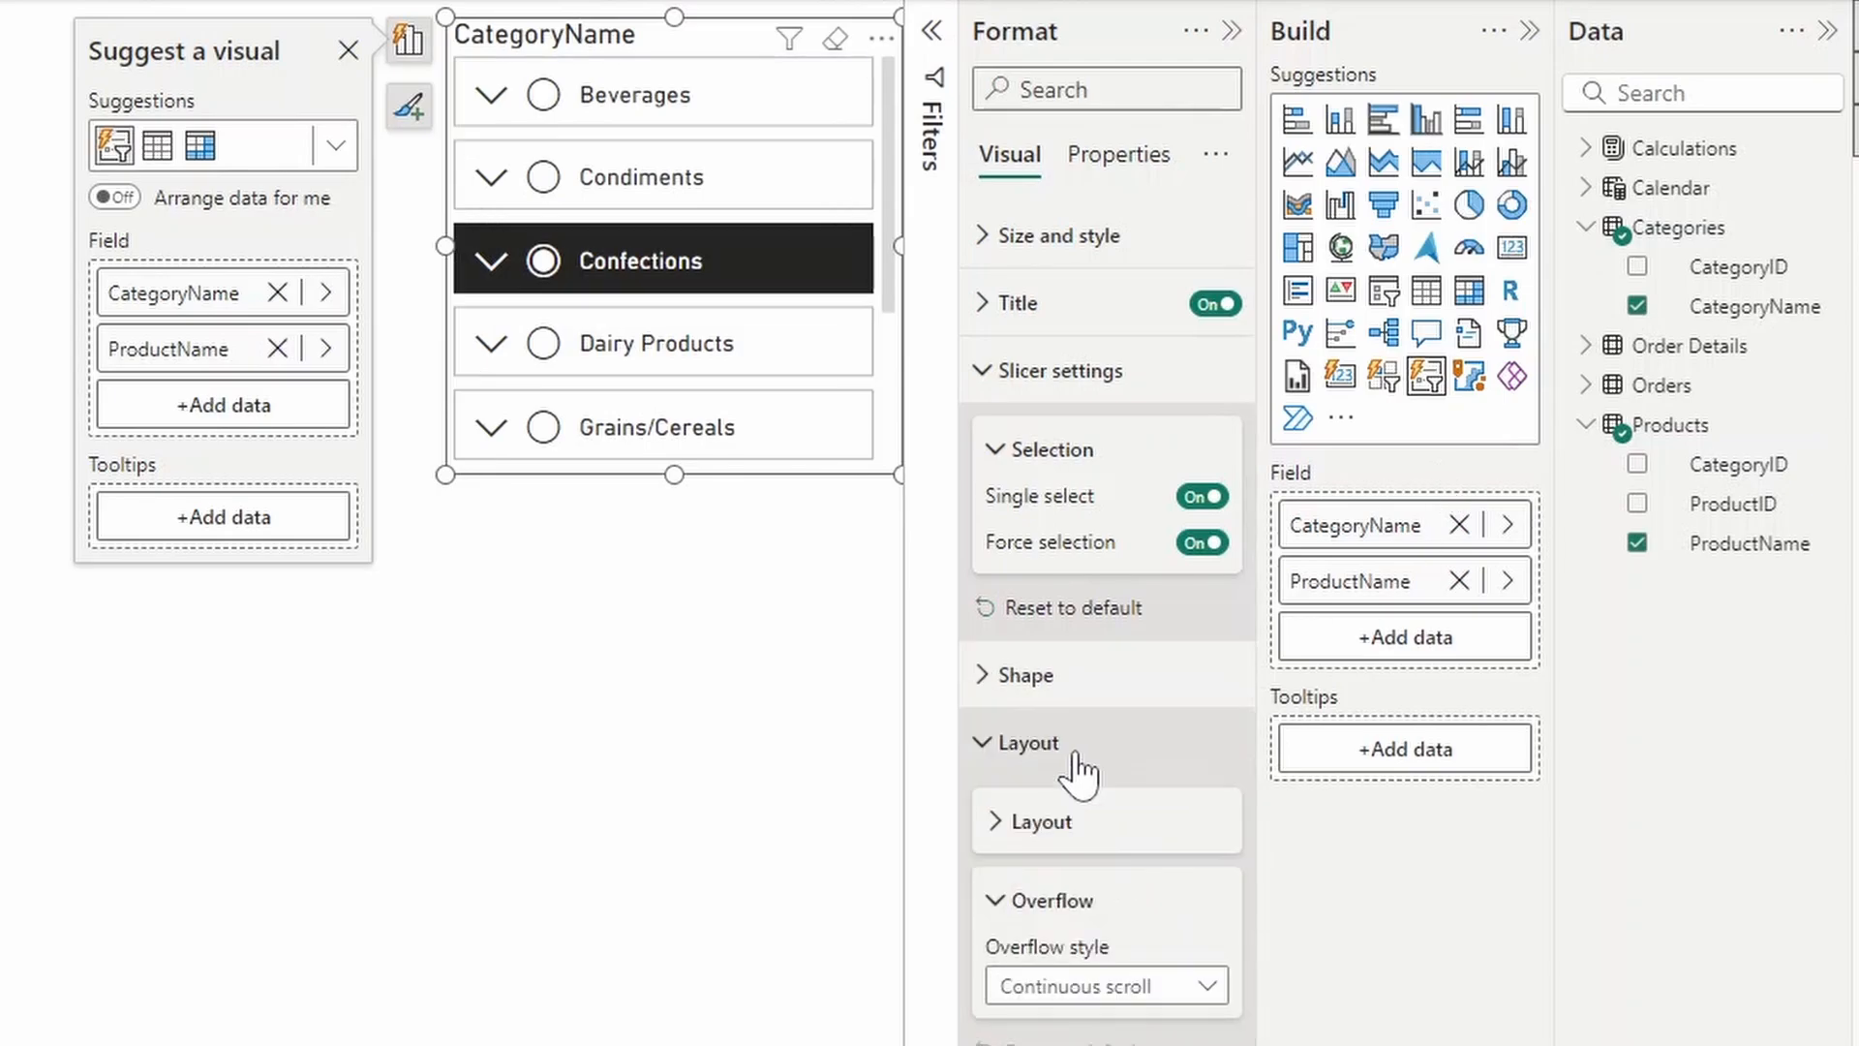
Make the slicer taller and set Layout to a fixed number of six buttons shown
{"action": "left_click", "coordinate": [1078, 832]}
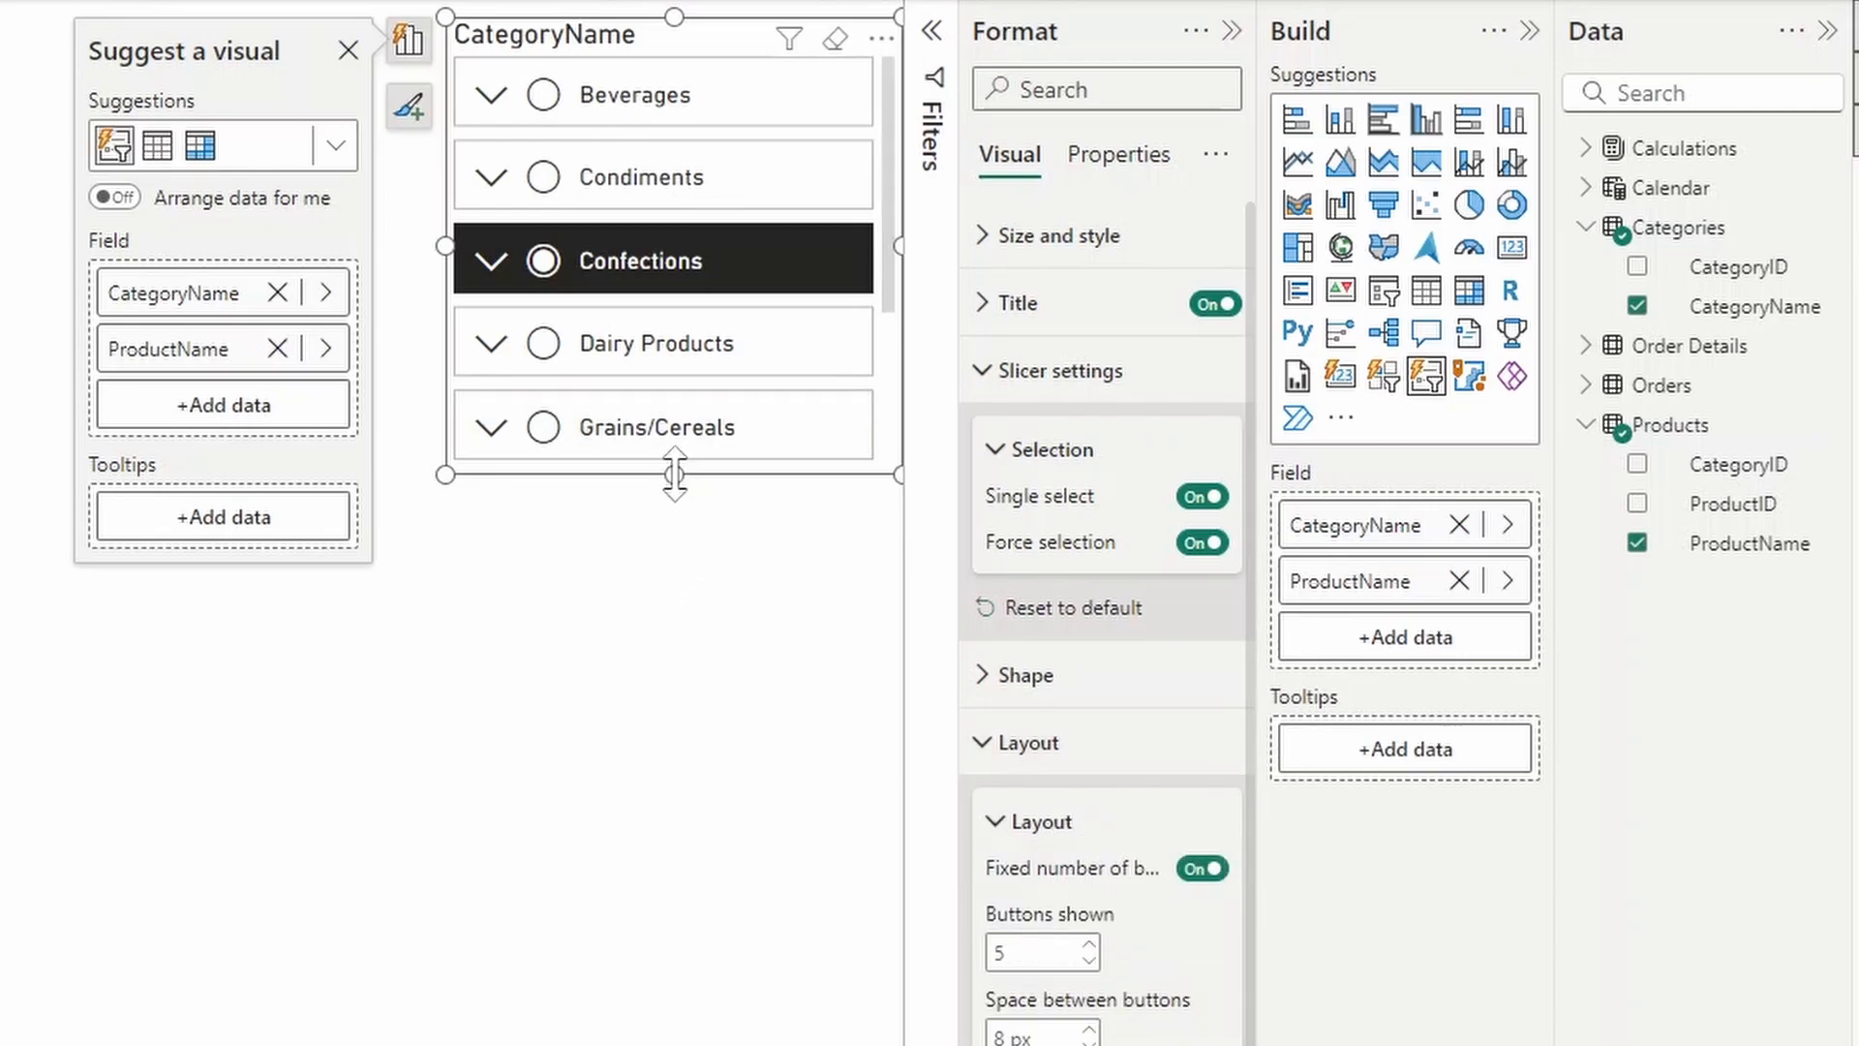
{"action": "mouse_move", "coordinate": [674, 474]}
{"action": "left_mouse_down"}
{"action": "mouse_move", "coordinate": [684, 745]}
{"action": "mouse_move", "coordinate": [684, 537]}
{"action": "left_mouse_up"}
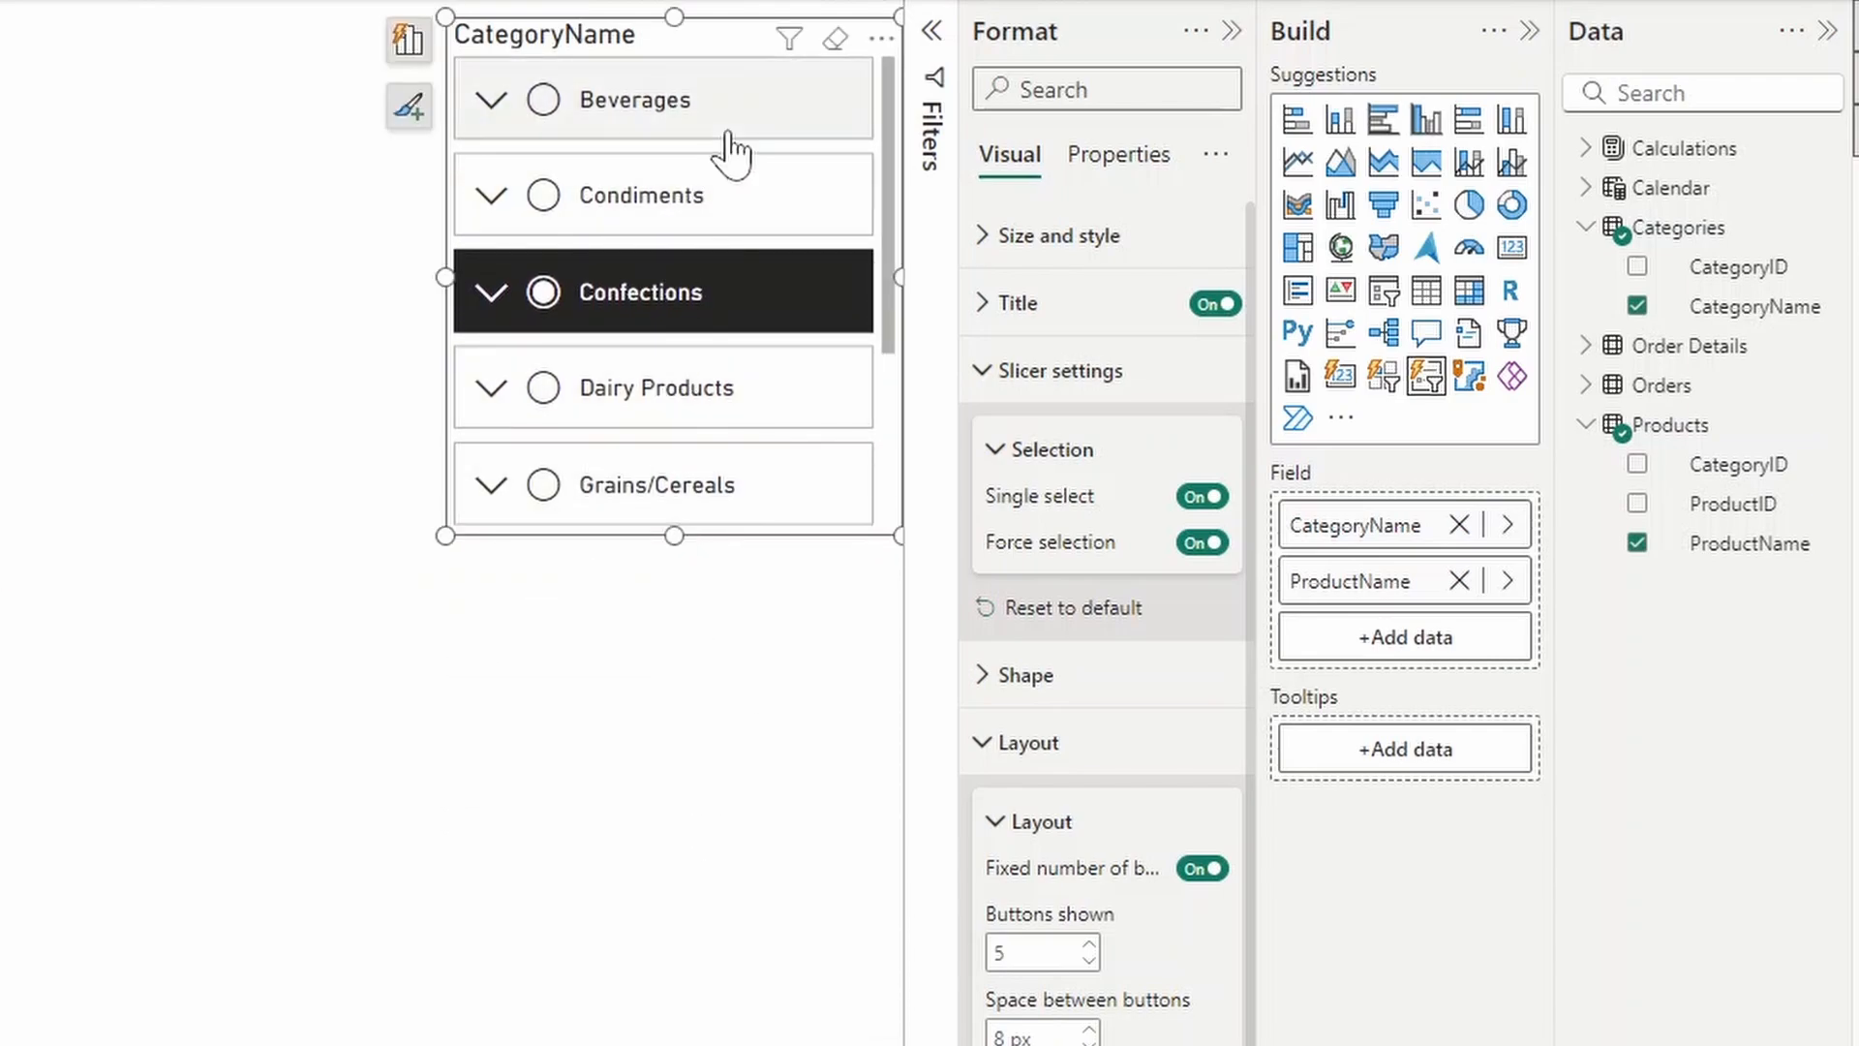
{"action": "left_click", "coordinate": [1092, 946]}
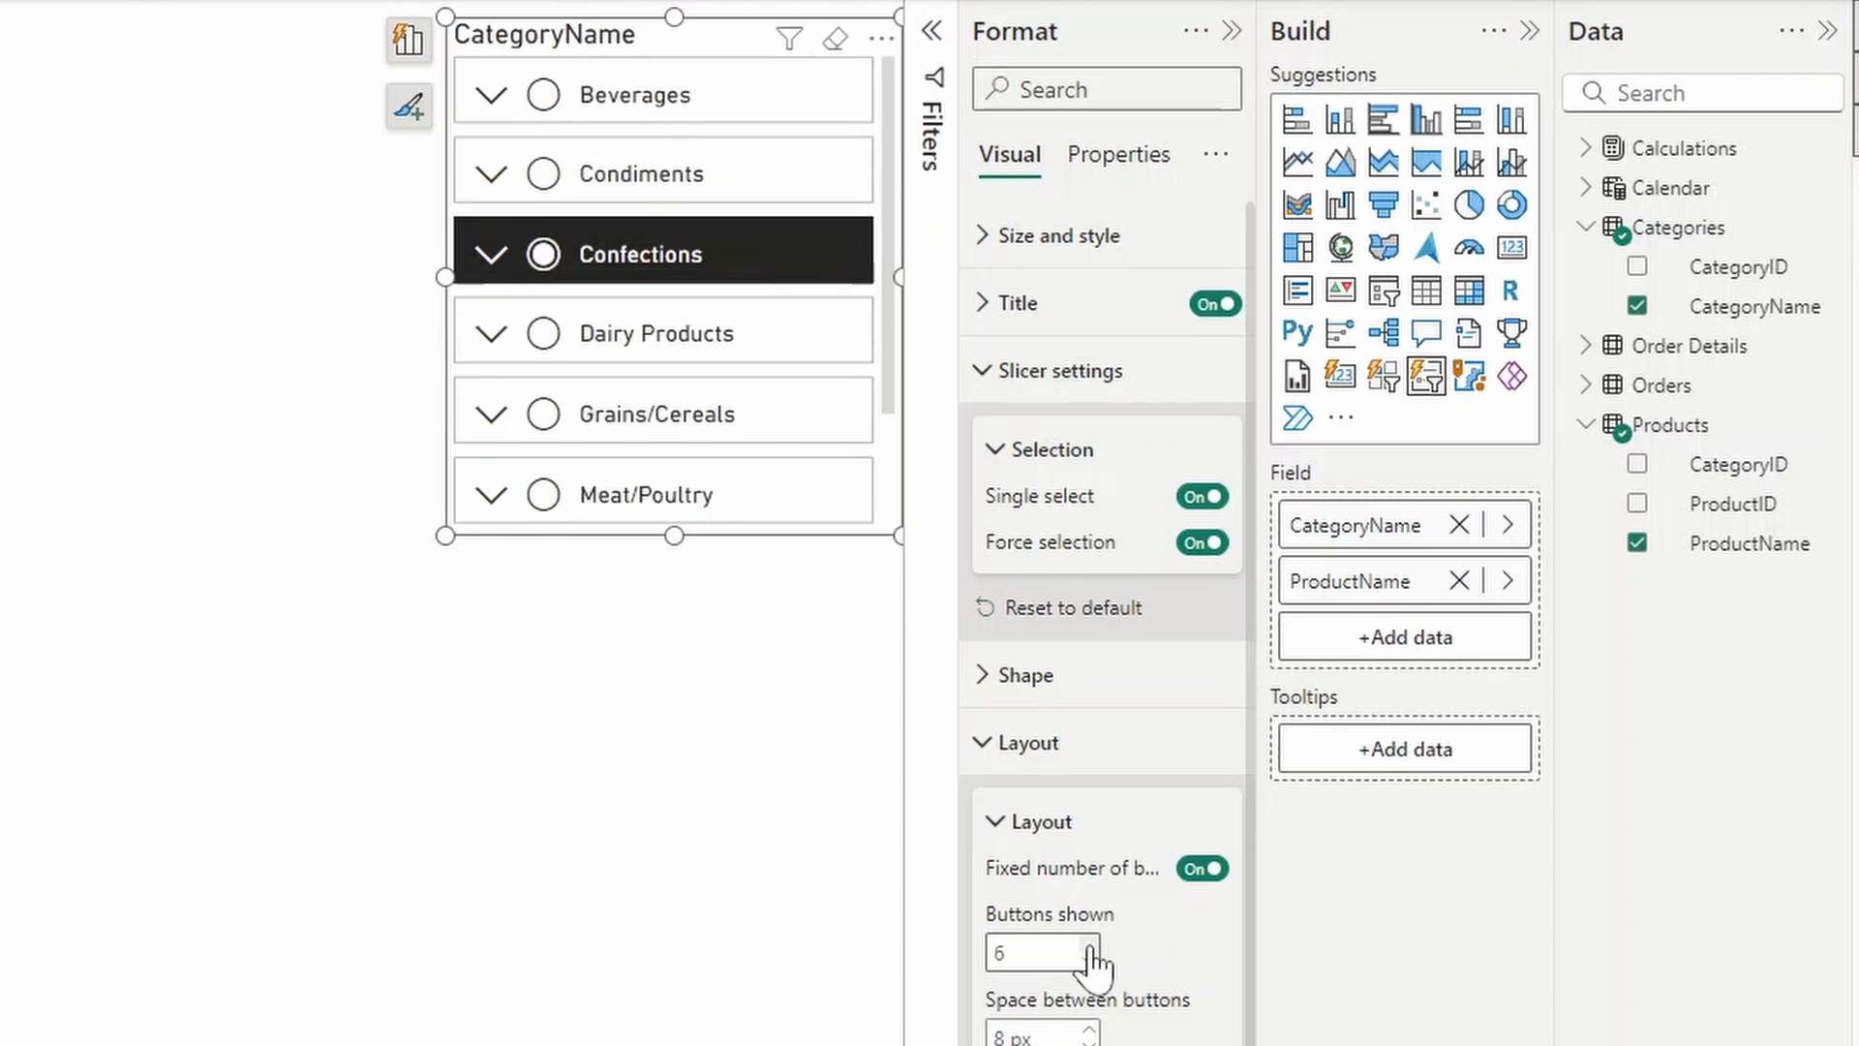
{"action": "left_click", "coordinate": [1092, 964]}
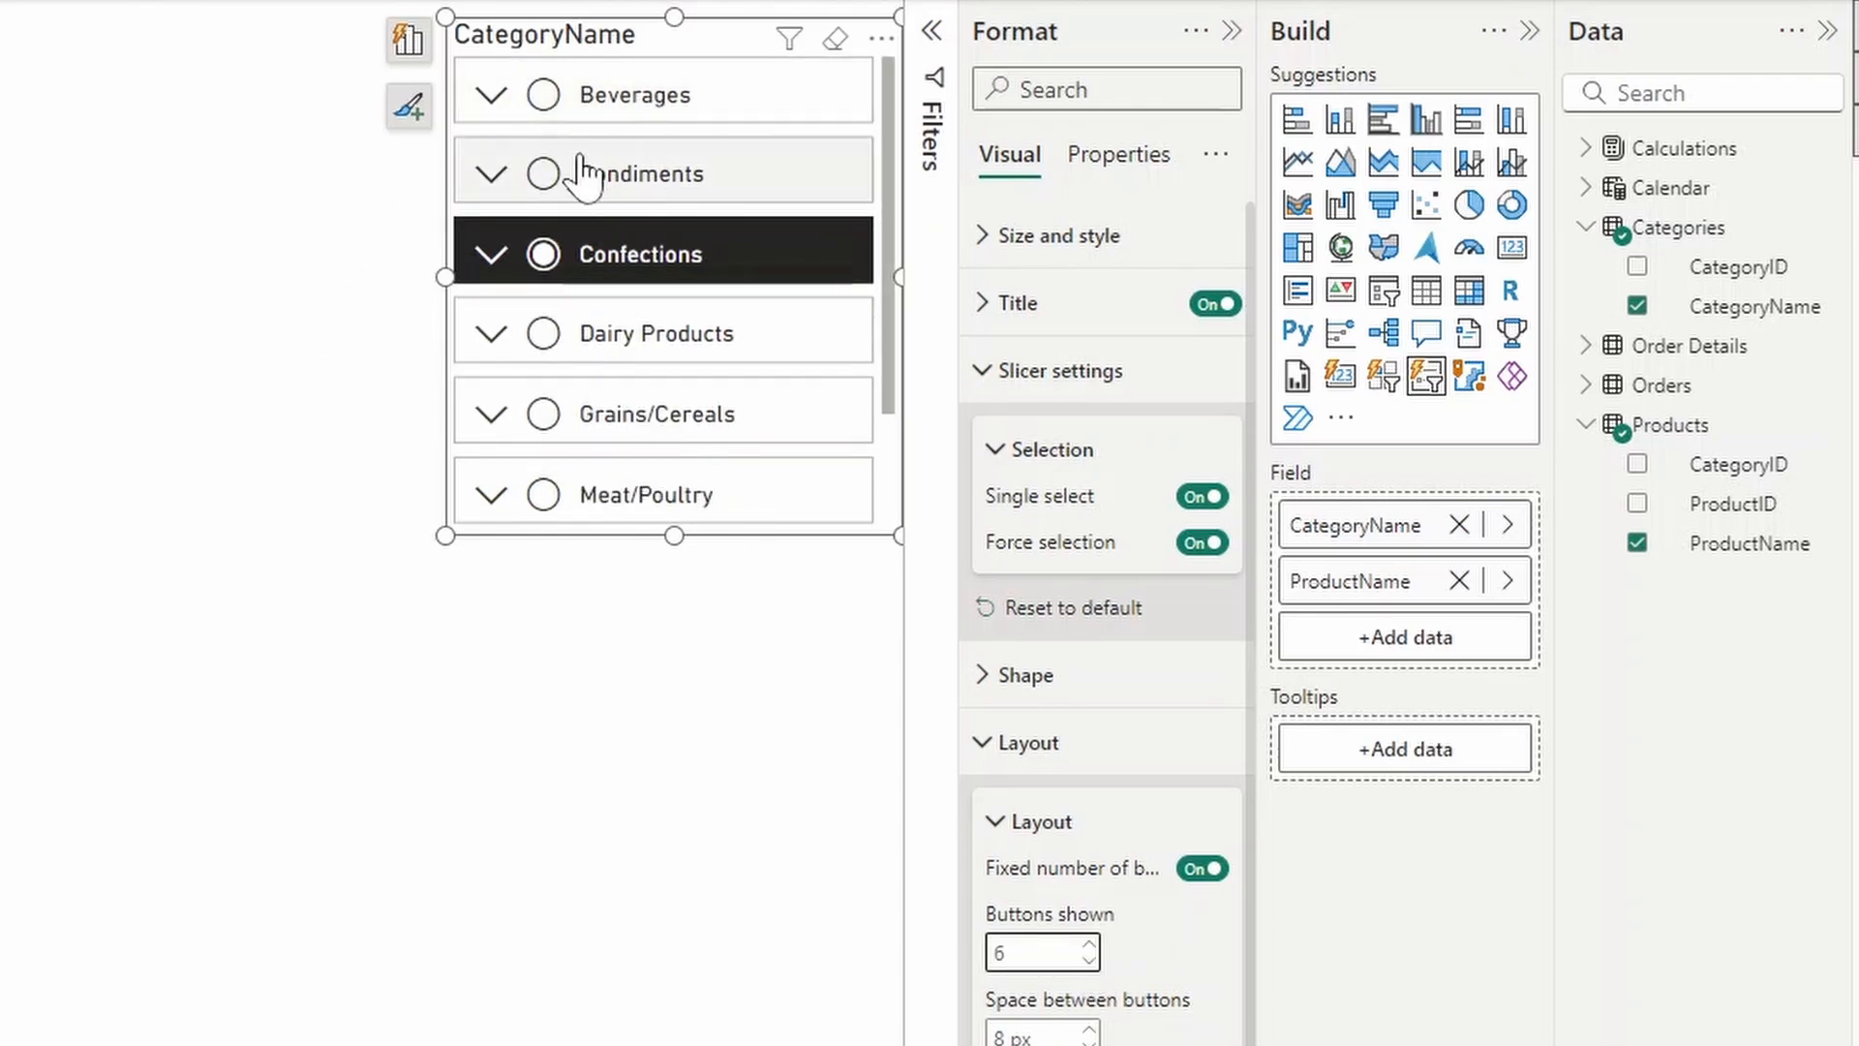
{"action": "left_click", "coordinate": [1202, 868]}
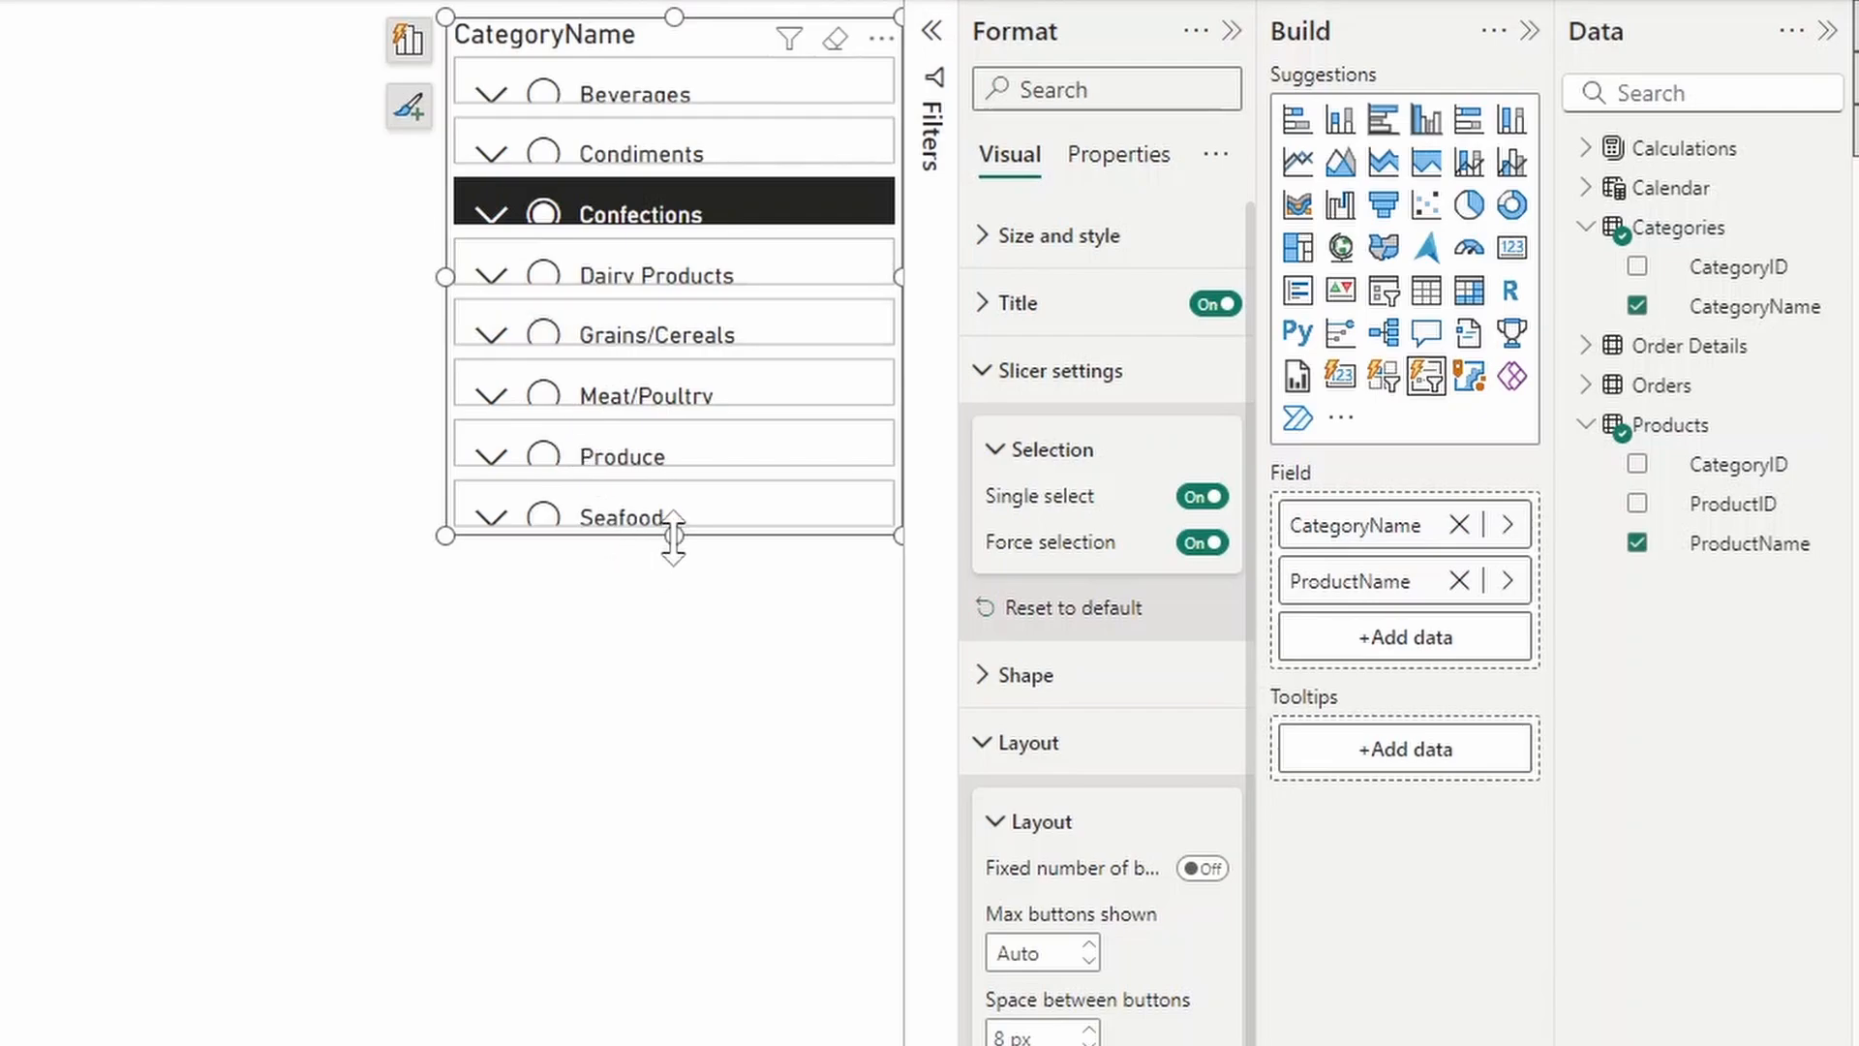
{"action": "mouse_move", "coordinate": [674, 537]}
{"action": "left_mouse_down"}
{"action": "mouse_move", "coordinate": [670, 843]}
{"action": "mouse_move", "coordinate": [673, 686]}
{"action": "left_mouse_up"}
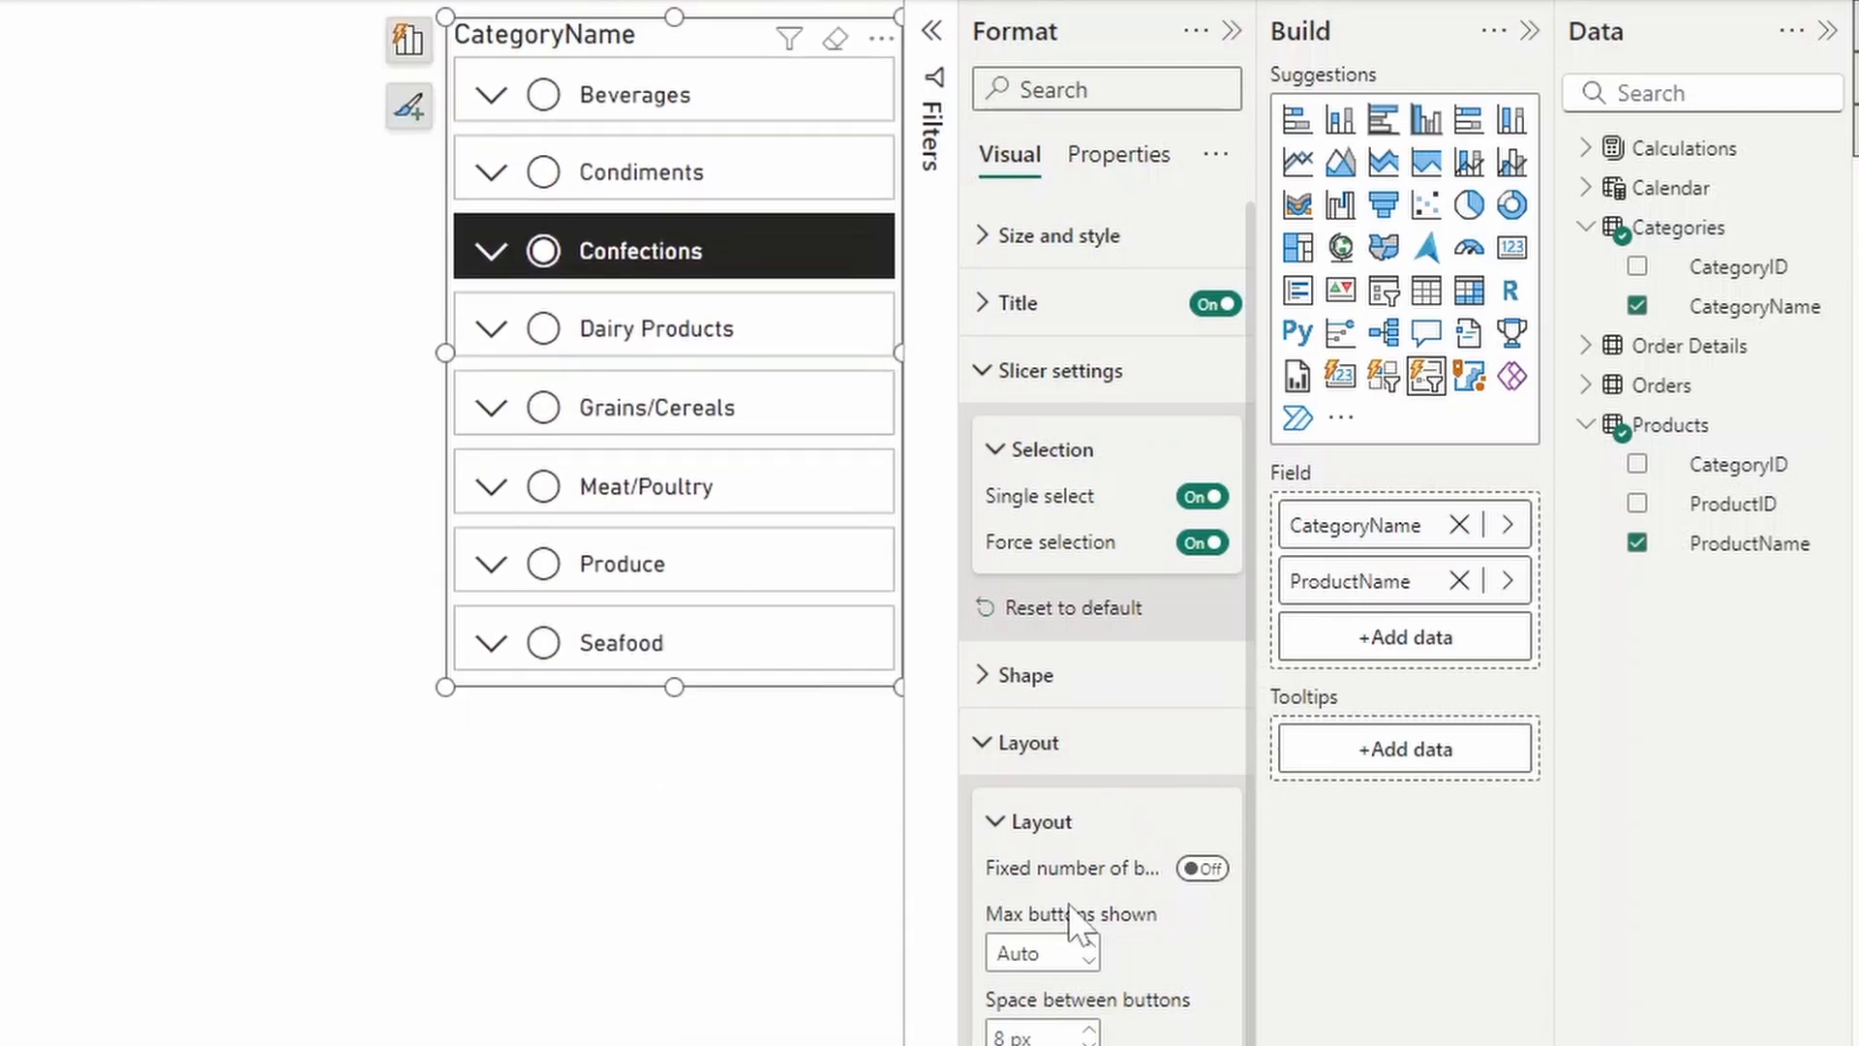
{"action": "left_click", "coordinate": [1204, 870]}
{"action": "scroll", "coordinate": [1103, 654], "scroll_direction": "down", "scroll_amount": 2}
{"action": "scroll", "coordinate": [1103, 582], "scroll_direction": "down", "scroll_amount": 1}
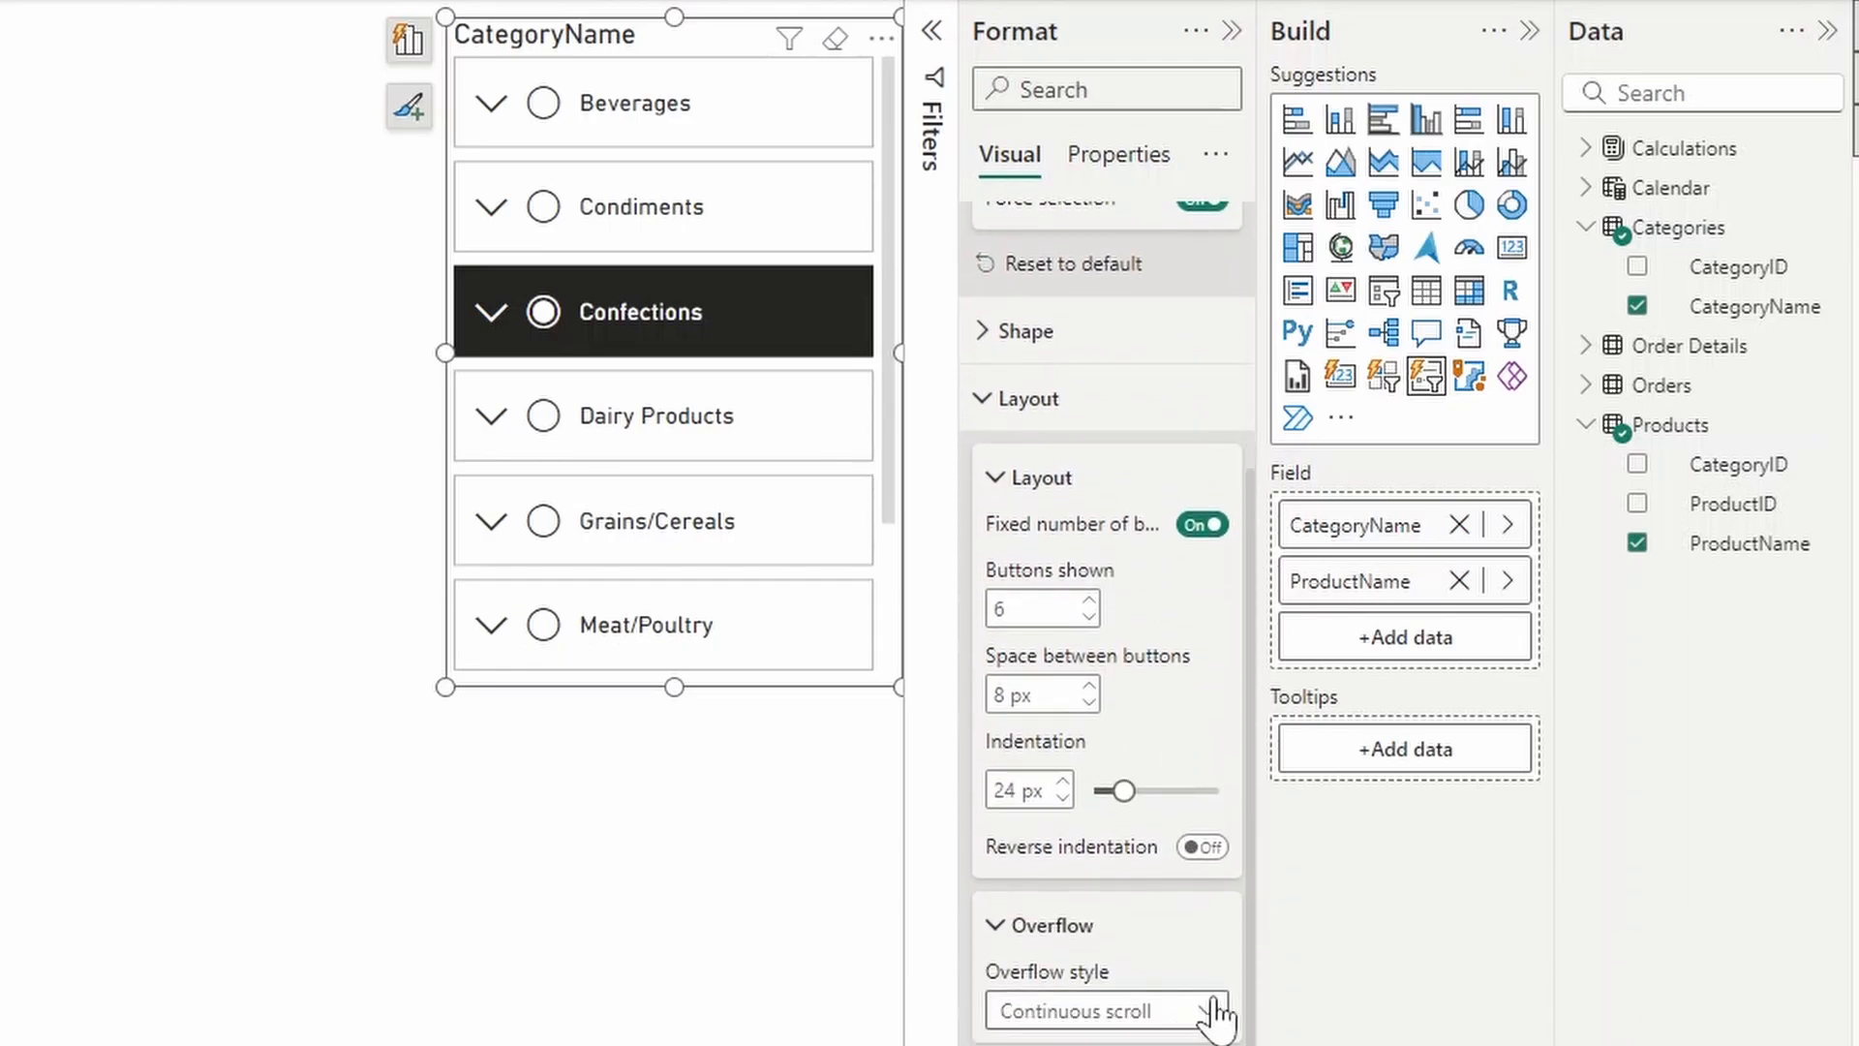
{"action": "scroll", "coordinate": [887, 291], "scroll_direction": "down", "scroll_amount": 1}
{"action": "scroll", "coordinate": [902, 319], "scroll_direction": "up", "scroll_amount": 2}
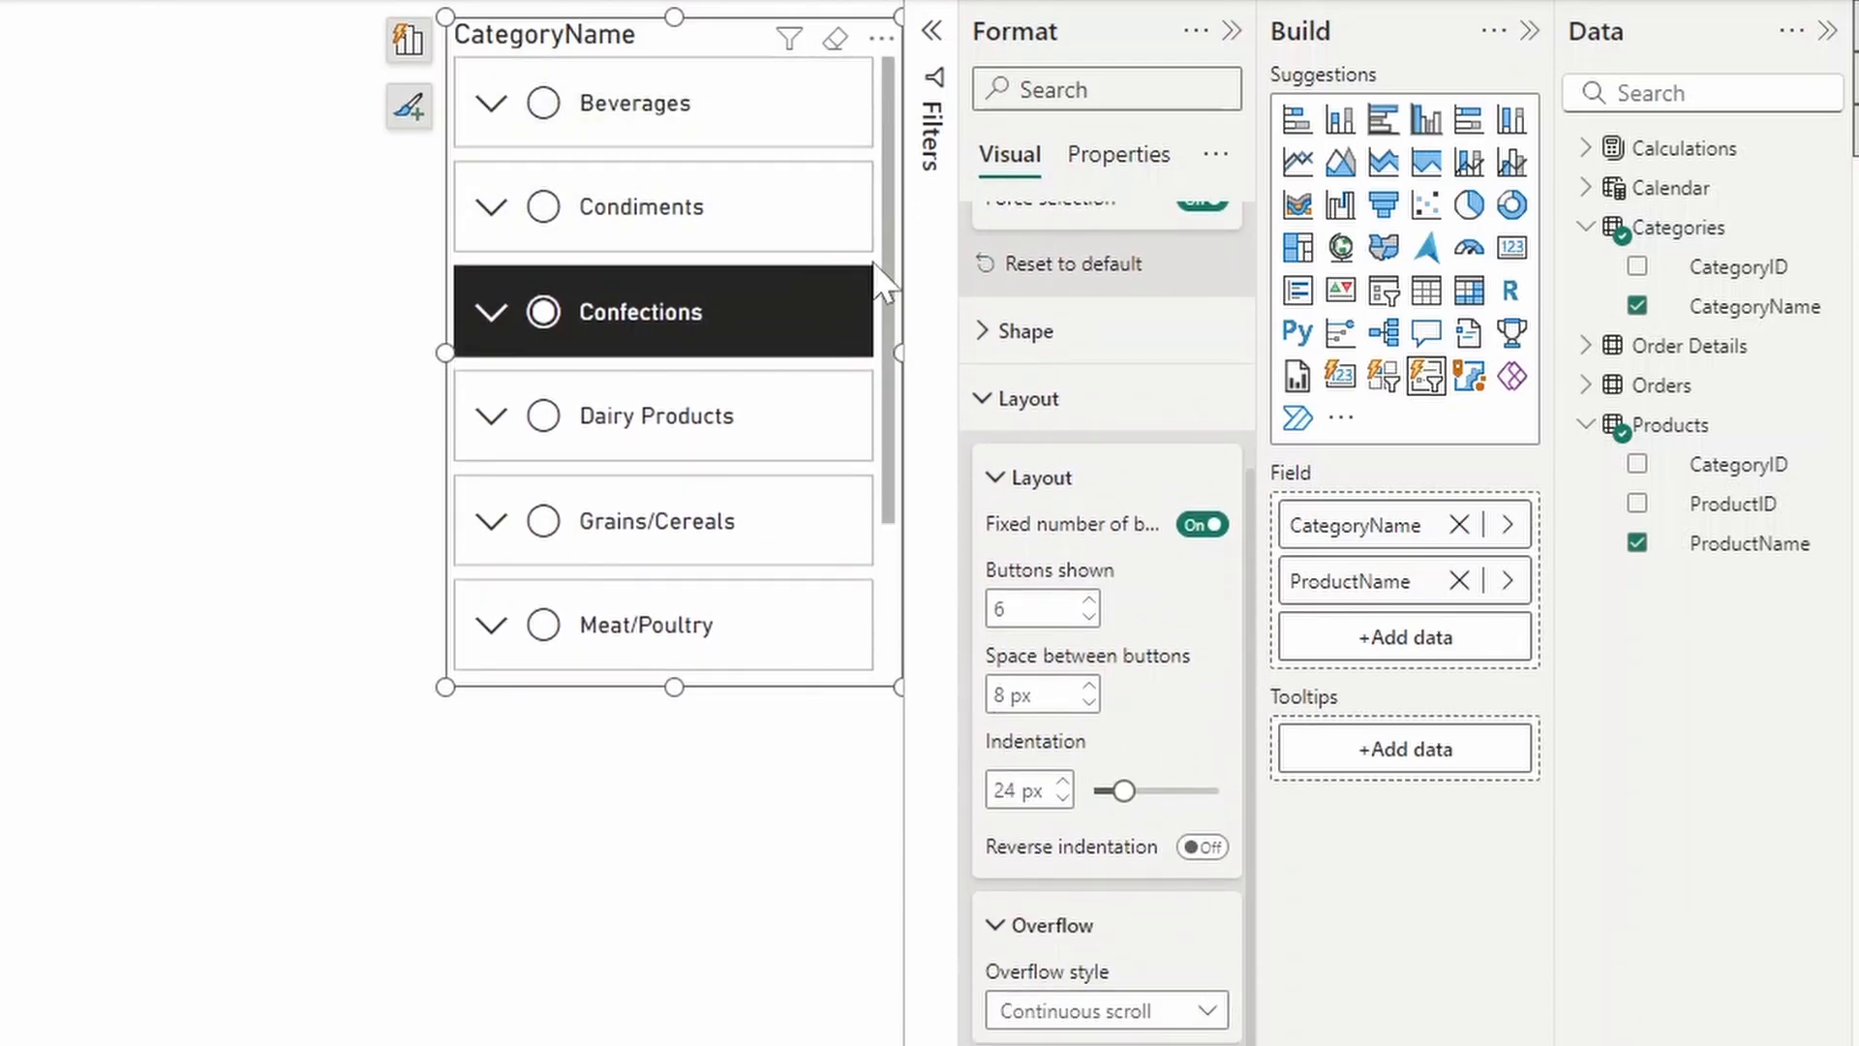
{"action": "scroll", "coordinate": [779, 546], "scroll_direction": "down", "scroll_amount": 2}
{"action": "scroll", "coordinate": [779, 546], "scroll_direction": "up", "scroll_amount": 2}
{"action": "scroll", "coordinate": [817, 575], "scroll_direction": "down", "scroll_amount": 2}
{"action": "scroll", "coordinate": [816, 575], "scroll_direction": "up", "scroll_amount": 2}
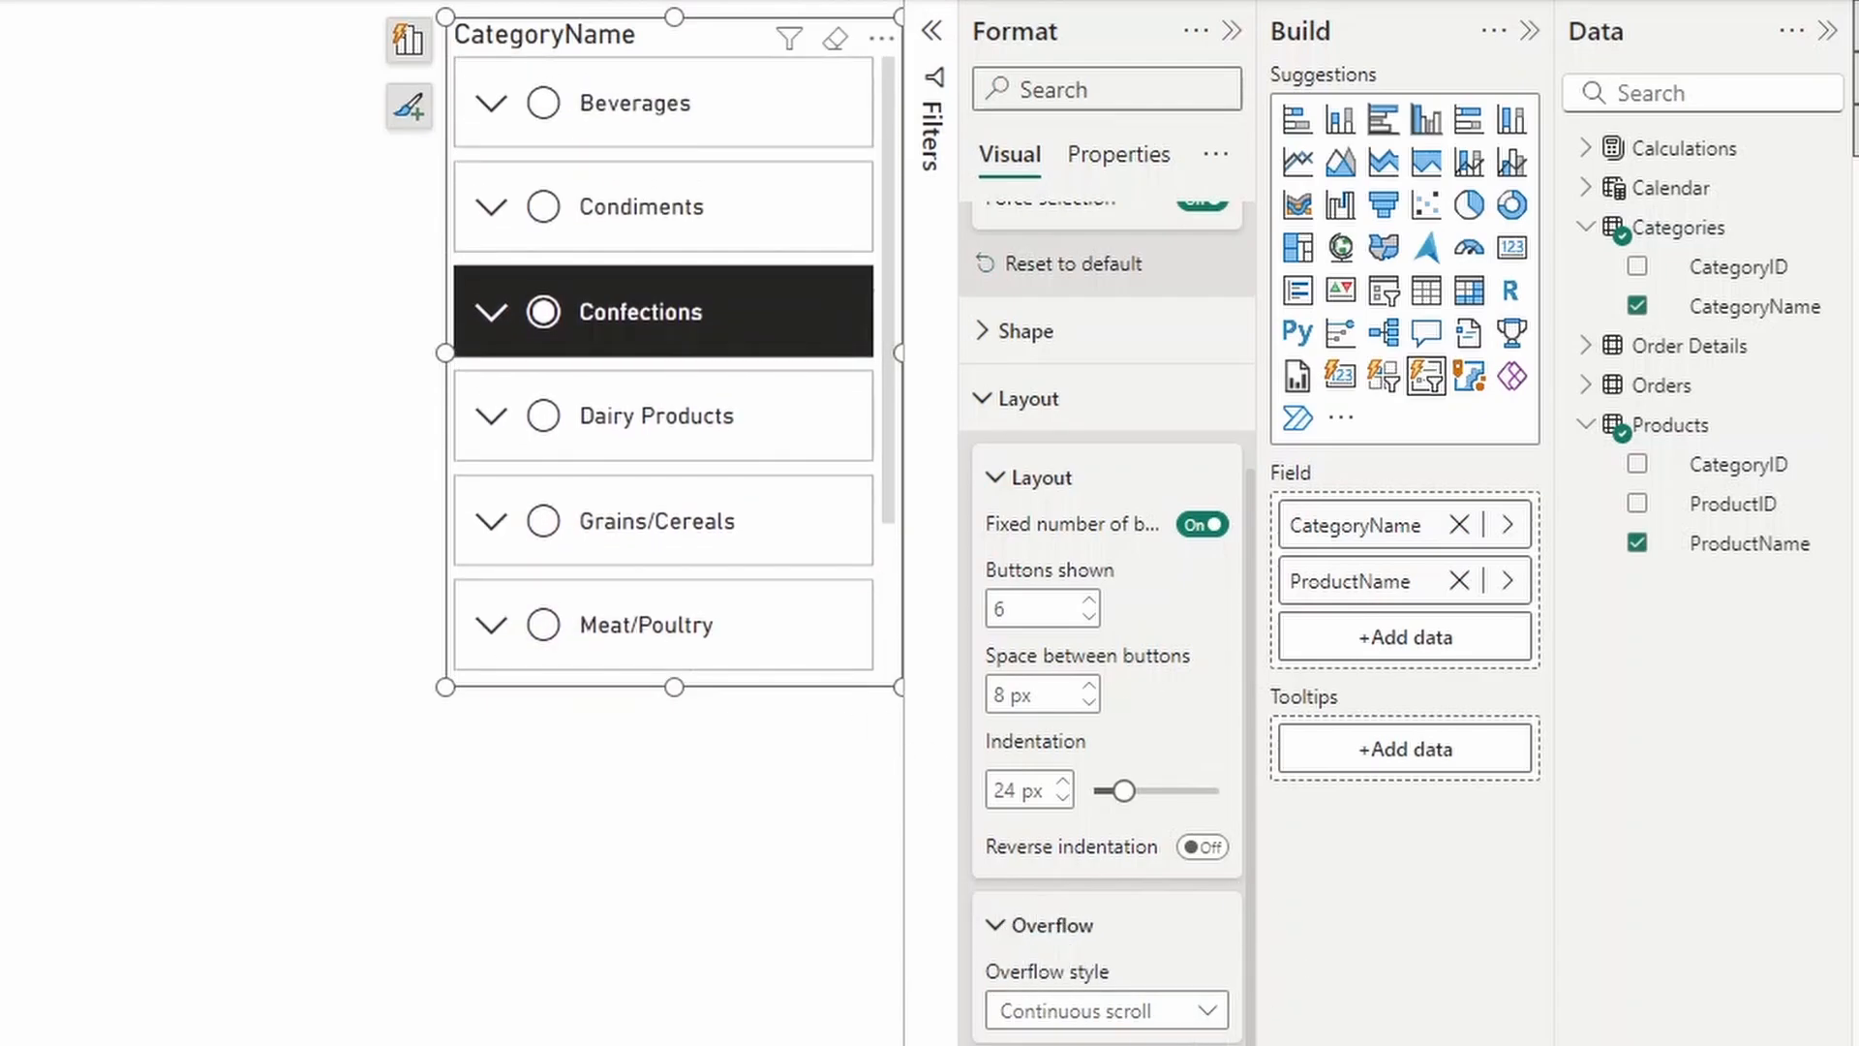
Set Overflow style to Paginated and page to Produce/Seafood and back
{"action": "left_click", "coordinate": [1107, 1009]}
{"action": "left_click", "coordinate": [1075, 1037]}
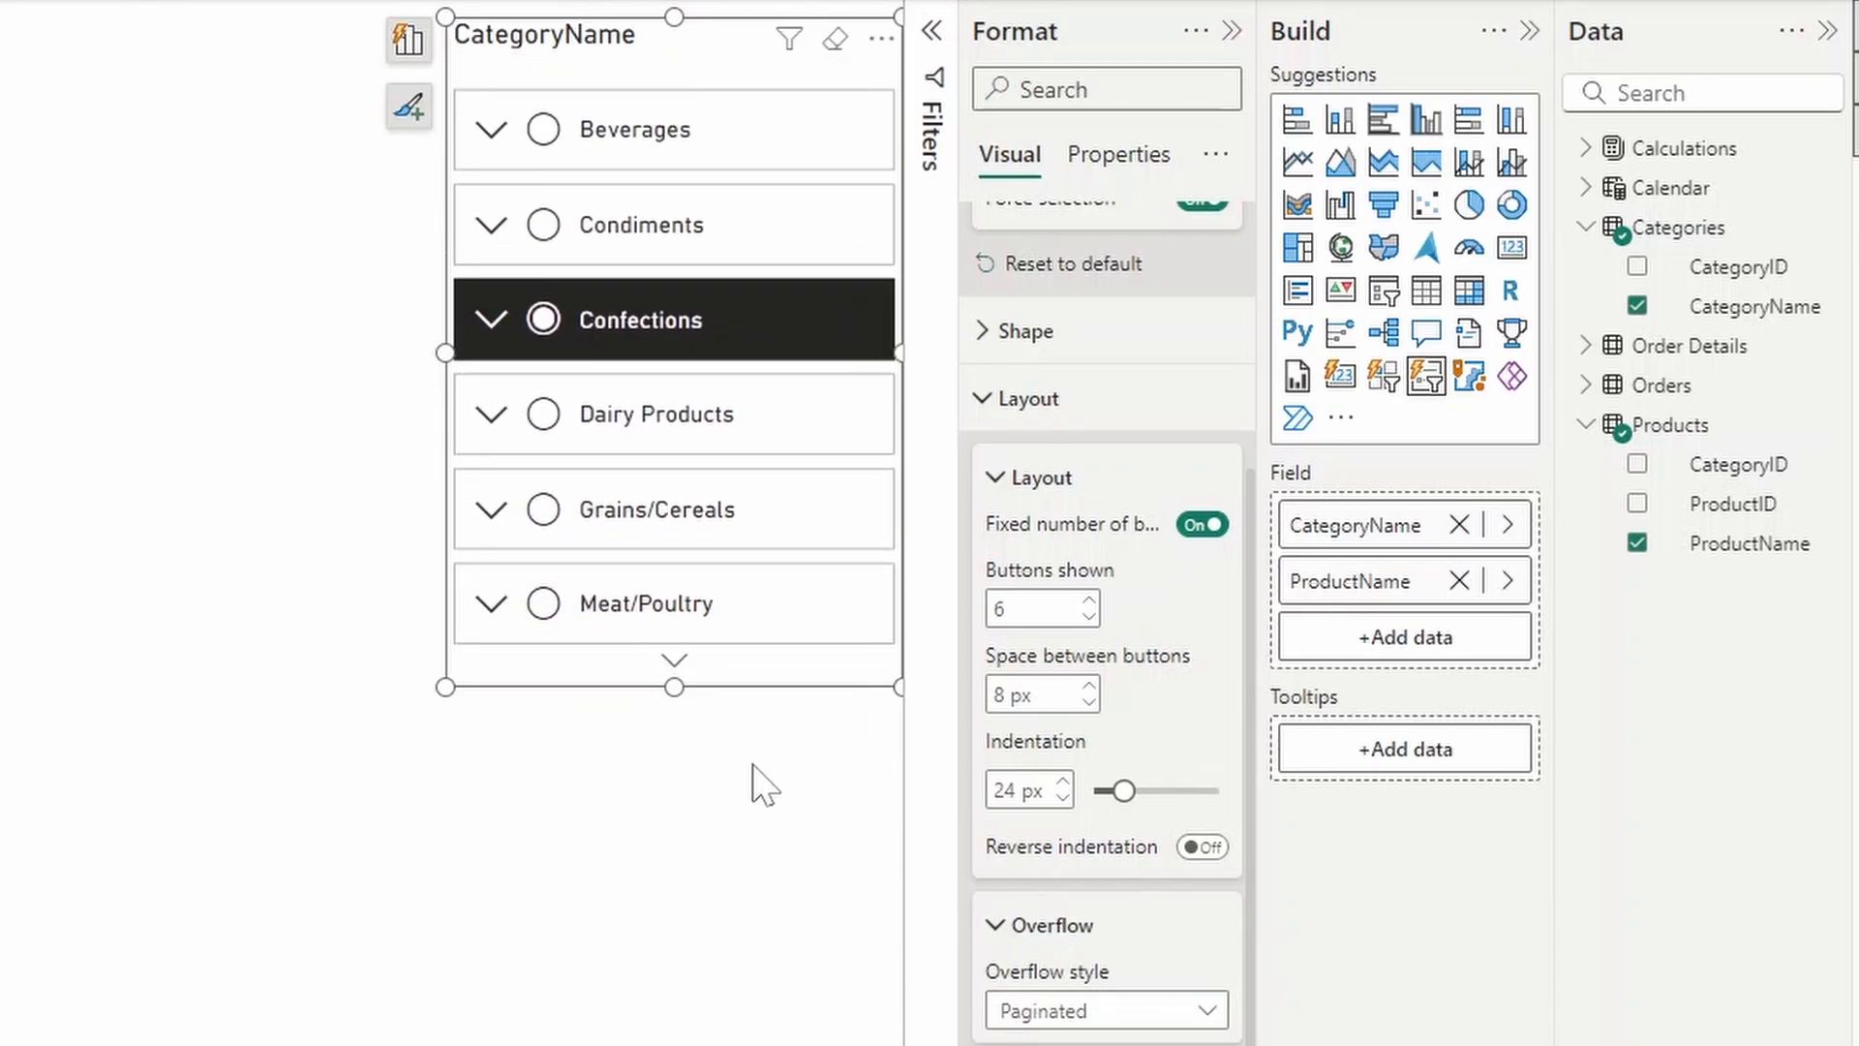
{"action": "left_click", "coordinate": [678, 667]}
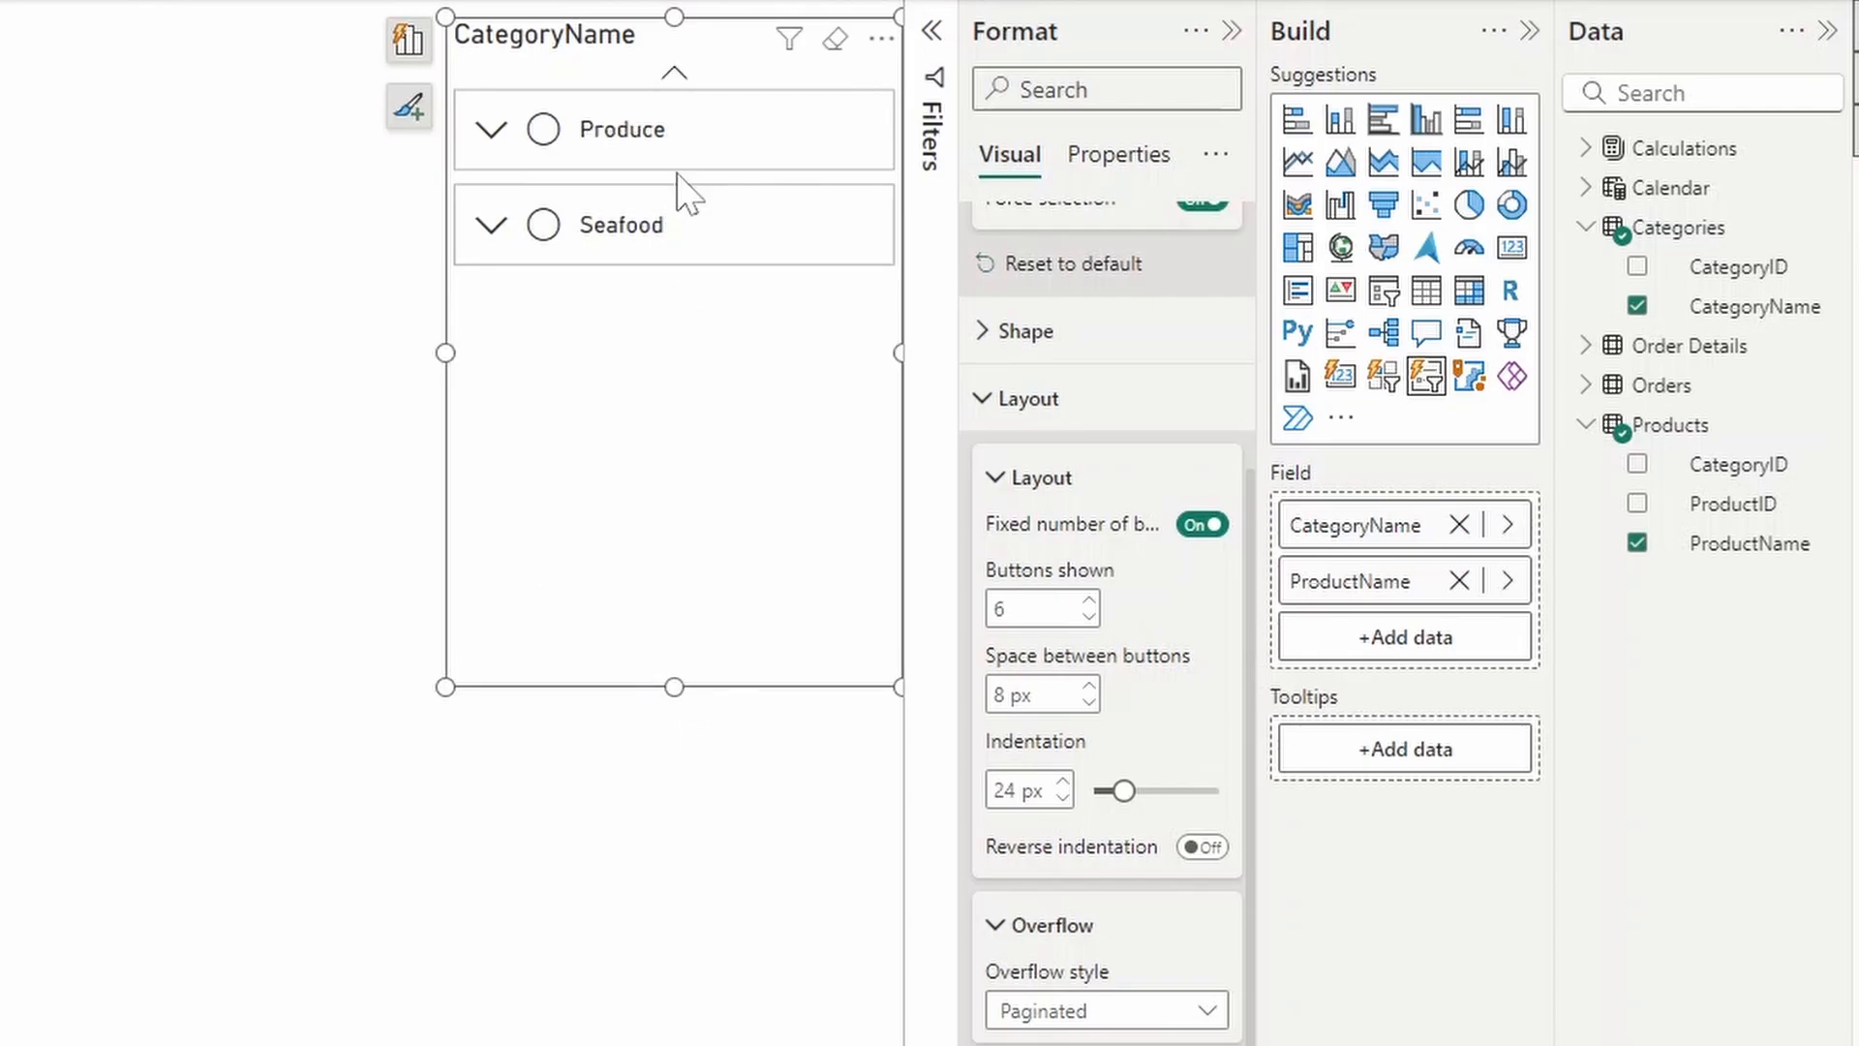
{"action": "left_click", "coordinate": [677, 76]}
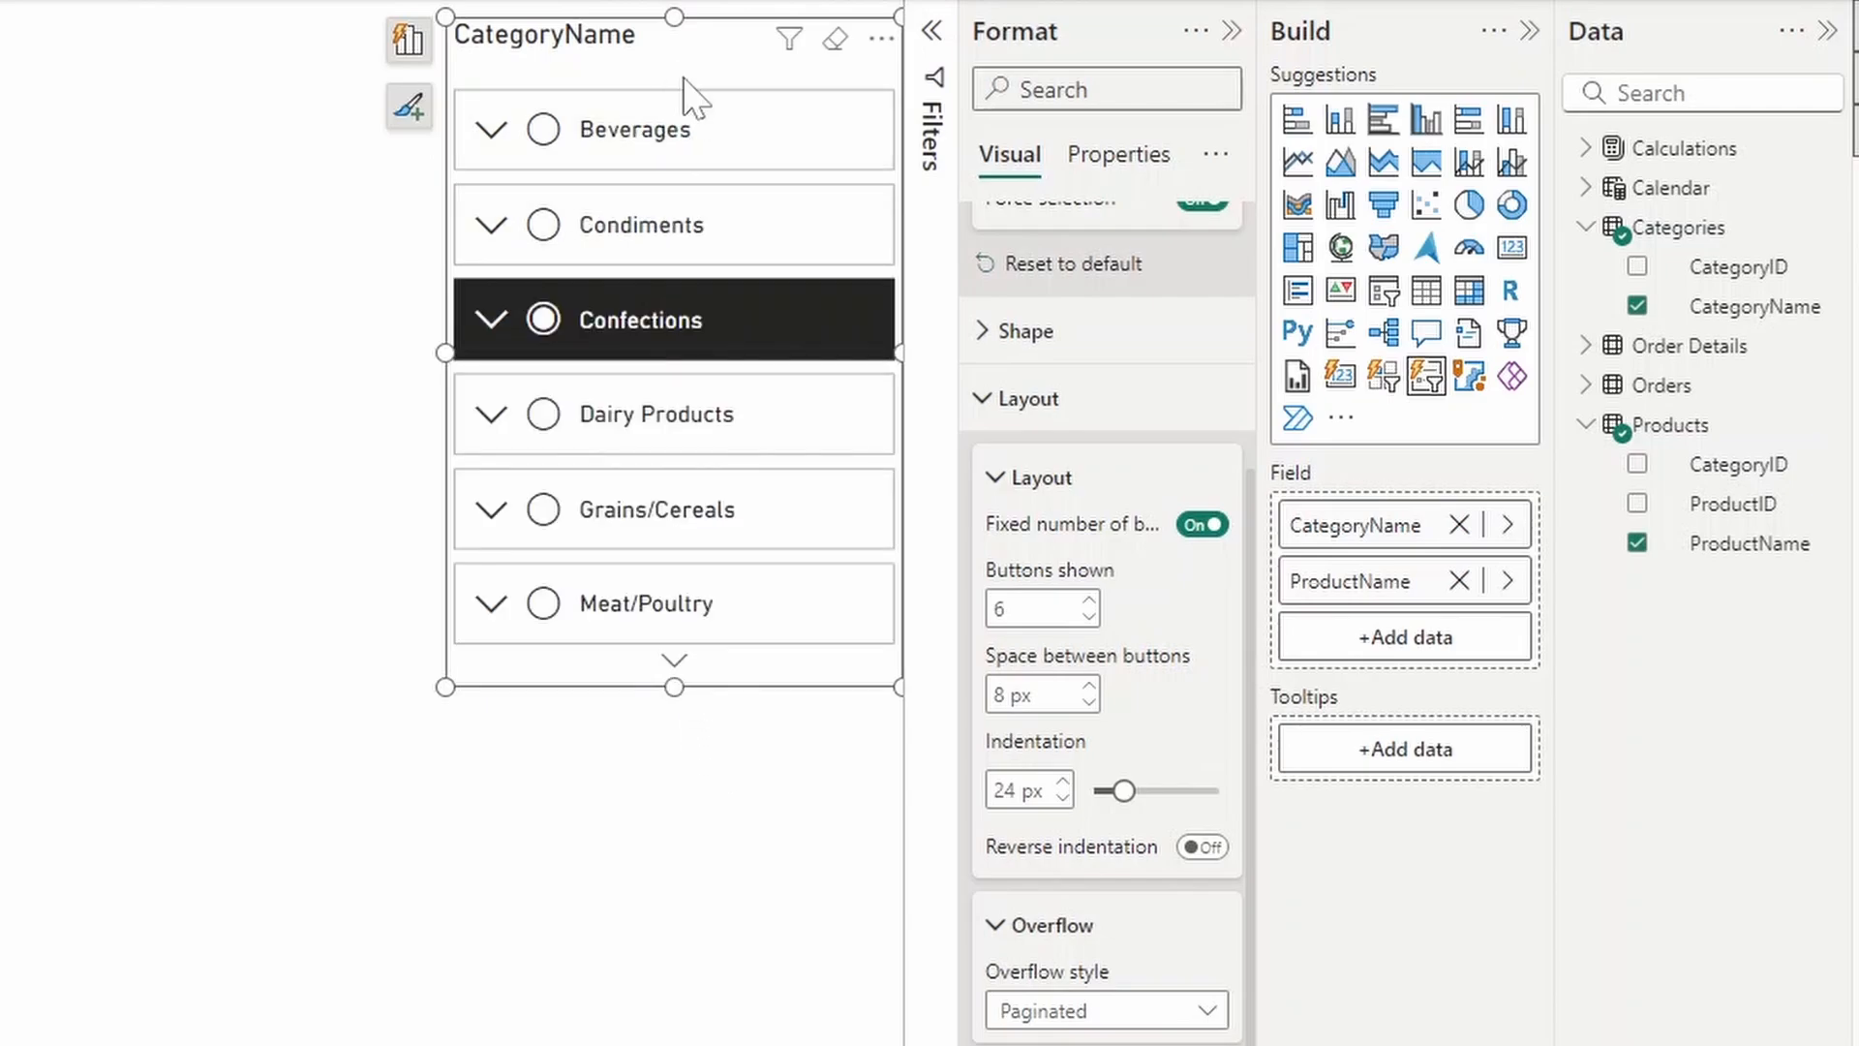
Toggle the category label Values off and on, then list the button states under Apply settings to
{"action": "left_click", "coordinate": [1061, 809]}
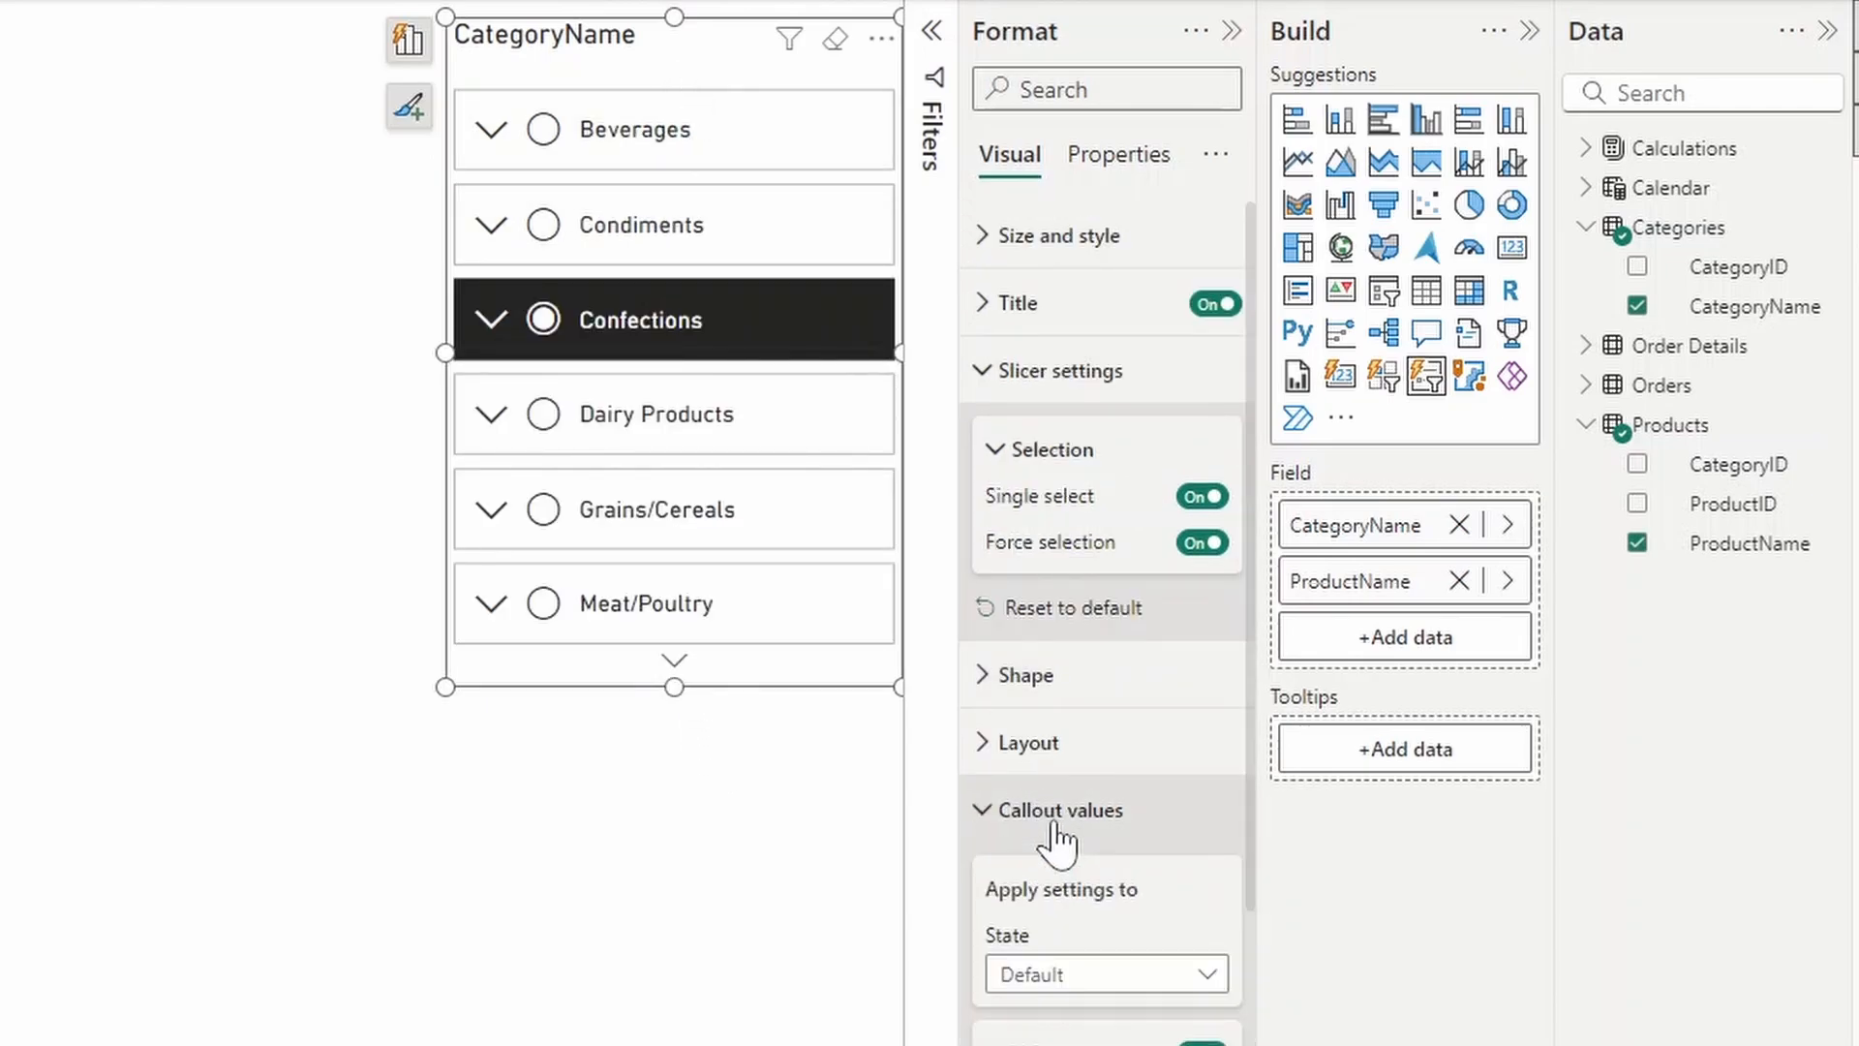
{"action": "scroll", "coordinate": [1061, 836], "scroll_direction": "down", "scroll_amount": 1}
{"action": "left_click", "coordinate": [1204, 889]}
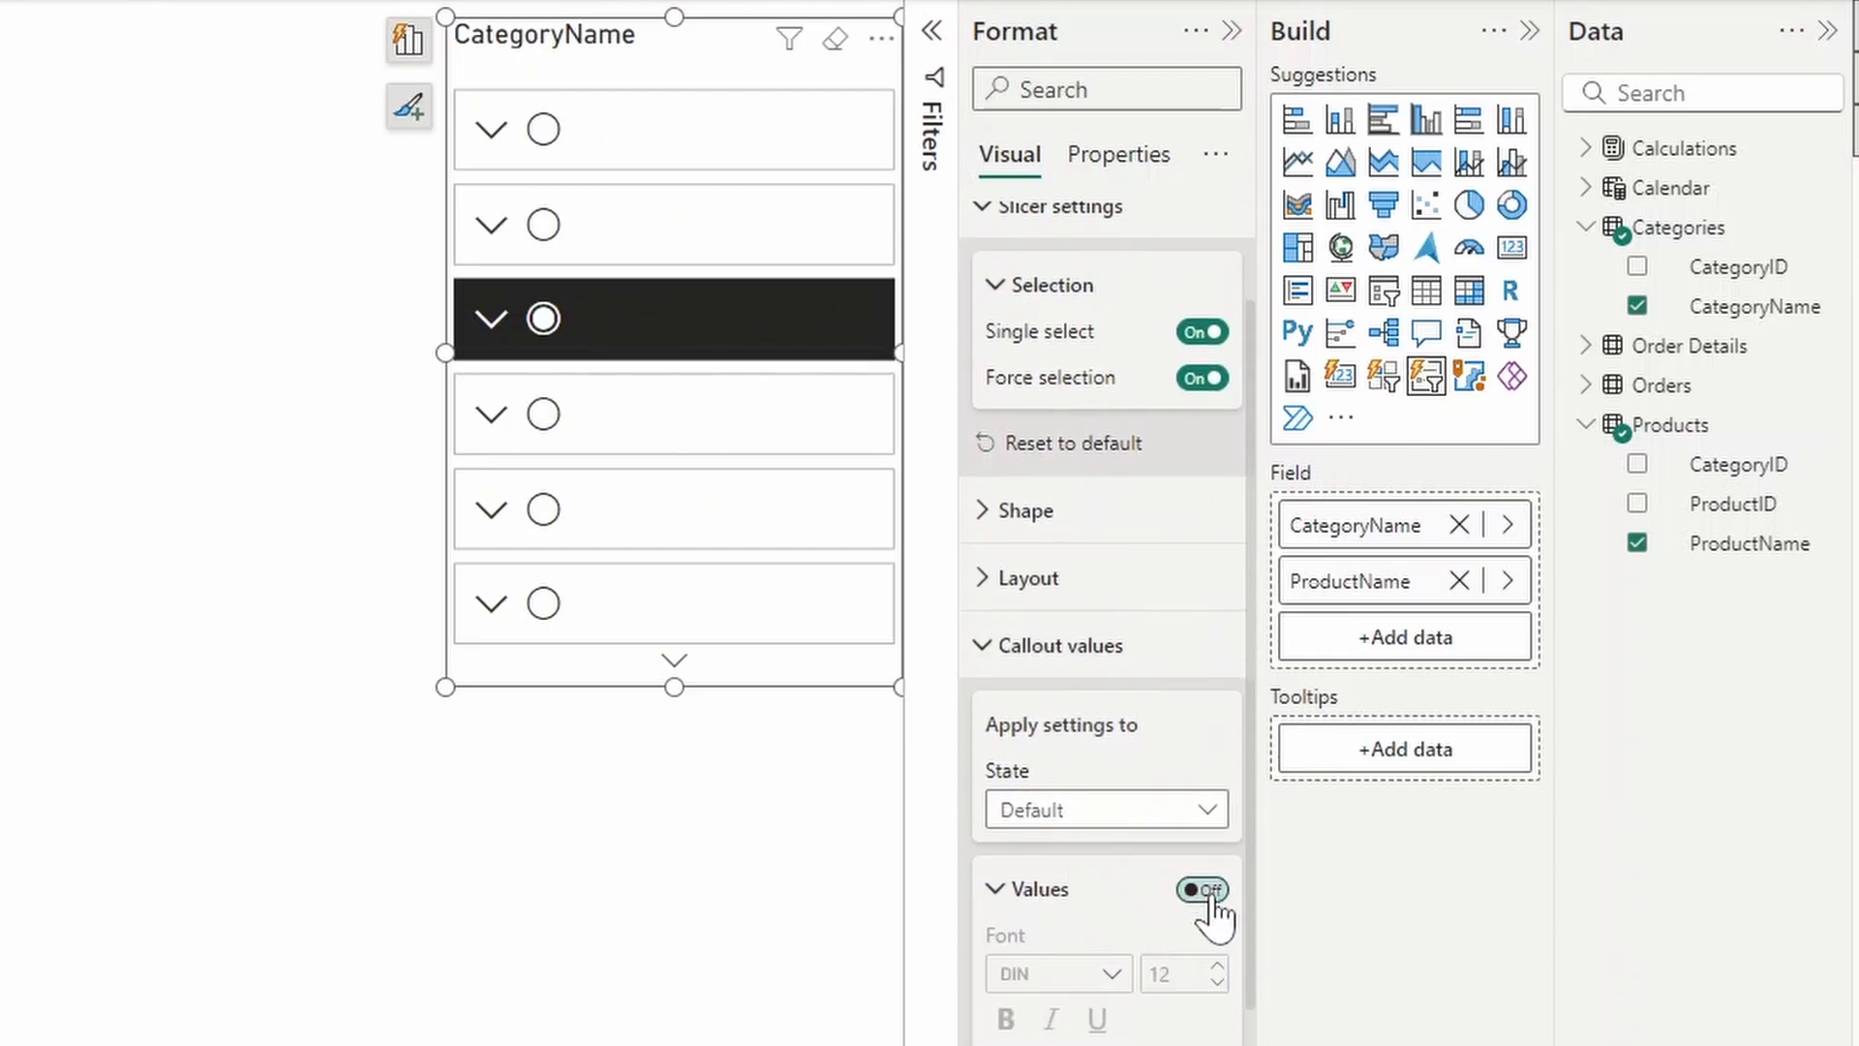
{"action": "left_click", "coordinate": [1203, 889]}
{"action": "scroll", "coordinate": [1162, 931], "scroll_direction": "down", "scroll_amount": 3}
{"action": "scroll", "coordinate": [1156, 942], "scroll_direction": "down", "scroll_amount": 1}
{"action": "scroll", "coordinate": [1151, 946], "scroll_direction": "up", "scroll_amount": 2}
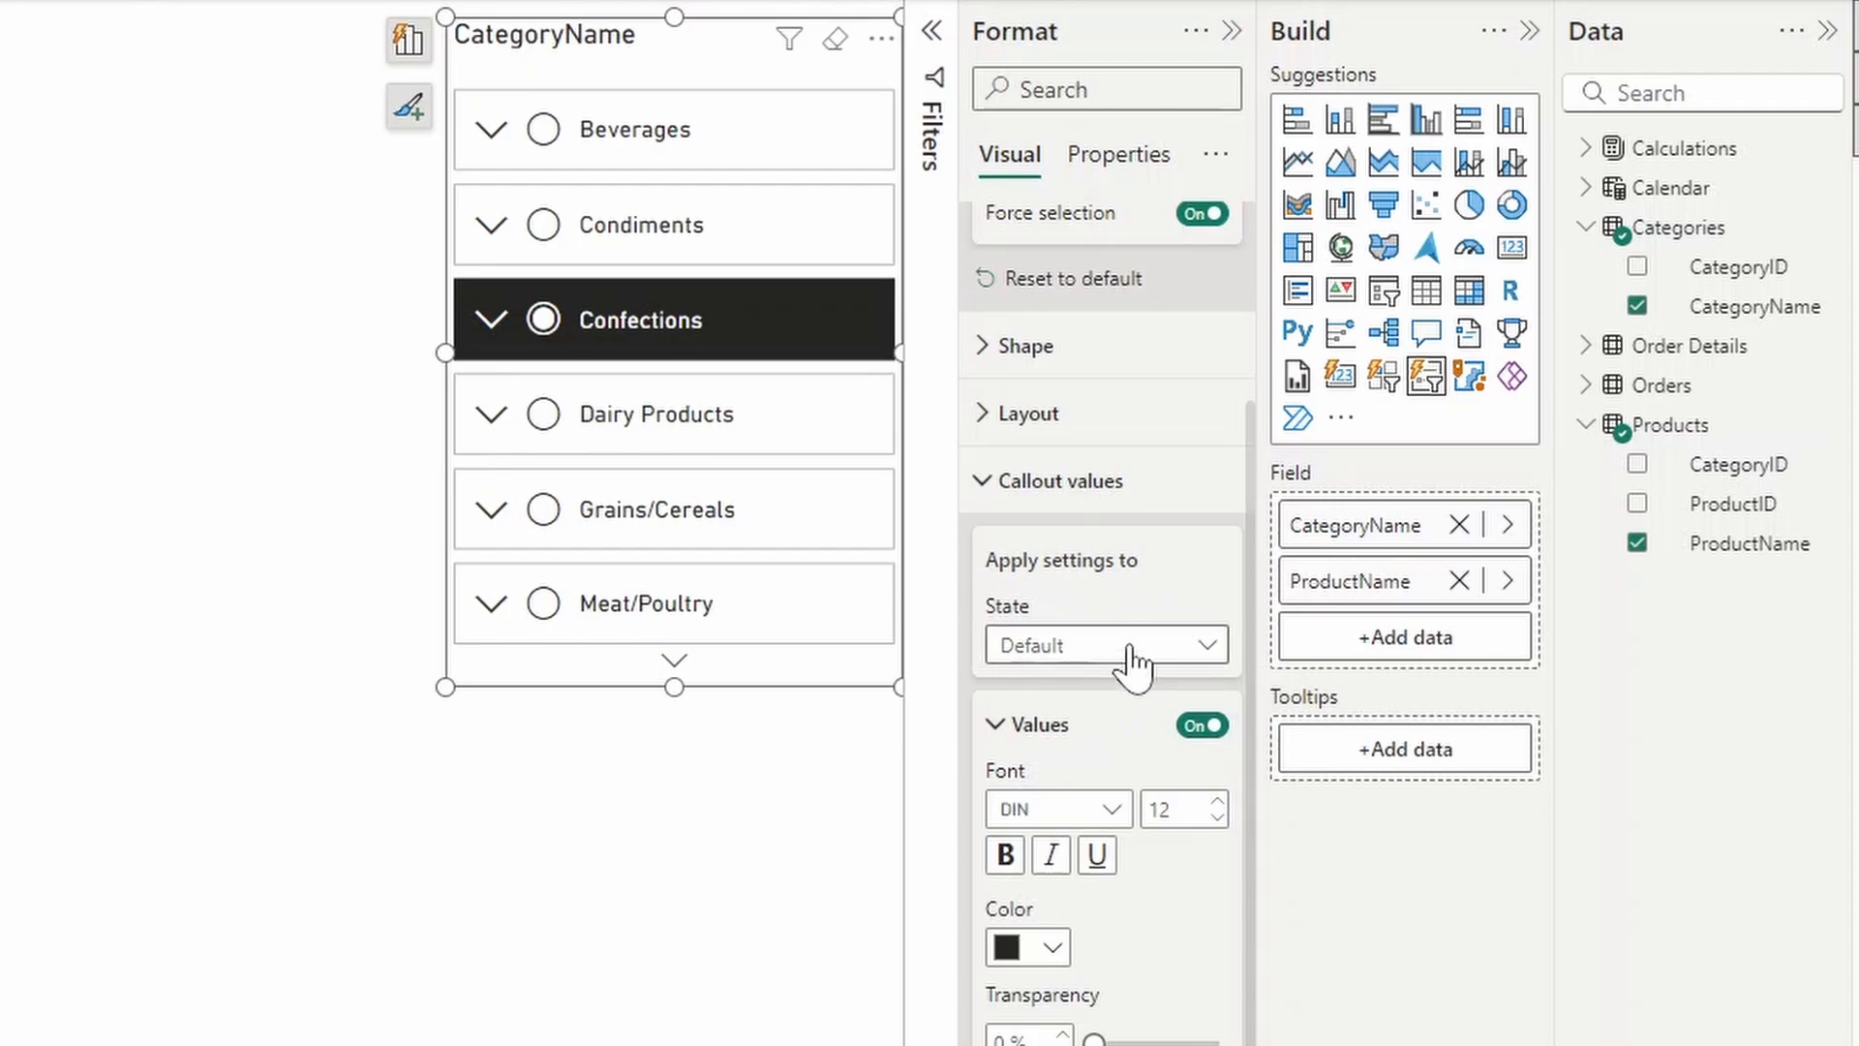
{"action": "left_click", "coordinate": [1133, 647]}
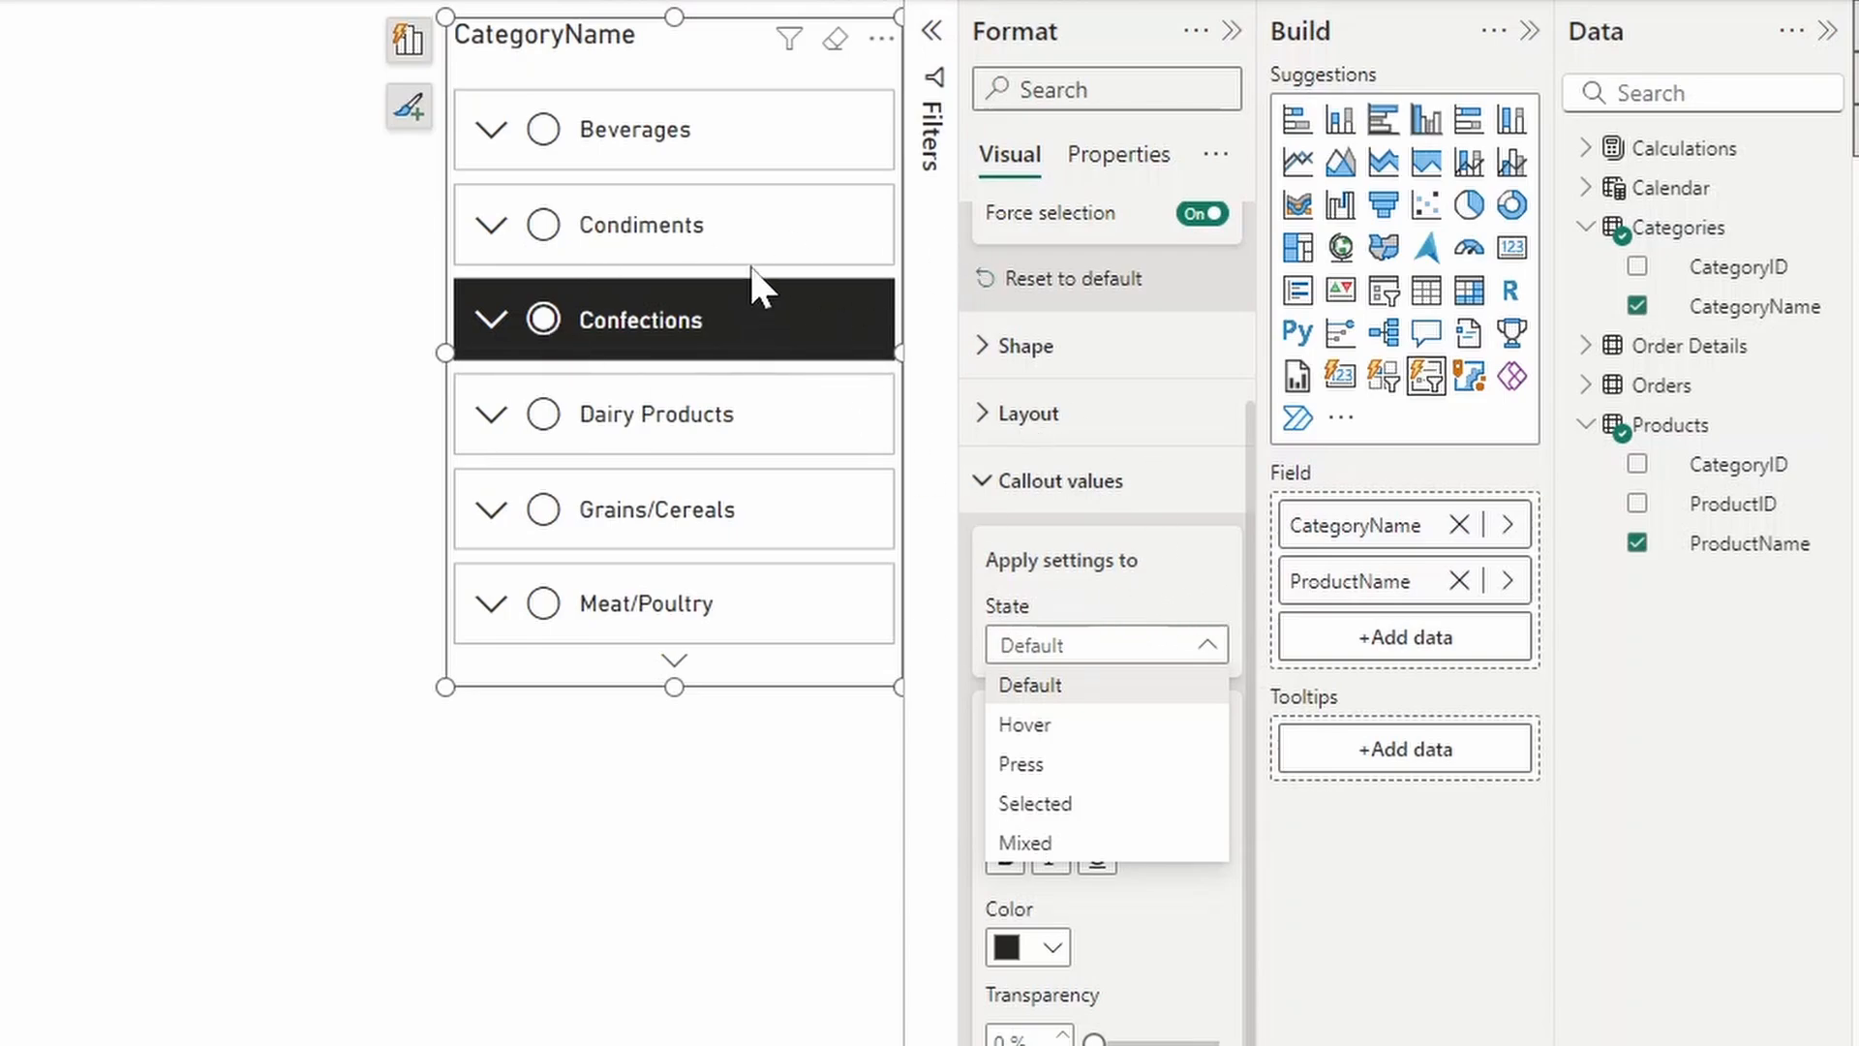
Toggle the Selection icon off and on, then set its Position to Right
{"action": "left_click", "coordinate": [1228, 548]}
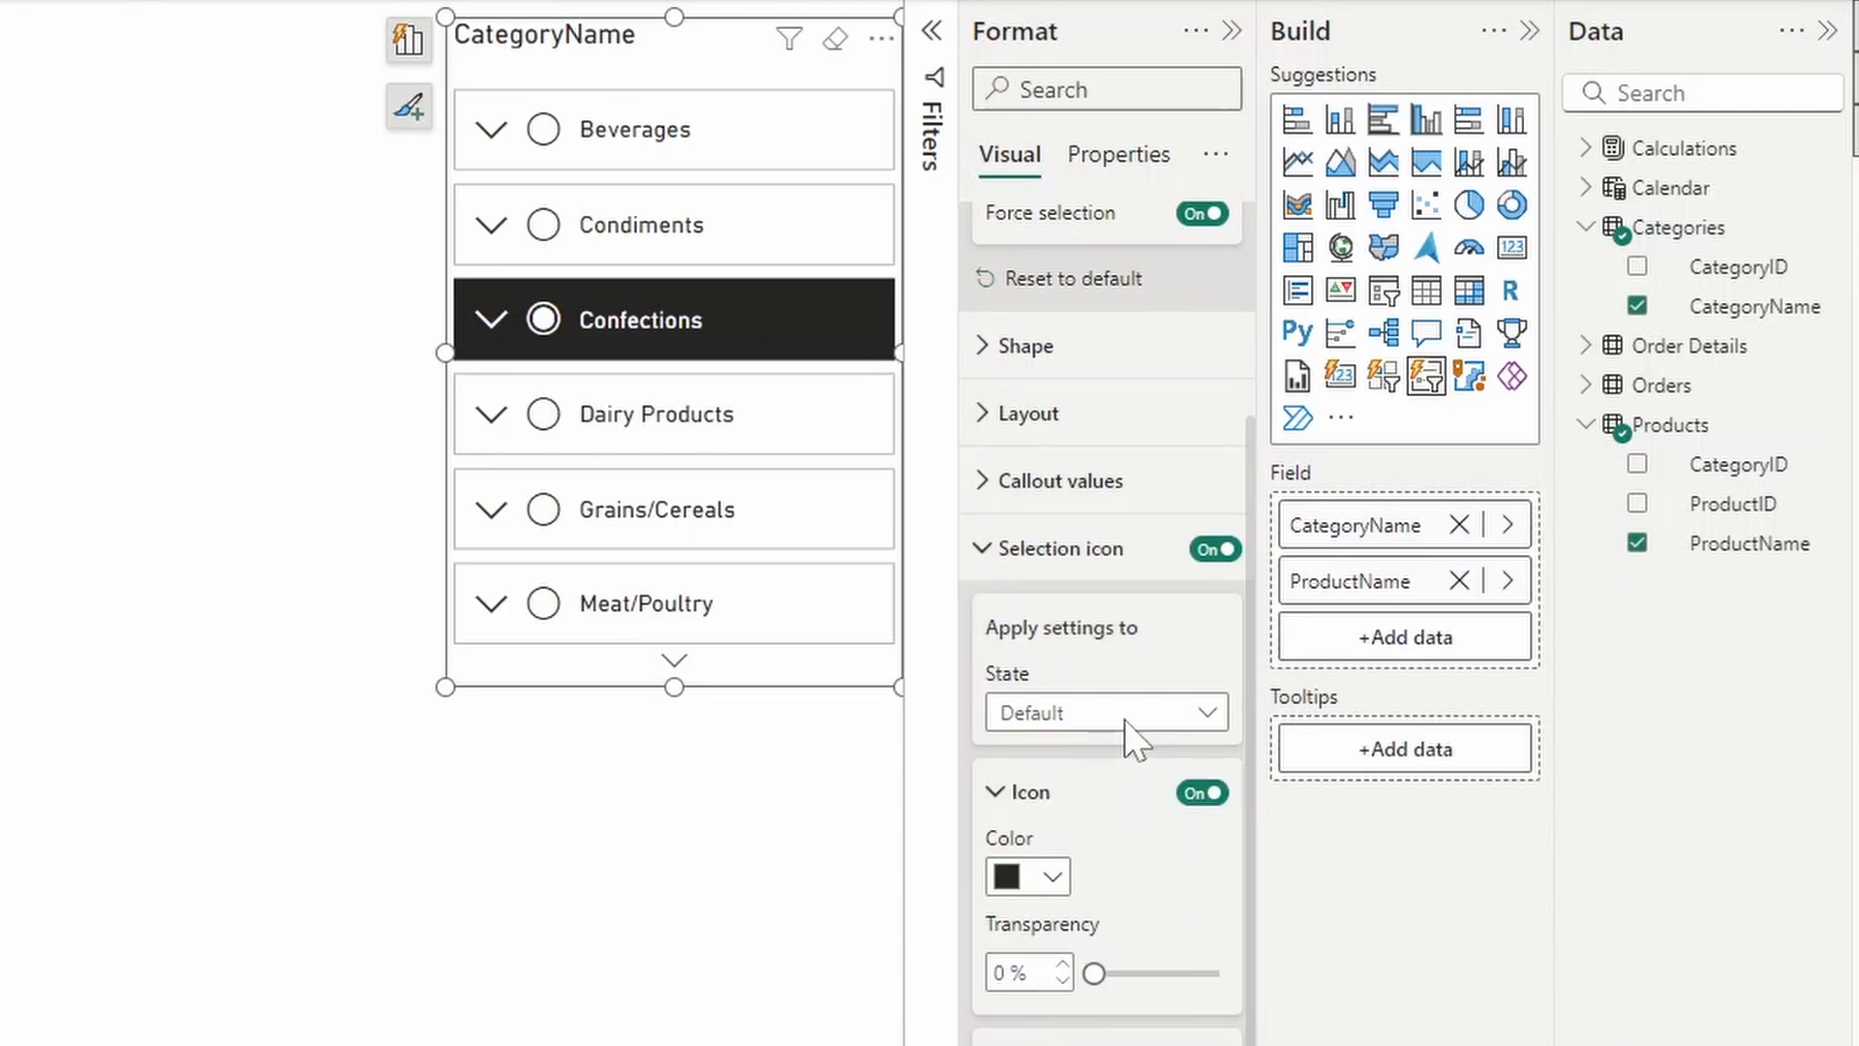
{"action": "left_click", "coordinate": [1217, 548]}
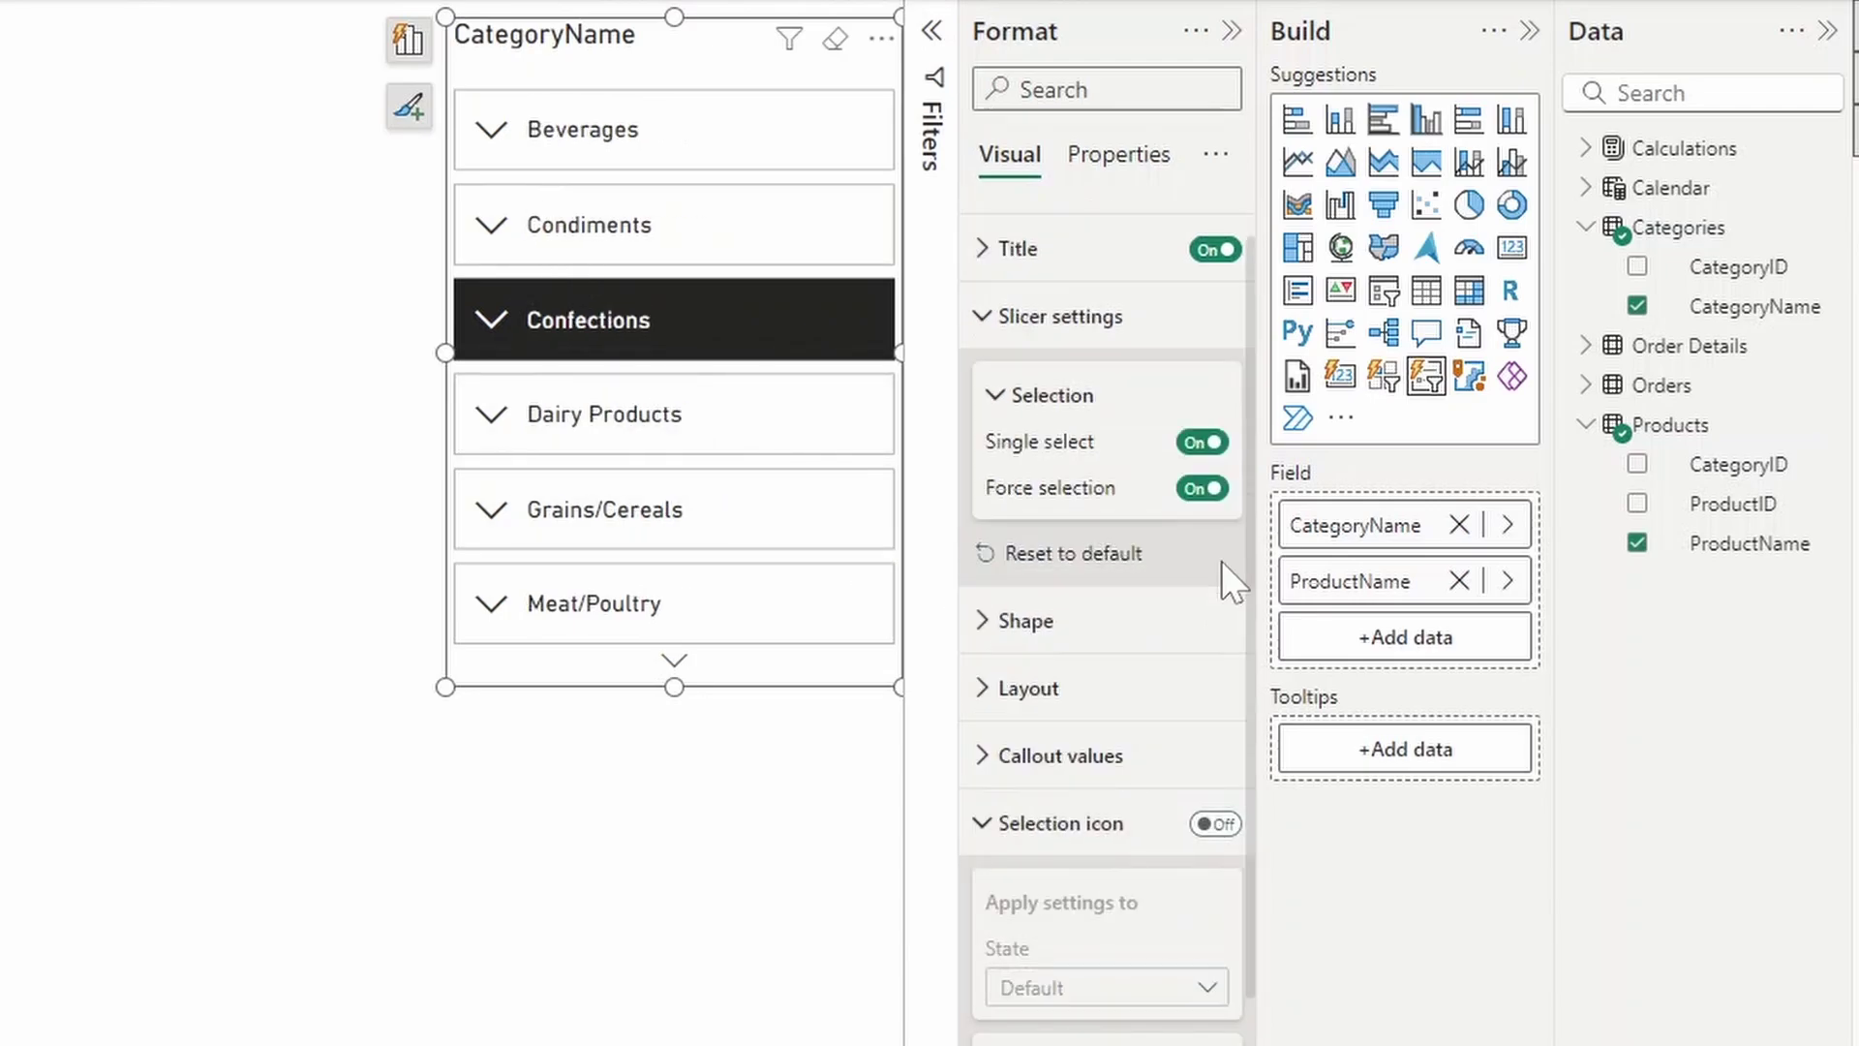
{"action": "left_click", "coordinate": [1215, 824]}
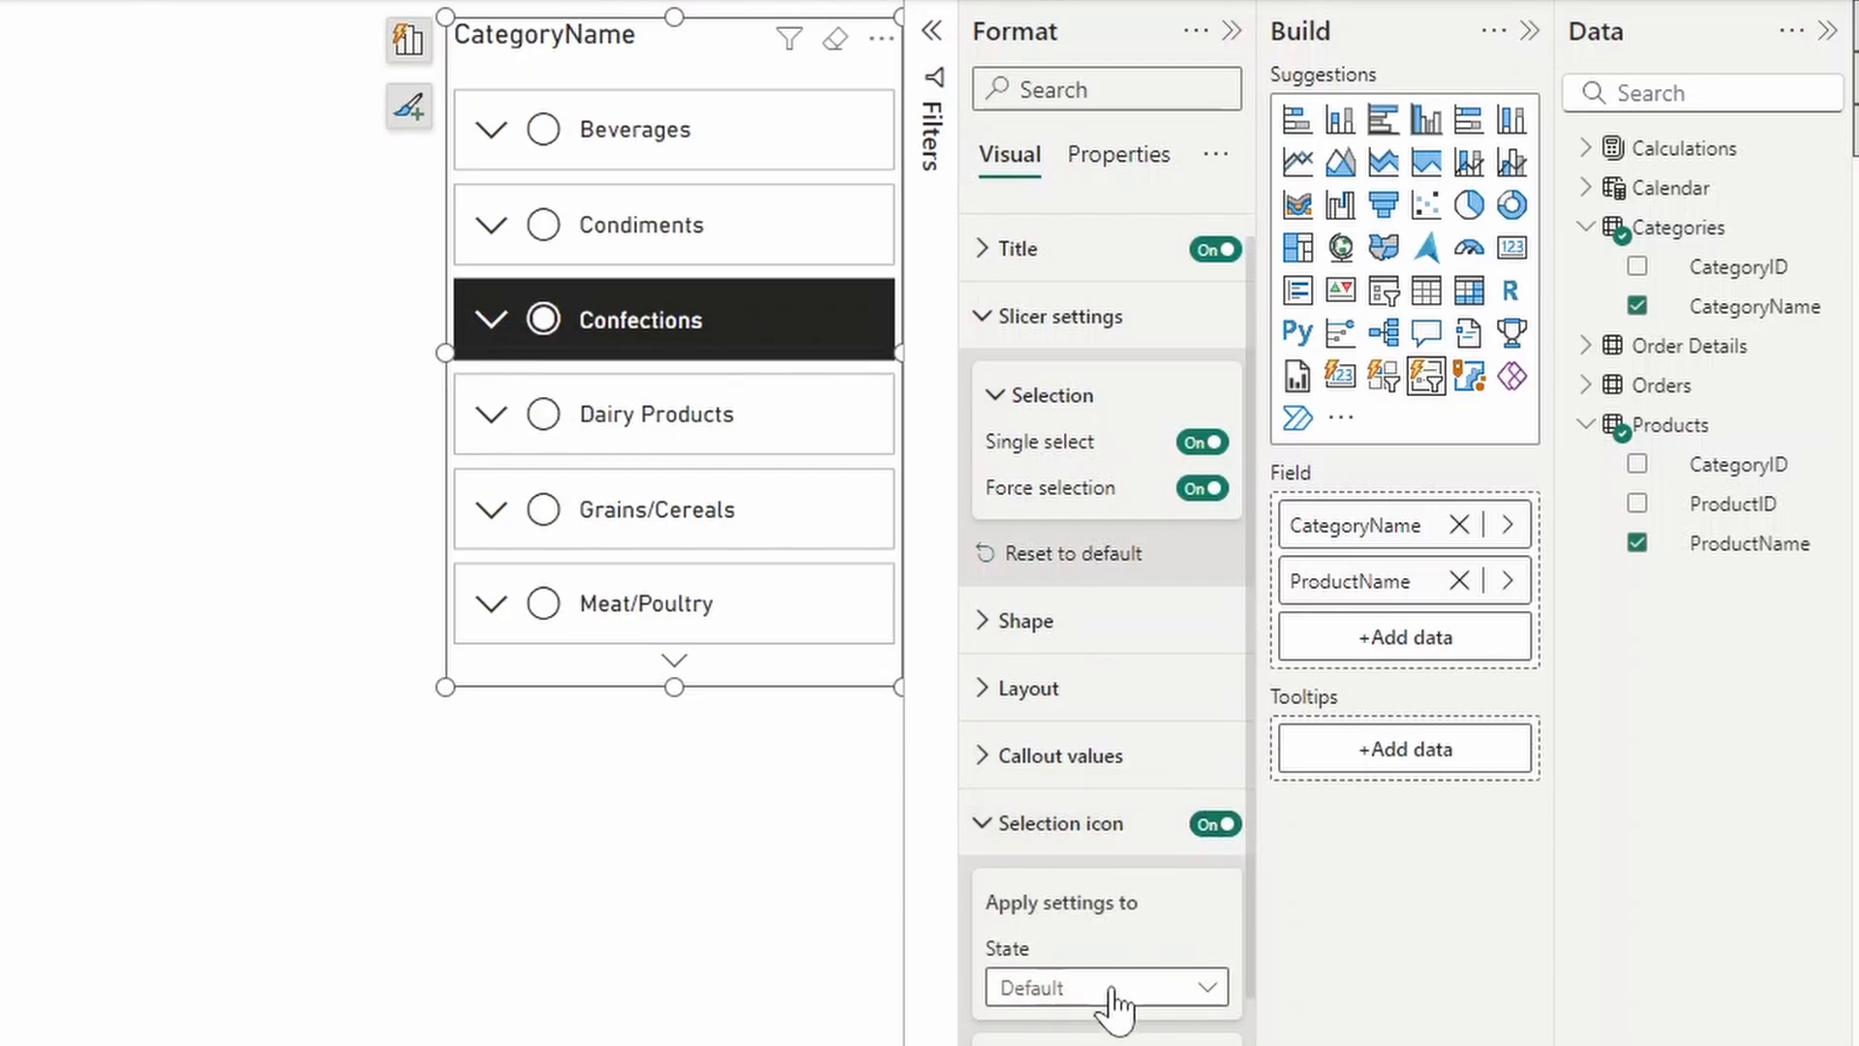
{"action": "scroll", "coordinate": [1108, 947], "scroll_direction": "down", "scroll_amount": 3}
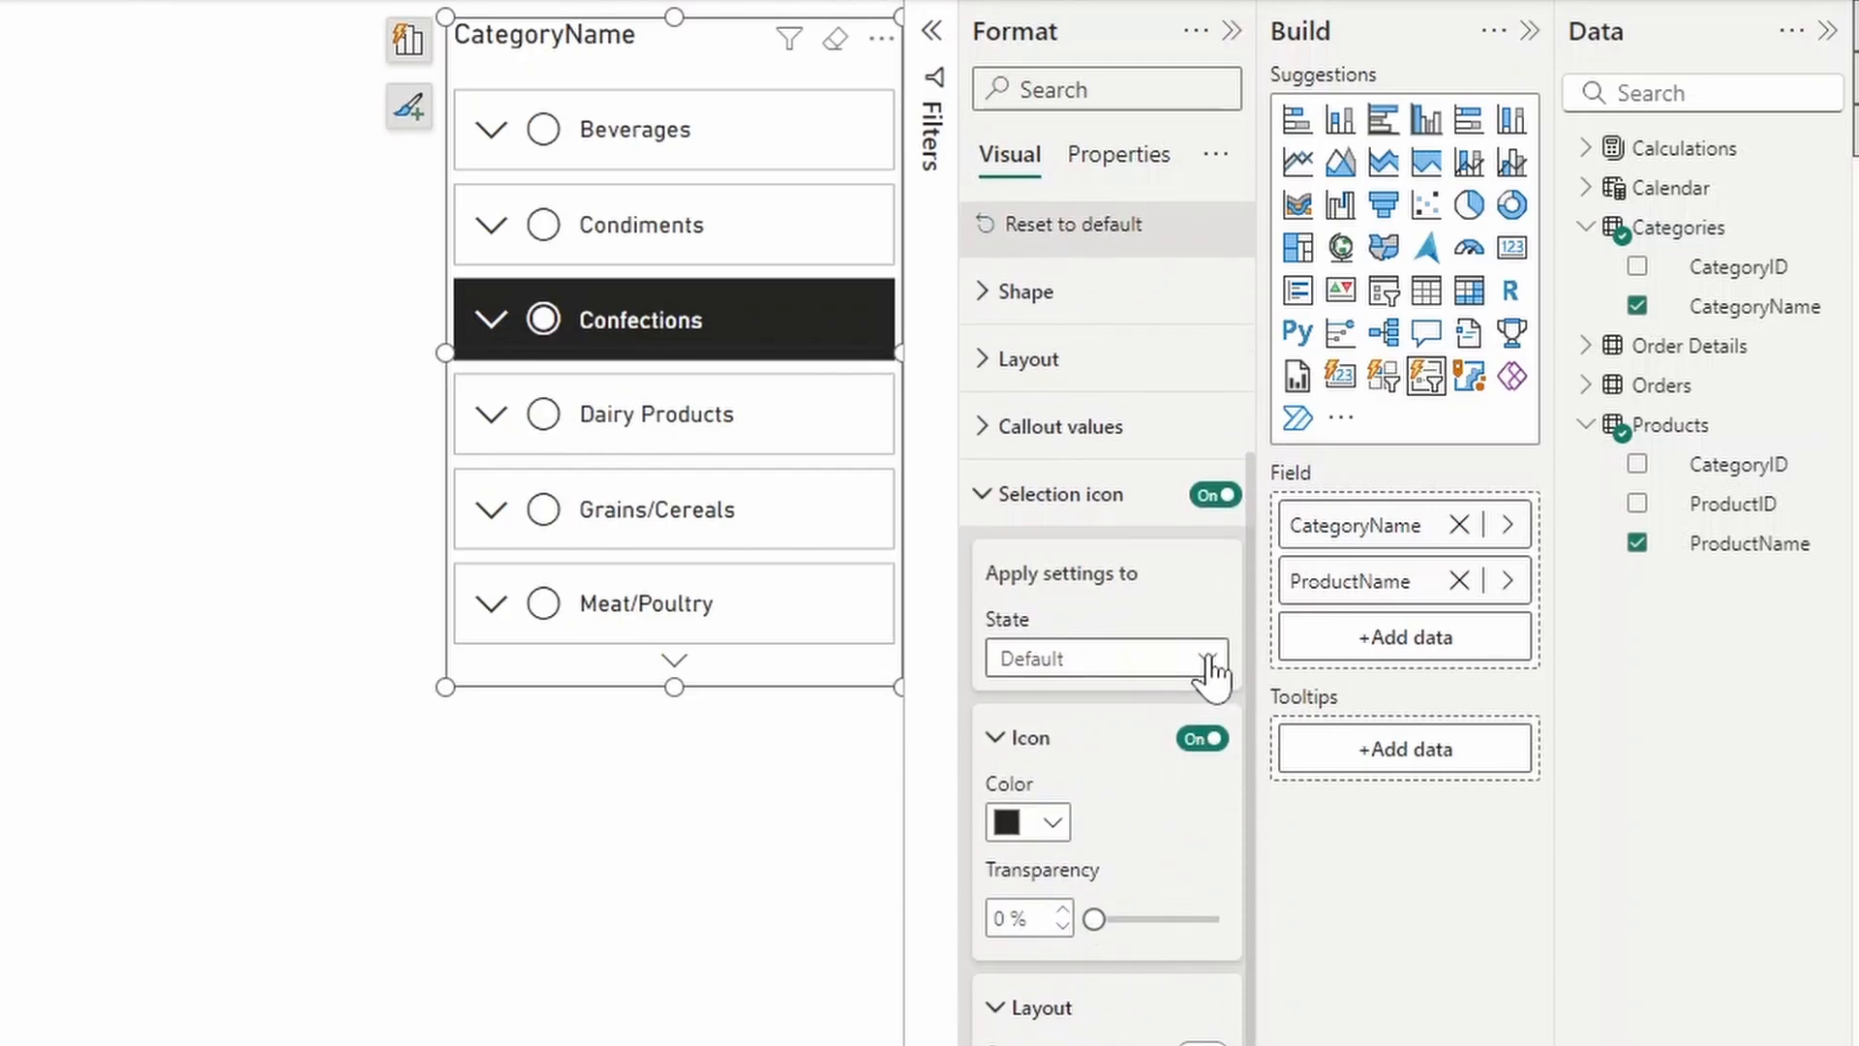
{"action": "left_click", "coordinate": [1177, 677]}
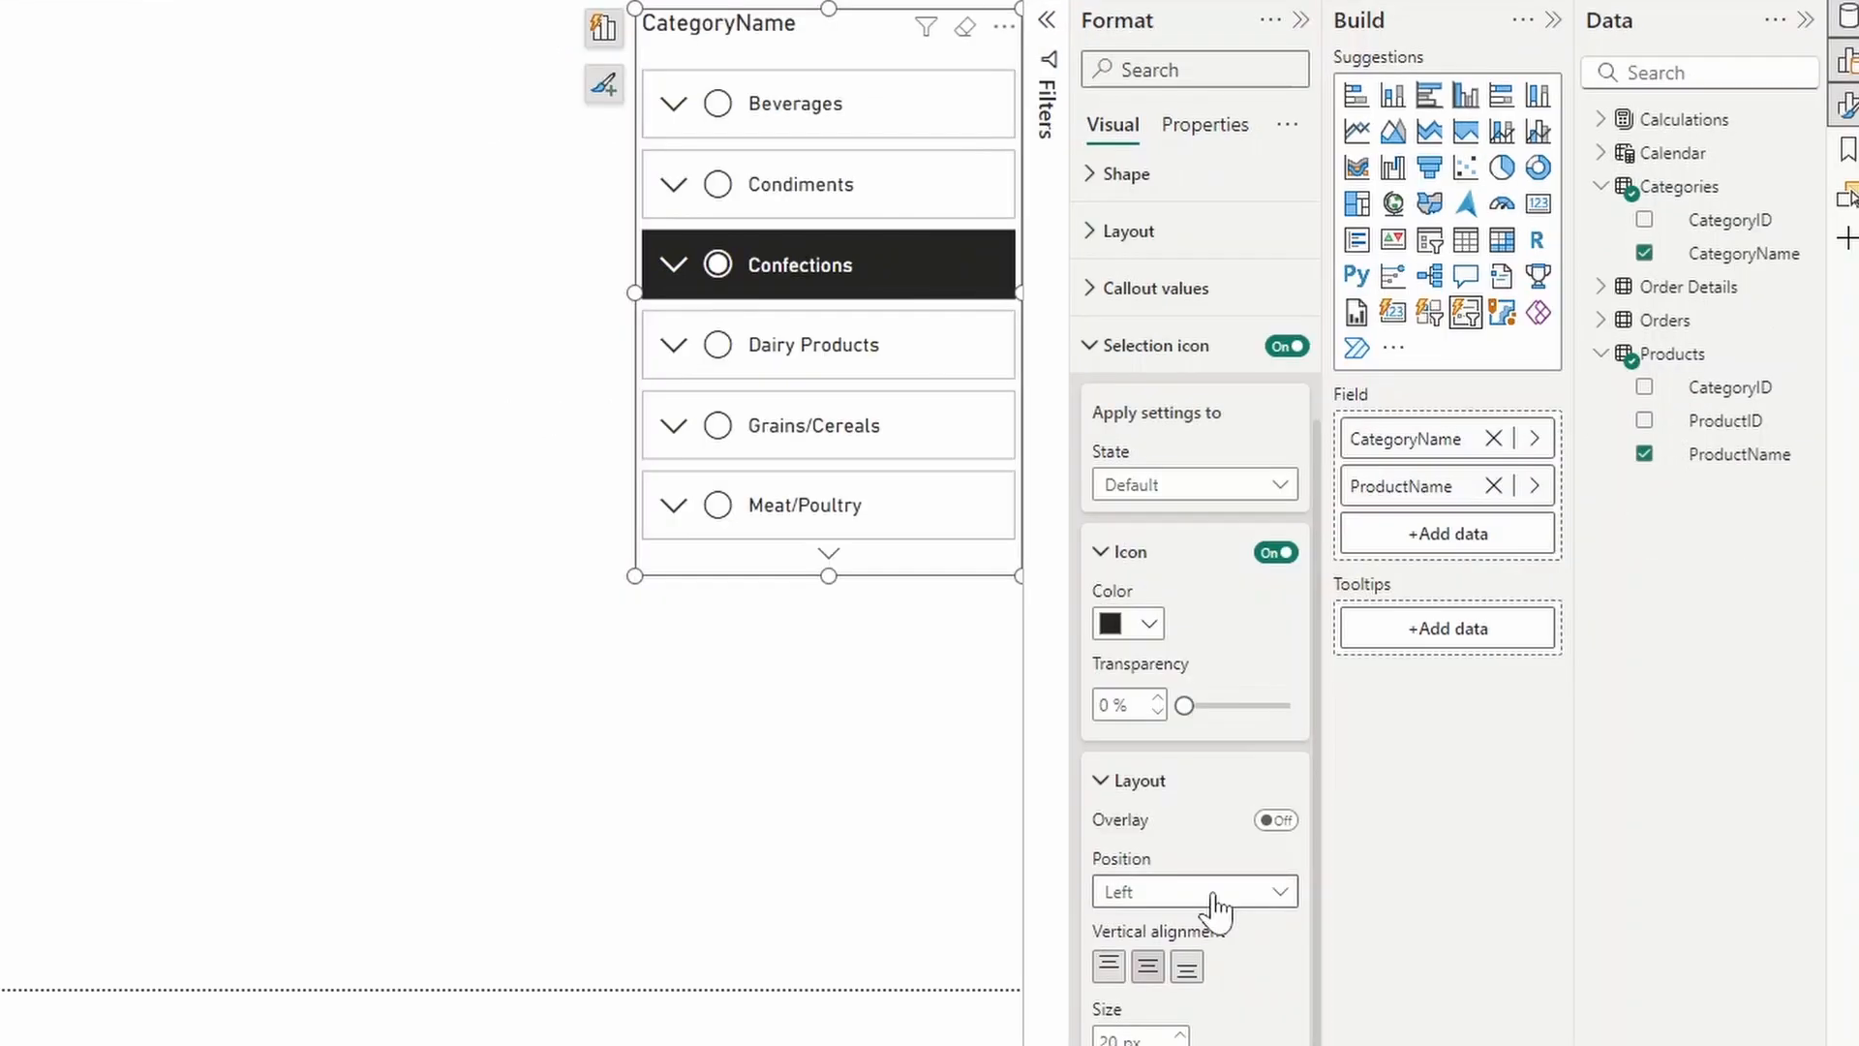
{"action": "left_click", "coordinate": [1218, 893]}
{"action": "left_click", "coordinate": [1204, 959]}
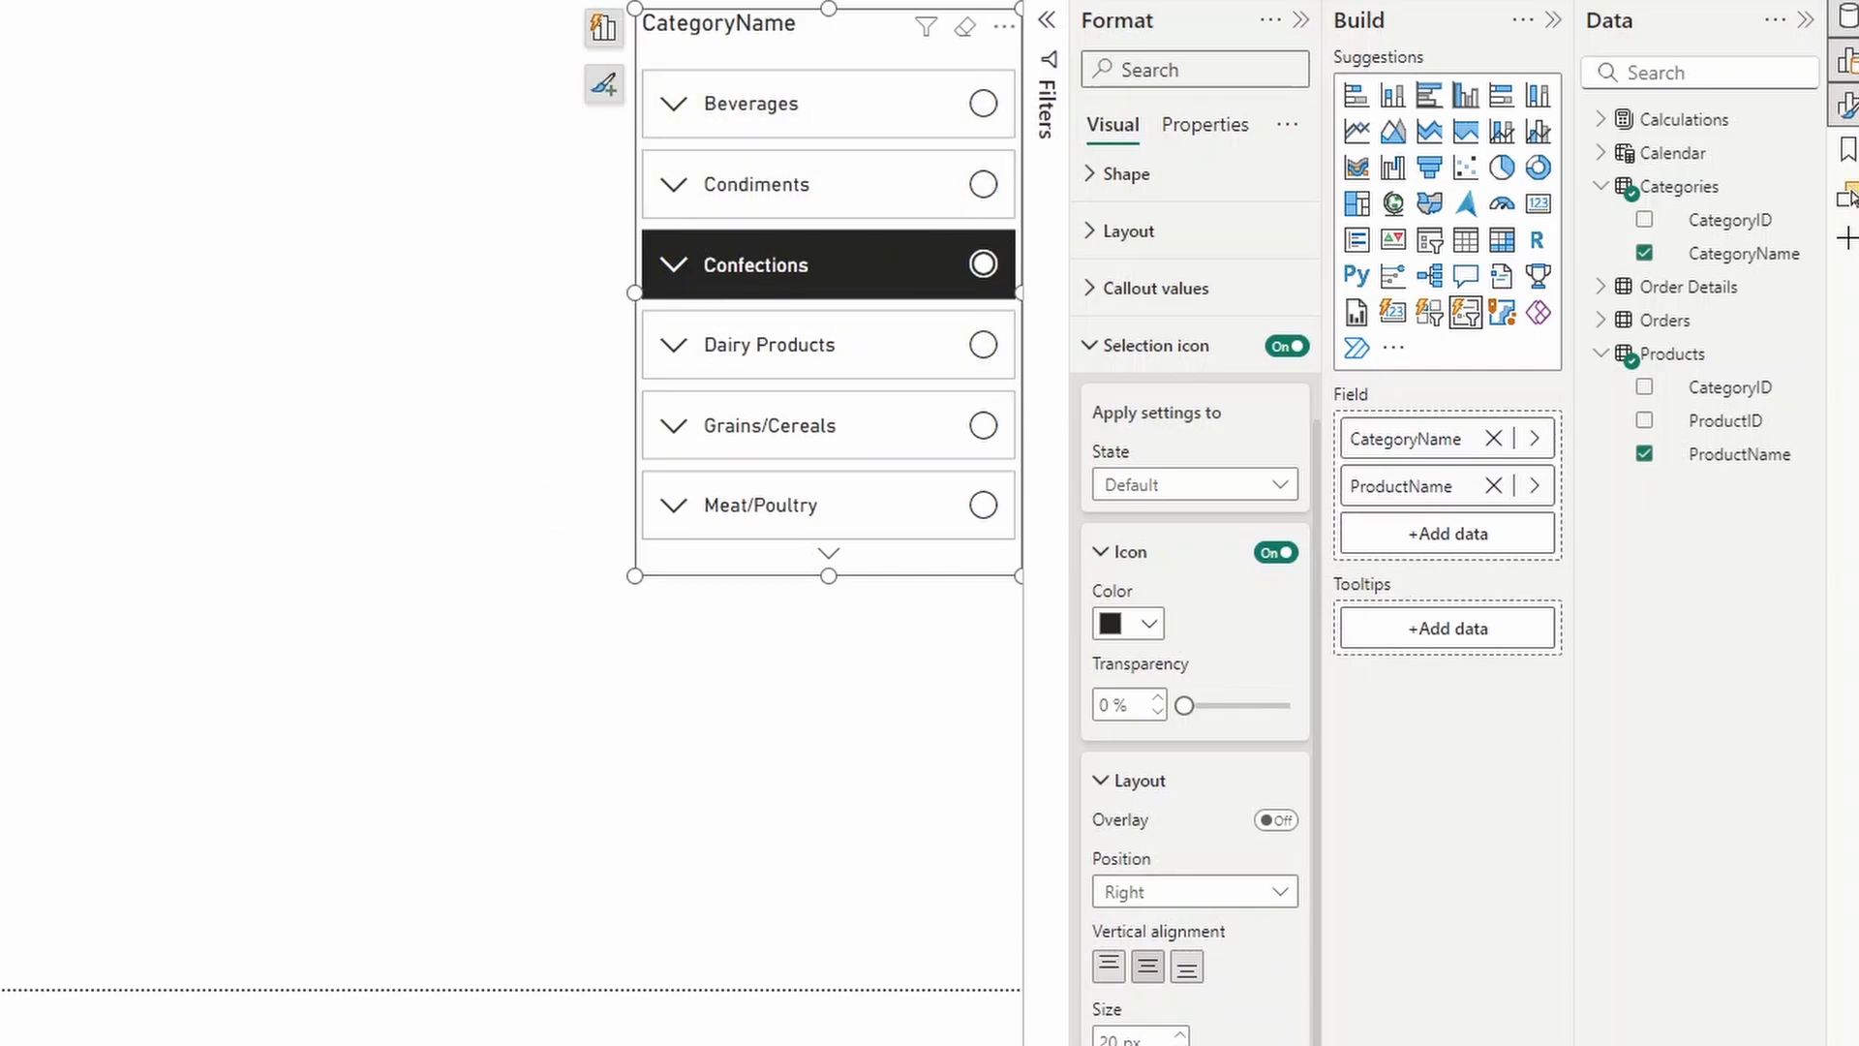
Move the expand/collapse arrows to the Right, then reopen the position choices to restore Left
{"action": "left_click", "coordinate": [1200, 796]}
{"action": "scroll", "coordinate": [1213, 804], "scroll_direction": "down", "scroll_amount": 3}
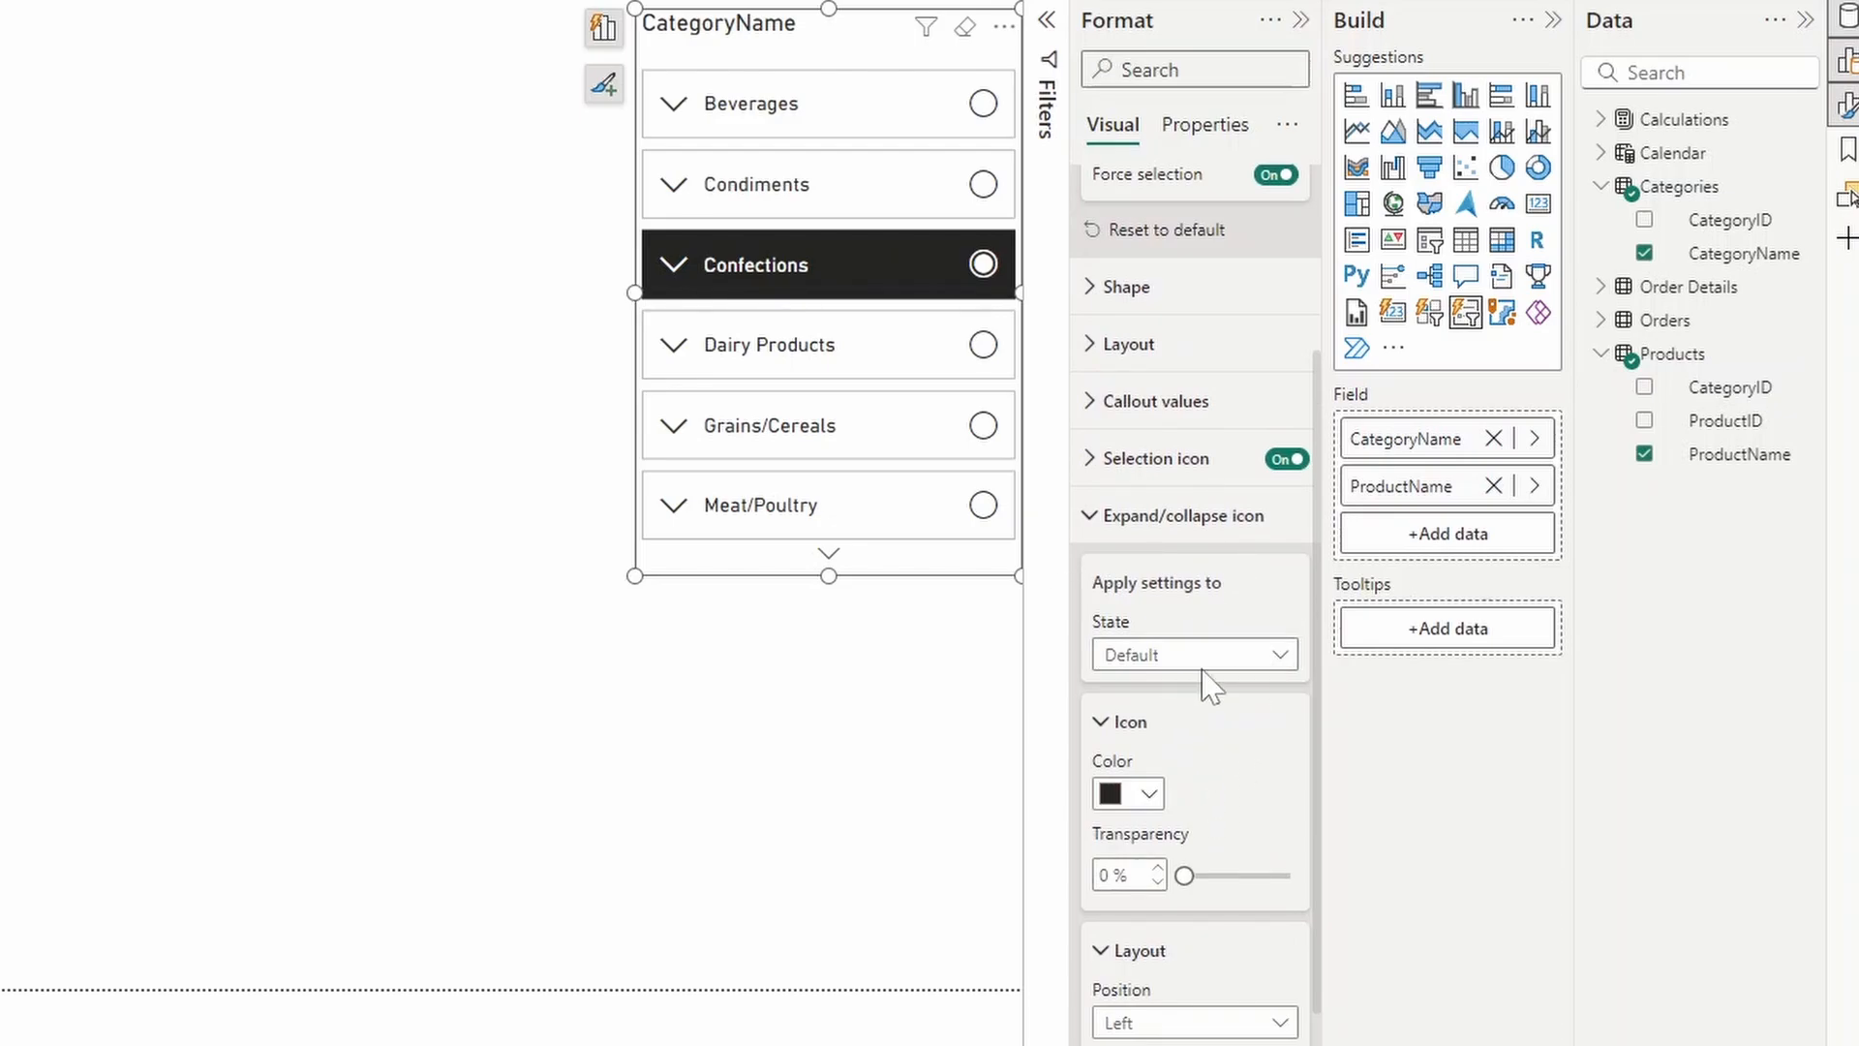
{"action": "scroll", "coordinate": [1220, 785], "scroll_direction": "down", "scroll_amount": 2}
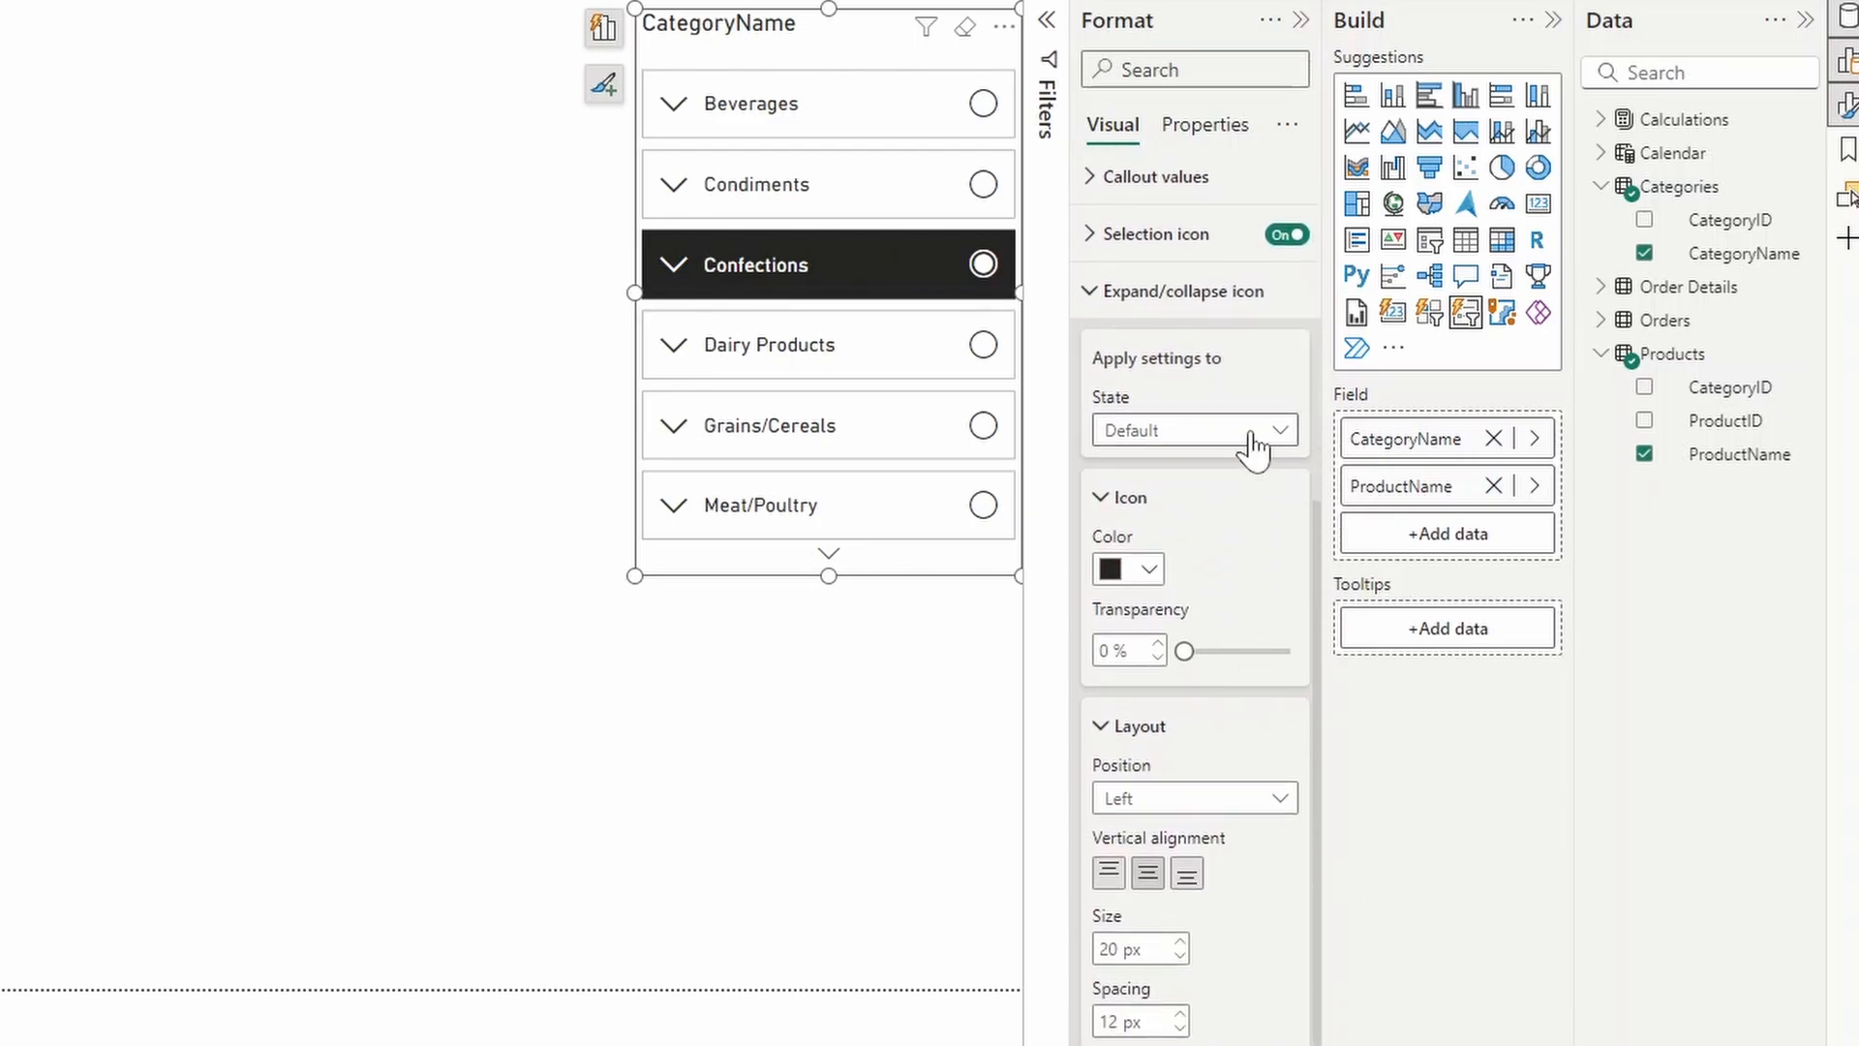
{"action": "left_click", "coordinate": [1181, 800]}
{"action": "left_click", "coordinate": [1133, 866]}
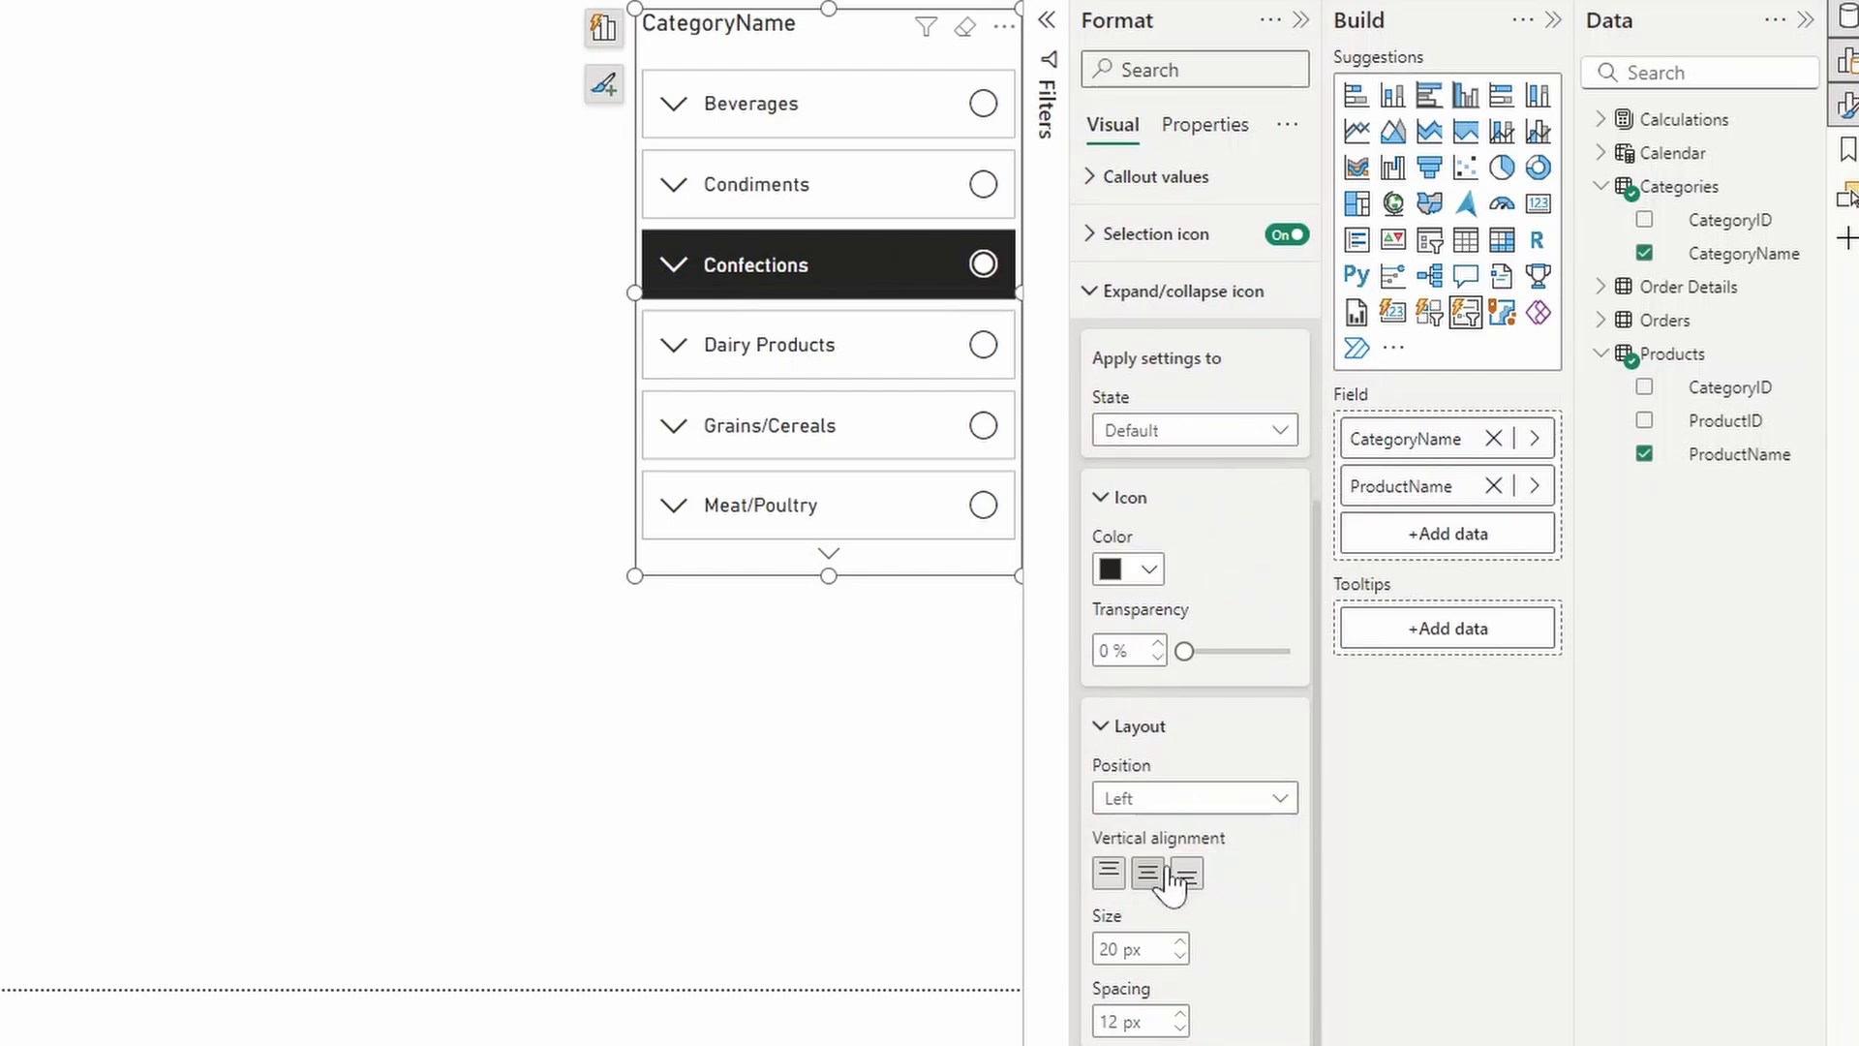
{"action": "left_click", "coordinate": [1180, 797]}
{"action": "left_click", "coordinate": [1179, 836]}
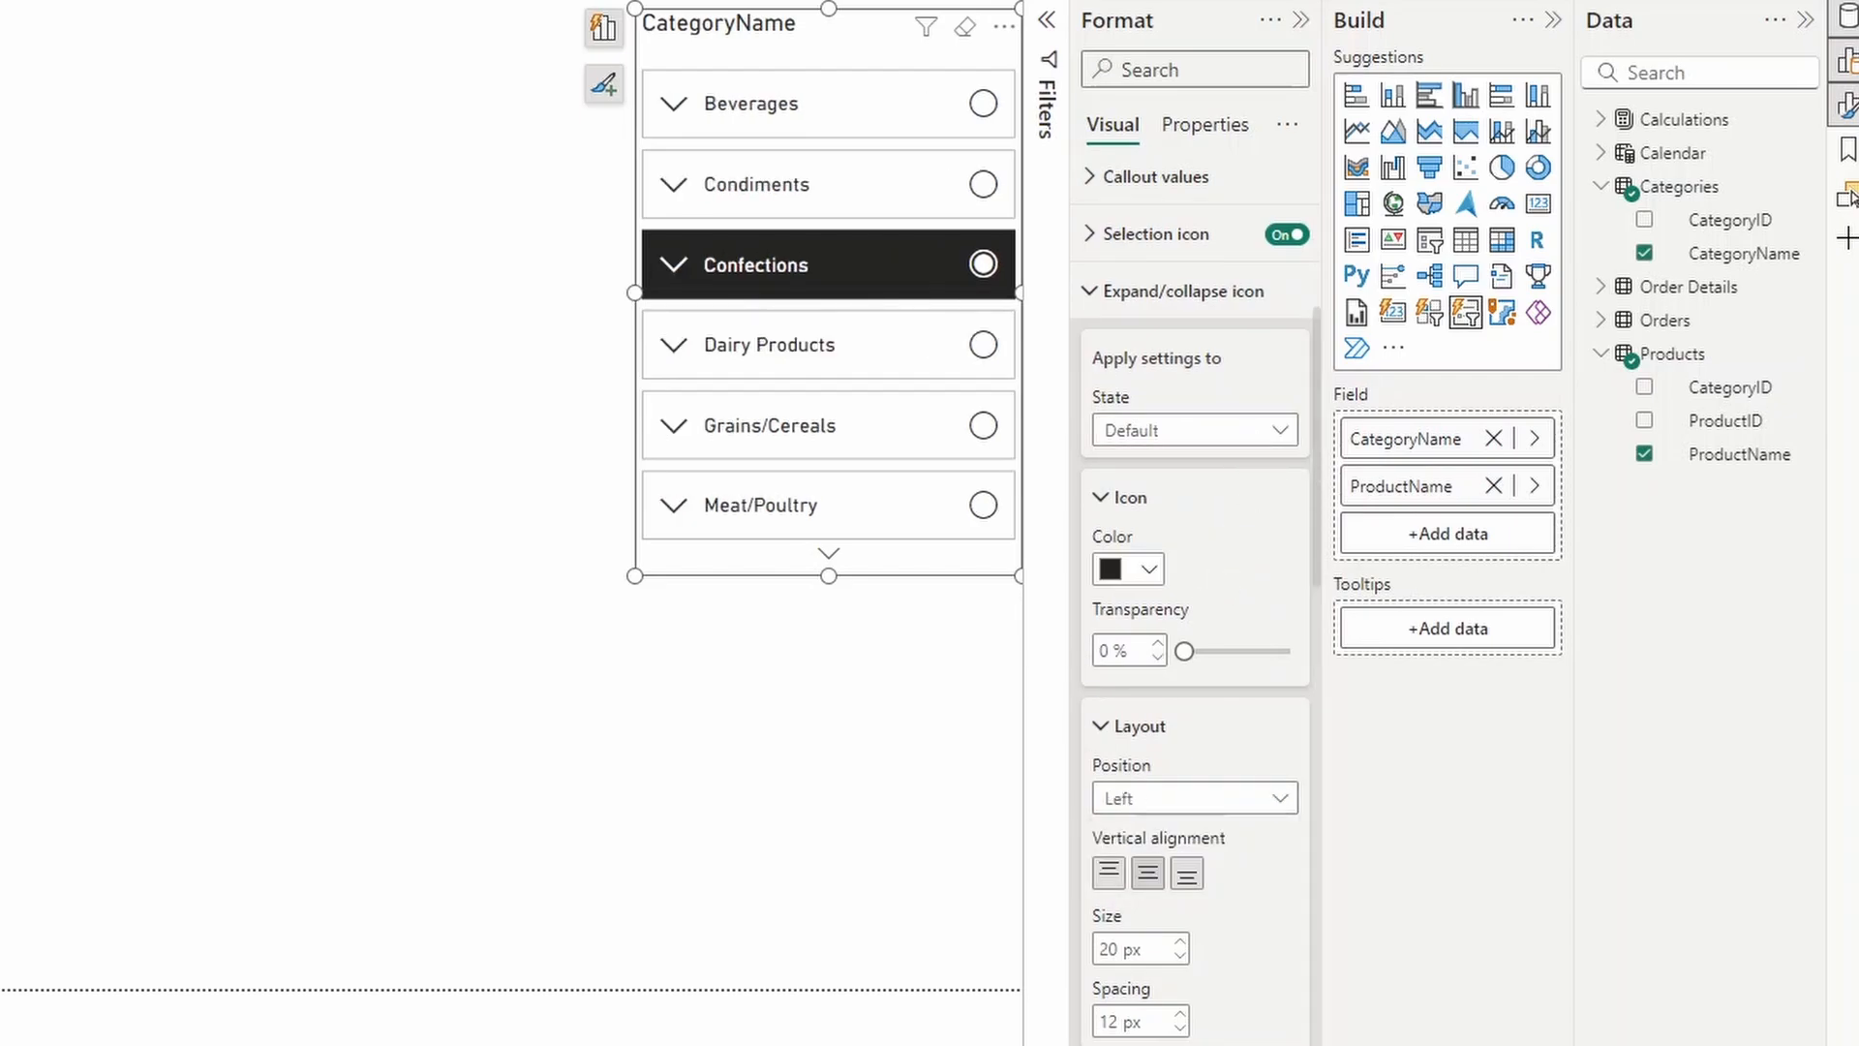
{"action": "scroll", "coordinate": [1191, 654], "scroll_direction": "down", "scroll_amount": 5}
{"action": "scroll", "coordinate": [1191, 653], "scroll_direction": "down", "scroll_amount": 3}
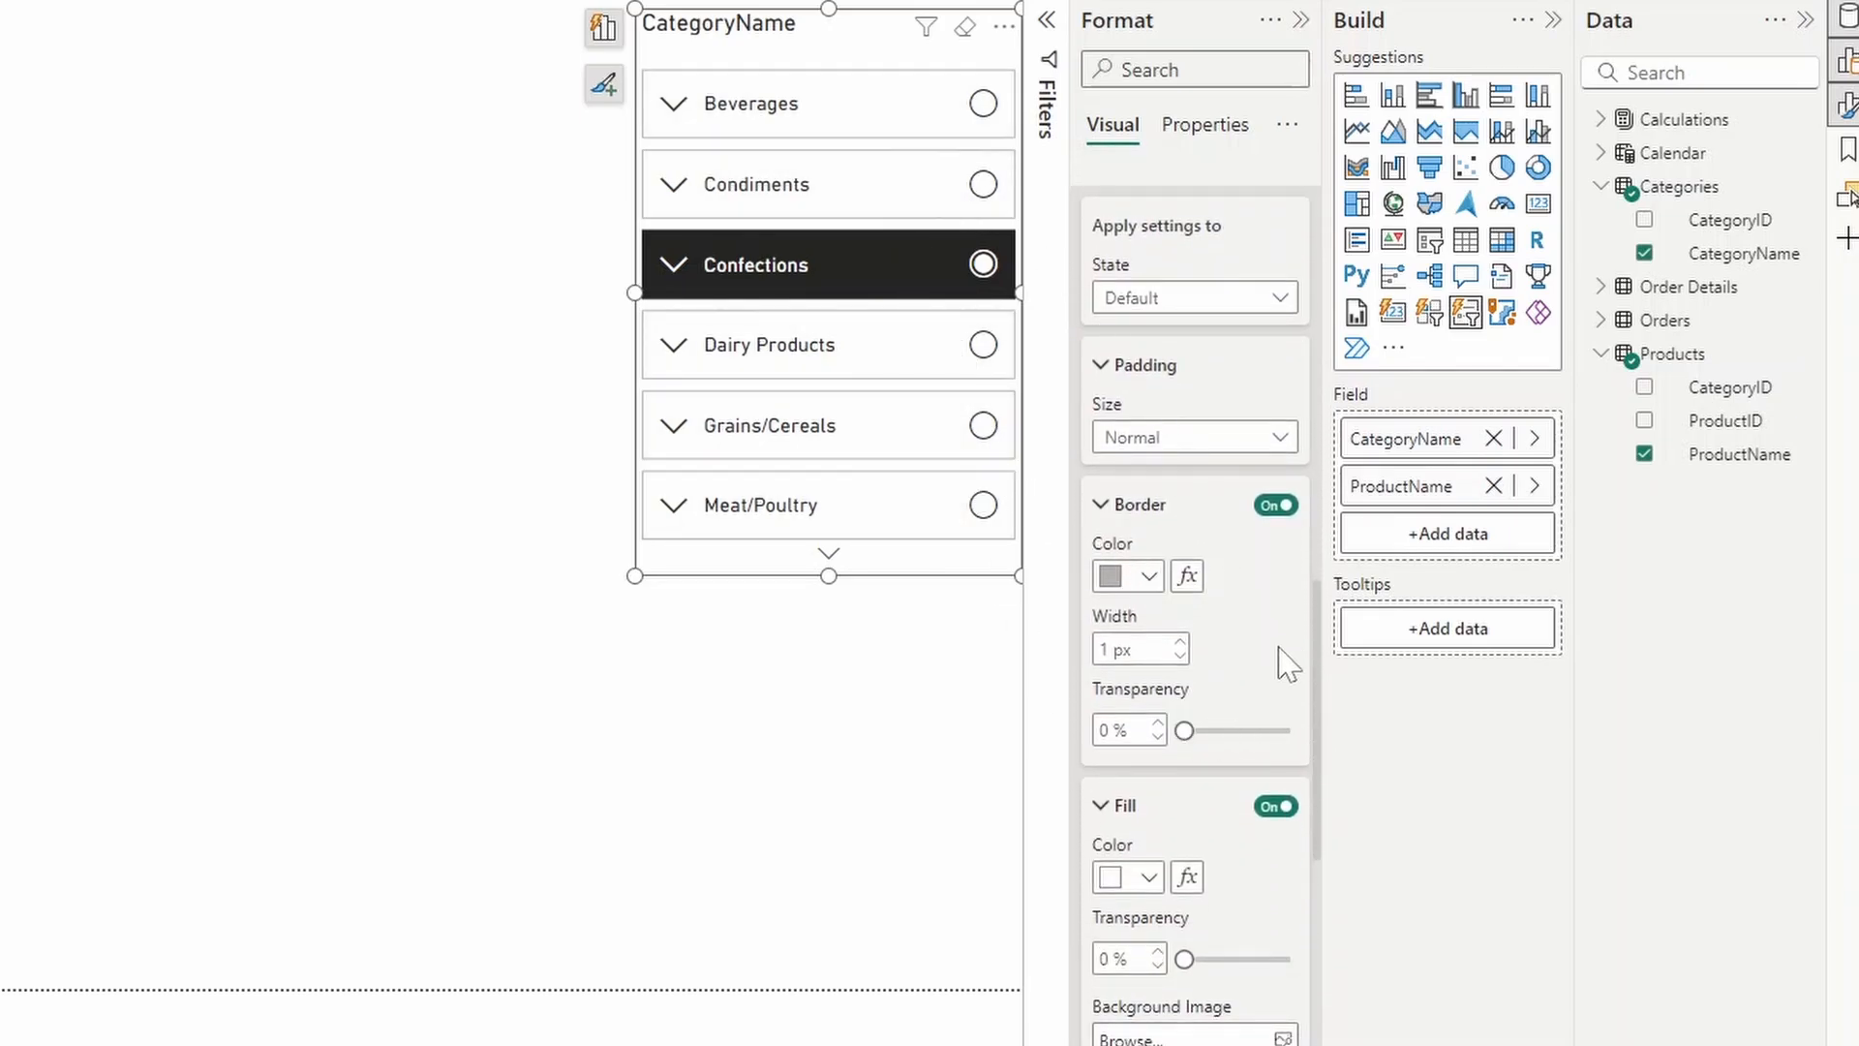
{"action": "scroll", "coordinate": [1286, 665], "scroll_direction": "down", "scroll_amount": 3}
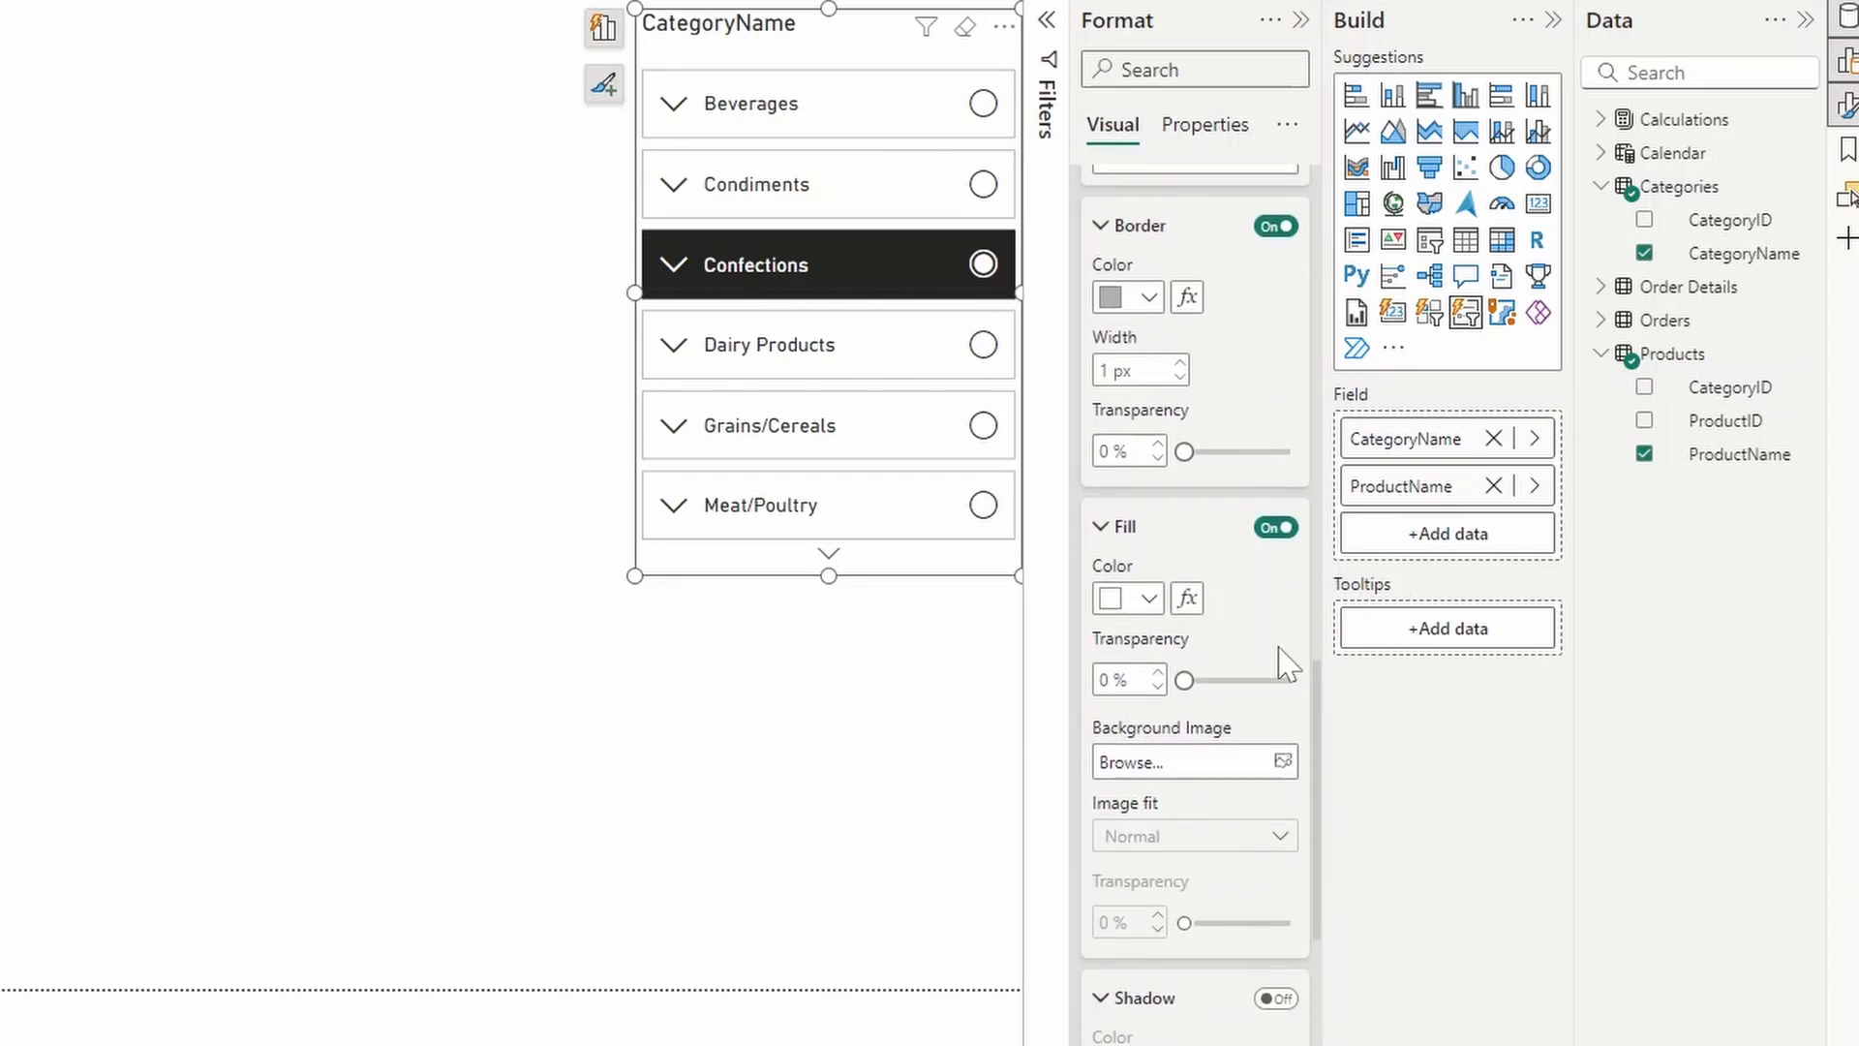
{"action": "scroll", "coordinate": [1287, 666], "scroll_direction": "down", "scroll_amount": 1}
{"action": "scroll", "coordinate": [1191, 581], "scroll_direction": "up", "scroll_amount": 4}
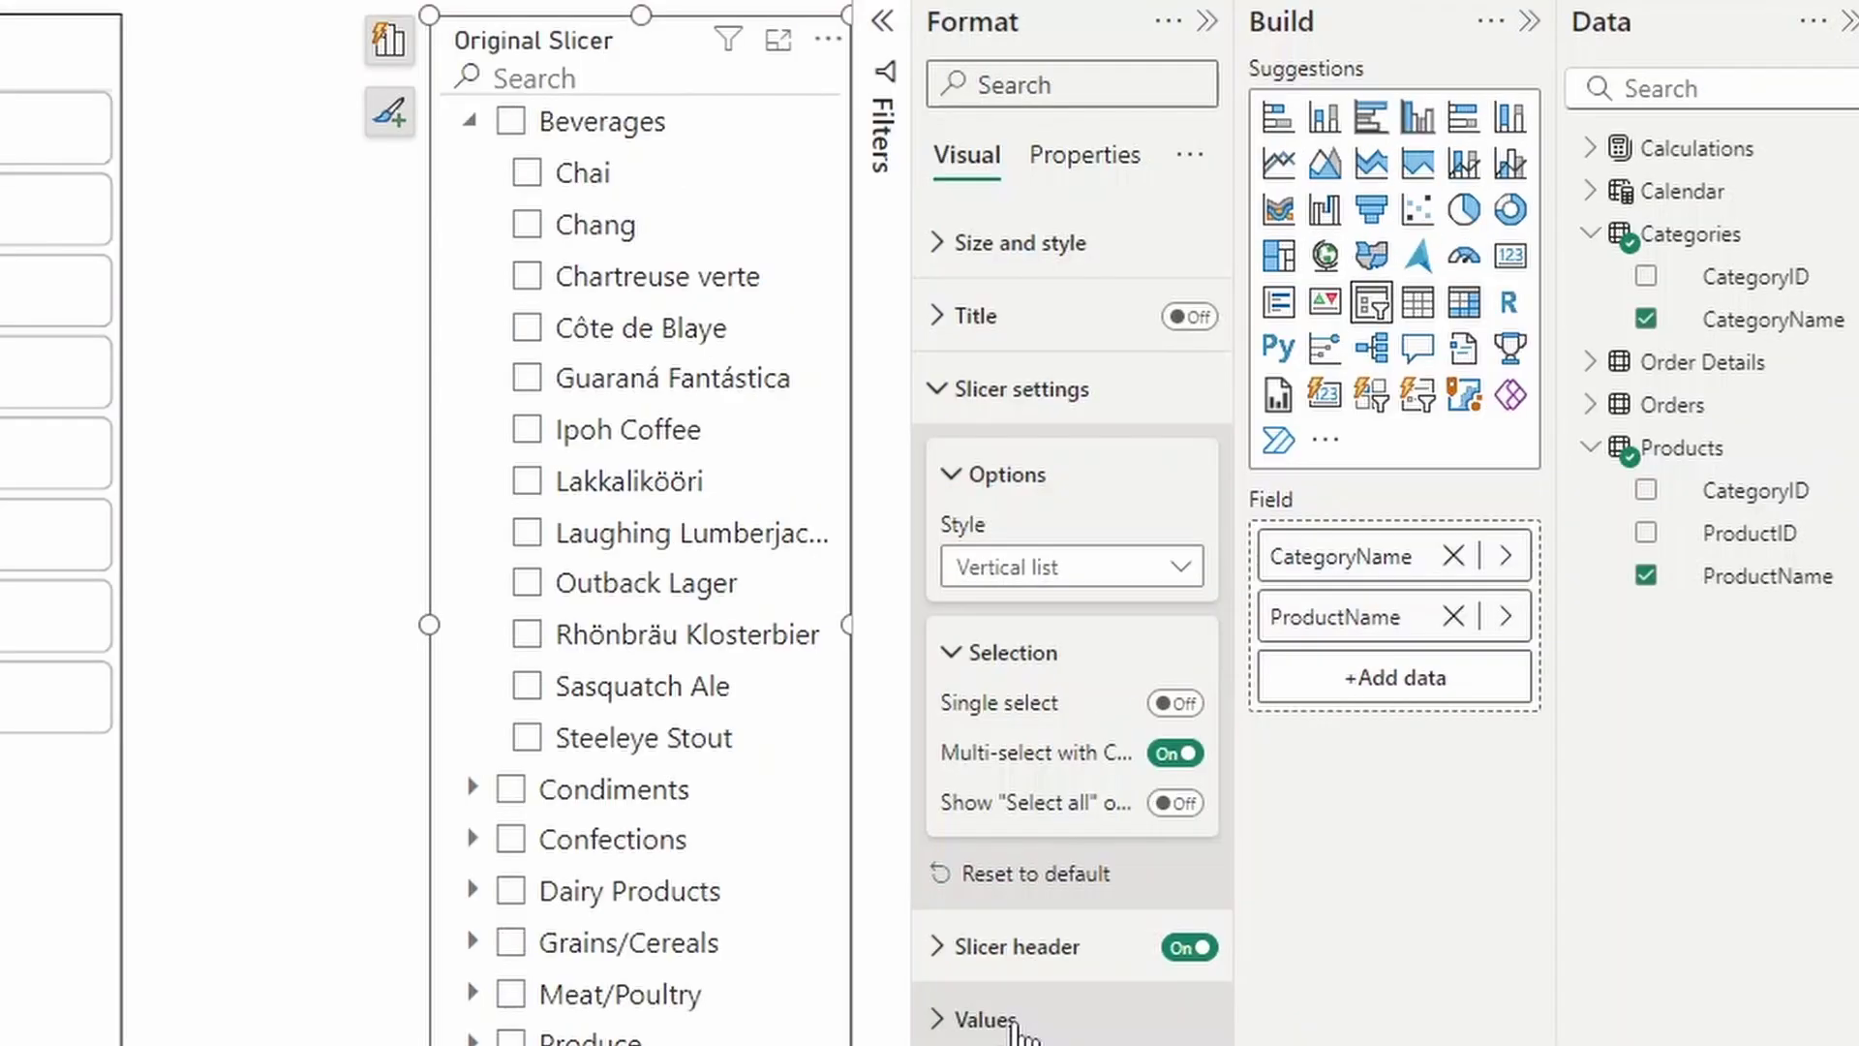
{"action": "left_click", "coordinate": [1038, 948]}
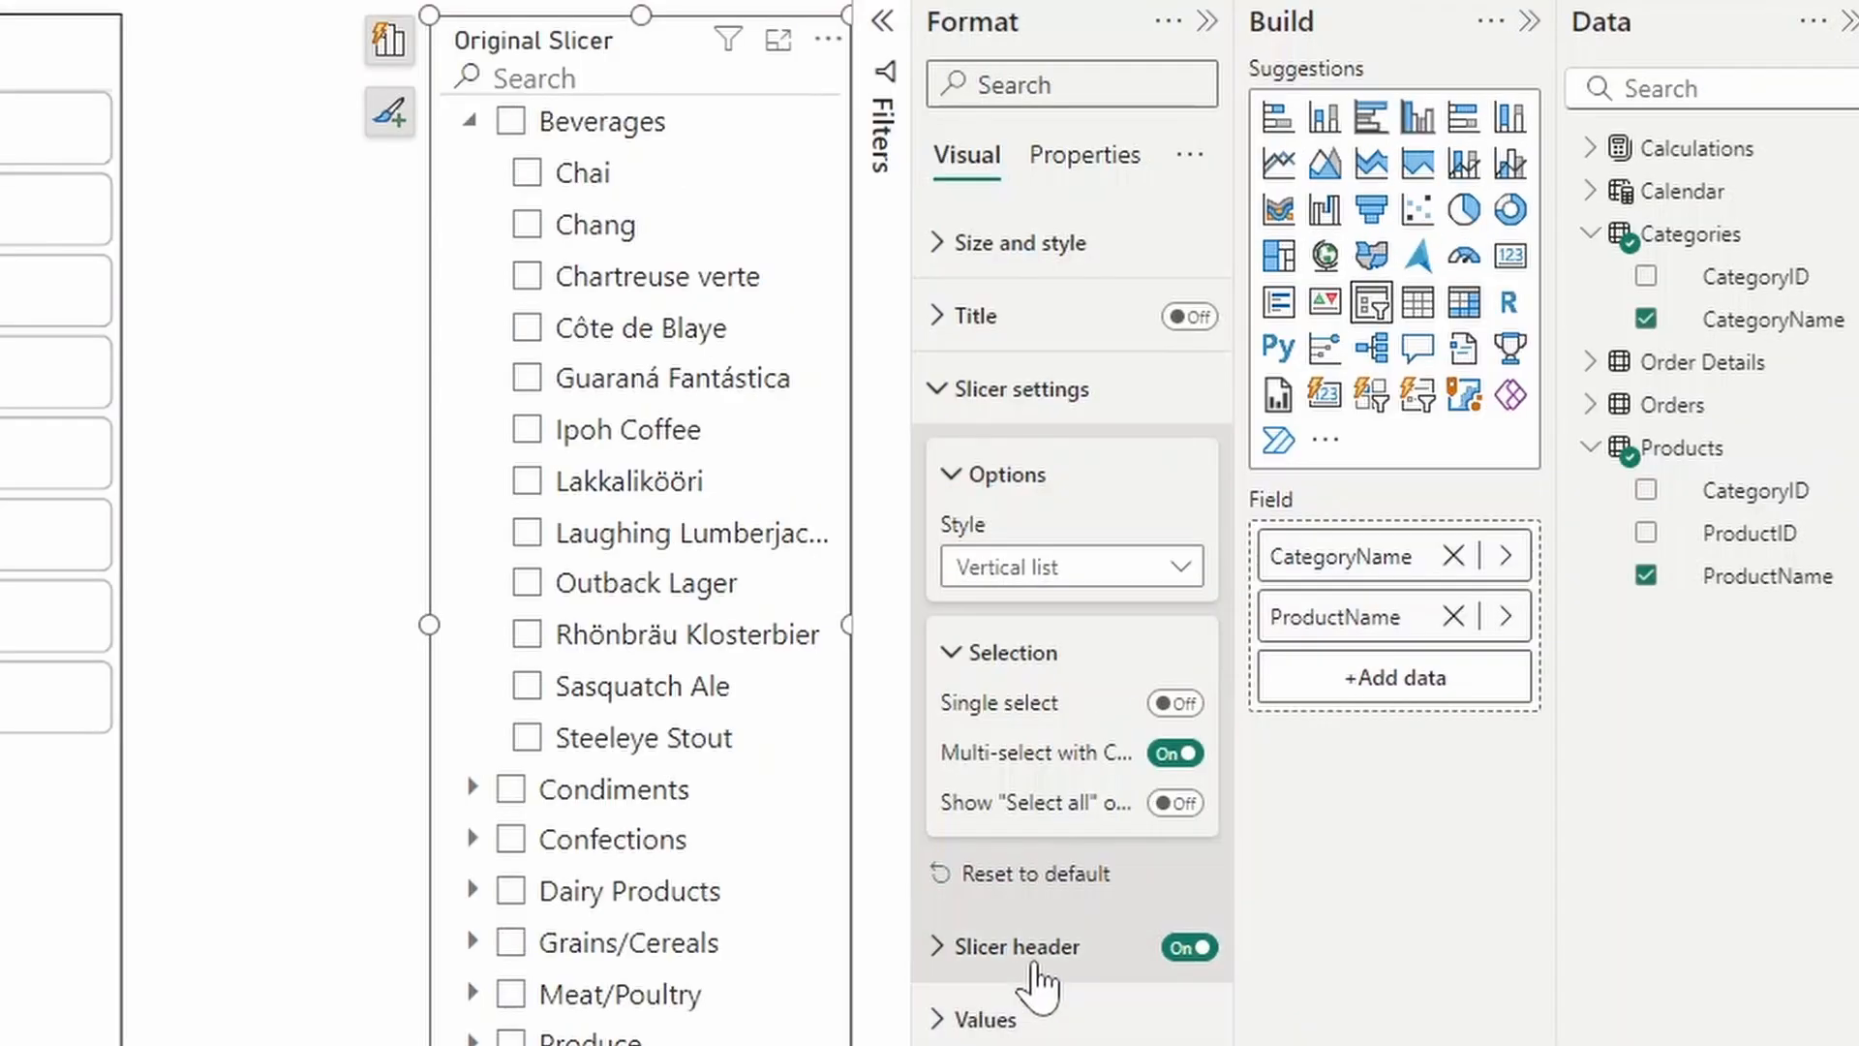
{"action": "scroll", "coordinate": [1039, 948], "scroll_direction": "down", "scroll_amount": 4}
{"action": "scroll", "coordinate": [1072, 653], "scroll_direction": "down", "scroll_amount": 4}
{"action": "scroll", "coordinate": [1072, 655], "scroll_direction": "down", "scroll_amount": 4}
{"action": "scroll", "coordinate": [1072, 654], "scroll_direction": "down", "scroll_amount": 3}
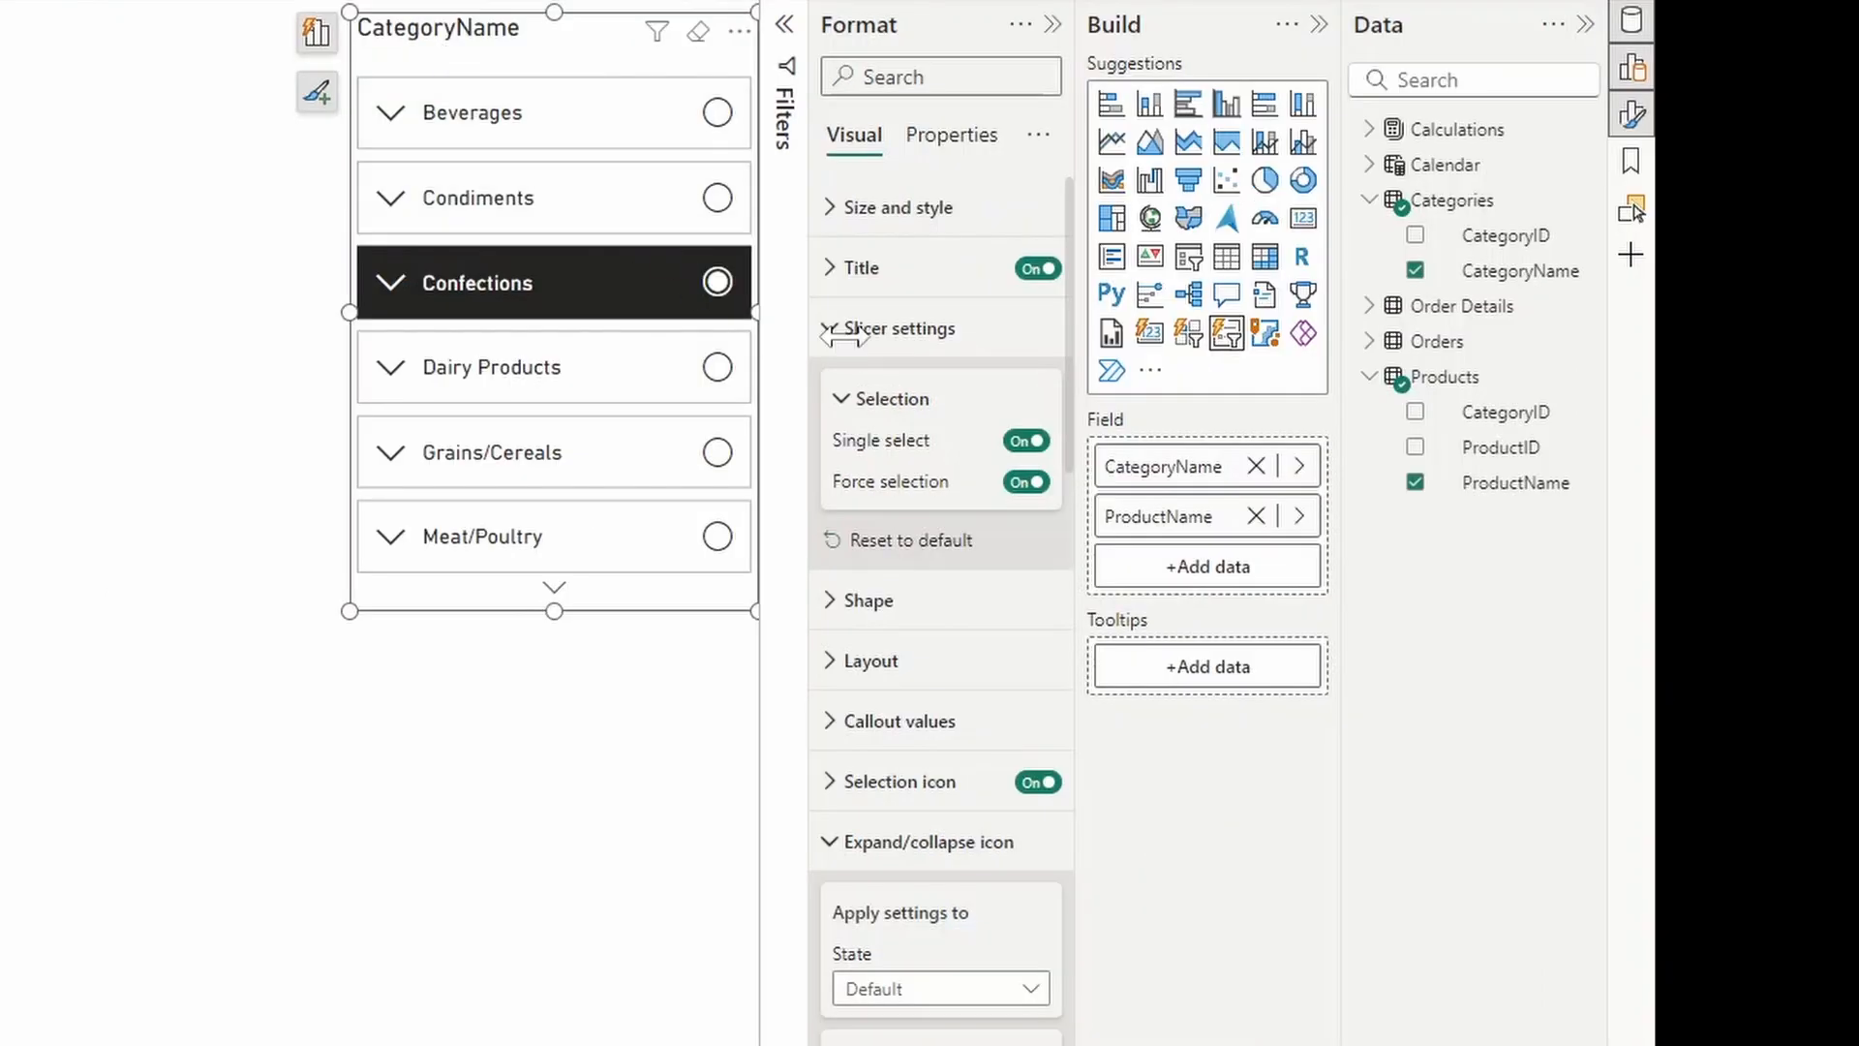
Turn on the Buttons Accent bar, try Position Right, then set it back to Left
{"action": "left_click", "coordinate": [931, 331]}
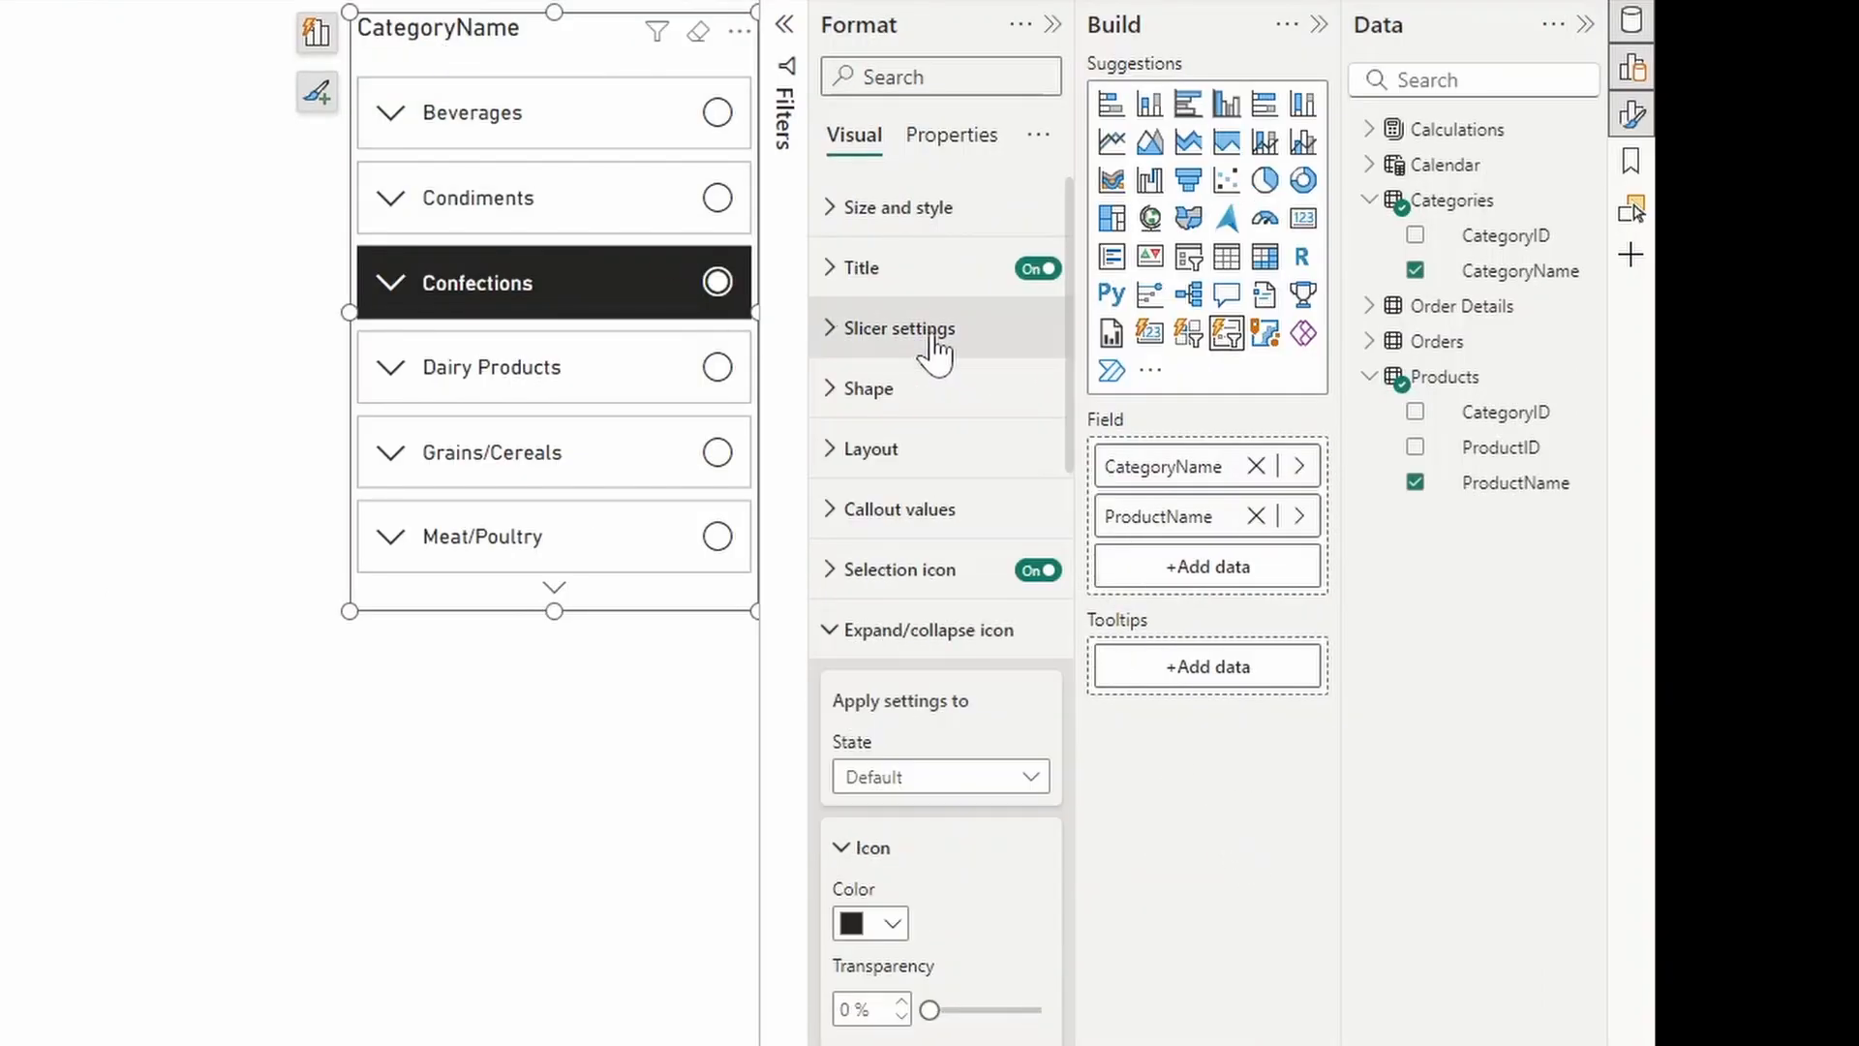
{"action": "left_click", "coordinate": [930, 632]}
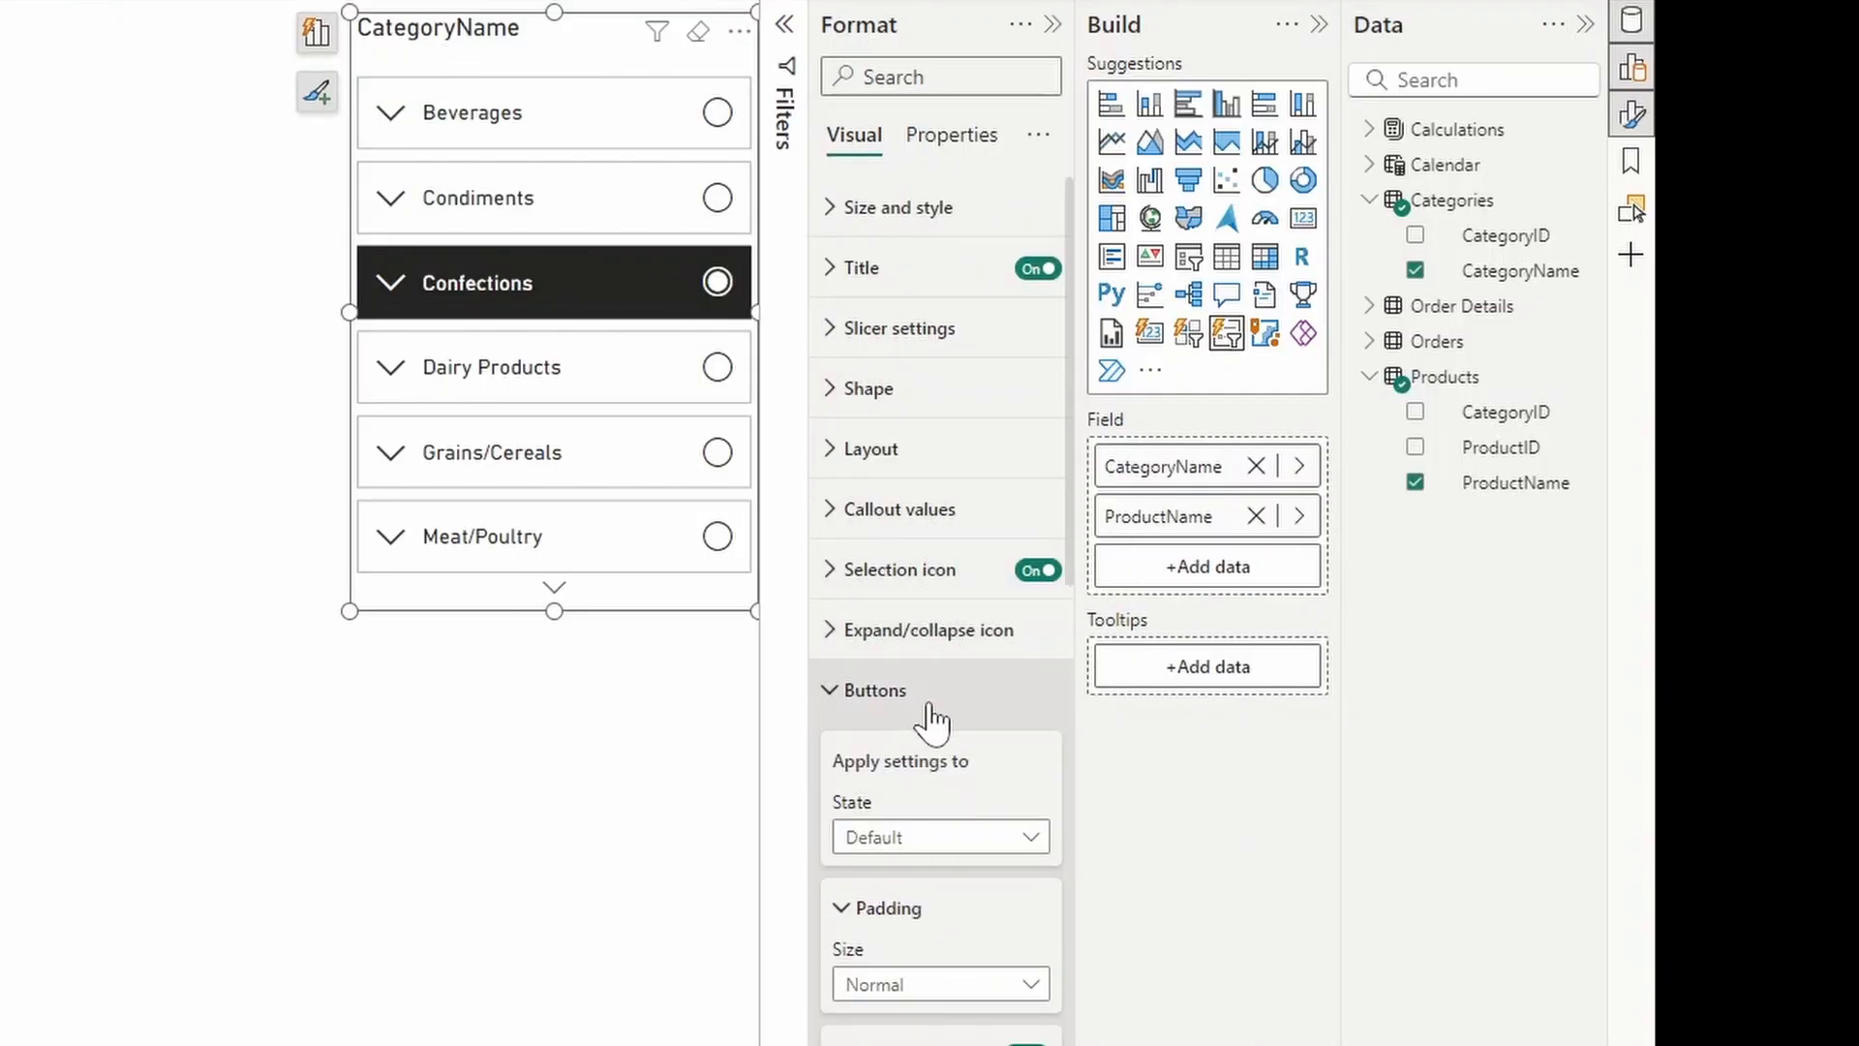
{"action": "scroll", "coordinate": [937, 682], "scroll_direction": "down", "scroll_amount": 3}
{"action": "scroll", "coordinate": [959, 581], "scroll_direction": "down", "scroll_amount": 2}
{"action": "scroll", "coordinate": [958, 581], "scroll_direction": "down", "scroll_amount": 3}
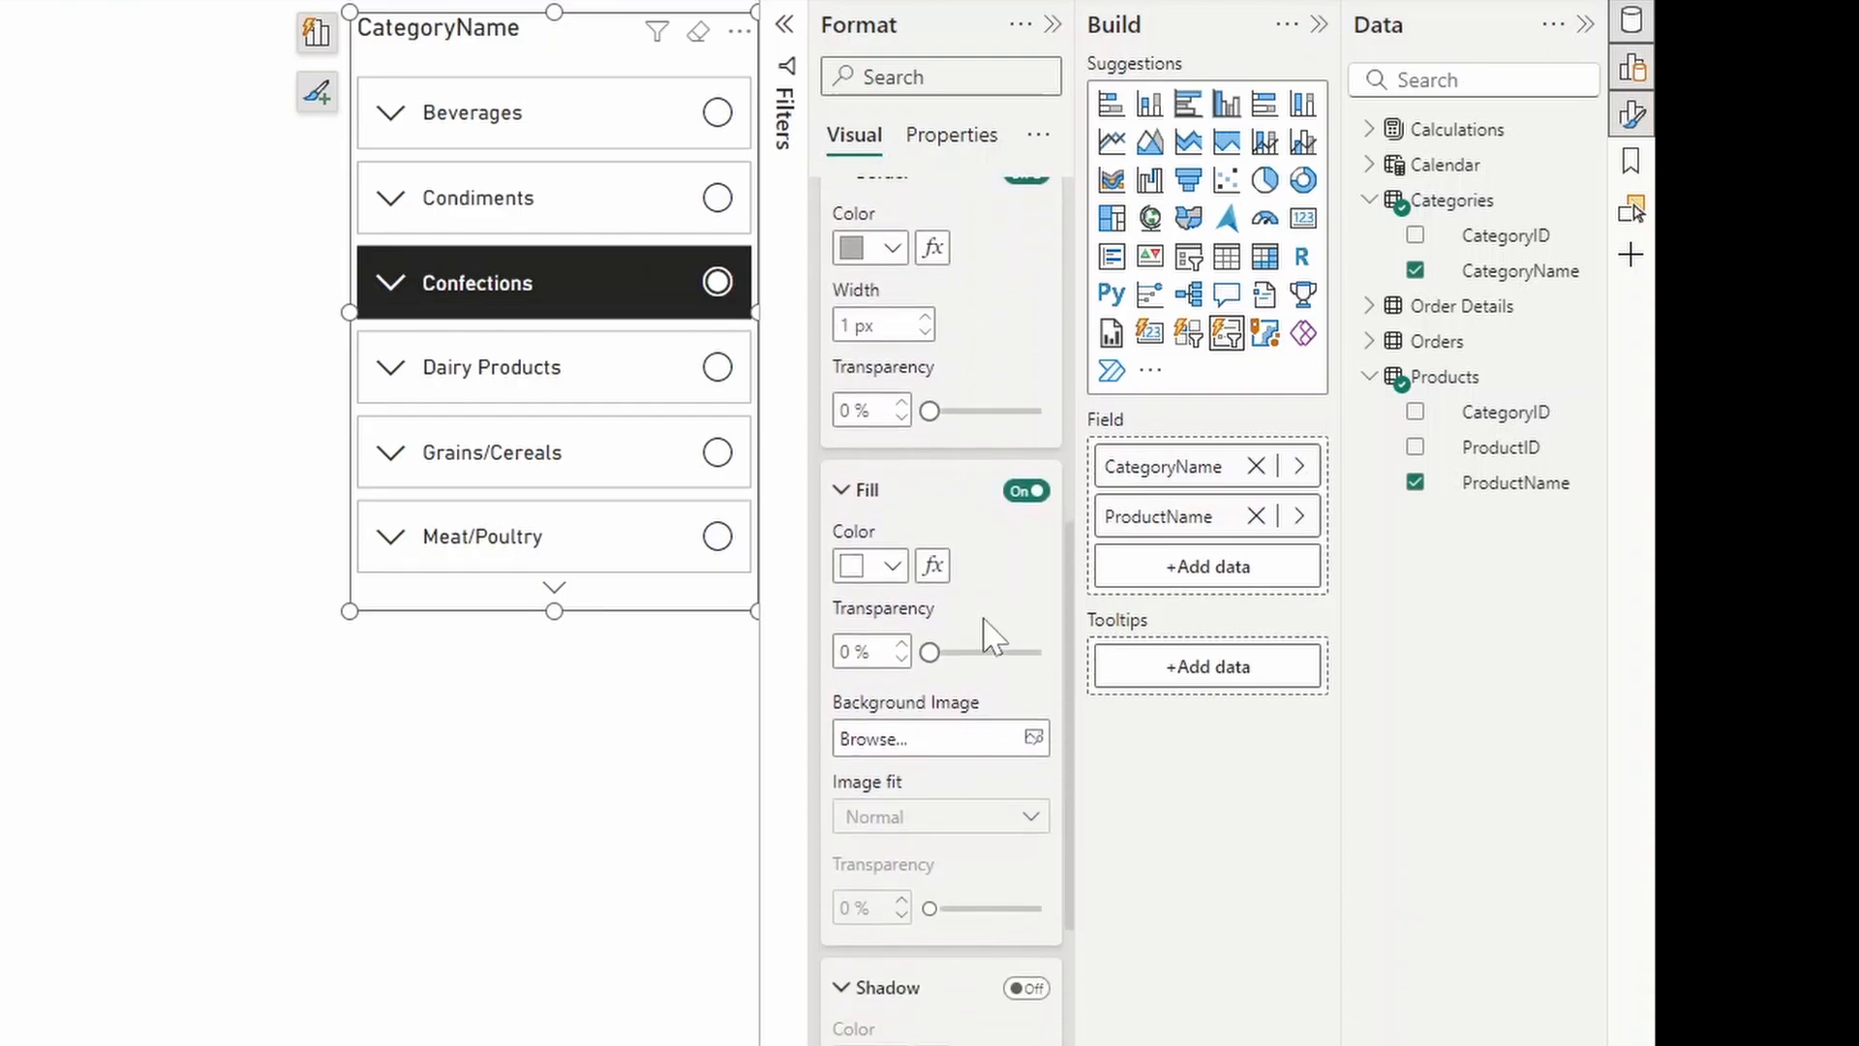
{"action": "scroll", "coordinate": [987, 624], "scroll_direction": "down", "scroll_amount": 3}
{"action": "scroll", "coordinate": [988, 624], "scroll_direction": "down", "scroll_amount": 2}
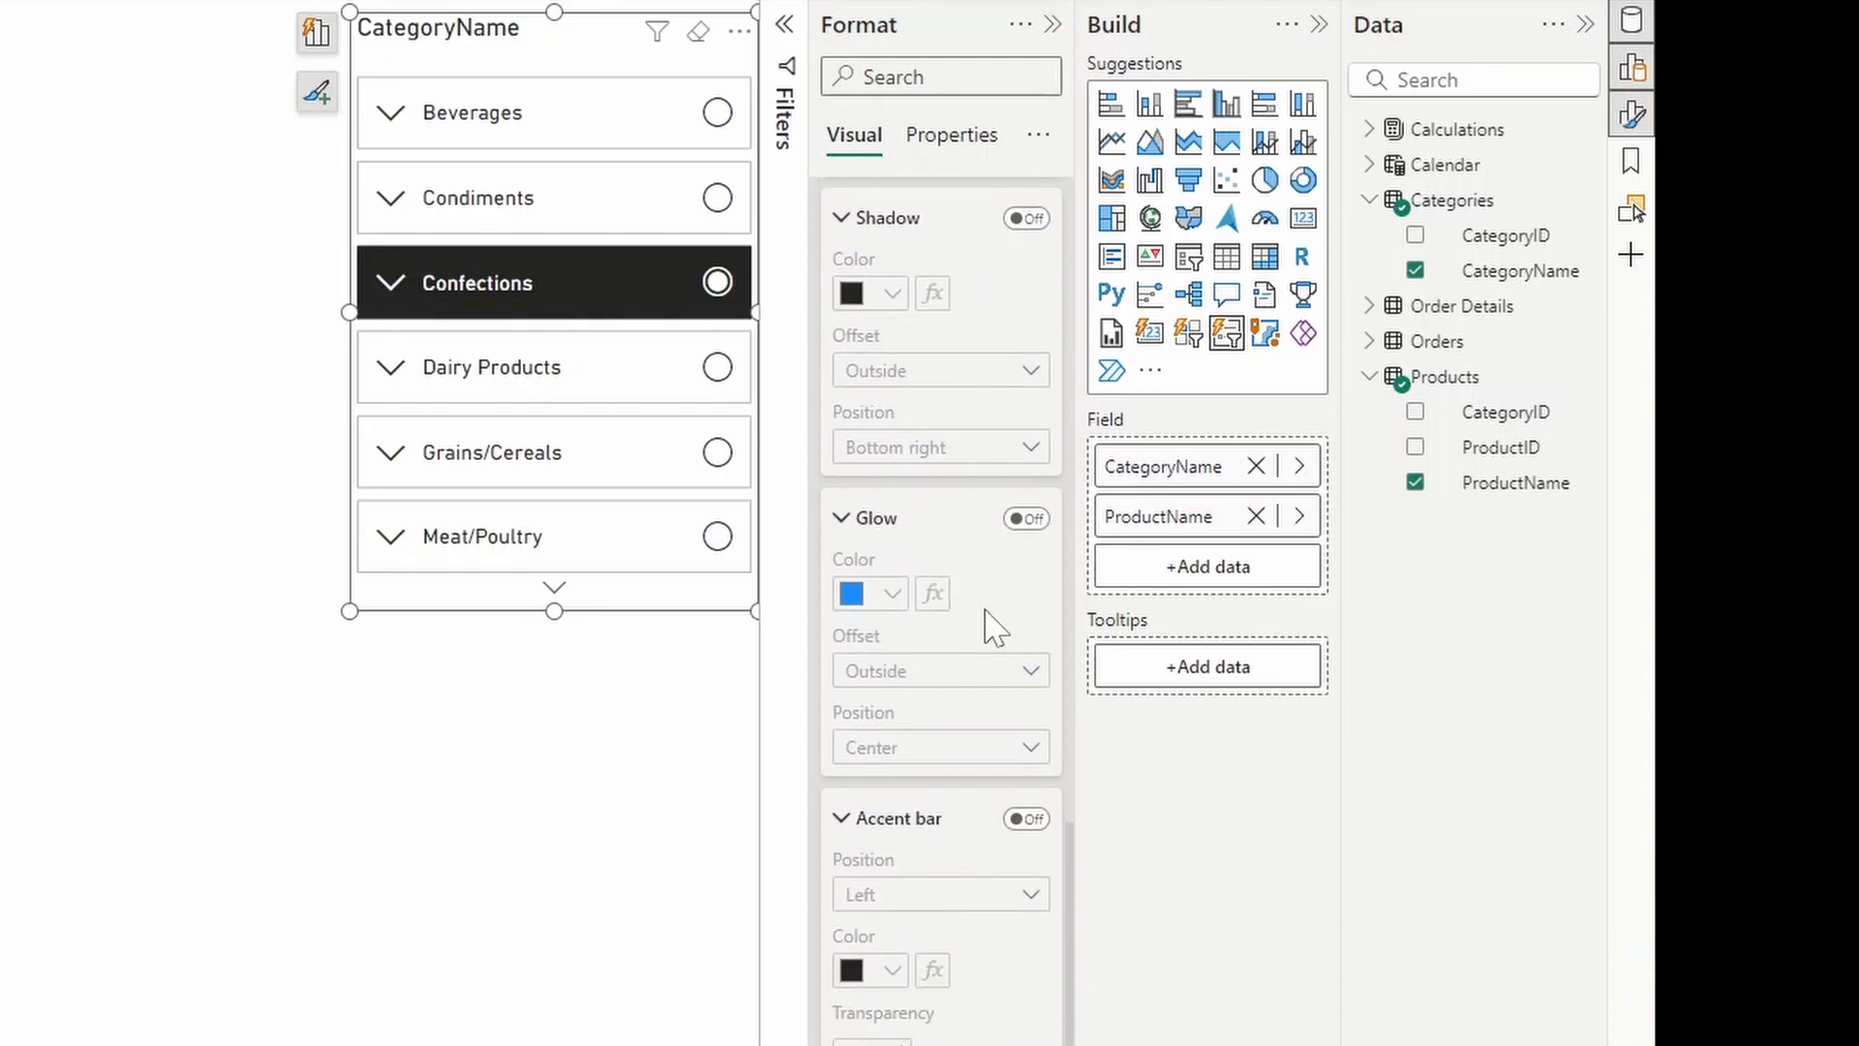
{"action": "left_click", "coordinate": [1027, 818]}
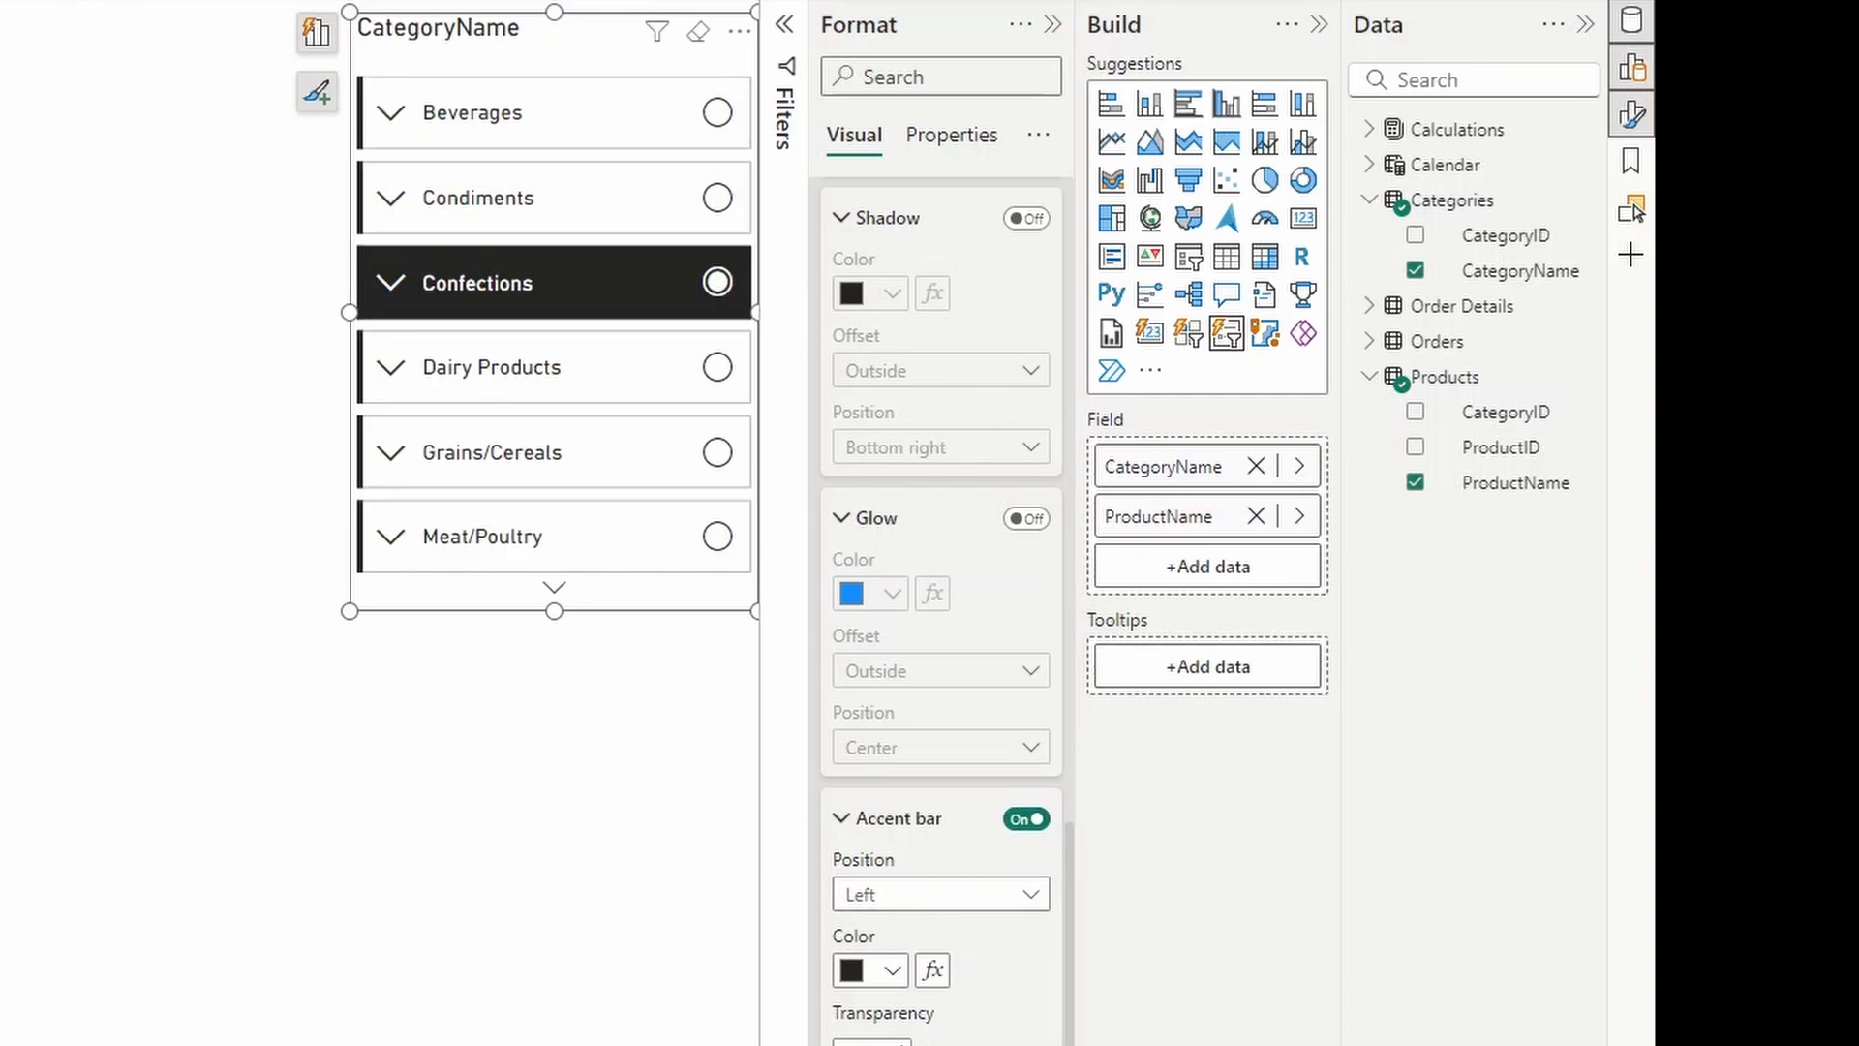
{"action": "left_click", "coordinate": [959, 894]}
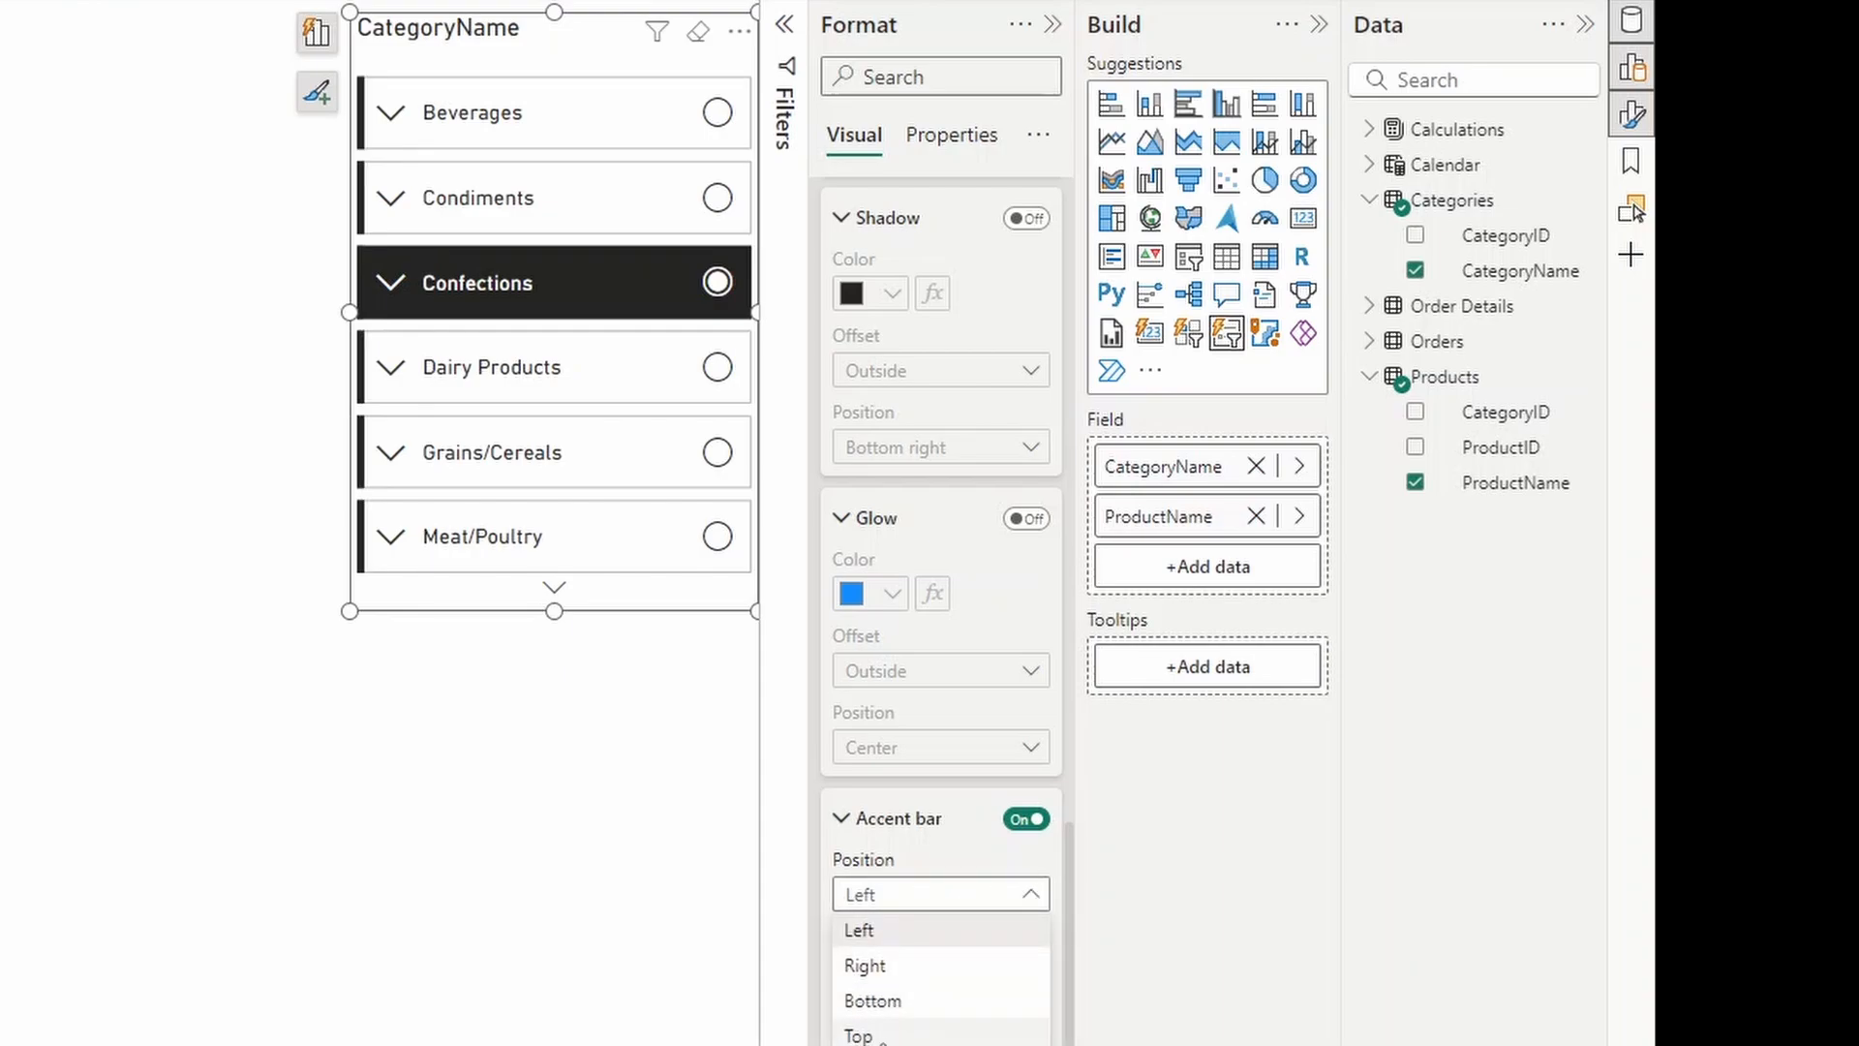
{"action": "left_click", "coordinate": [866, 964]}
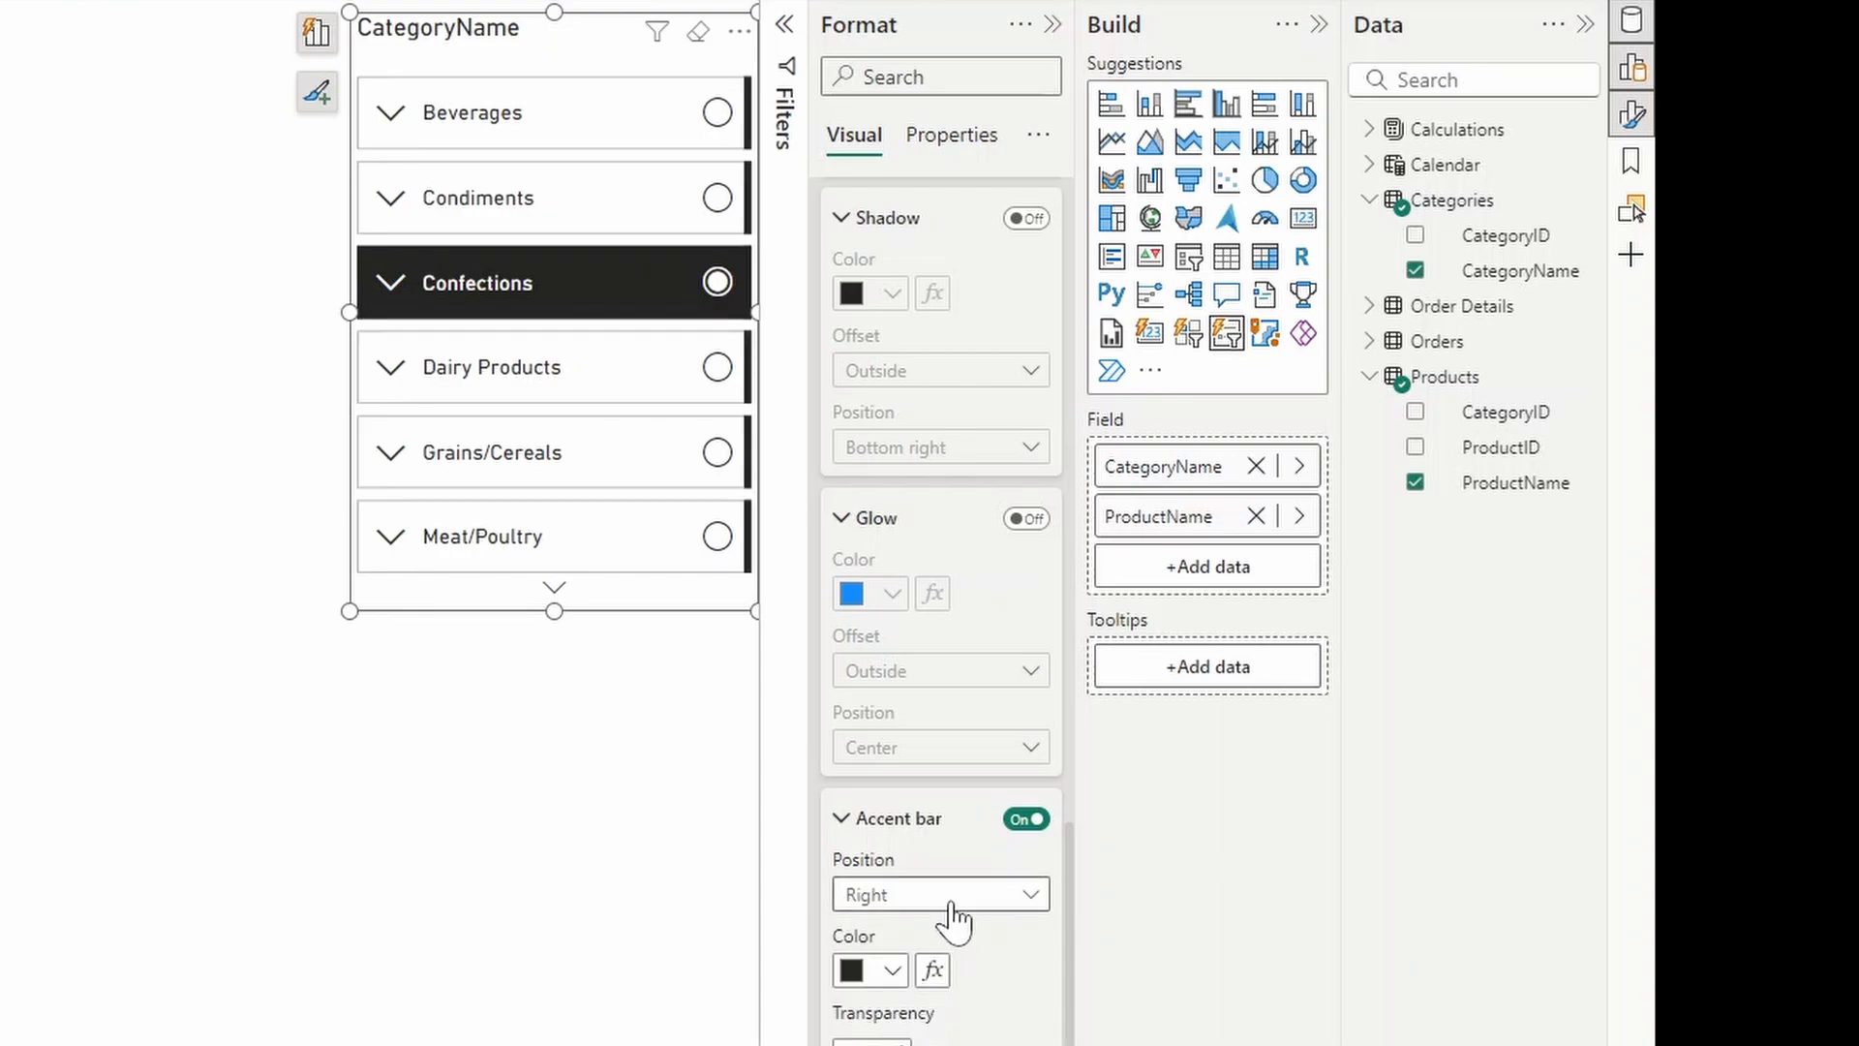
{"action": "left_click", "coordinate": [957, 901]}
{"action": "left_click", "coordinate": [915, 933]}
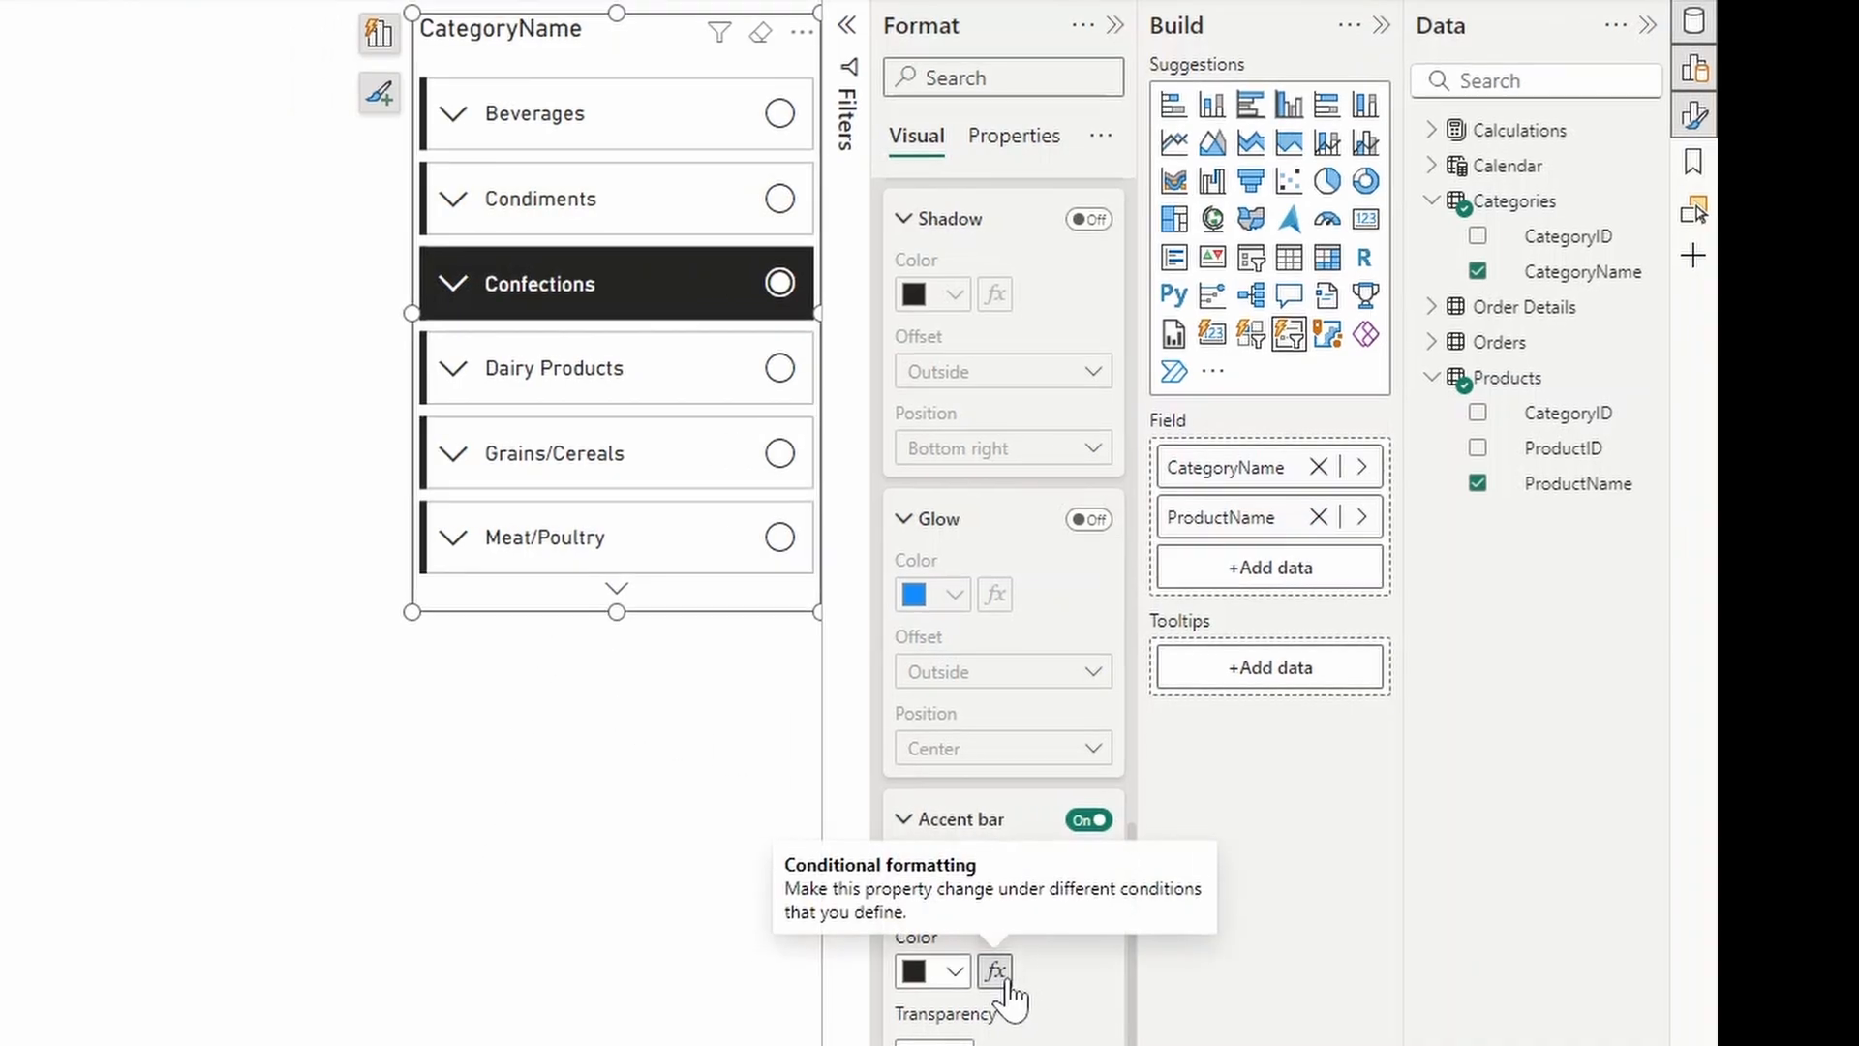
Set the accent bar colour to a Gradient format style driven by Calculations > Sales
{"action": "left_click", "coordinate": [1005, 972]}
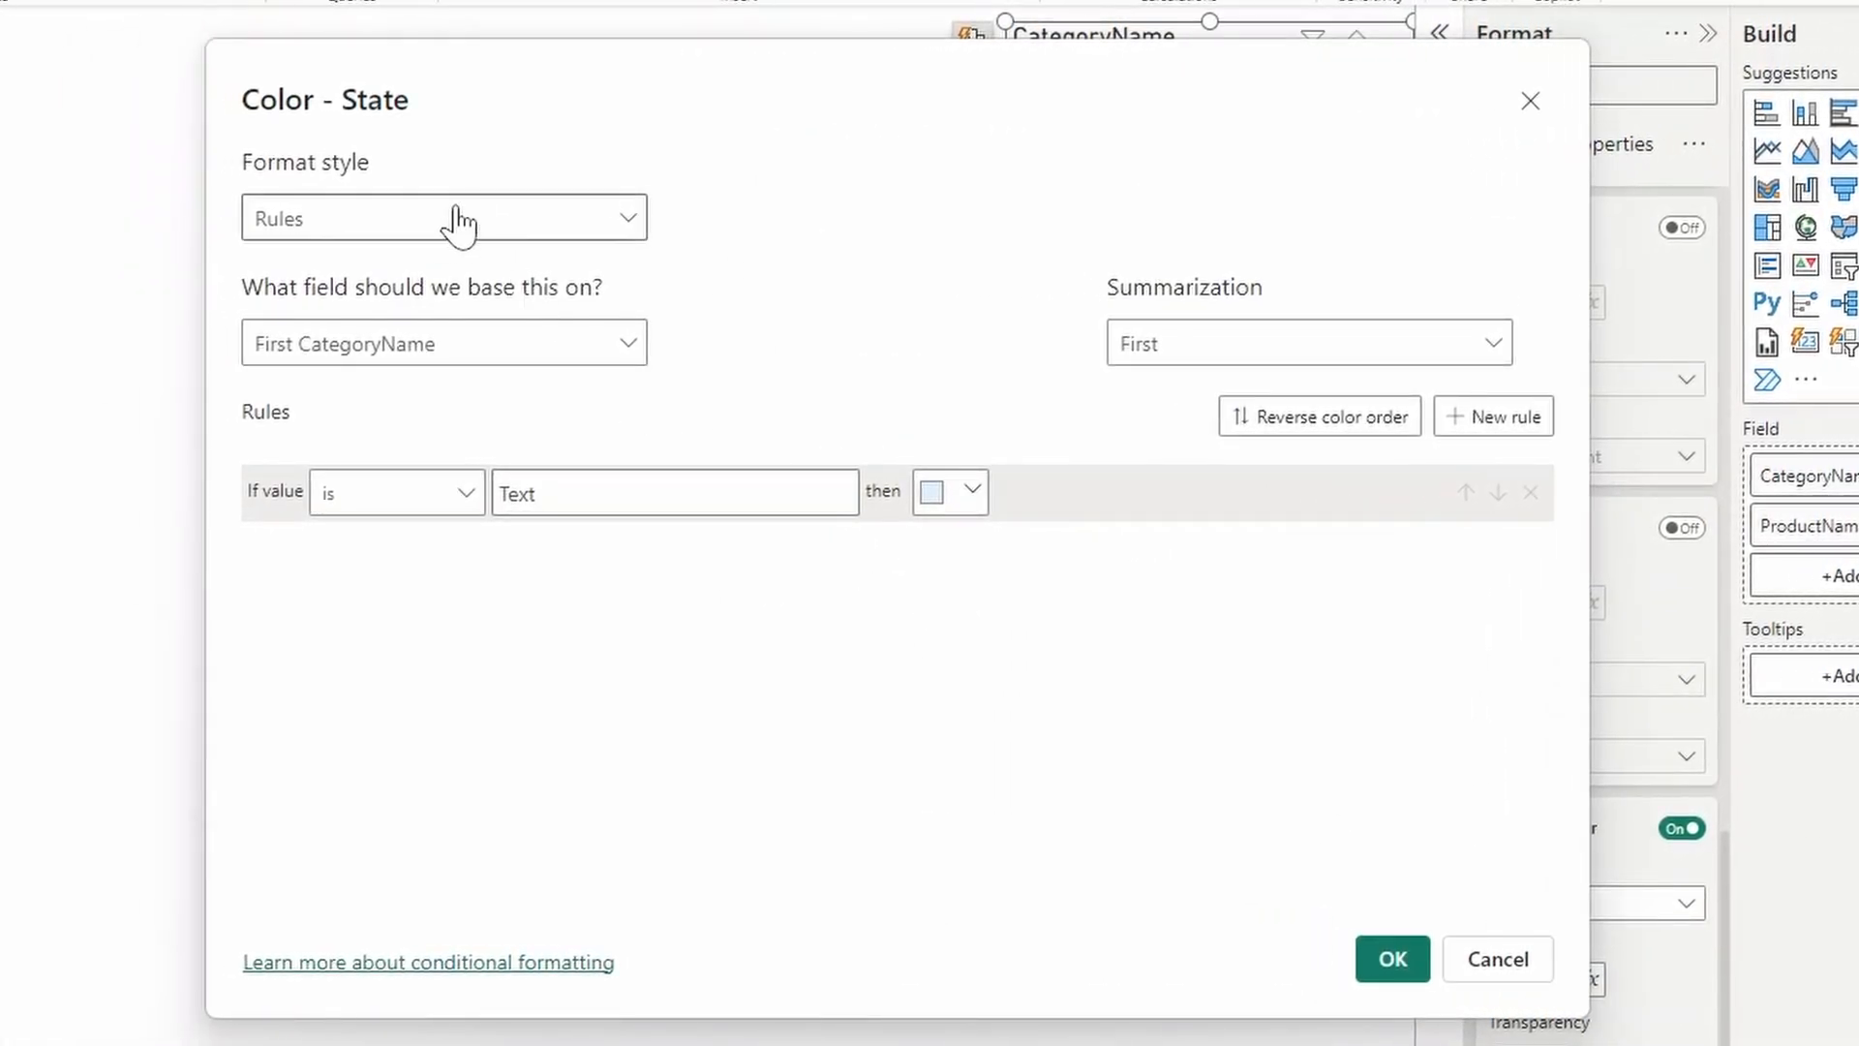
{"action": "left_click", "coordinate": [460, 223]}
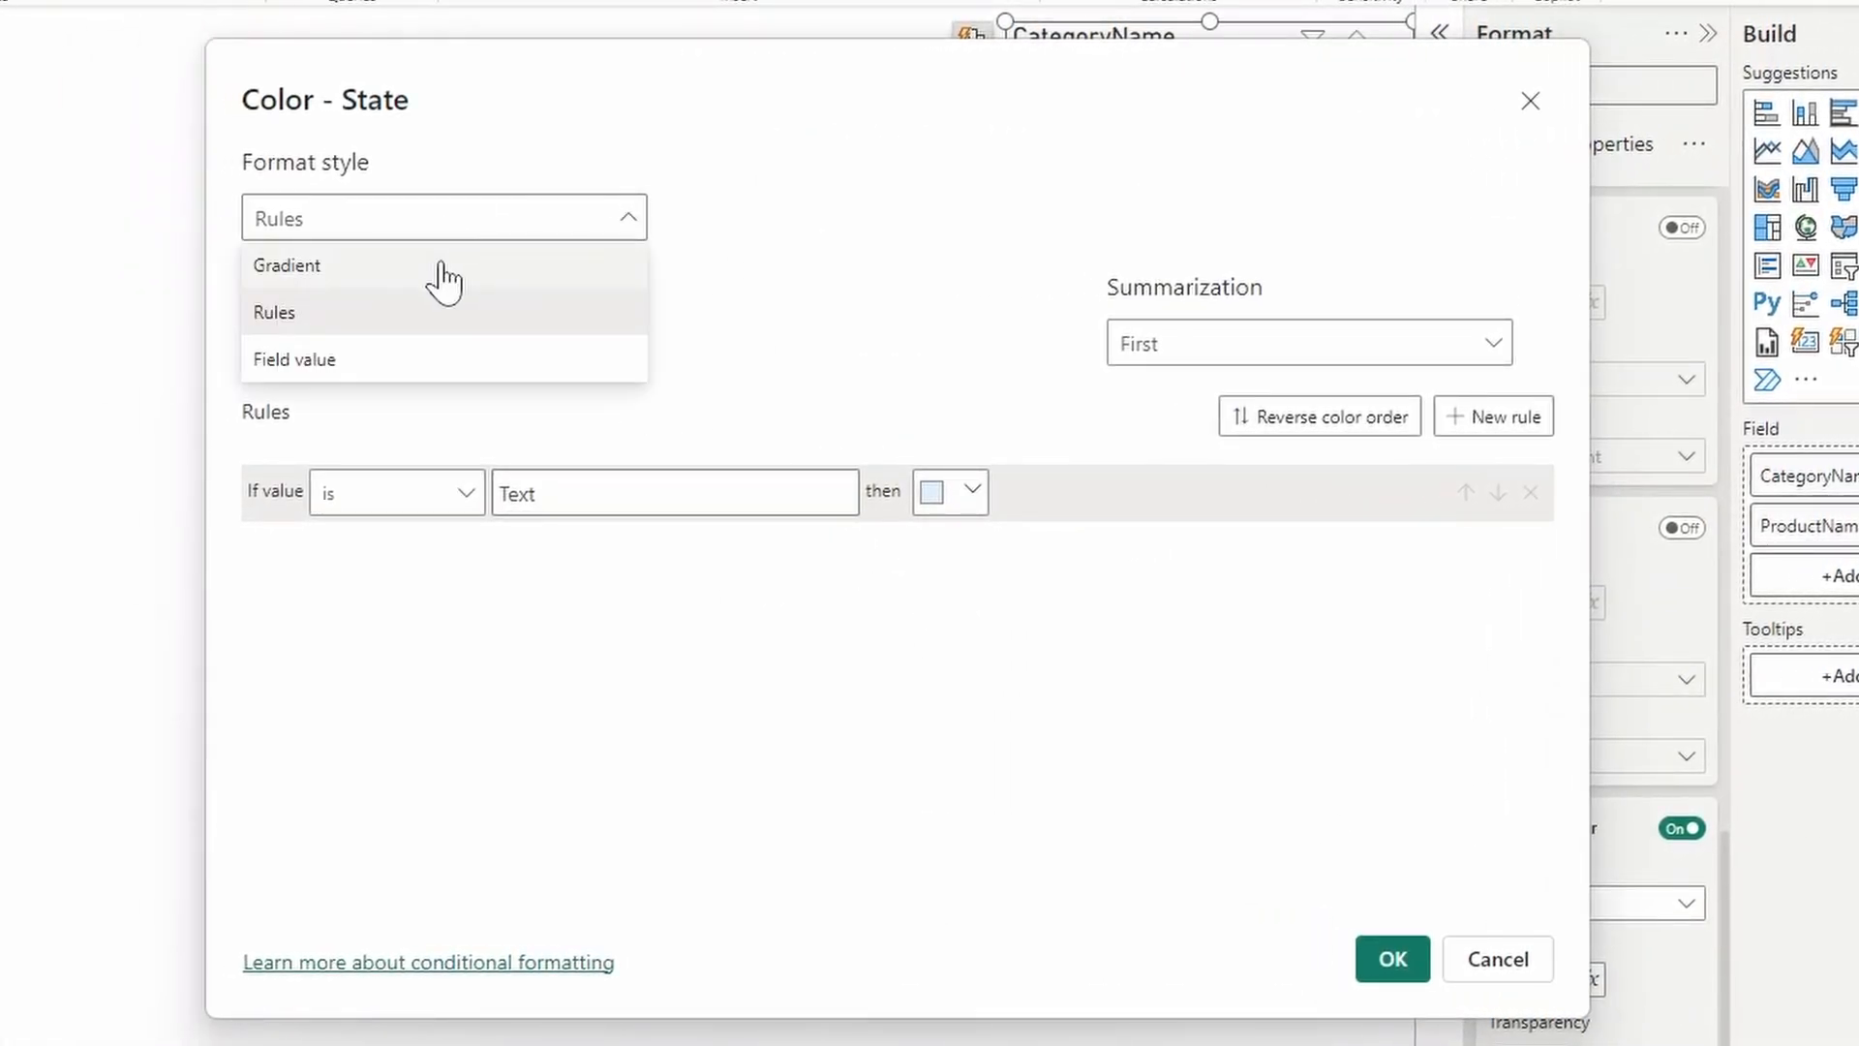
{"action": "left_click", "coordinate": [443, 266]}
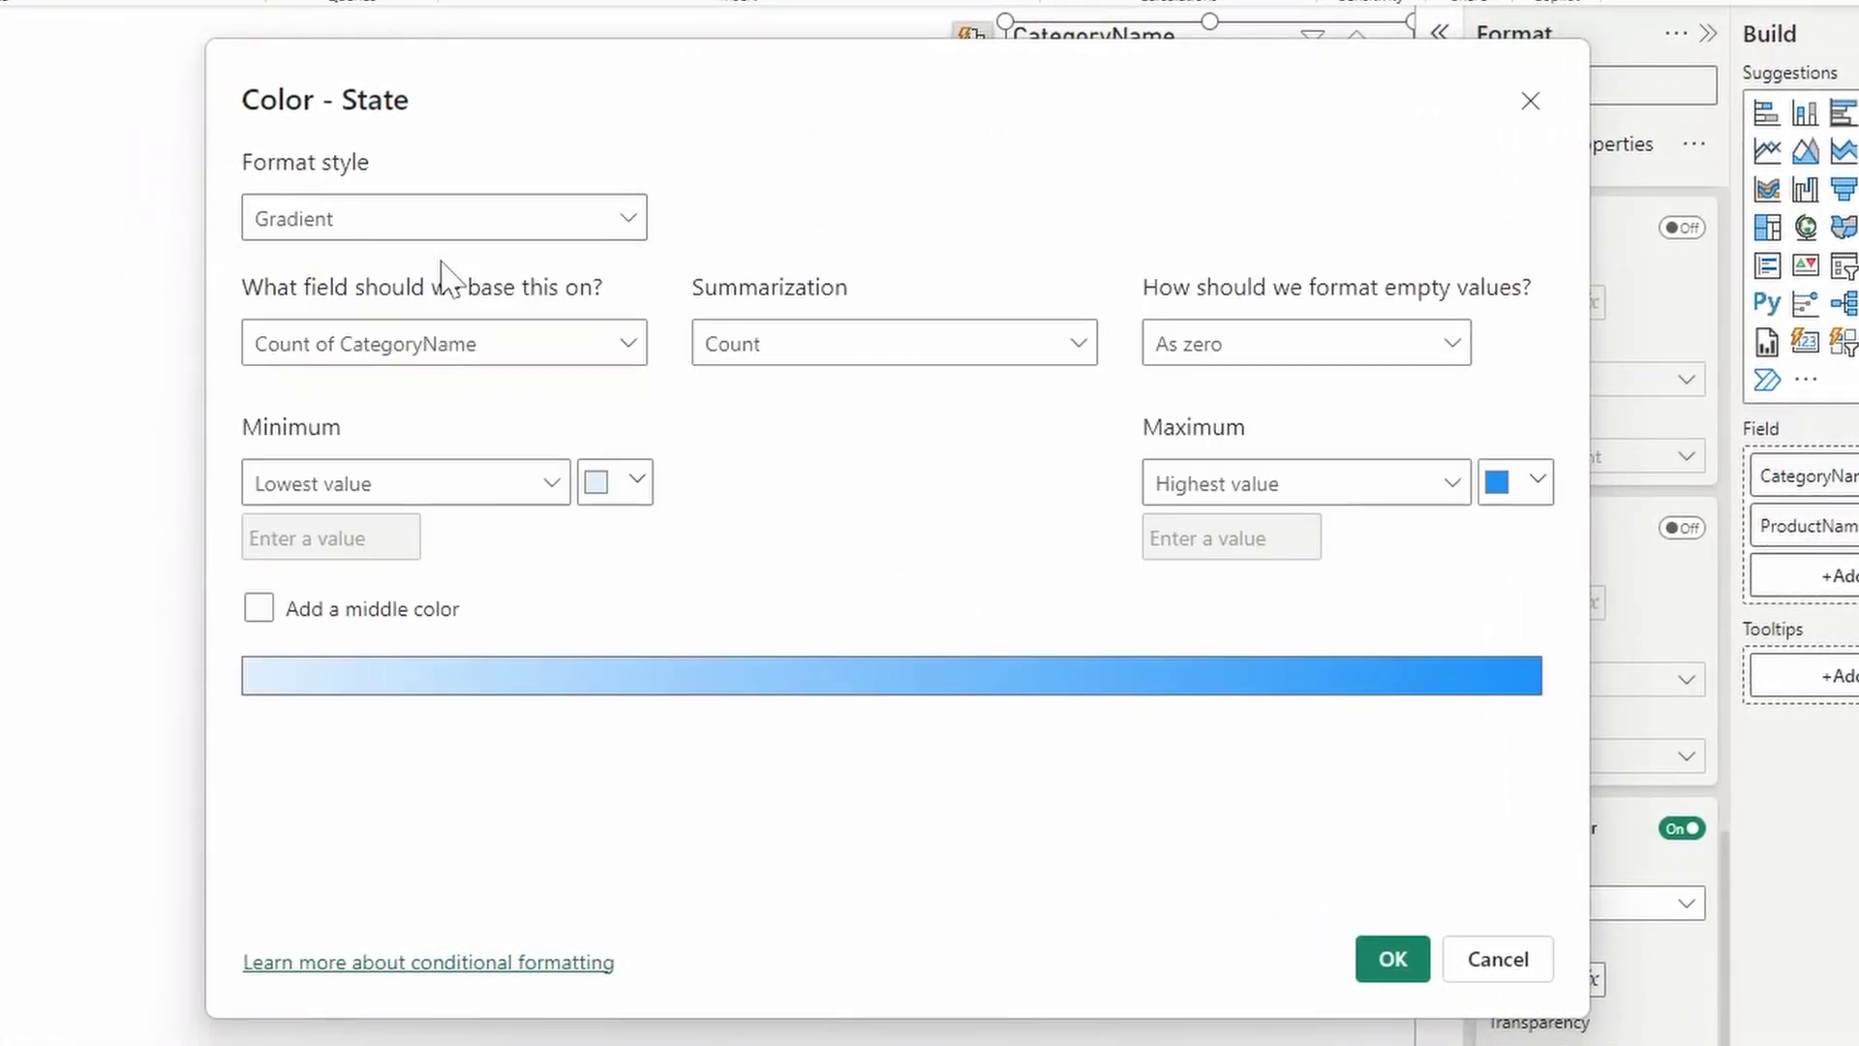
{"action": "left_click", "coordinate": [479, 344]}
{"action": "left_click", "coordinate": [273, 447]}
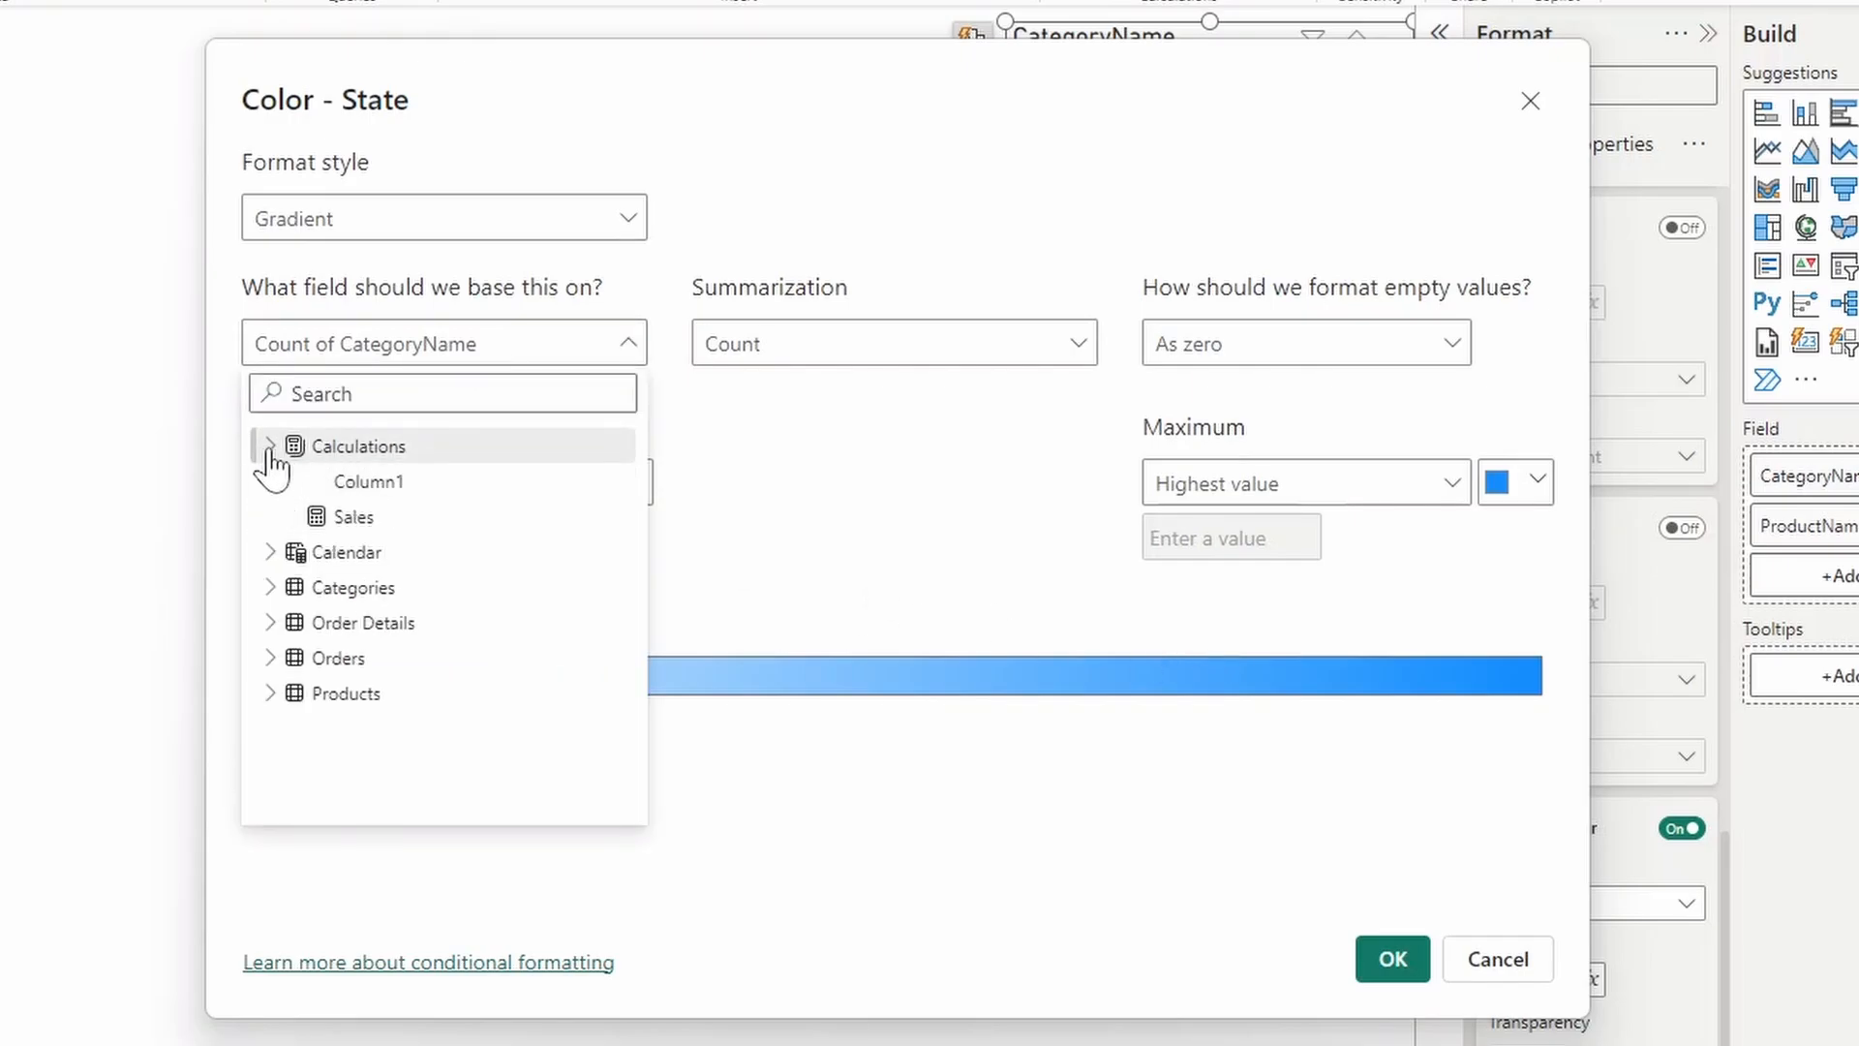
{"action": "left_click", "coordinate": [356, 518]}
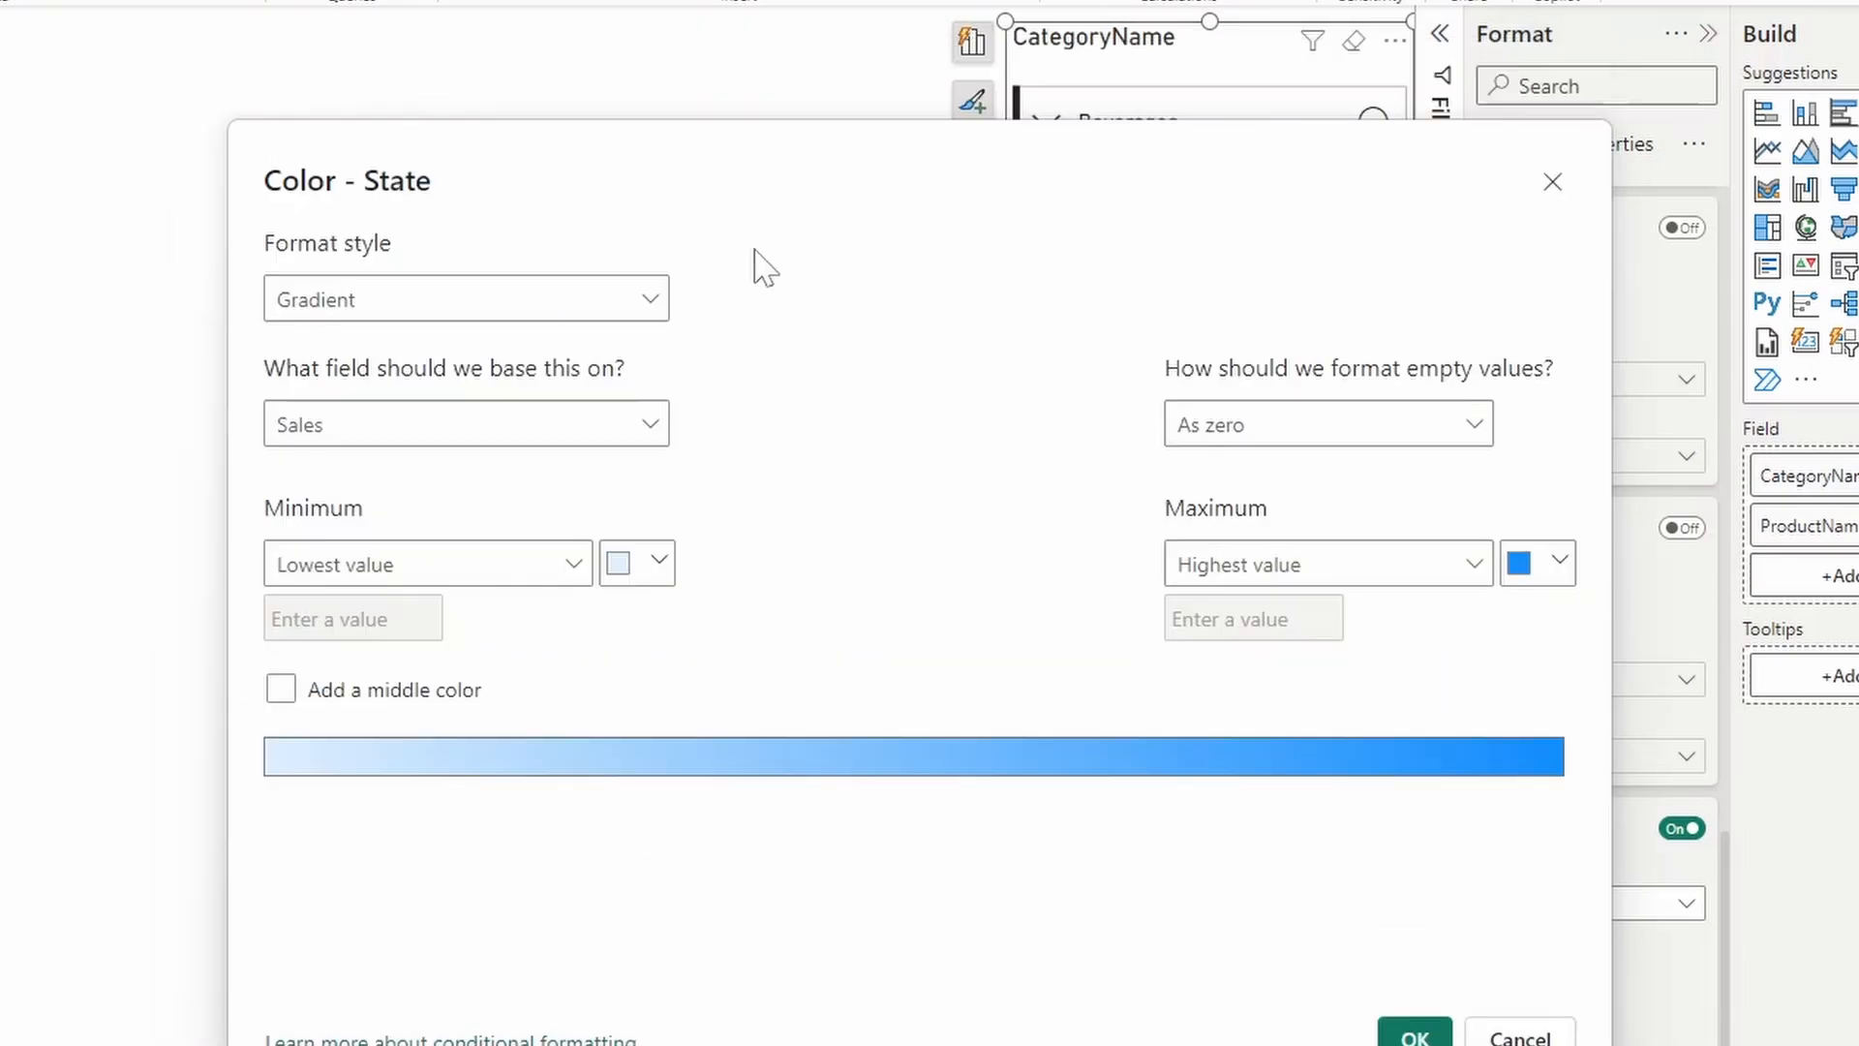
Move the dialog lower and review the maximum-end colour choices without changing them
{"action": "mouse_move", "coordinate": [803, 166]}
{"action": "left_mouse_down"}
{"action": "mouse_move", "coordinate": [780, 323]}
{"action": "mouse_move", "coordinate": [187, 59]}
{"action": "left_mouse_up"}
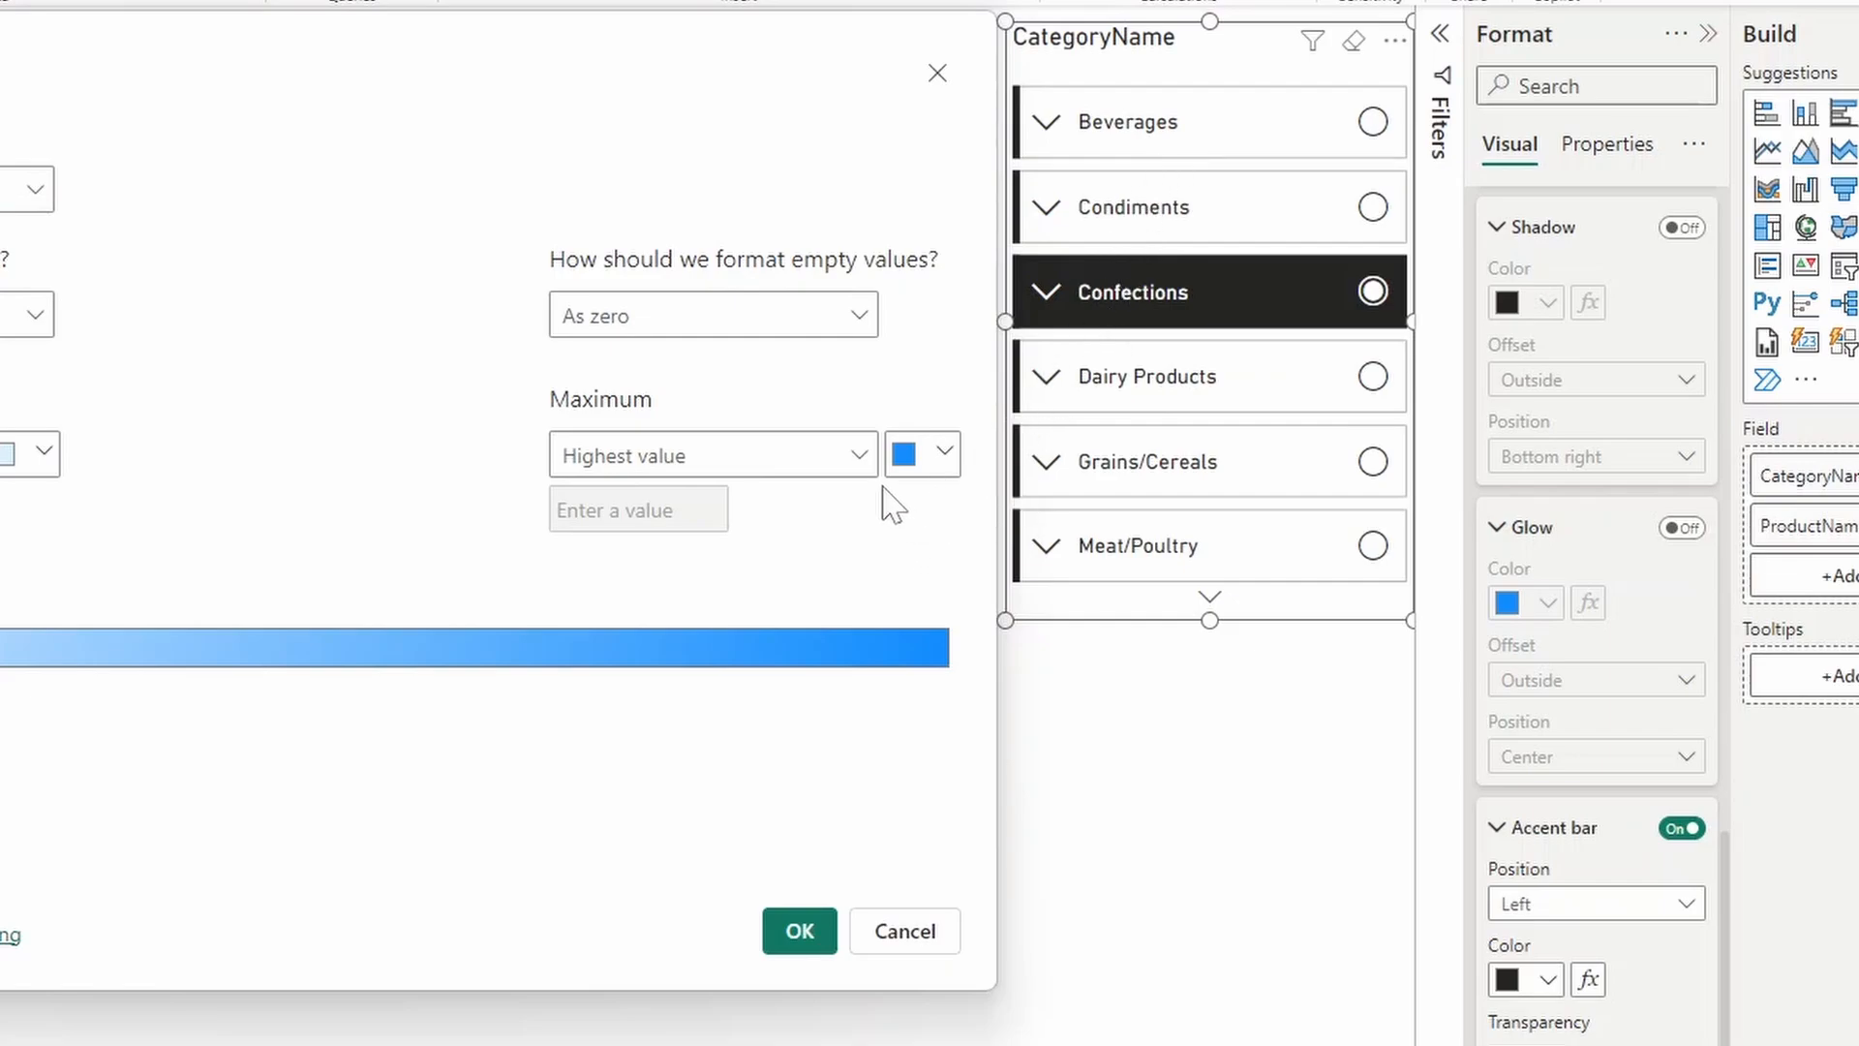
{"action": "left_click", "coordinate": [944, 465]}
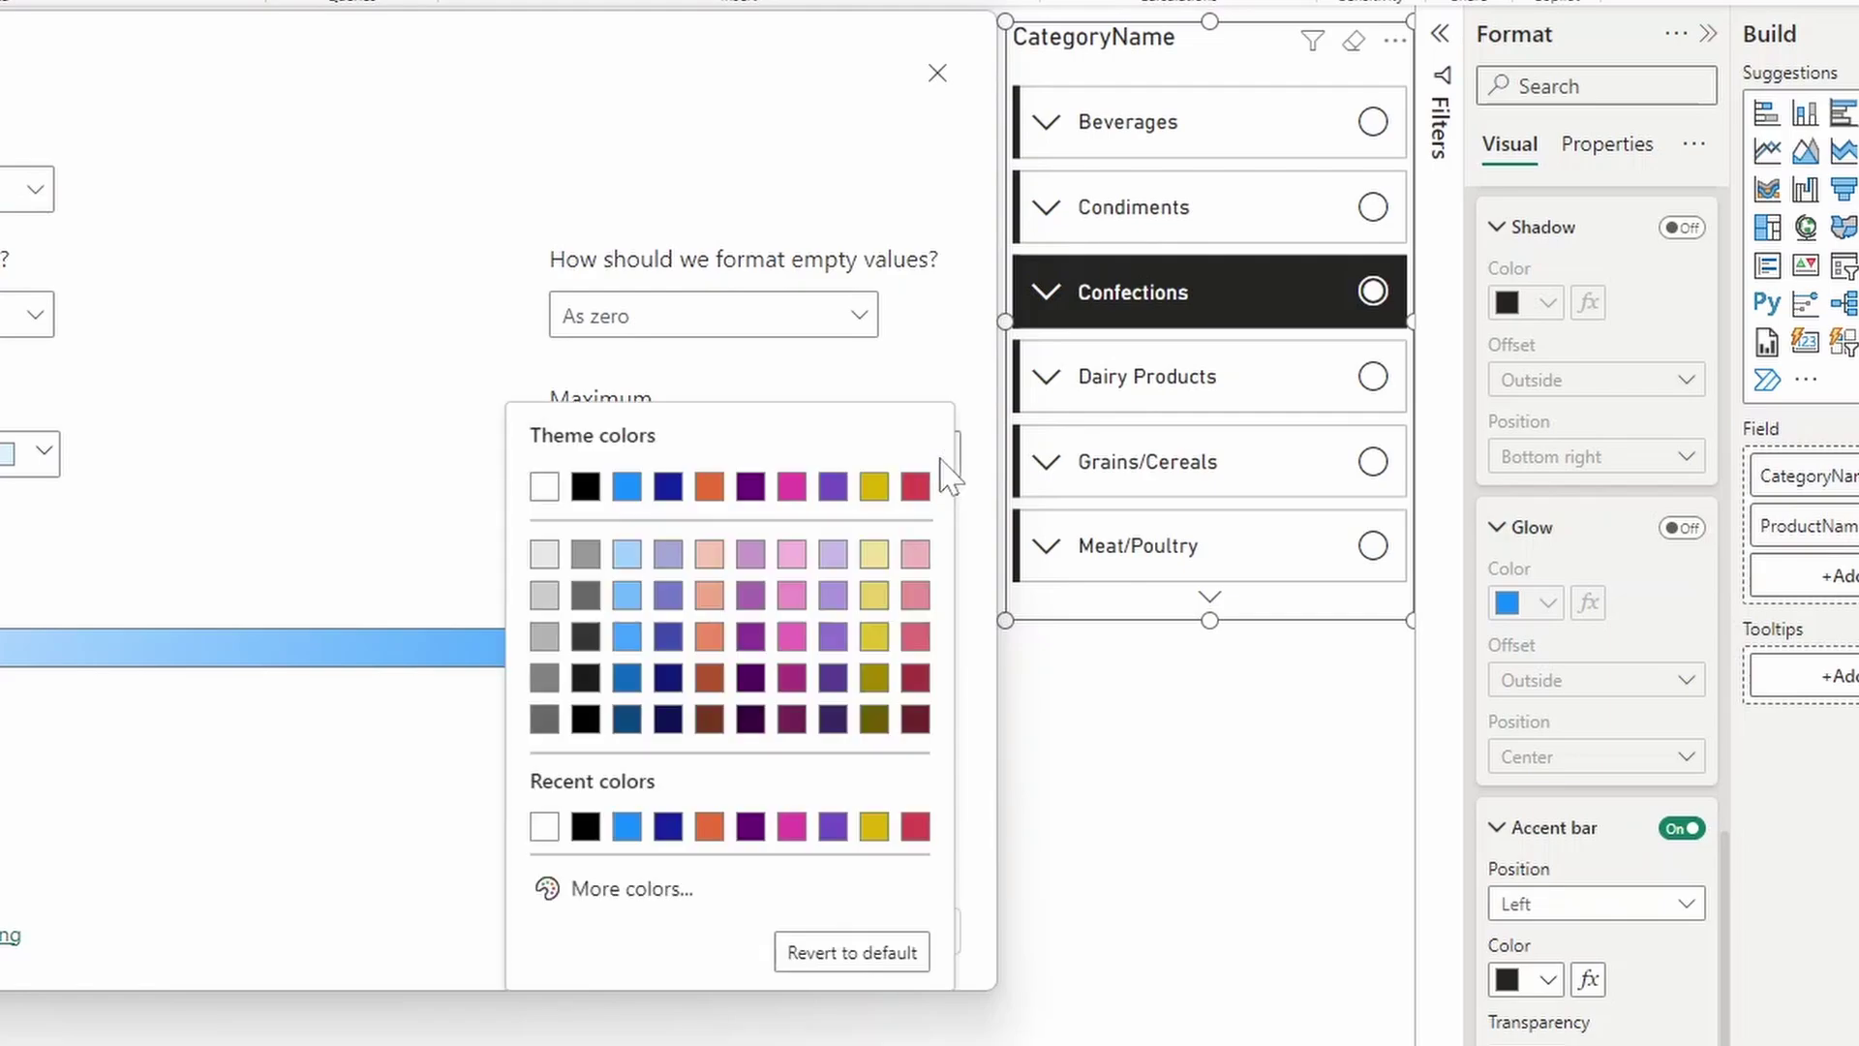
{"action": "left_click", "coordinate": [865, 400]}
Apply the Sales gradient to the accent bars and view the resulting data error details
{"action": "left_click", "coordinate": [800, 931]}
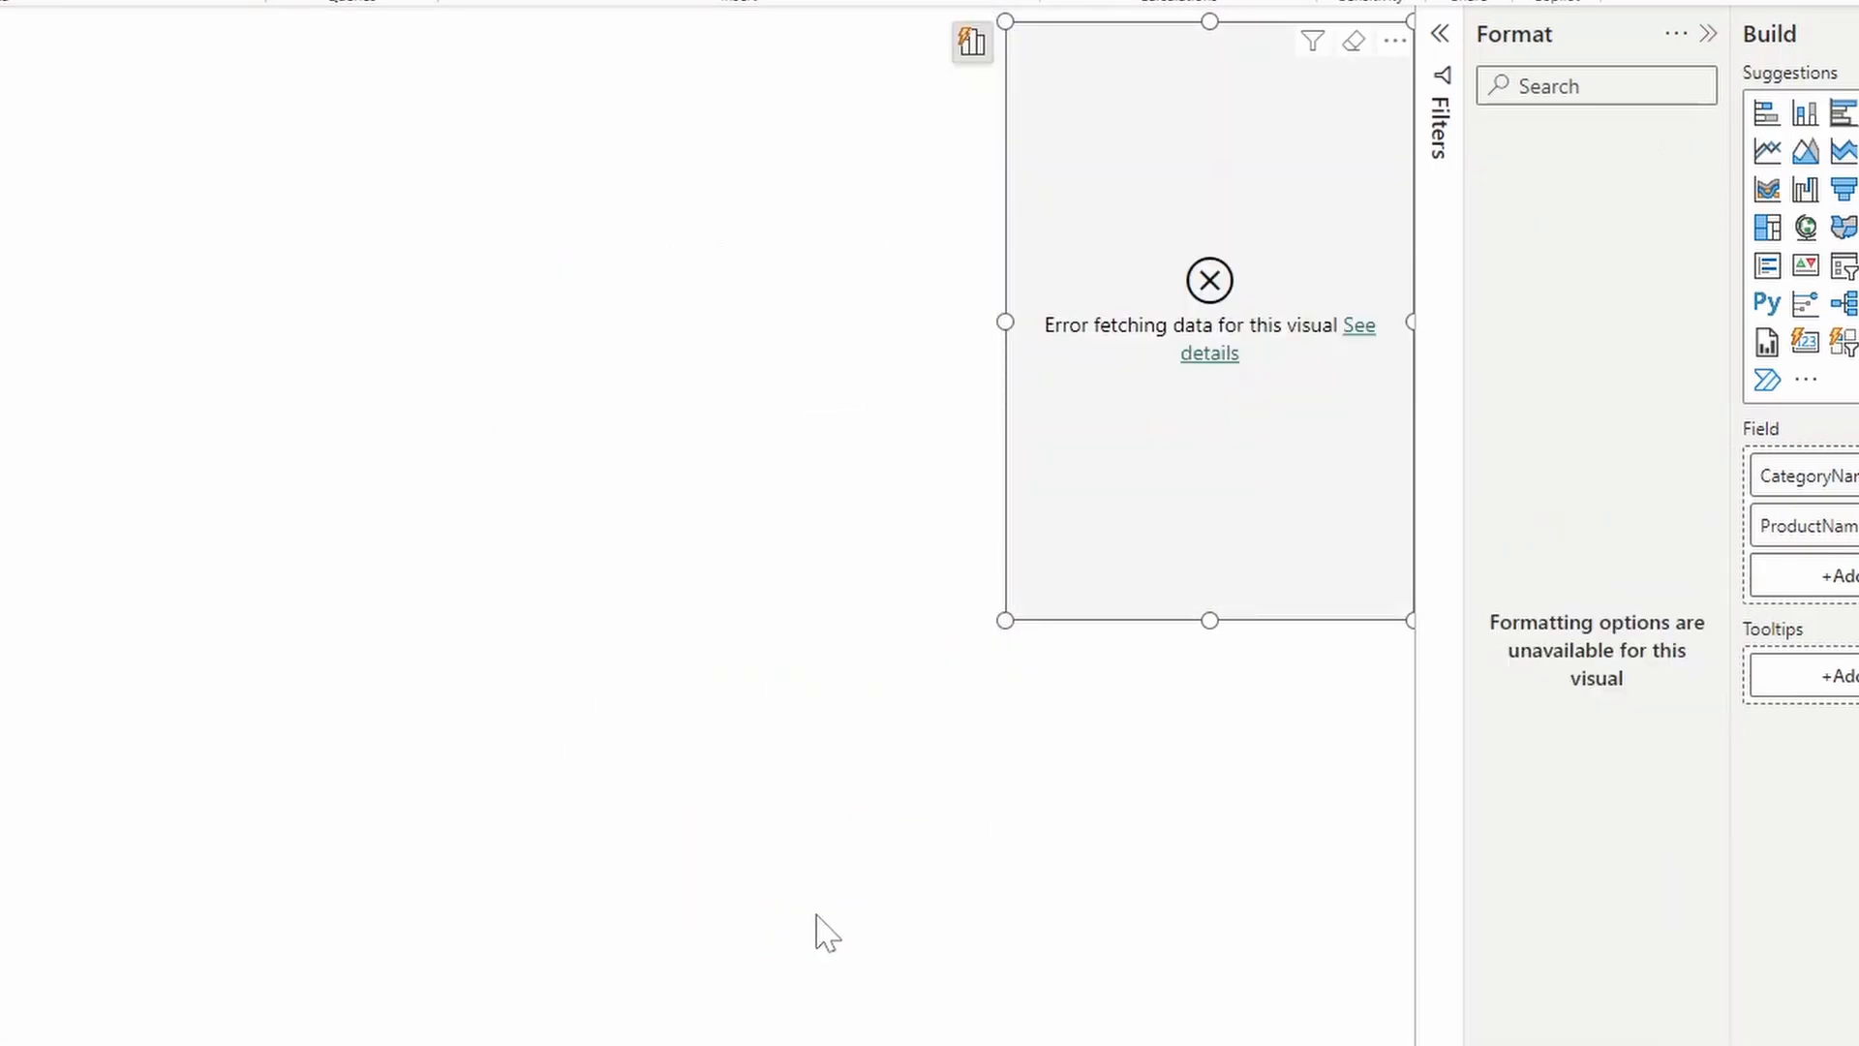
{"action": "left_click", "coordinate": [1221, 354]}
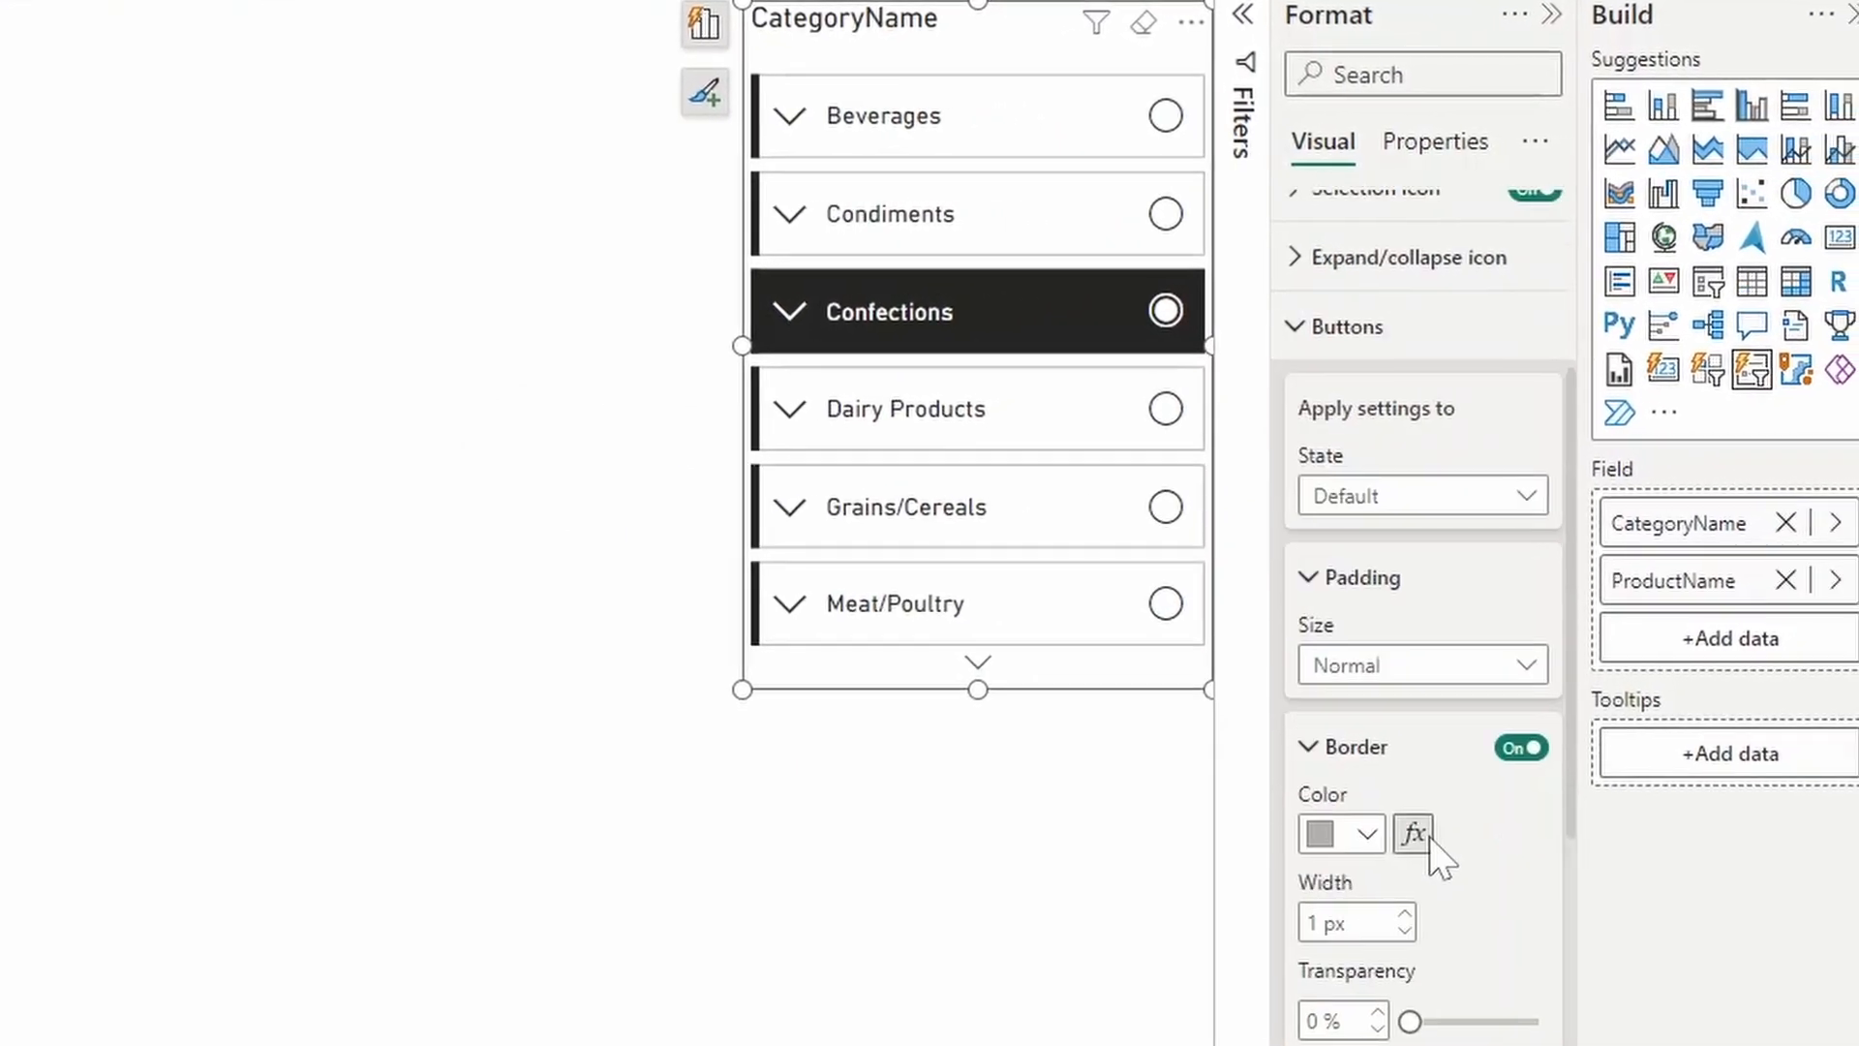
{"action": "scroll", "coordinate": [1406, 910], "scroll_direction": "down", "scroll_amount": 2}
{"action": "scroll", "coordinate": [1395, 871], "scroll_direction": "down", "scroll_amount": 2}
{"action": "scroll", "coordinate": [1394, 871], "scroll_direction": "down", "scroll_amount": 2}
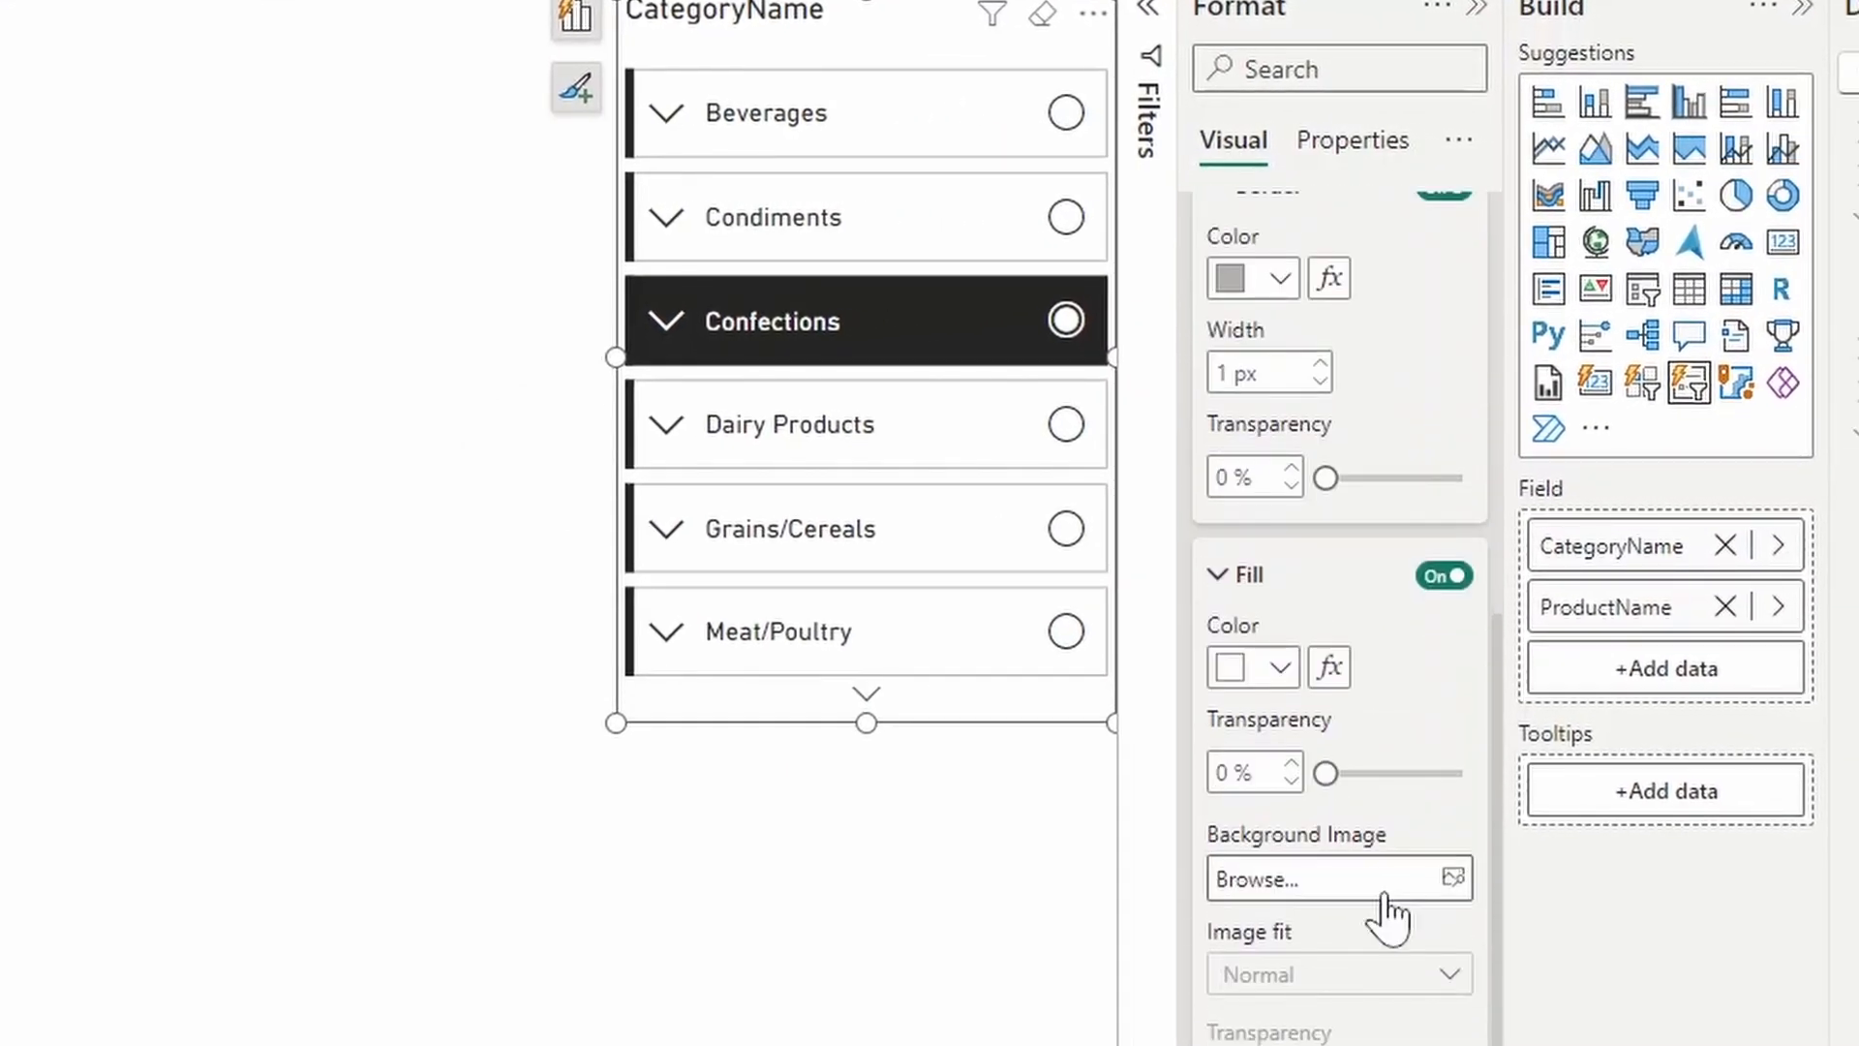
{"action": "scroll", "coordinate": [1344, 679], "scroll_direction": "down", "scroll_amount": 3}
{"action": "scroll", "coordinate": [1344, 681], "scroll_direction": "down", "scroll_amount": 3}
{"action": "scroll", "coordinate": [1344, 681], "scroll_direction": "down", "scroll_amount": 2}
{"action": "scroll", "coordinate": [1366, 756], "scroll_direction": "up", "scroll_amount": 3}
{"action": "scroll", "coordinate": [1365, 784], "scroll_direction": "up", "scroll_amount": 3}
{"action": "scroll", "coordinate": [1381, 720], "scroll_direction": "up", "scroll_amount": 2}
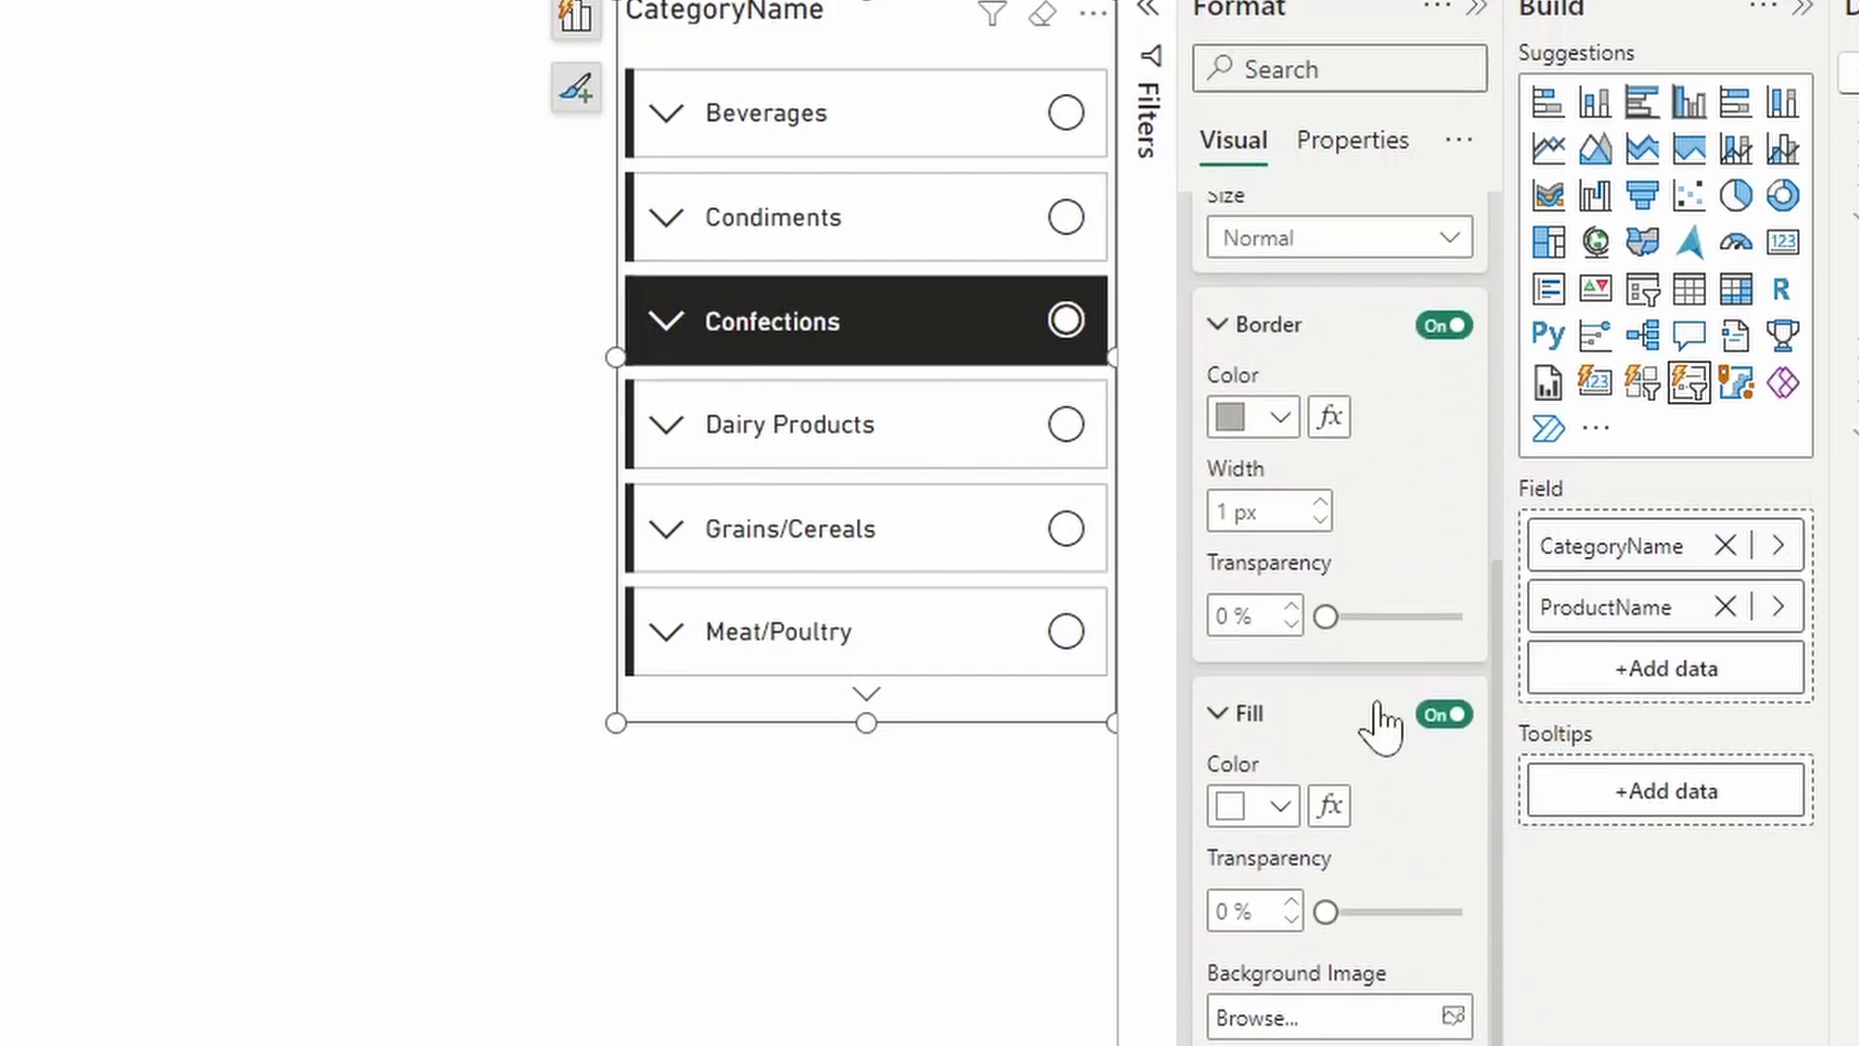
Start a gradient format style on the button fill colour, then cancel the colour-scale formatting
{"action": "left_click", "coordinate": [1330, 807]}
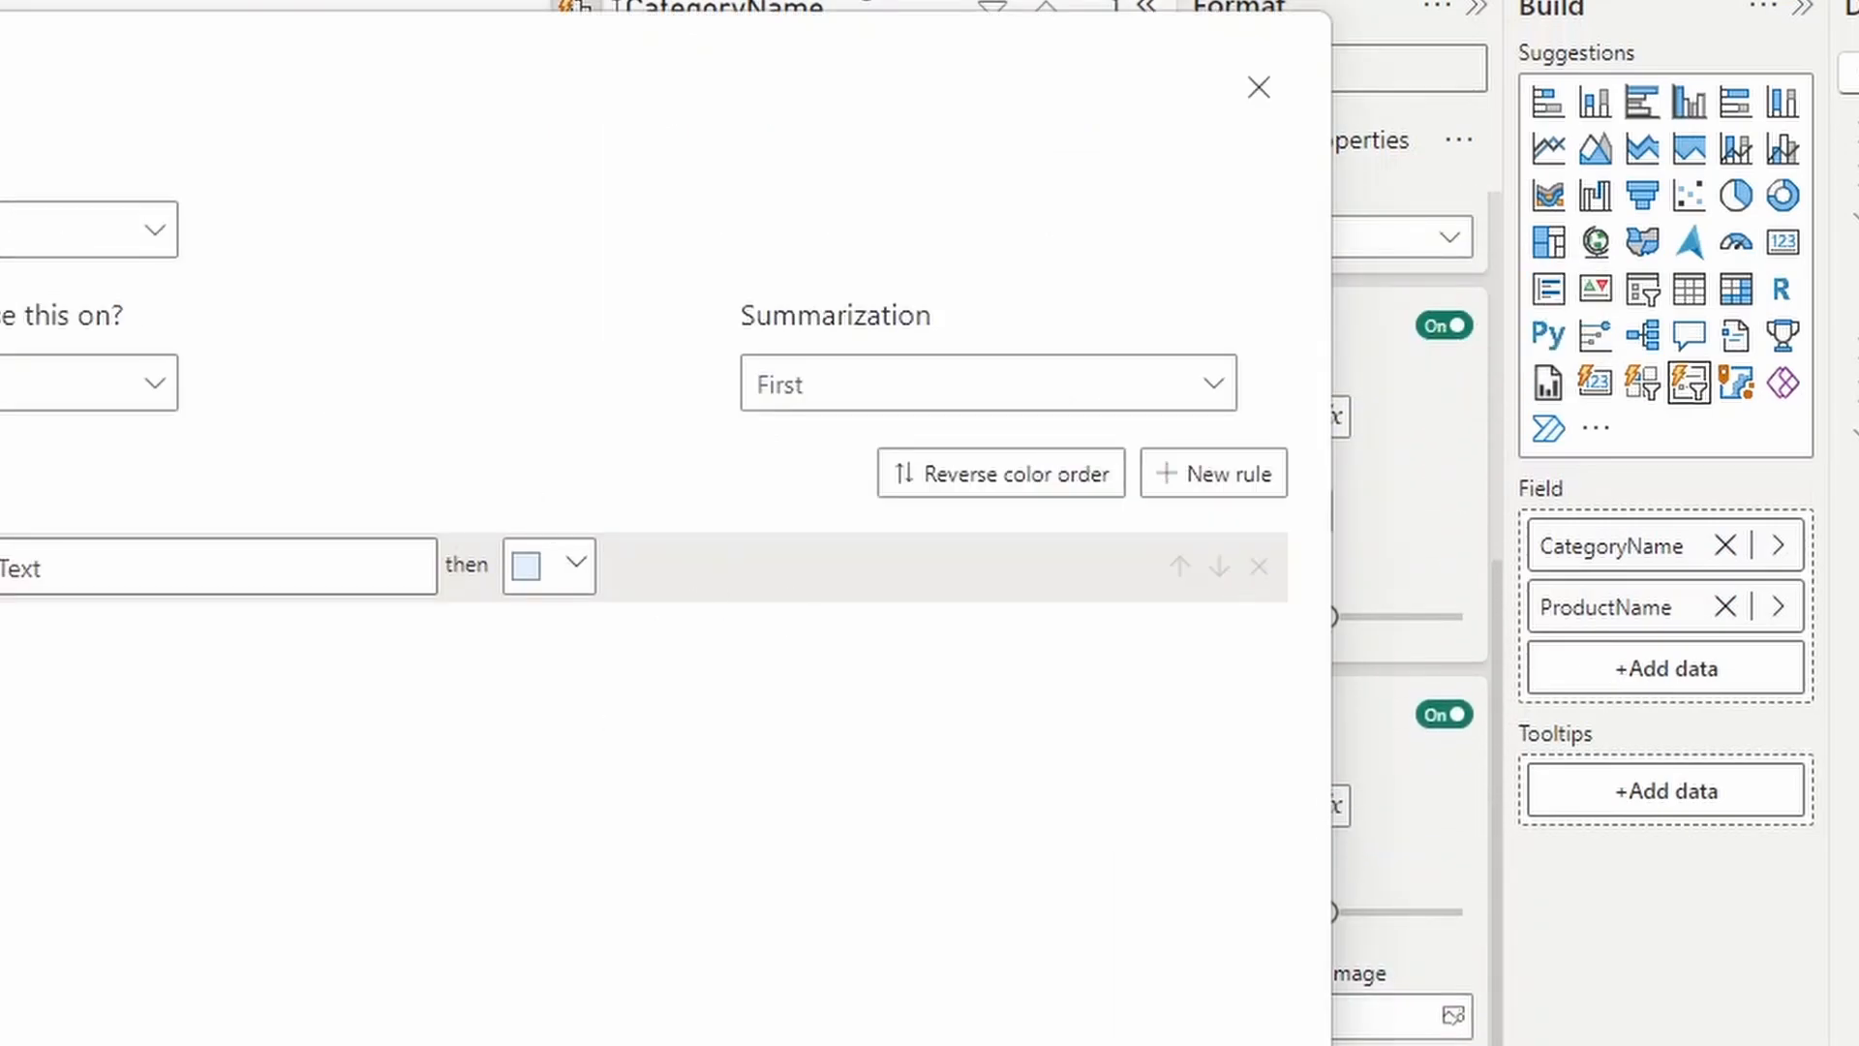
{"action": "left_click", "coordinate": [88, 230]}
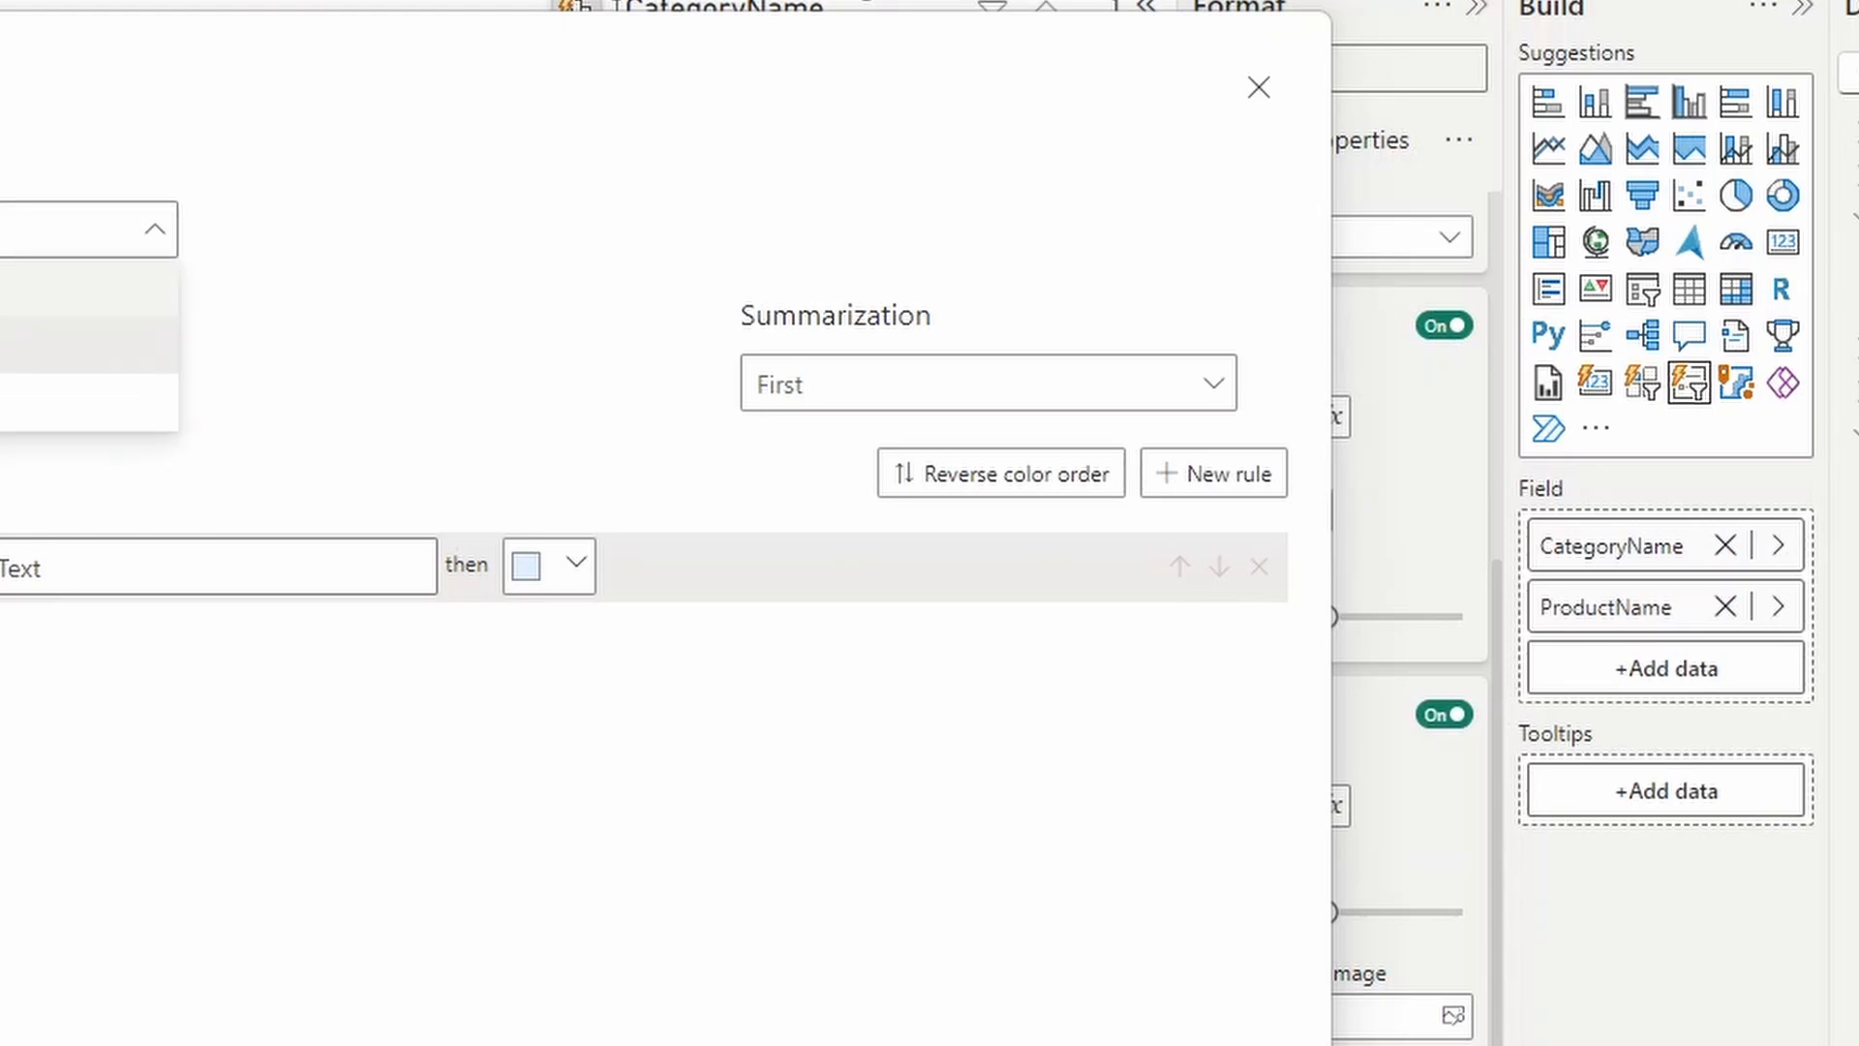
{"action": "left_click", "coordinate": [87, 349]}
{"action": "left_click", "coordinate": [87, 384]}
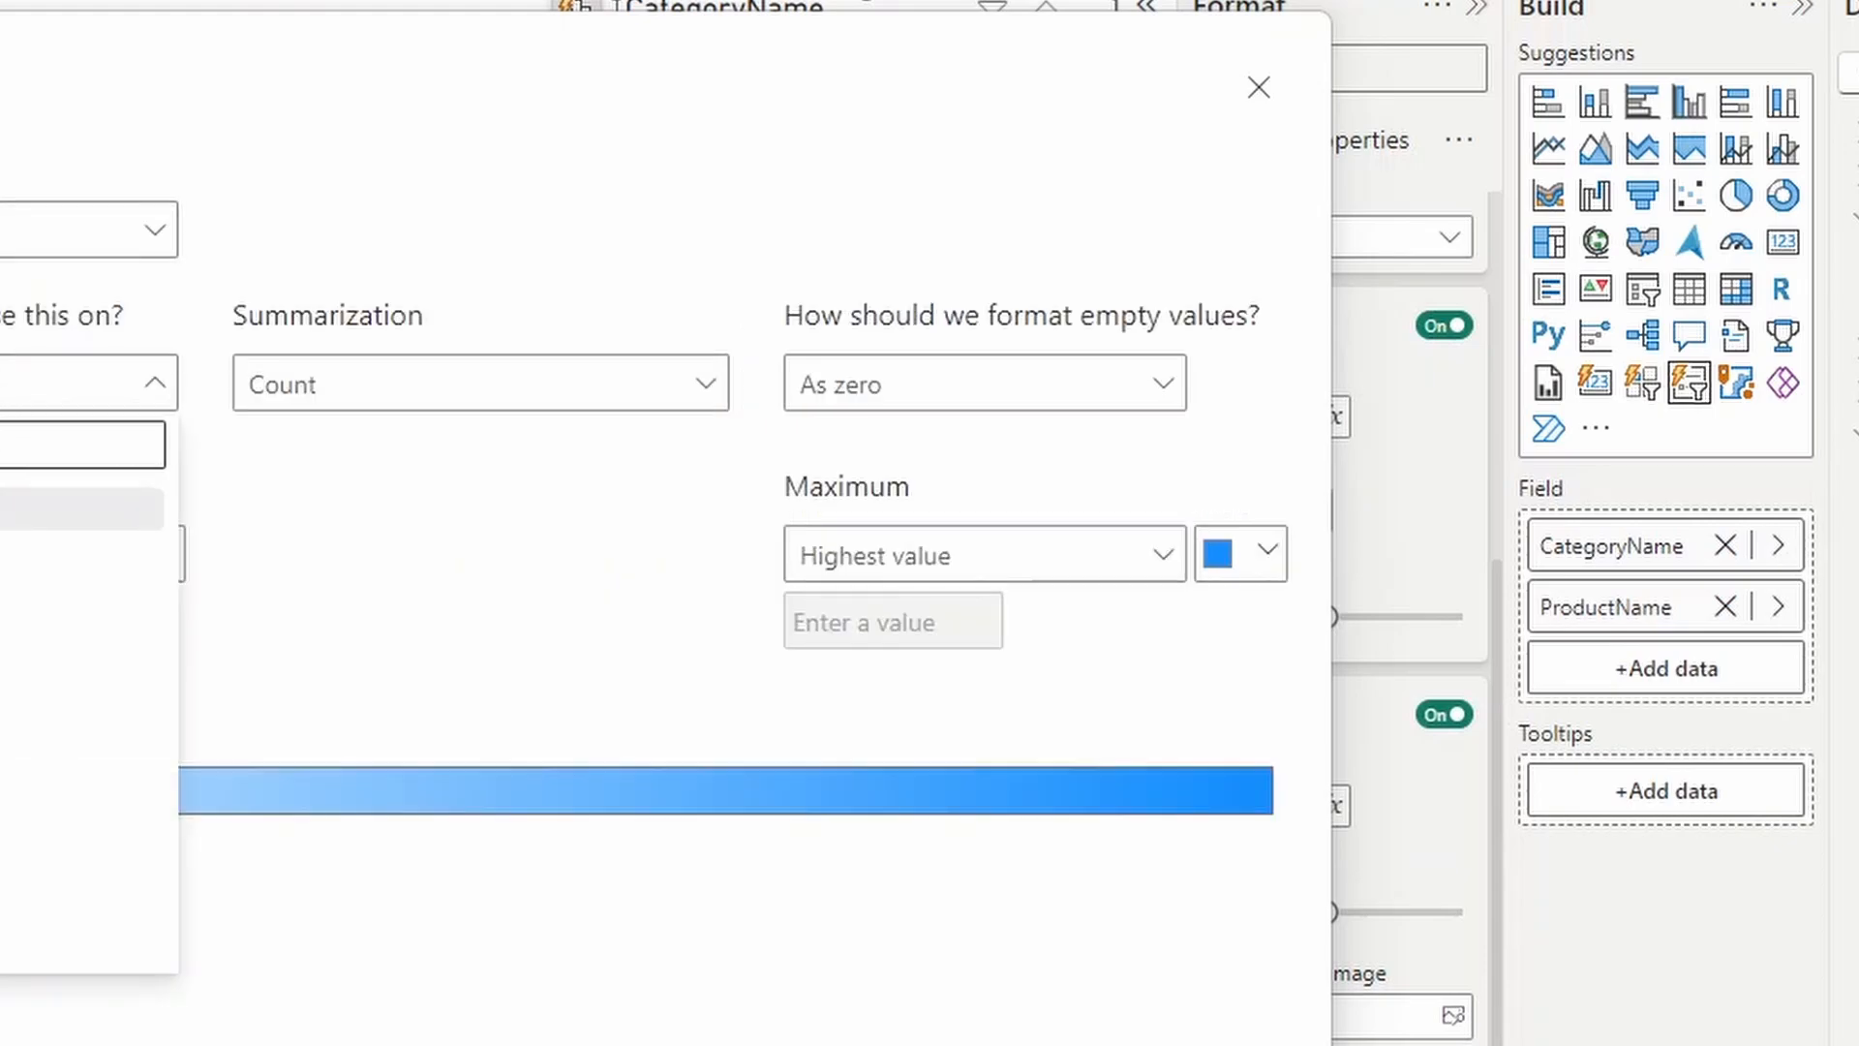
{"action": "left_click", "coordinate": [80, 596]}
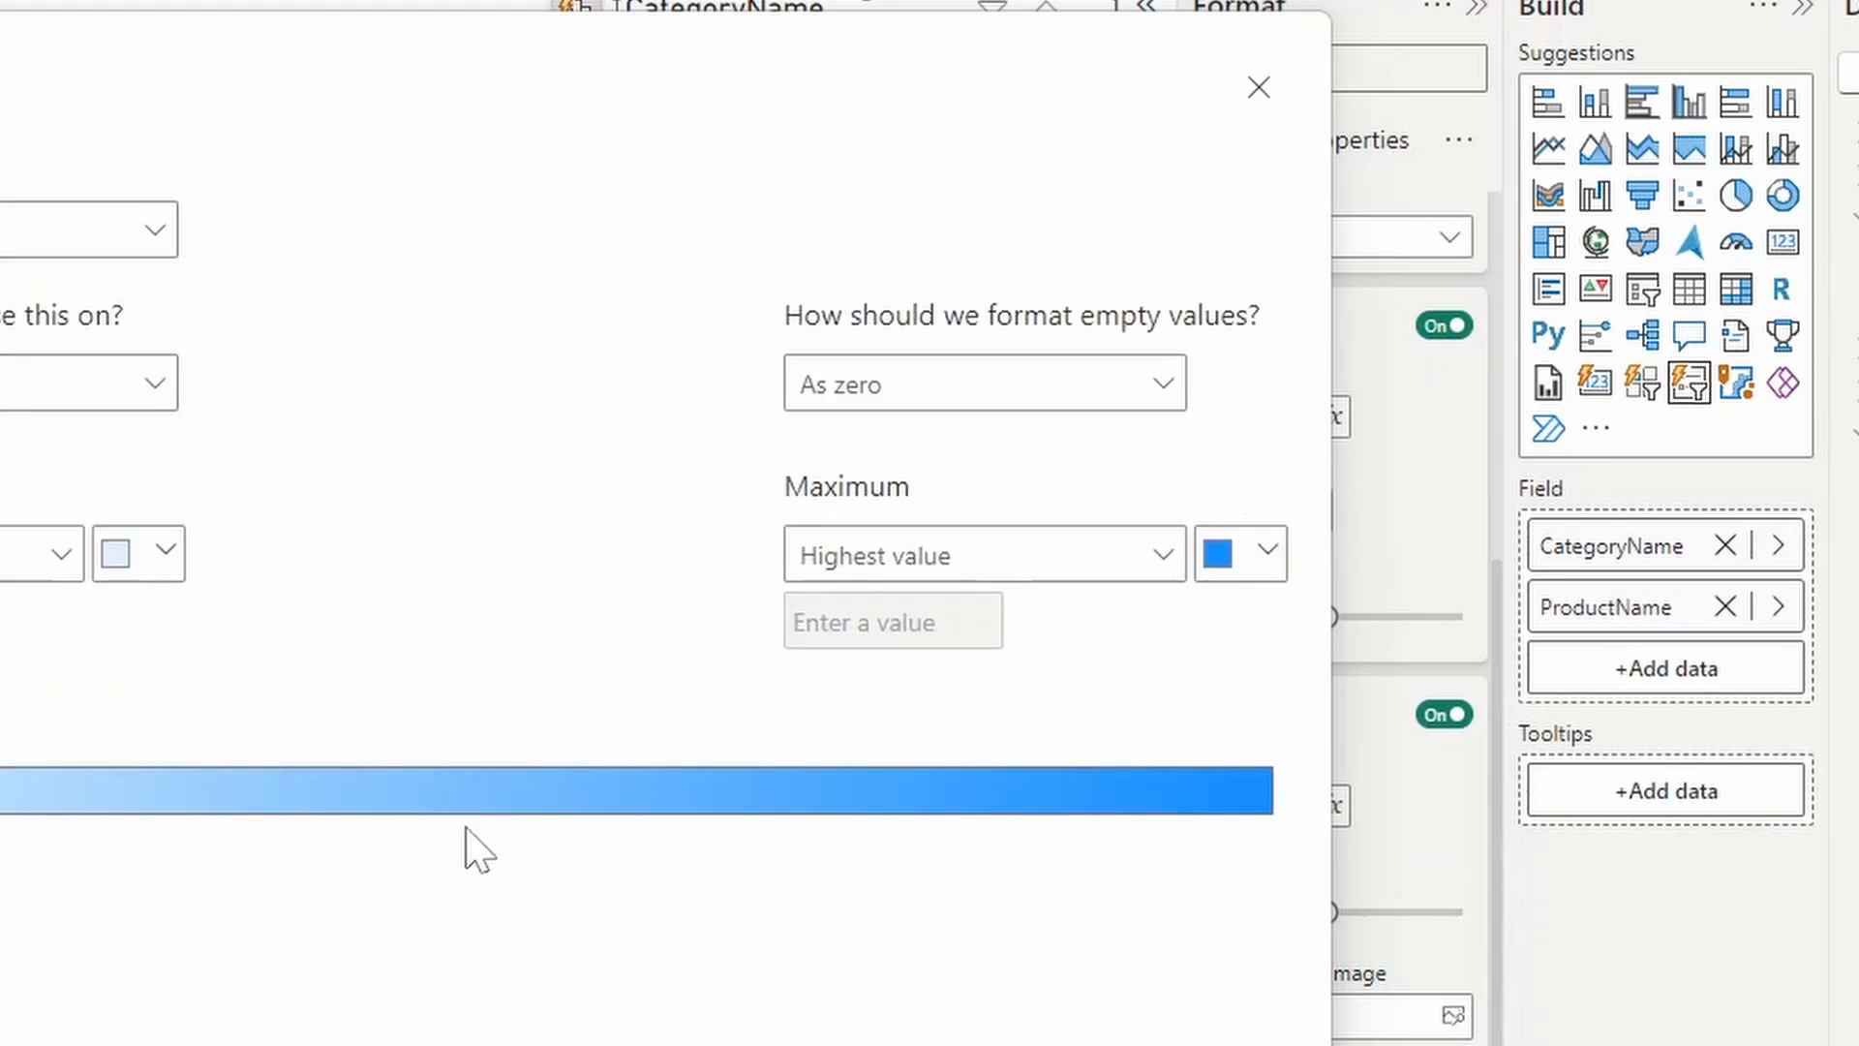
{"action": "key", "text": "Return"}
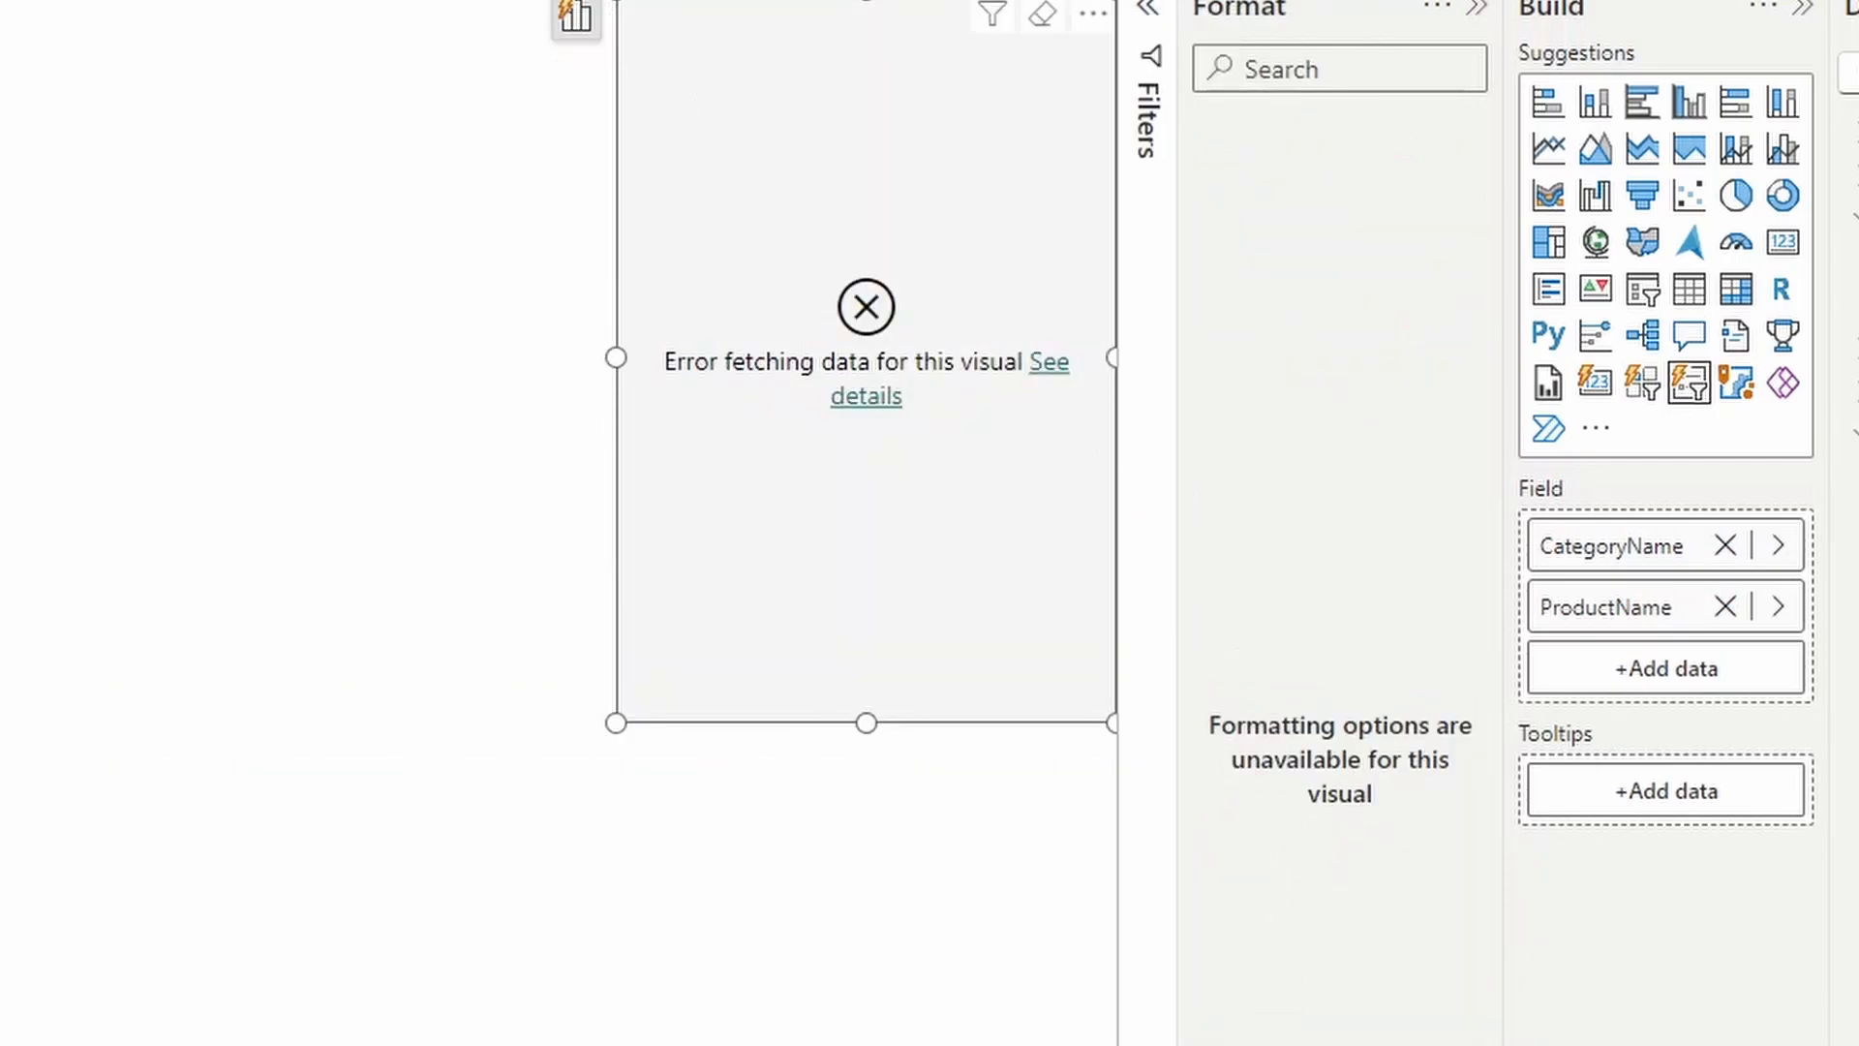
View and dismiss the details of the data-fetching error
{"action": "left_click", "coordinate": [866, 395]}
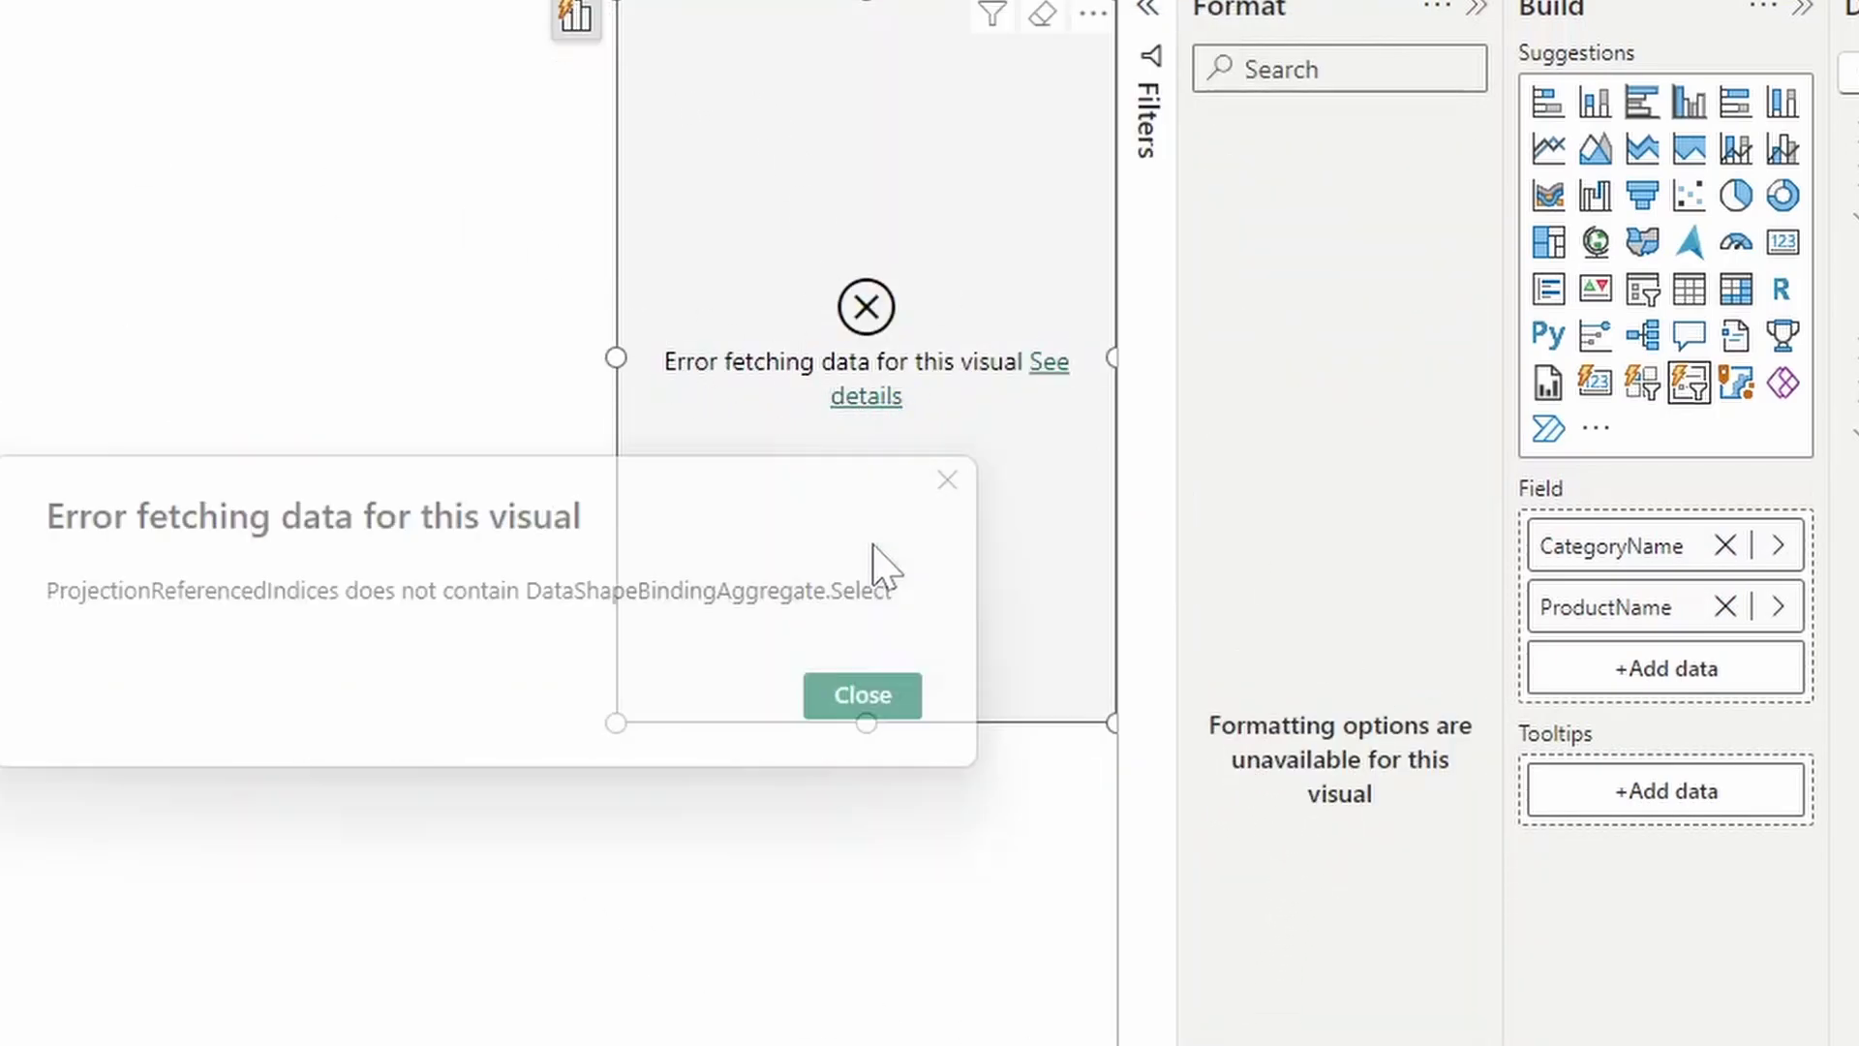
{"action": "left_click", "coordinate": [863, 696]}
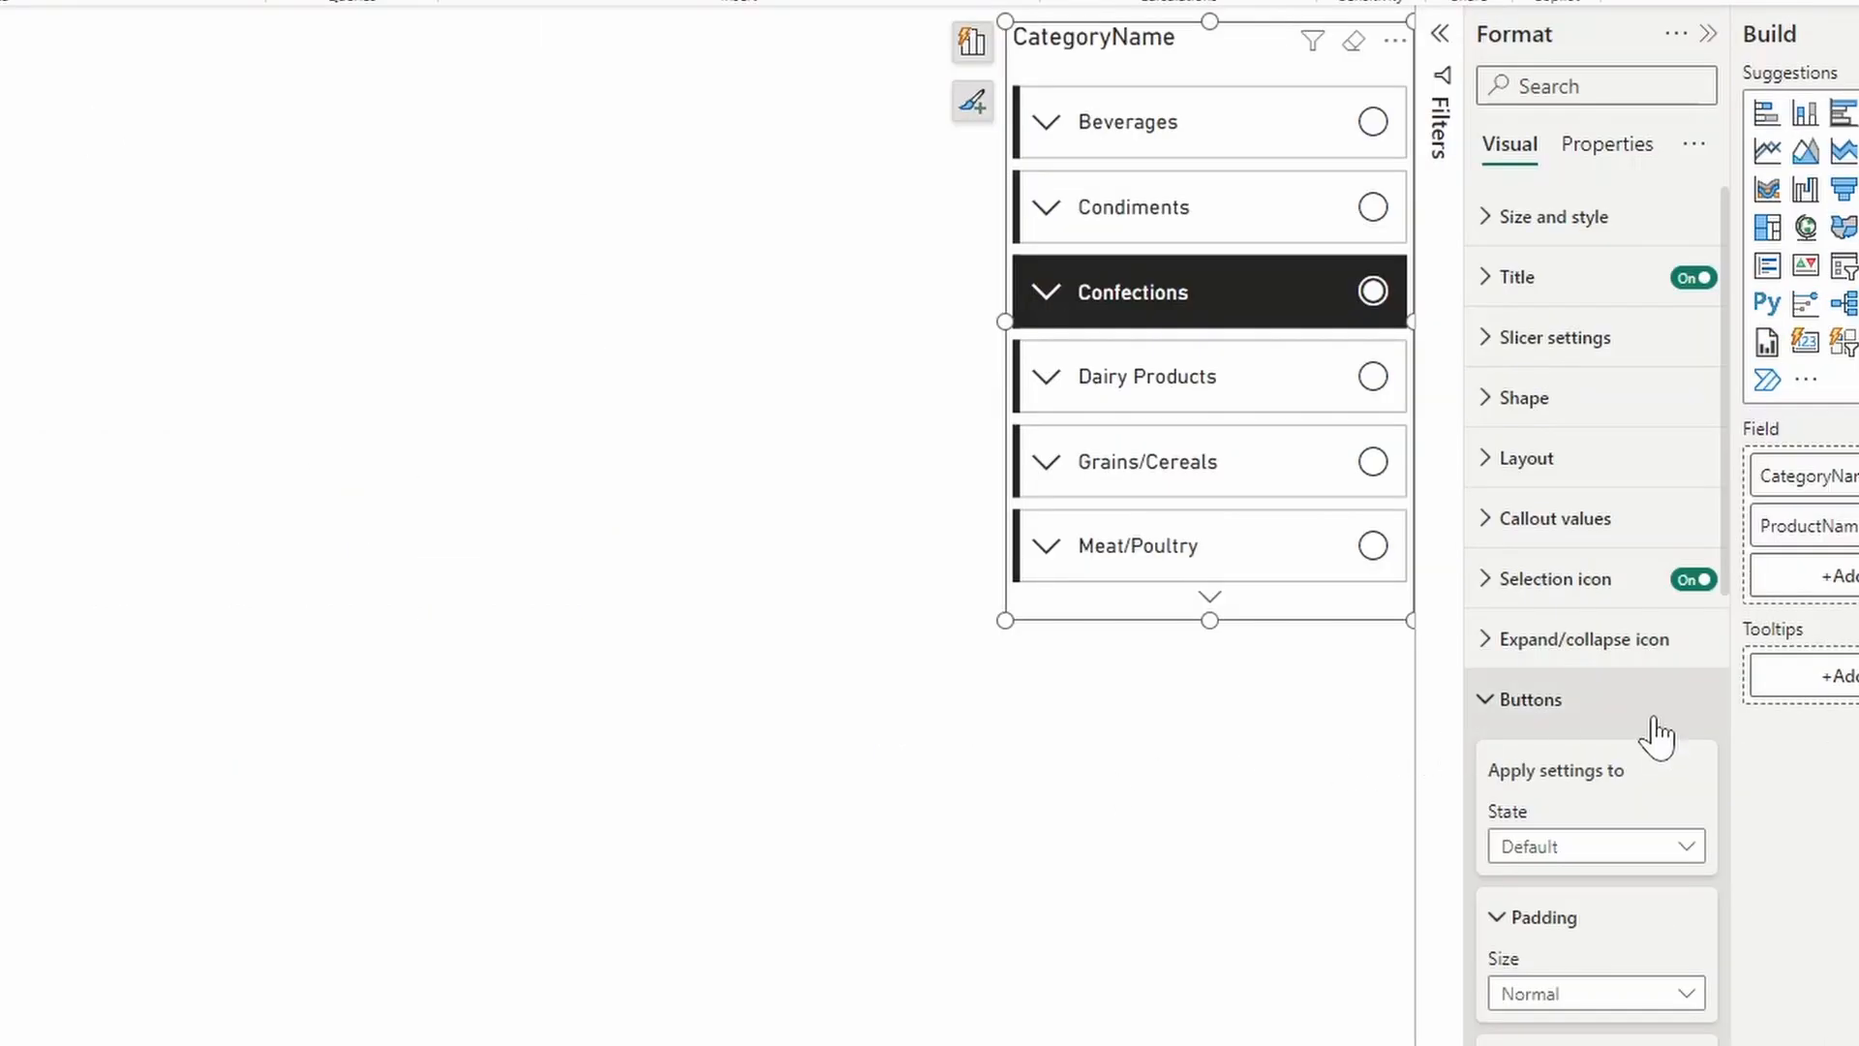
{"action": "scroll", "coordinate": [1666, 749], "scroll_direction": "down", "scroll_amount": 2}
{"action": "scroll", "coordinate": [1666, 742], "scroll_direction": "down", "scroll_amount": 2}
{"action": "scroll", "coordinate": [1664, 734], "scroll_direction": "down", "scroll_amount": 3}
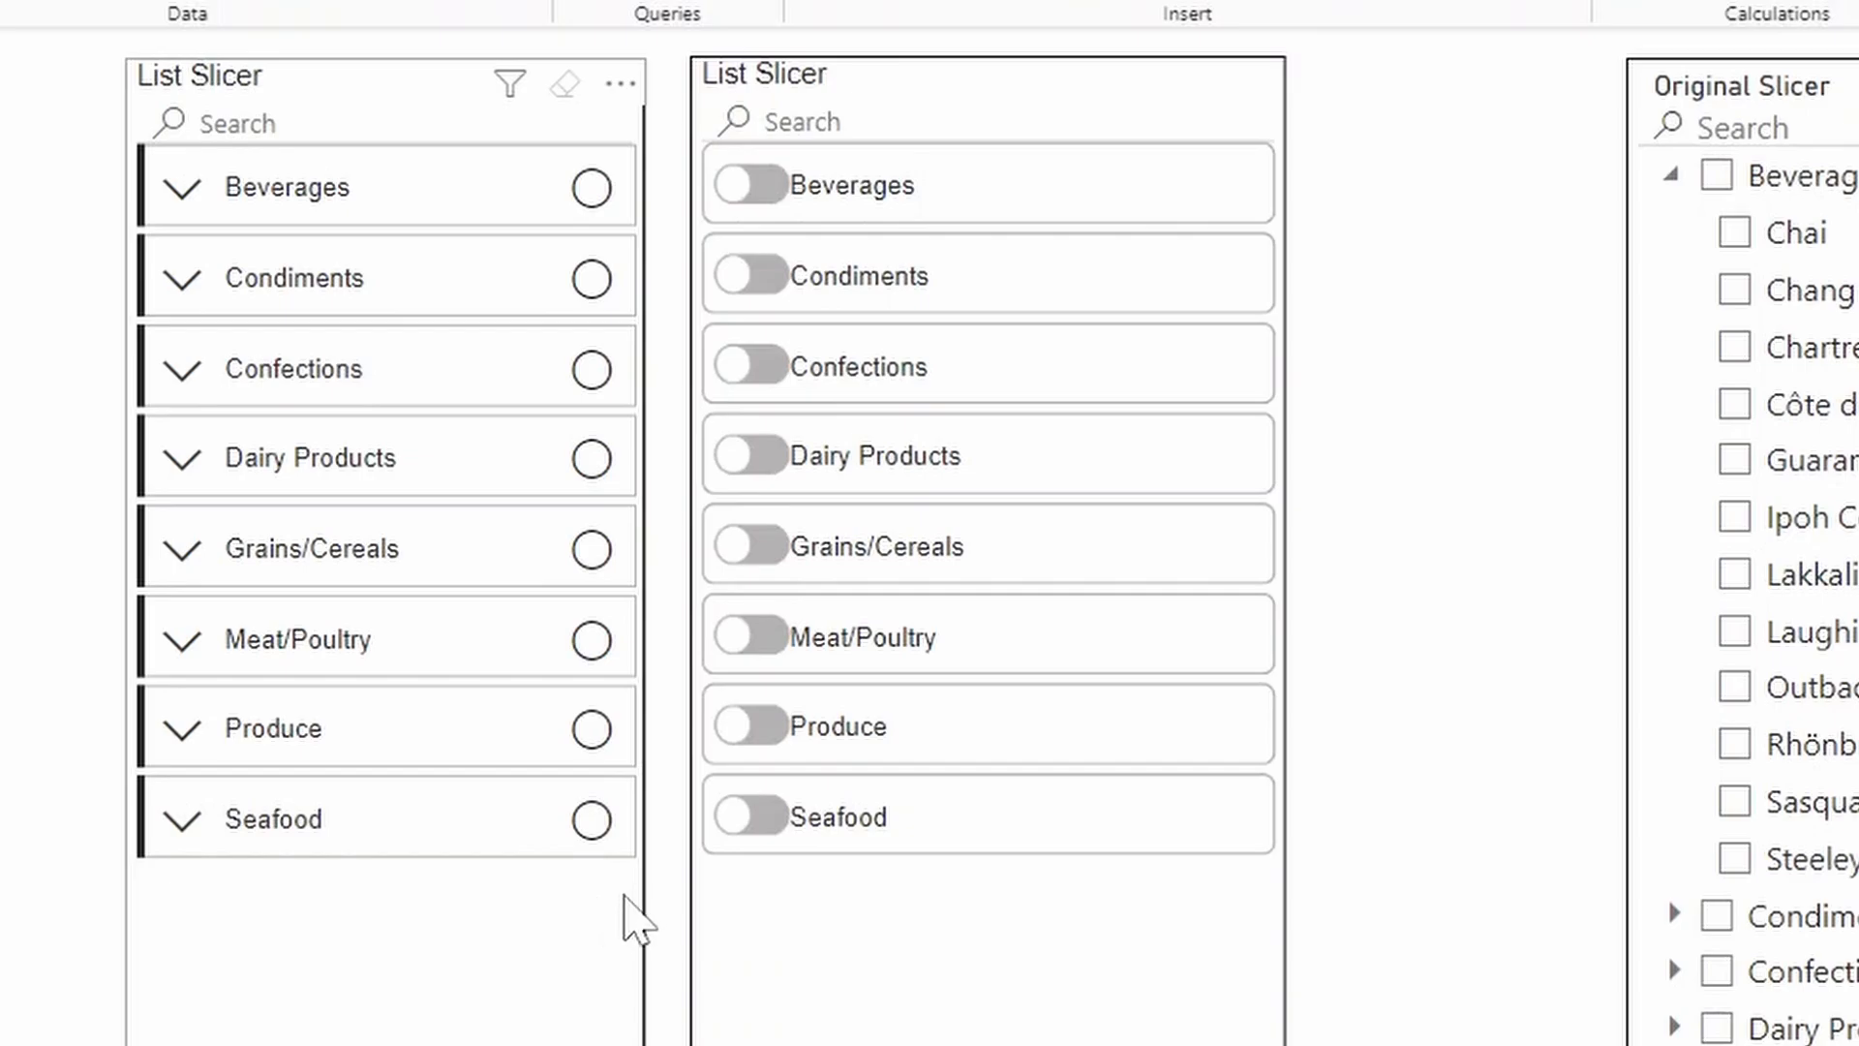
{"action": "mouse_move", "coordinate": [1082, 114]}
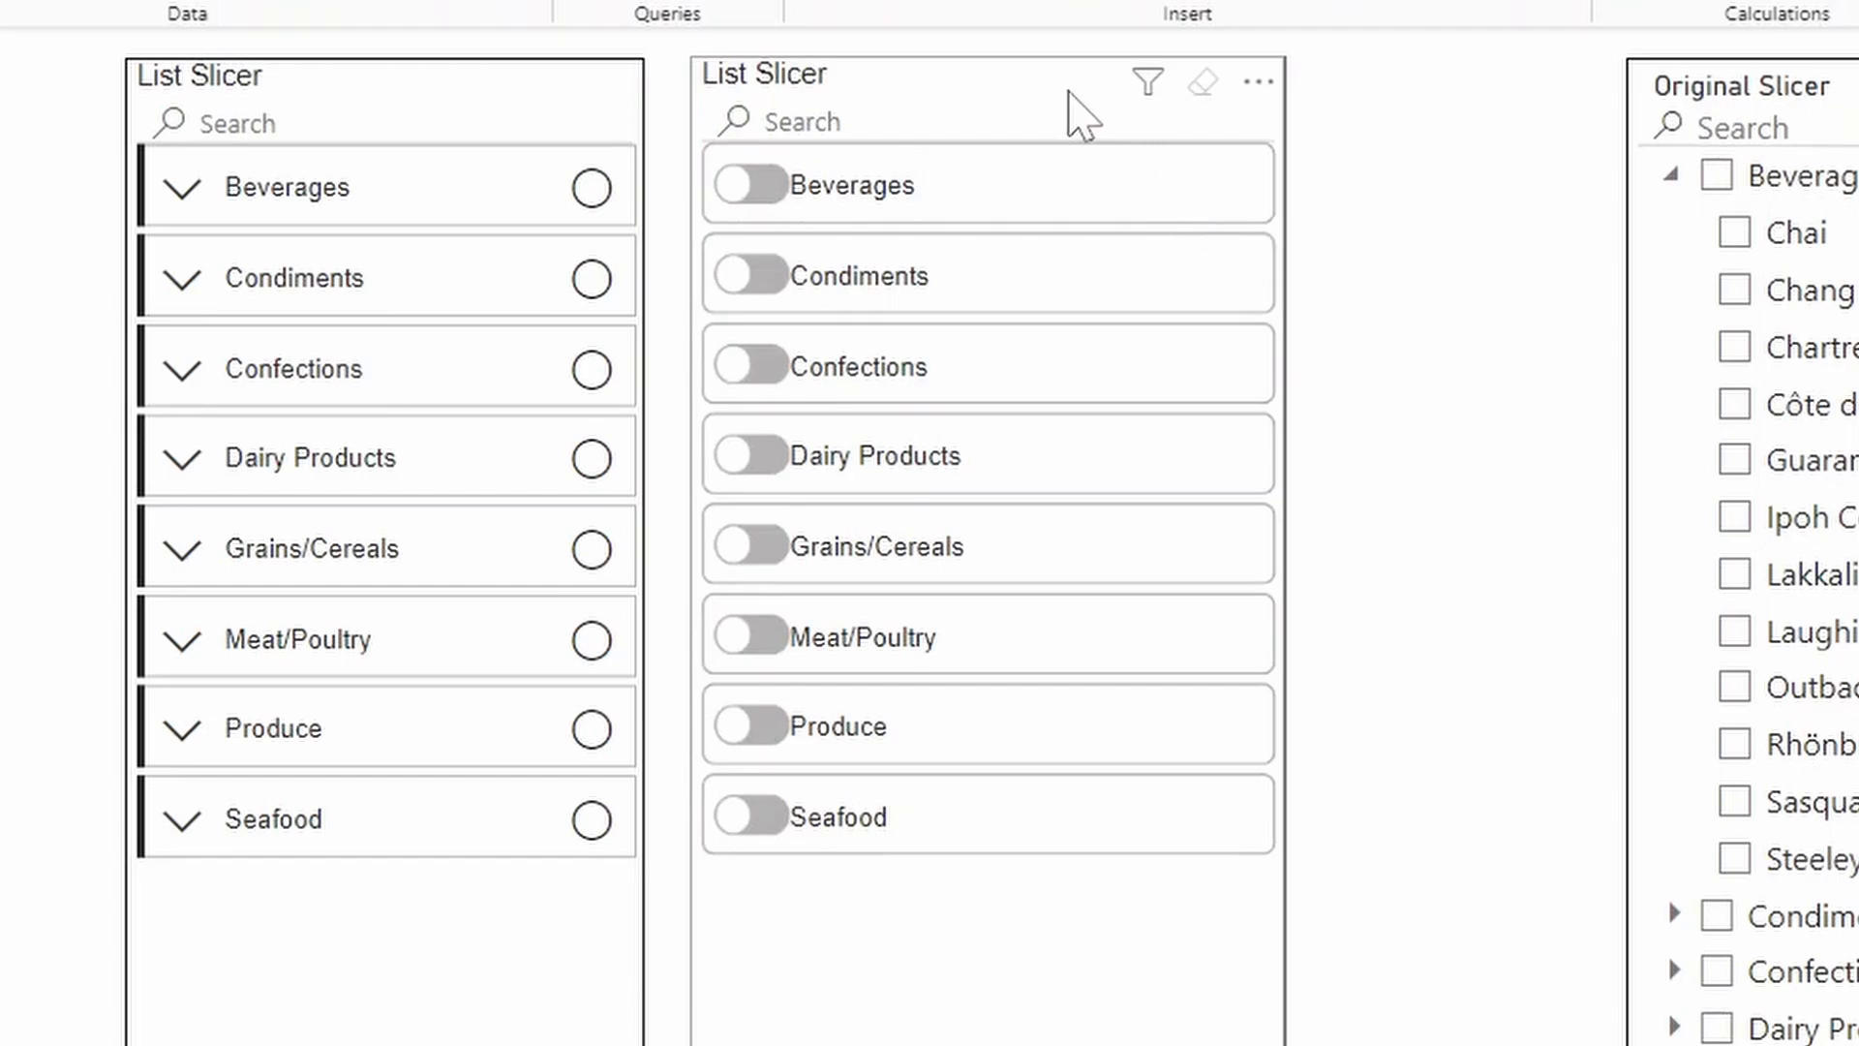
Filter the report to Condiments with the toggle List Slicer and switch to the toggle images folder
{"action": "left_click", "coordinate": [1057, 109]}
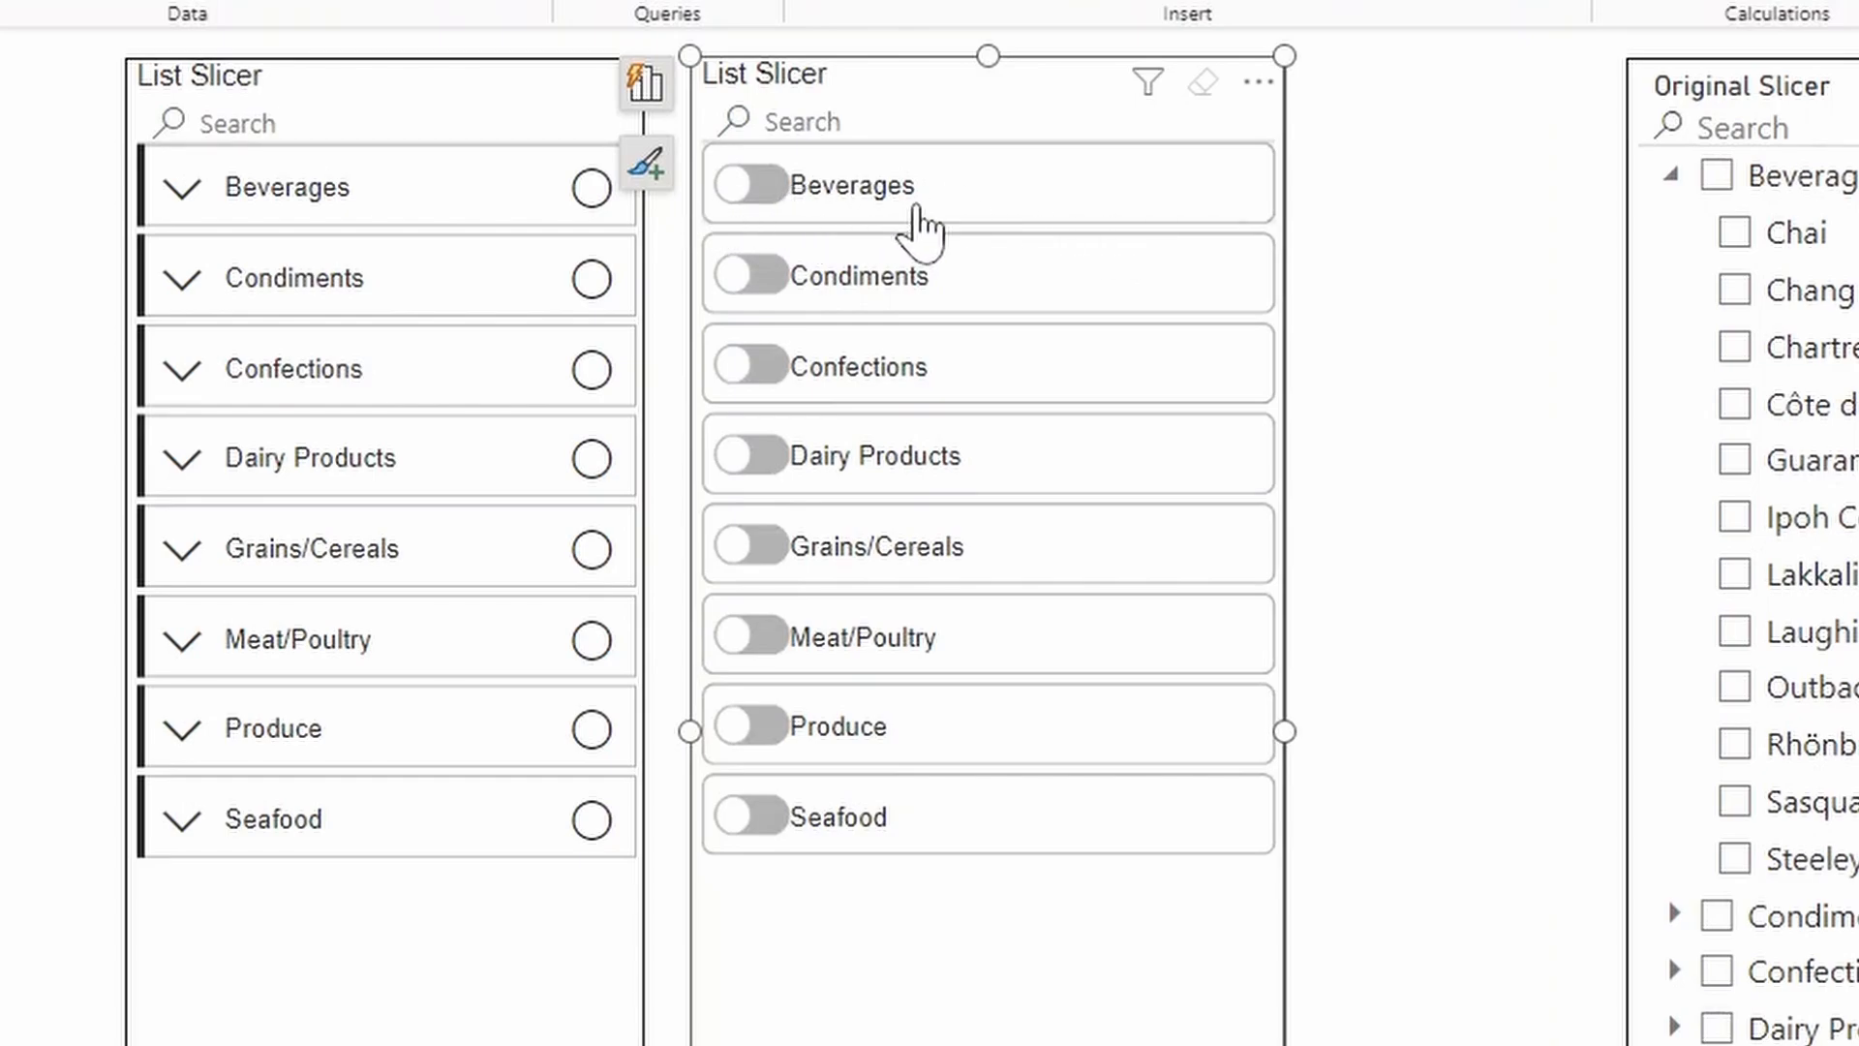
{"action": "left_click", "coordinate": [1047, 298]}
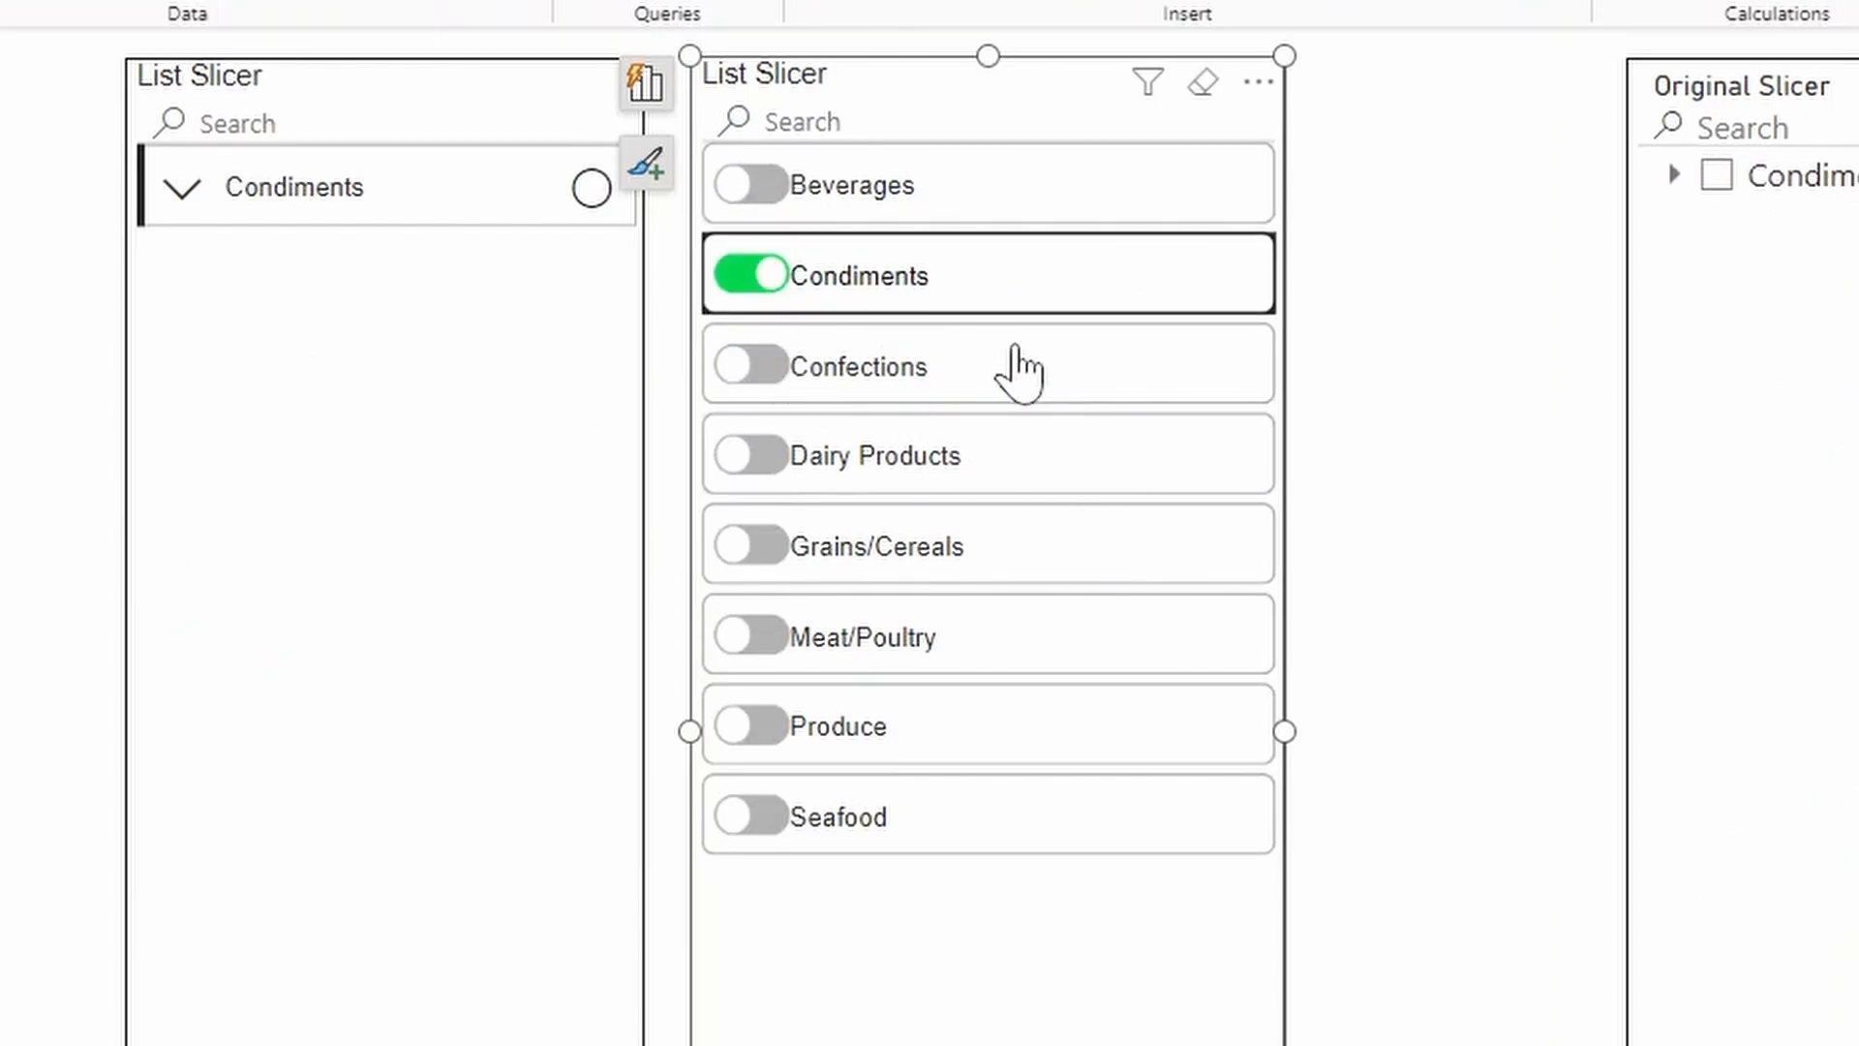
{"action": "key", "text": "alt+Tab"}
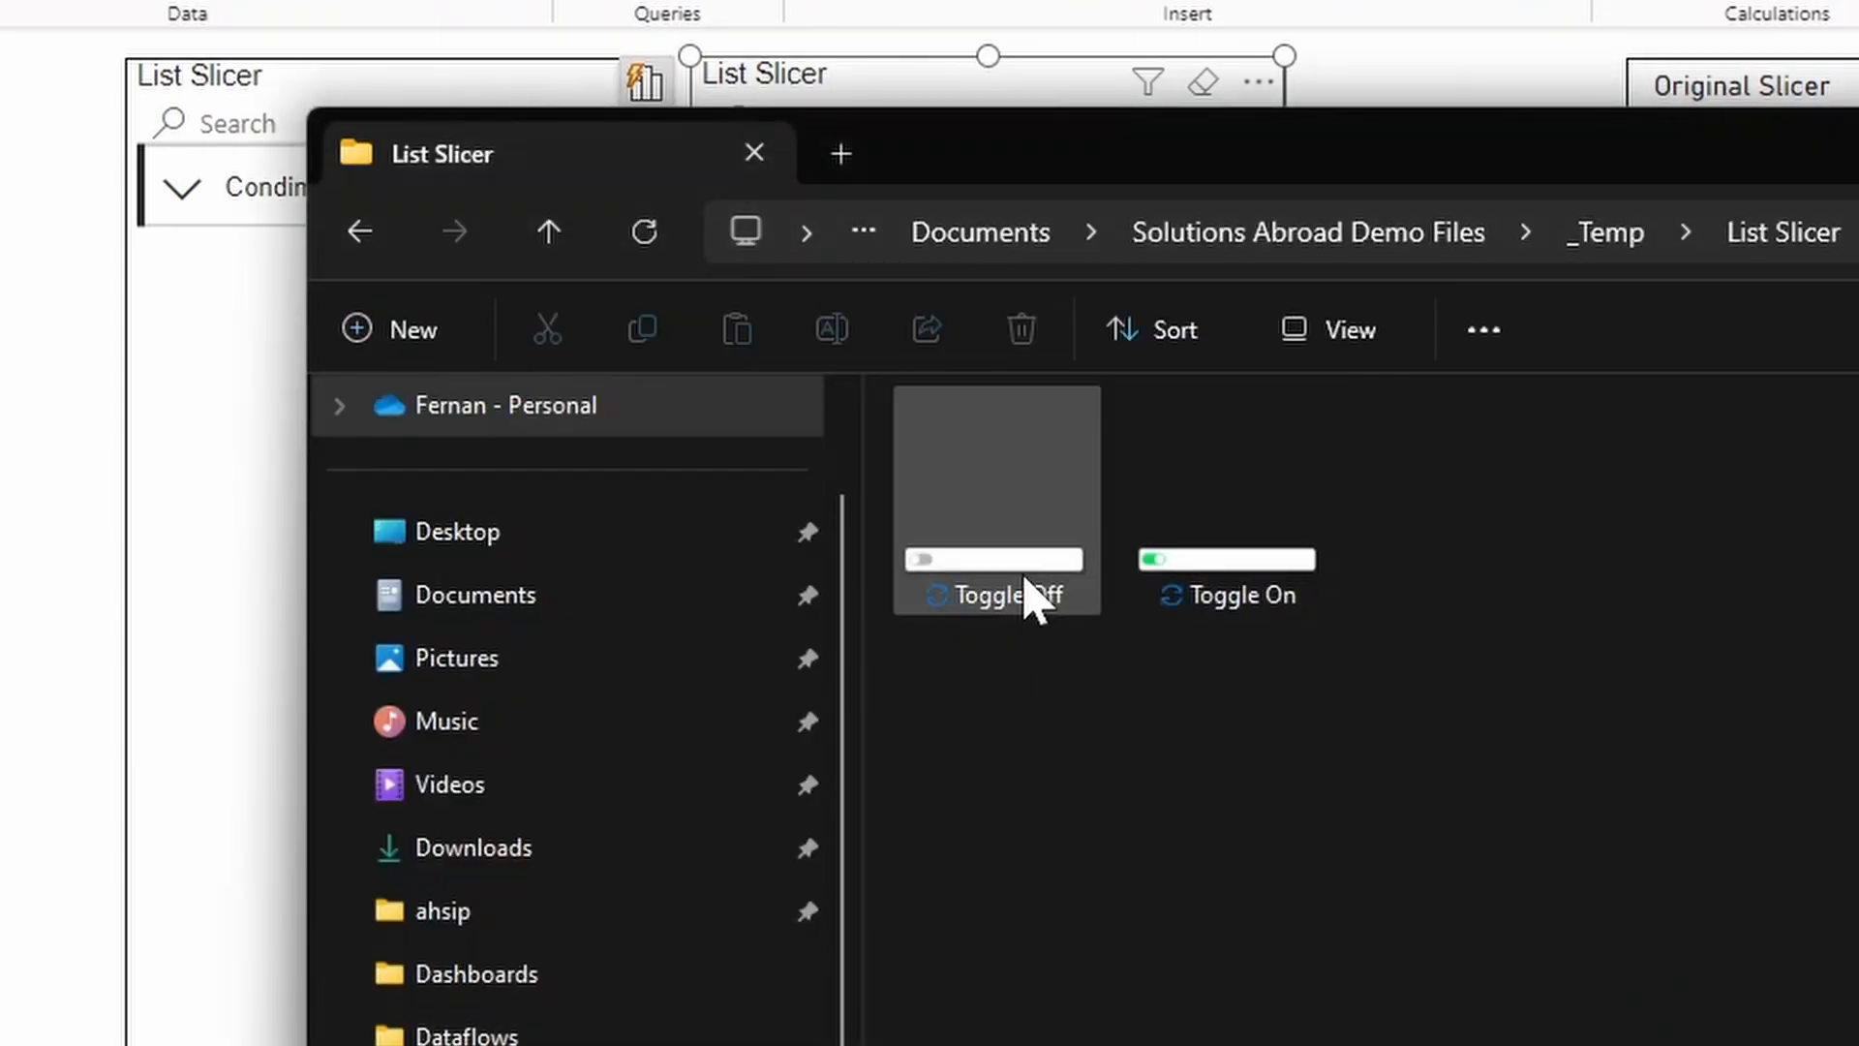
Preview the Toggle Off image in the List Slicer folder
{"action": "left_click", "coordinate": [994, 573]}
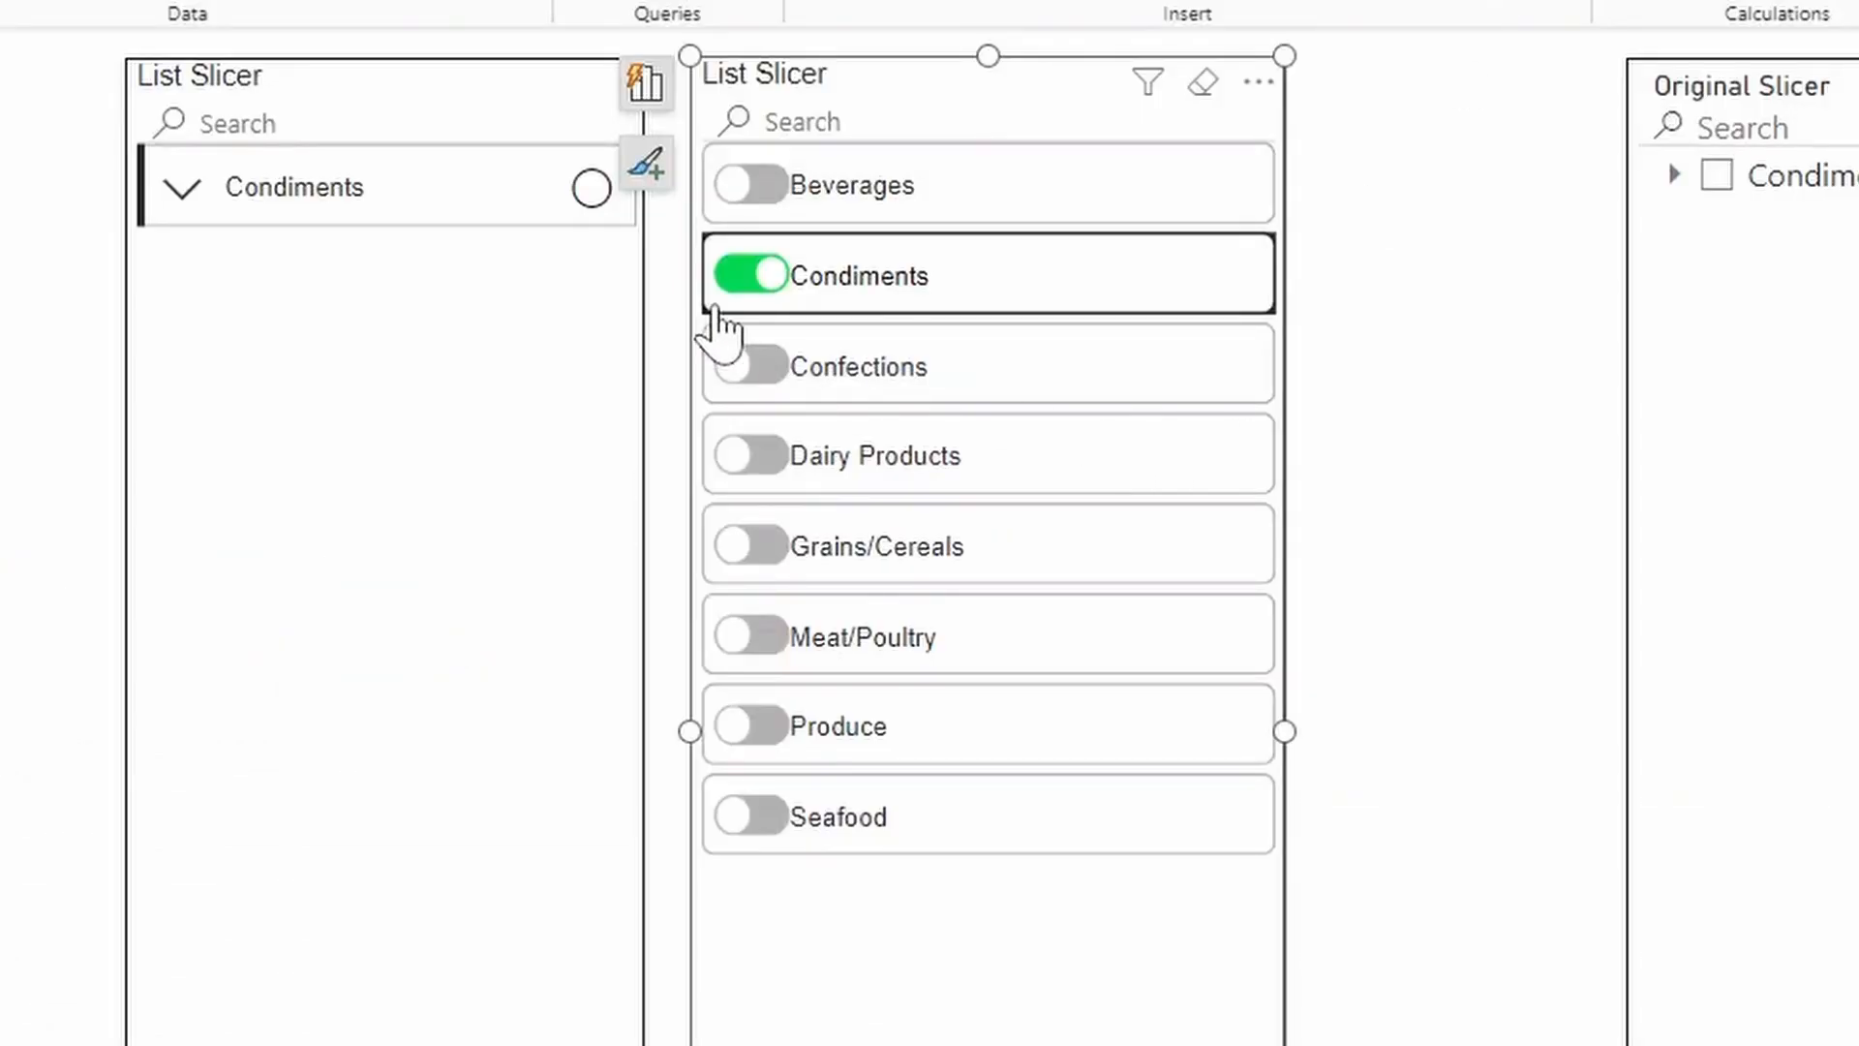
Clear the Condiments filter and set the CategoryName slicer buttons' background image to Toggle Off.png
{"action": "left_click", "coordinate": [1013, 277]}
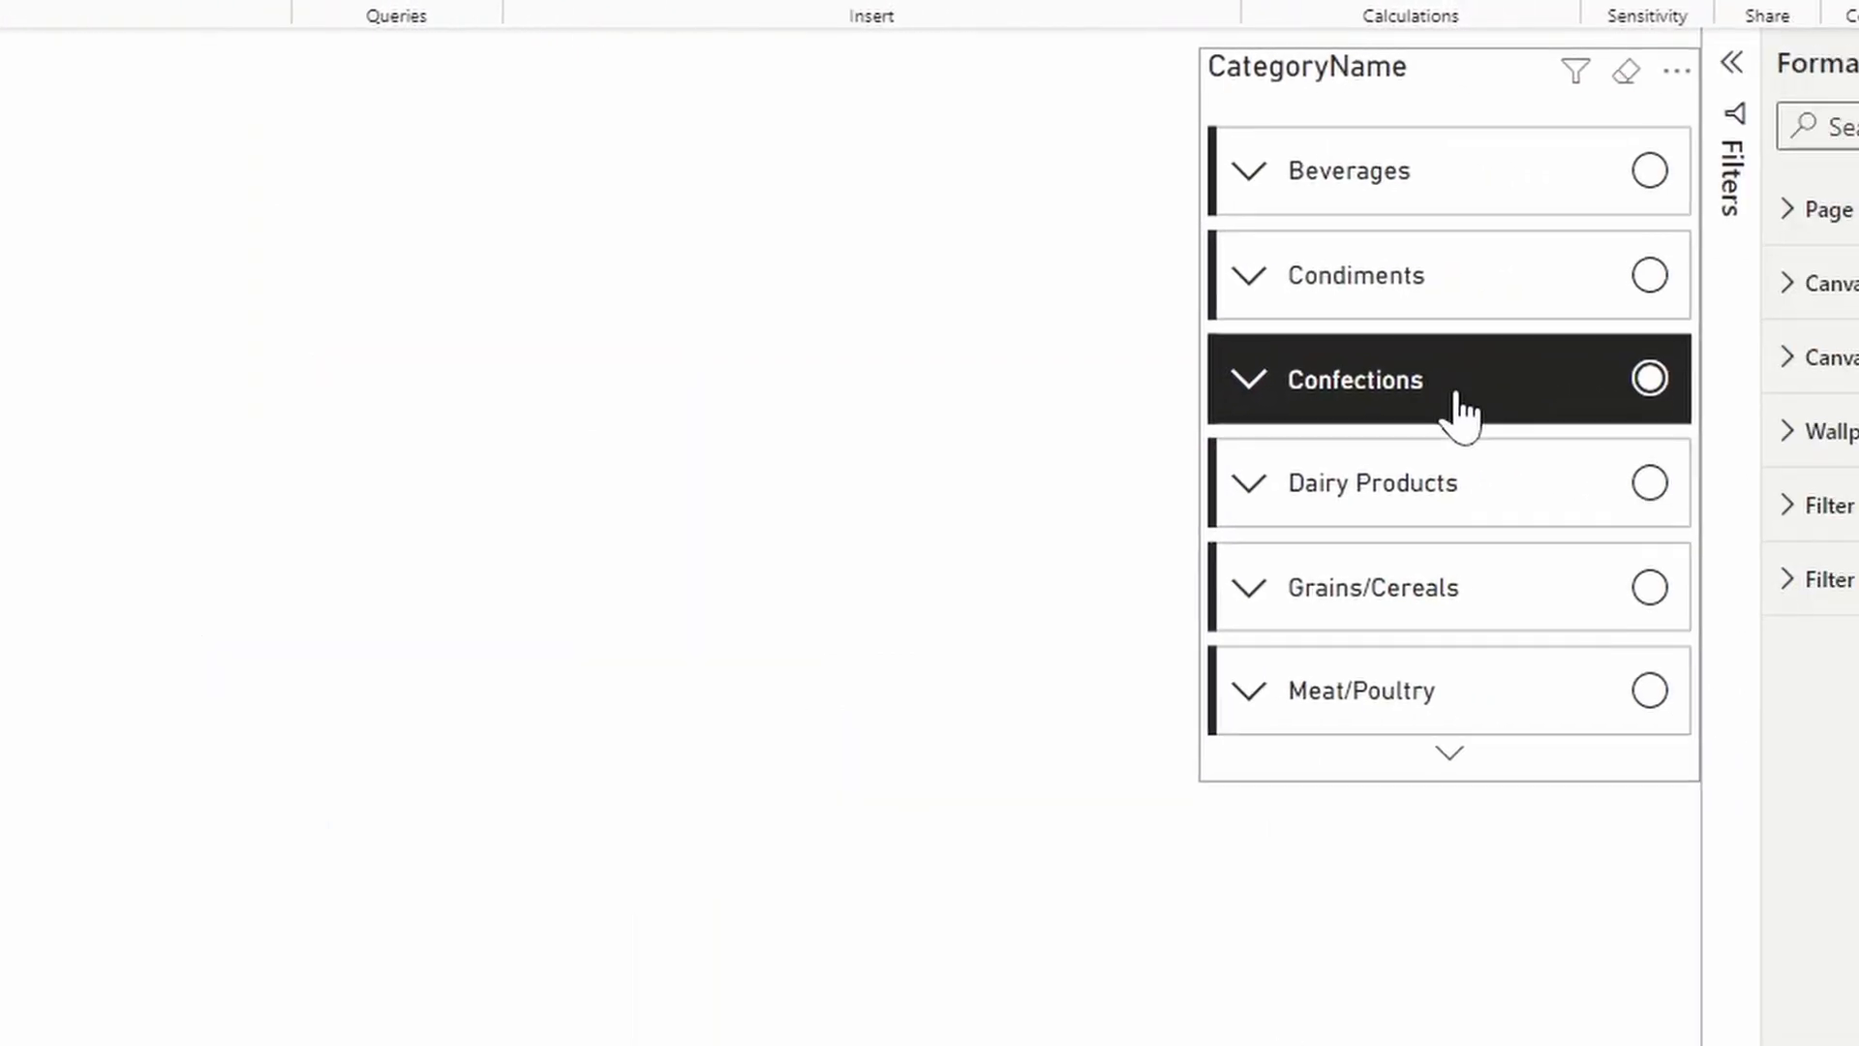
{"action": "left_click", "coordinate": [1134, 357]}
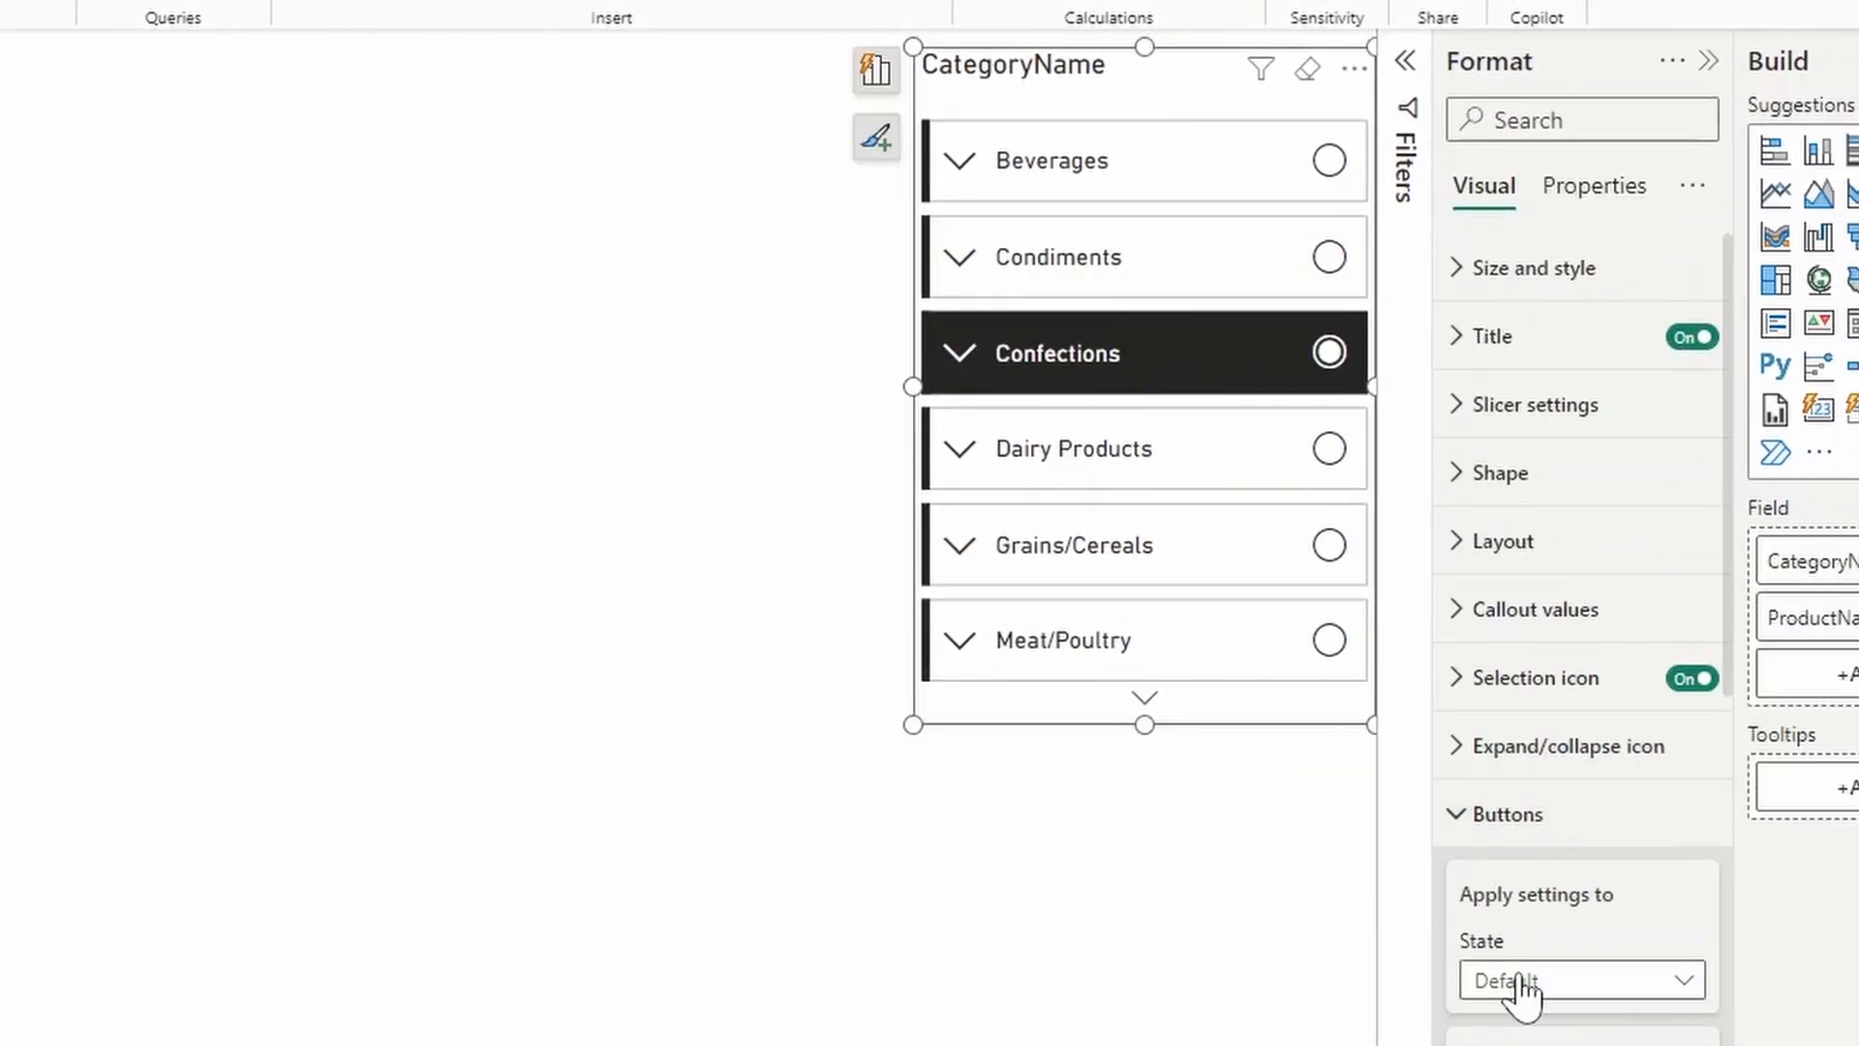
{"action": "scroll", "coordinate": [1525, 945], "scroll_direction": "down", "scroll_amount": 5}
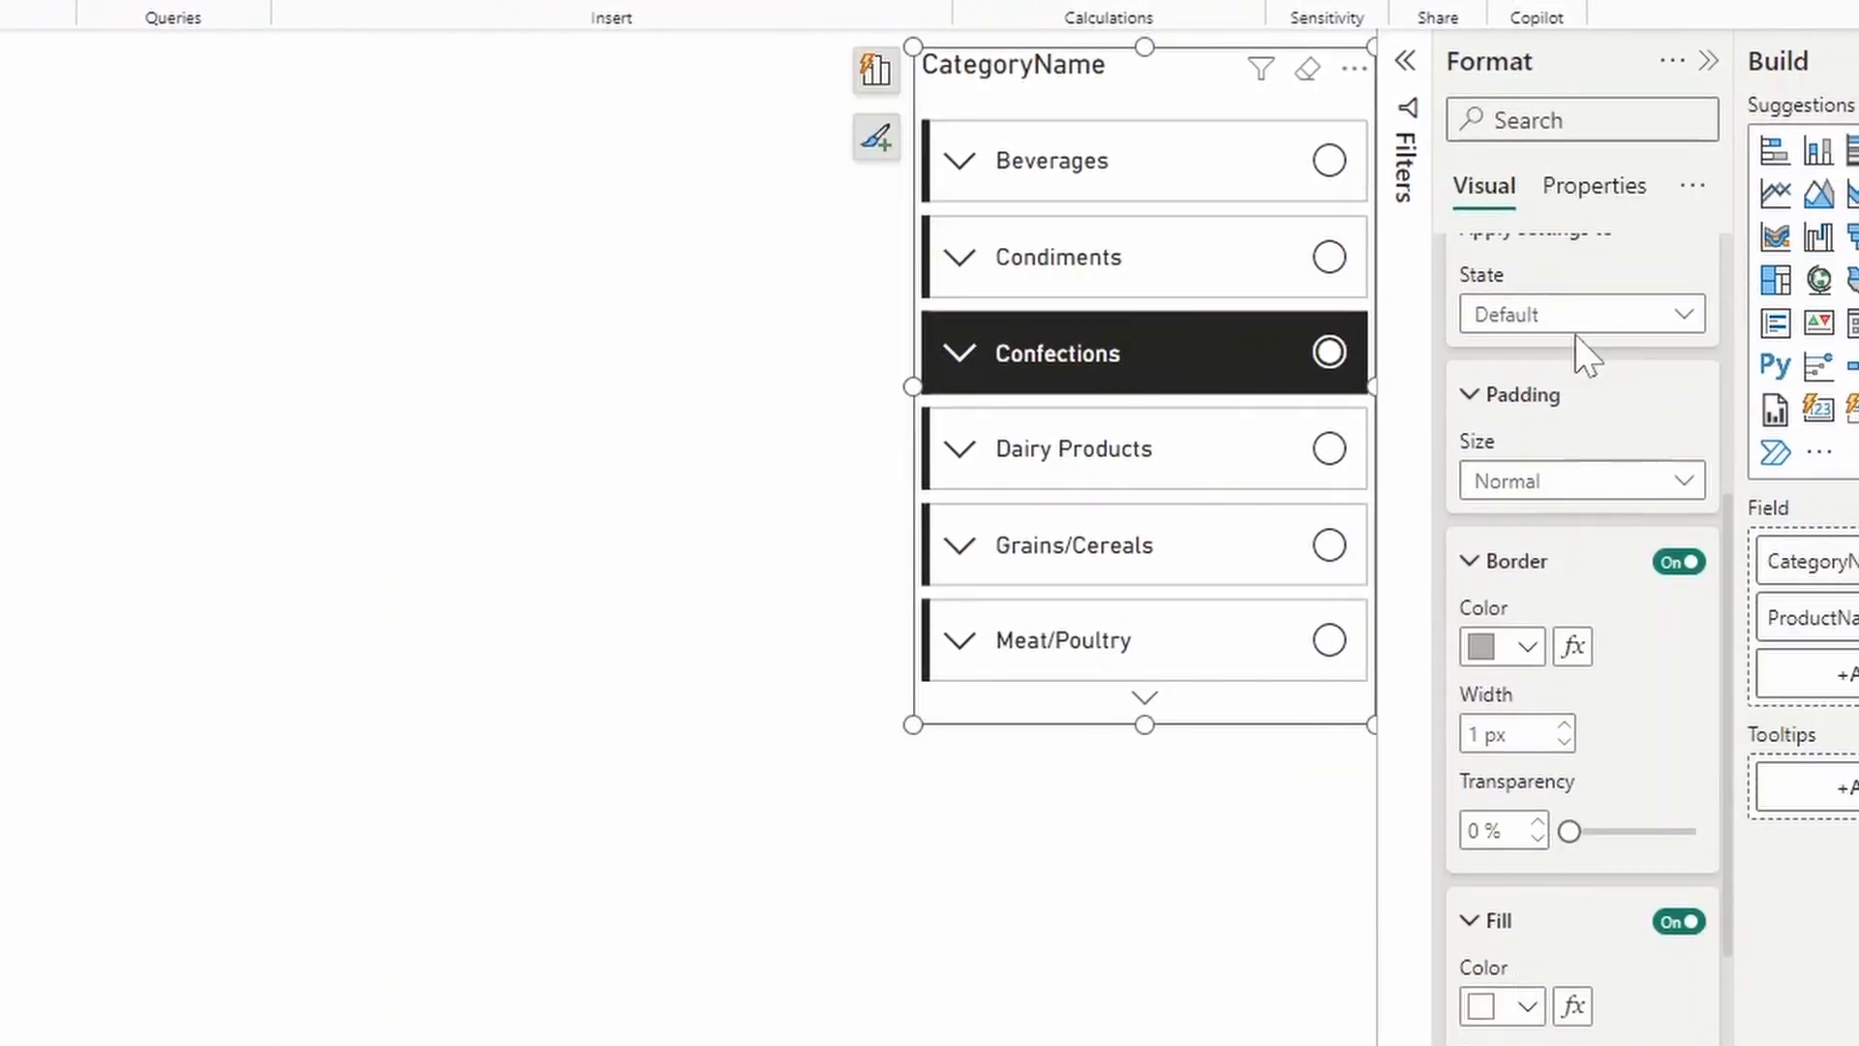
{"action": "scroll", "coordinate": [1583, 346], "scroll_direction": "up", "scroll_amount": 2}
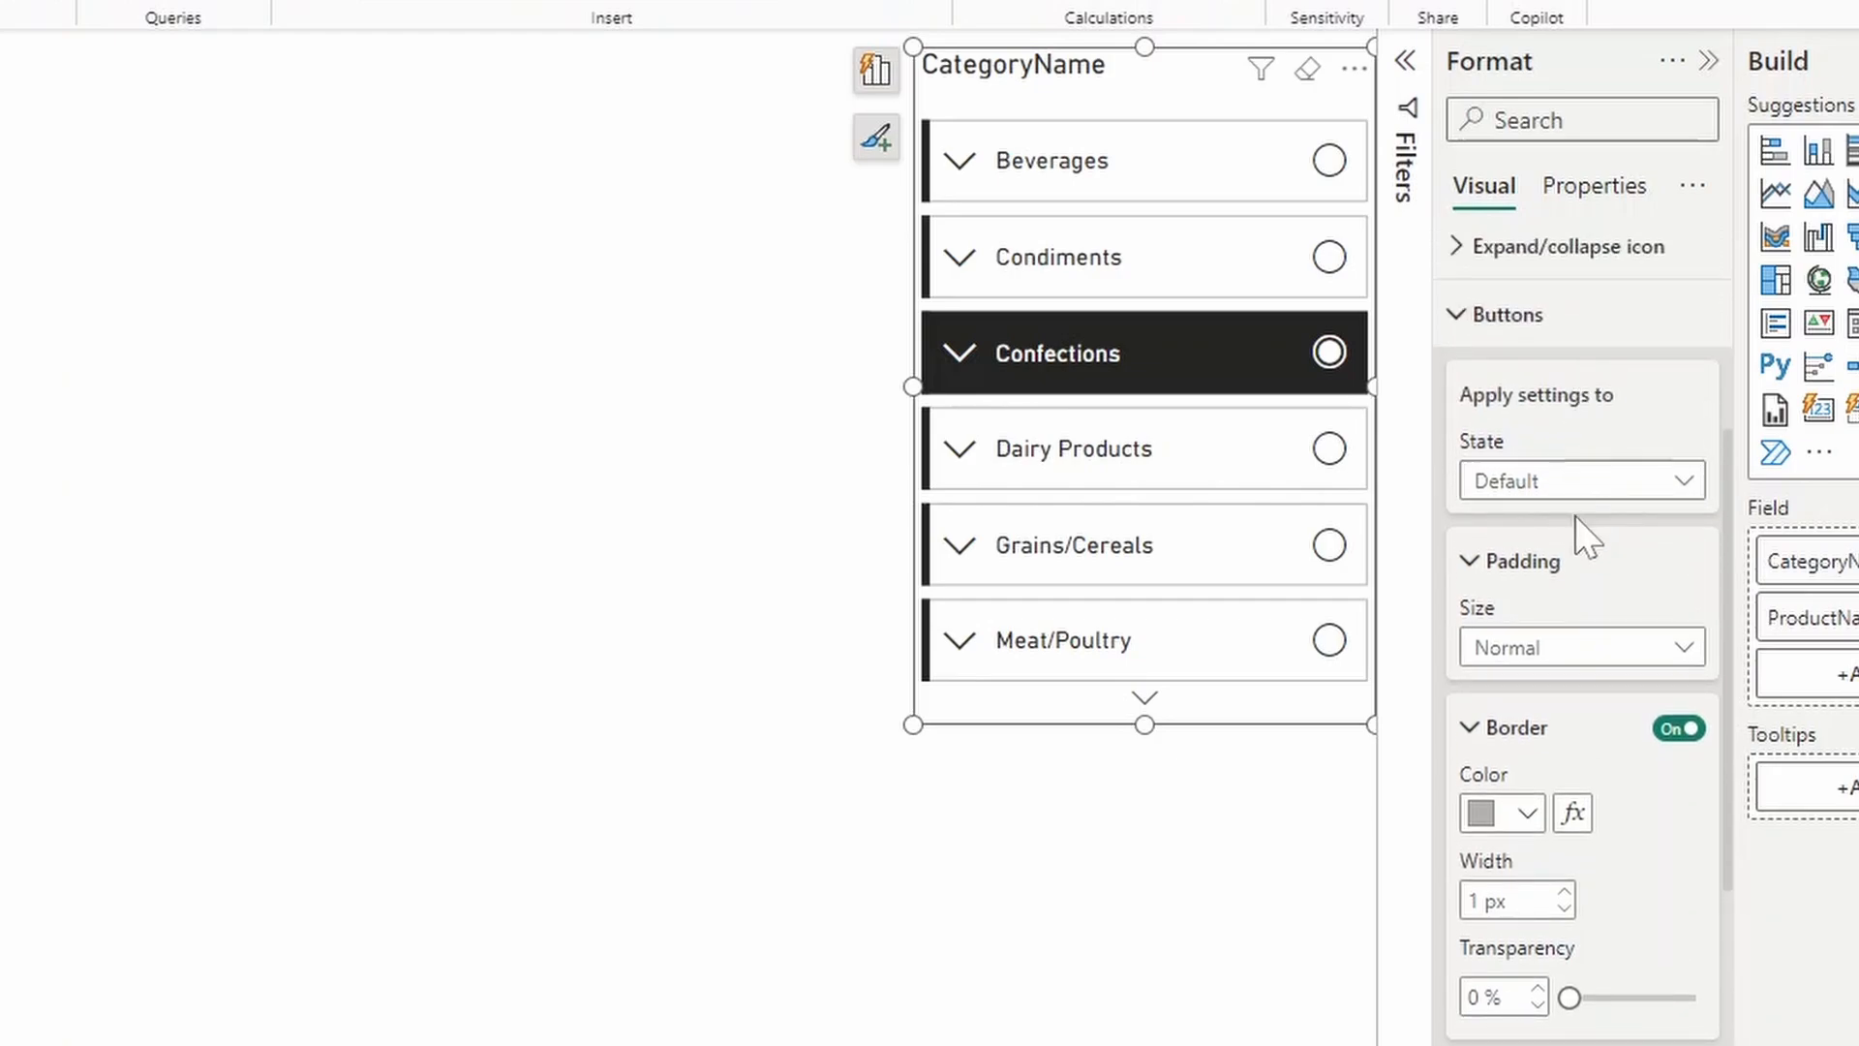
{"action": "scroll", "coordinate": [1584, 538], "scroll_direction": "down", "scroll_amount": 4}
{"action": "scroll", "coordinate": [1583, 537], "scroll_direction": "down", "scroll_amount": 3}
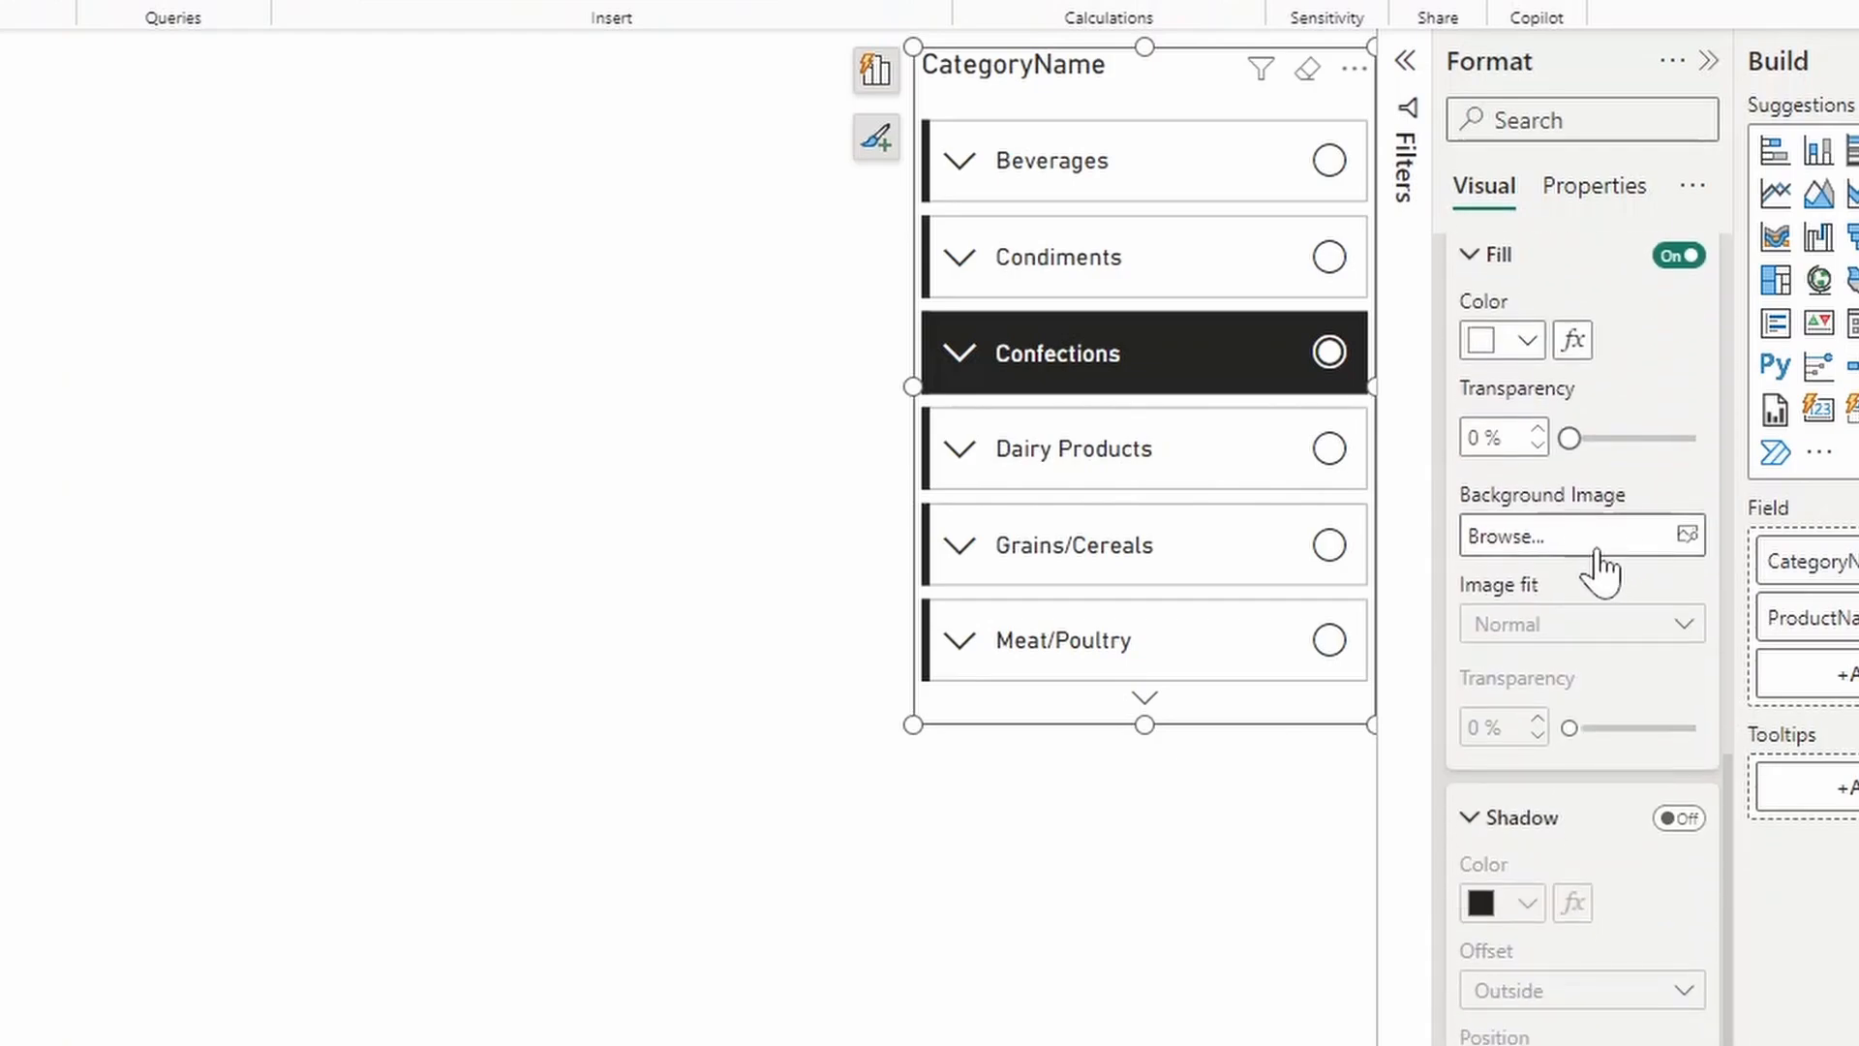
{"action": "left_click", "coordinate": [1598, 536]}
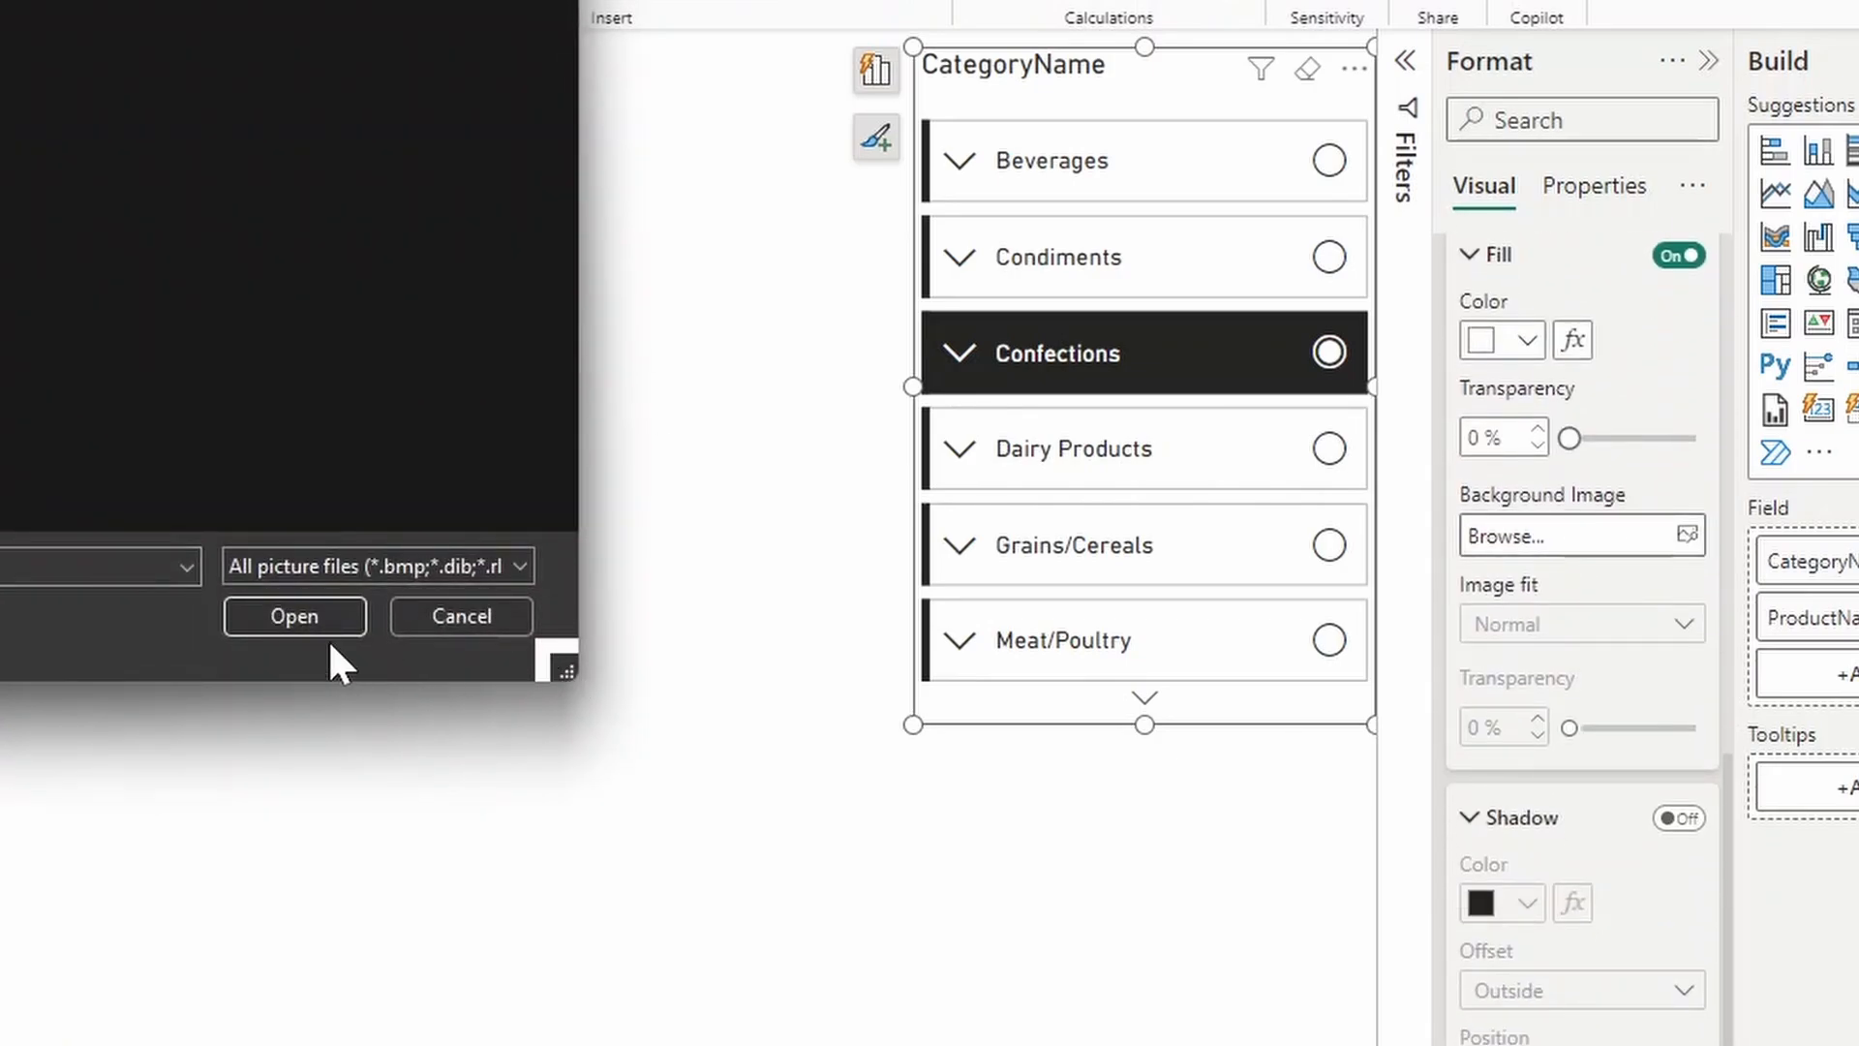
{"action": "left_click", "coordinate": [293, 617]}
{"action": "scroll", "coordinate": [1584, 581], "scroll_direction": "up", "scroll_amount": 3}
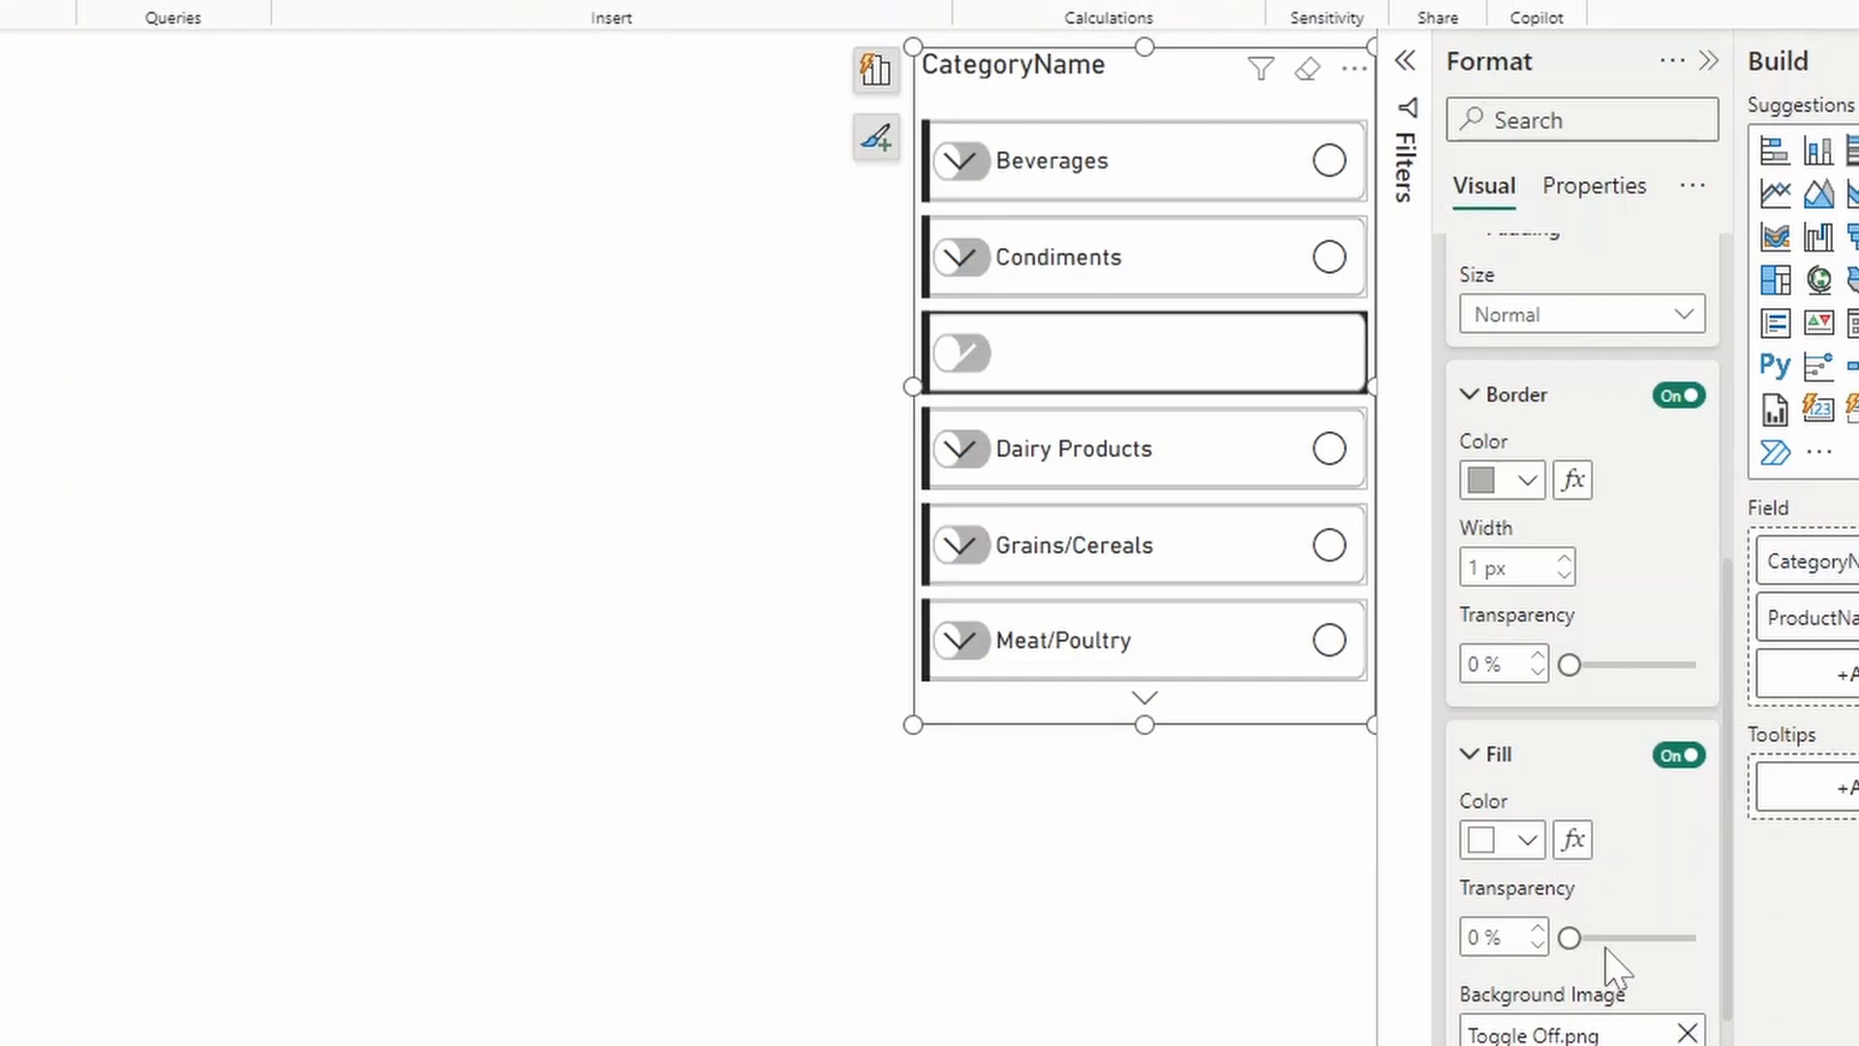
Switch off the button borders and accent bars
{"action": "left_click", "coordinate": [1679, 395]}
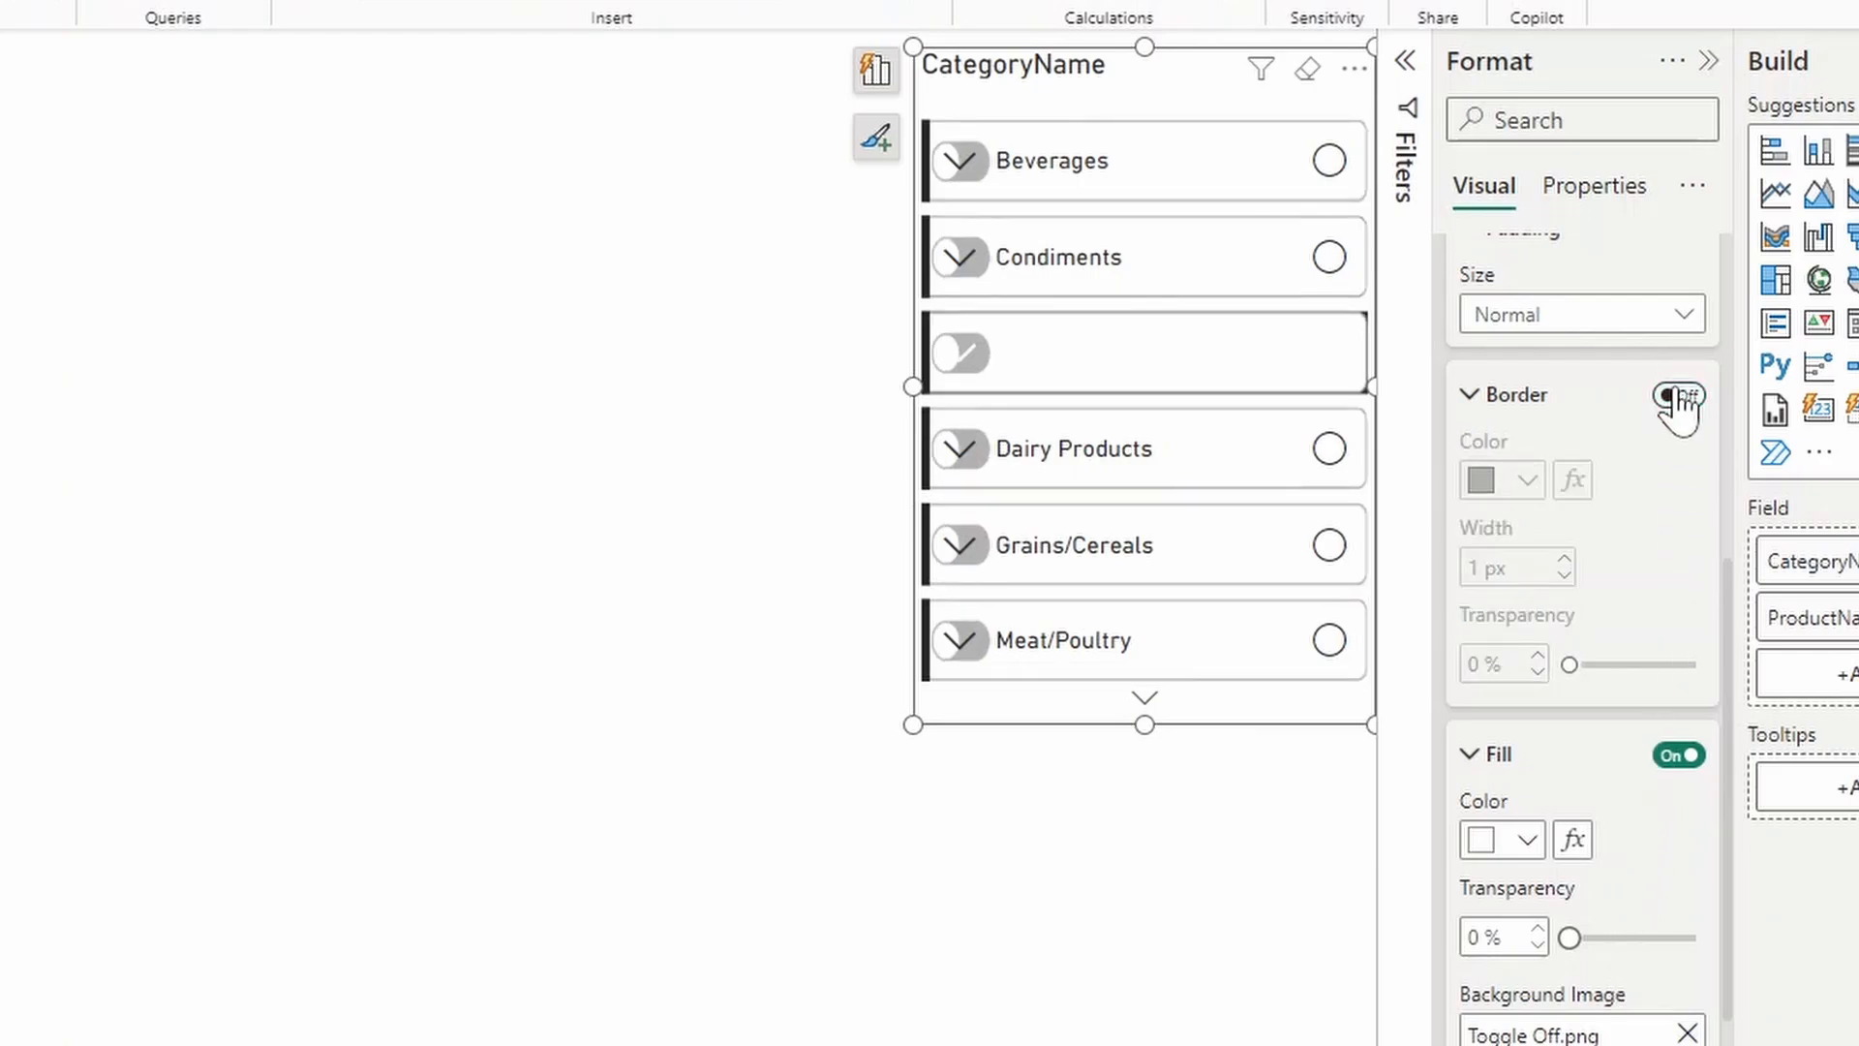
{"action": "scroll", "coordinate": [1583, 581], "scroll_direction": "down", "scroll_amount": 3}
{"action": "scroll", "coordinate": [1584, 582], "scroll_direction": "down", "scroll_amount": 3}
{"action": "scroll", "coordinate": [1583, 581], "scroll_direction": "down", "scroll_amount": 3}
{"action": "scroll", "coordinate": [1583, 727], "scroll_direction": "down", "scroll_amount": 1}
{"action": "left_click", "coordinate": [1679, 958]}
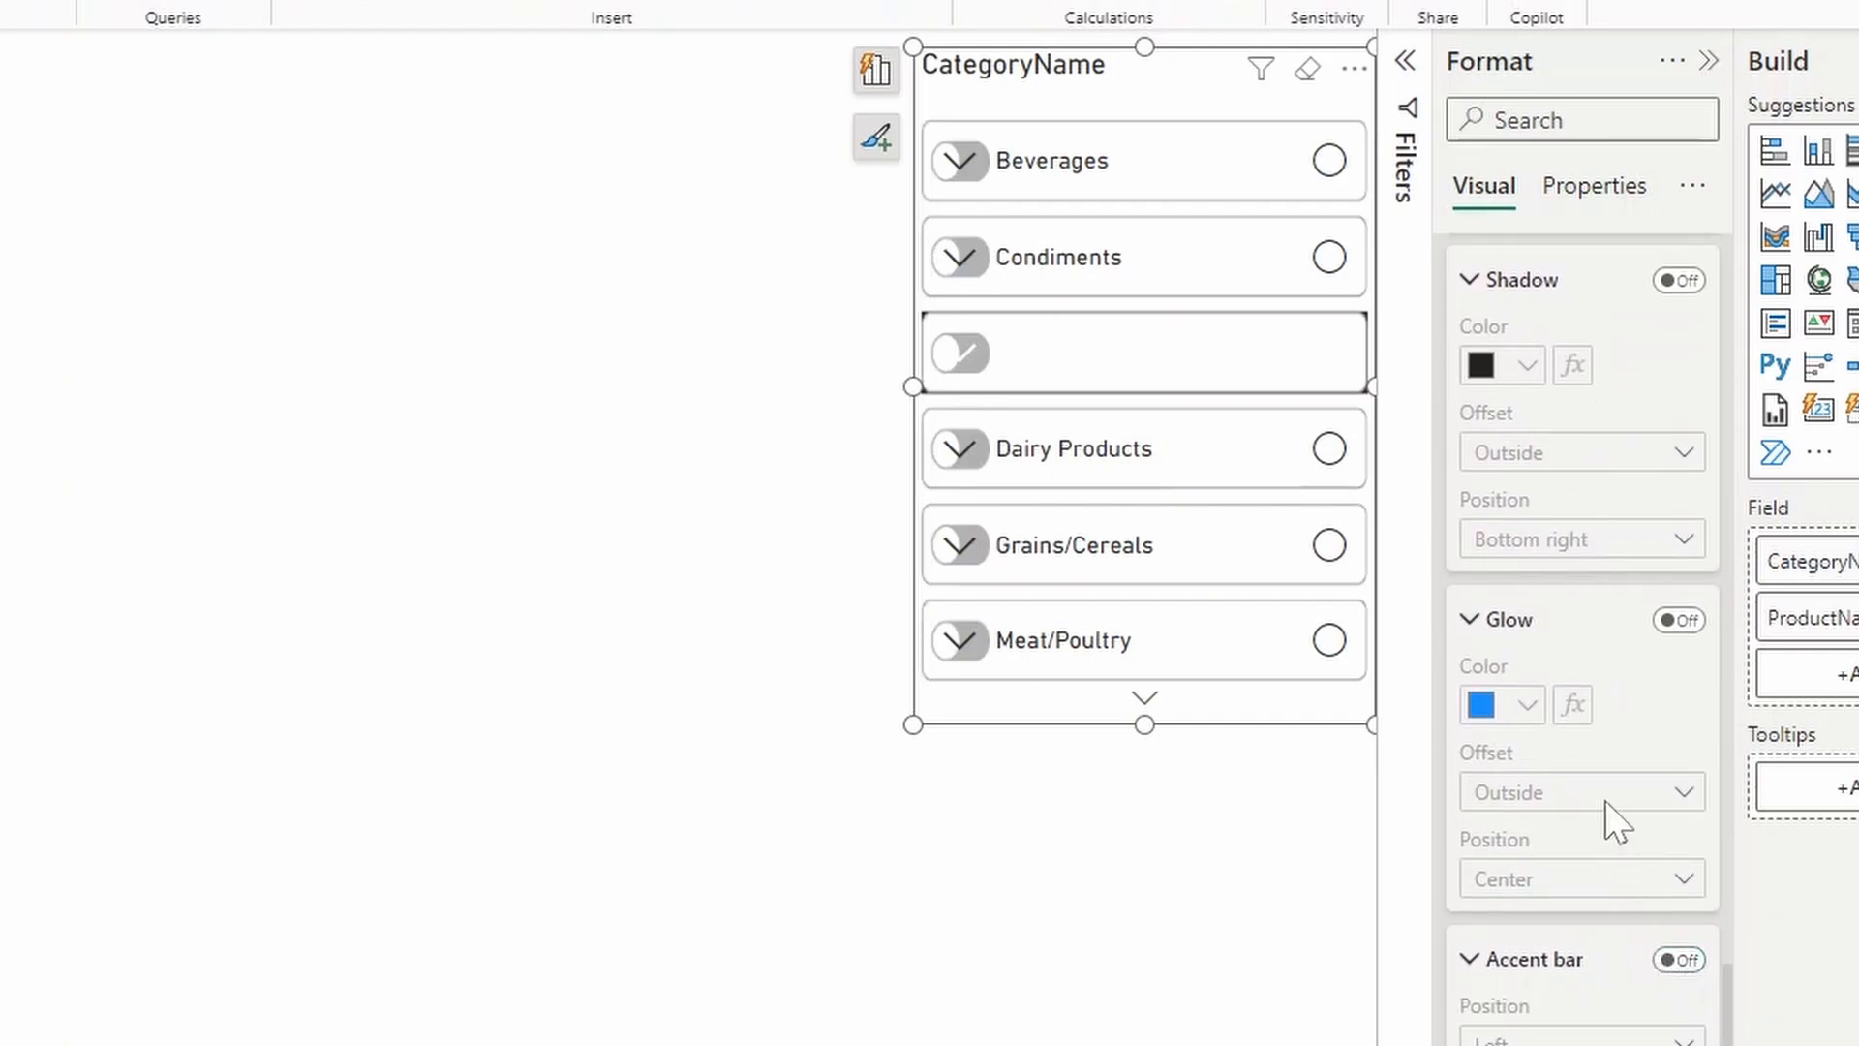
{"action": "scroll", "coordinate": [1616, 821], "scroll_direction": "up", "scroll_amount": 5}
{"action": "scroll", "coordinate": [1646, 832], "scroll_direction": "up", "scroll_amount": 5}
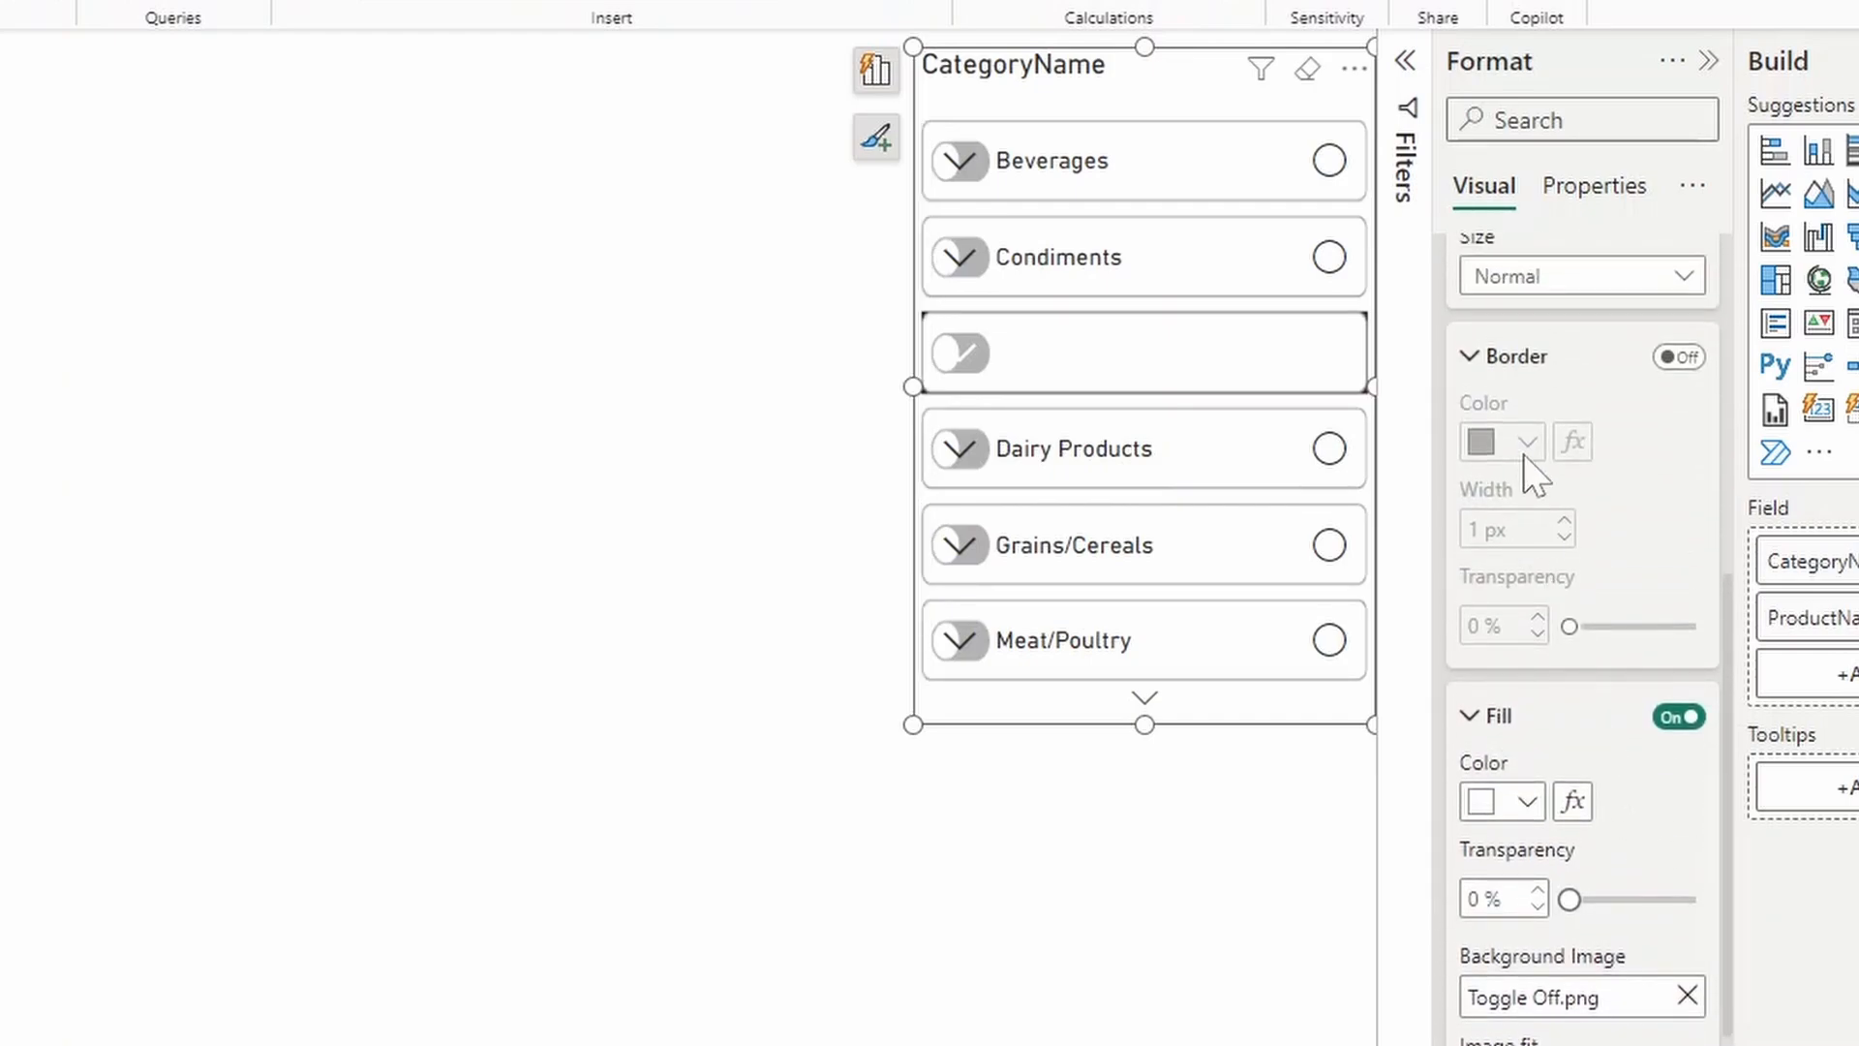
{"action": "scroll", "coordinate": [1534, 473], "scroll_direction": "up", "scroll_amount": 5}
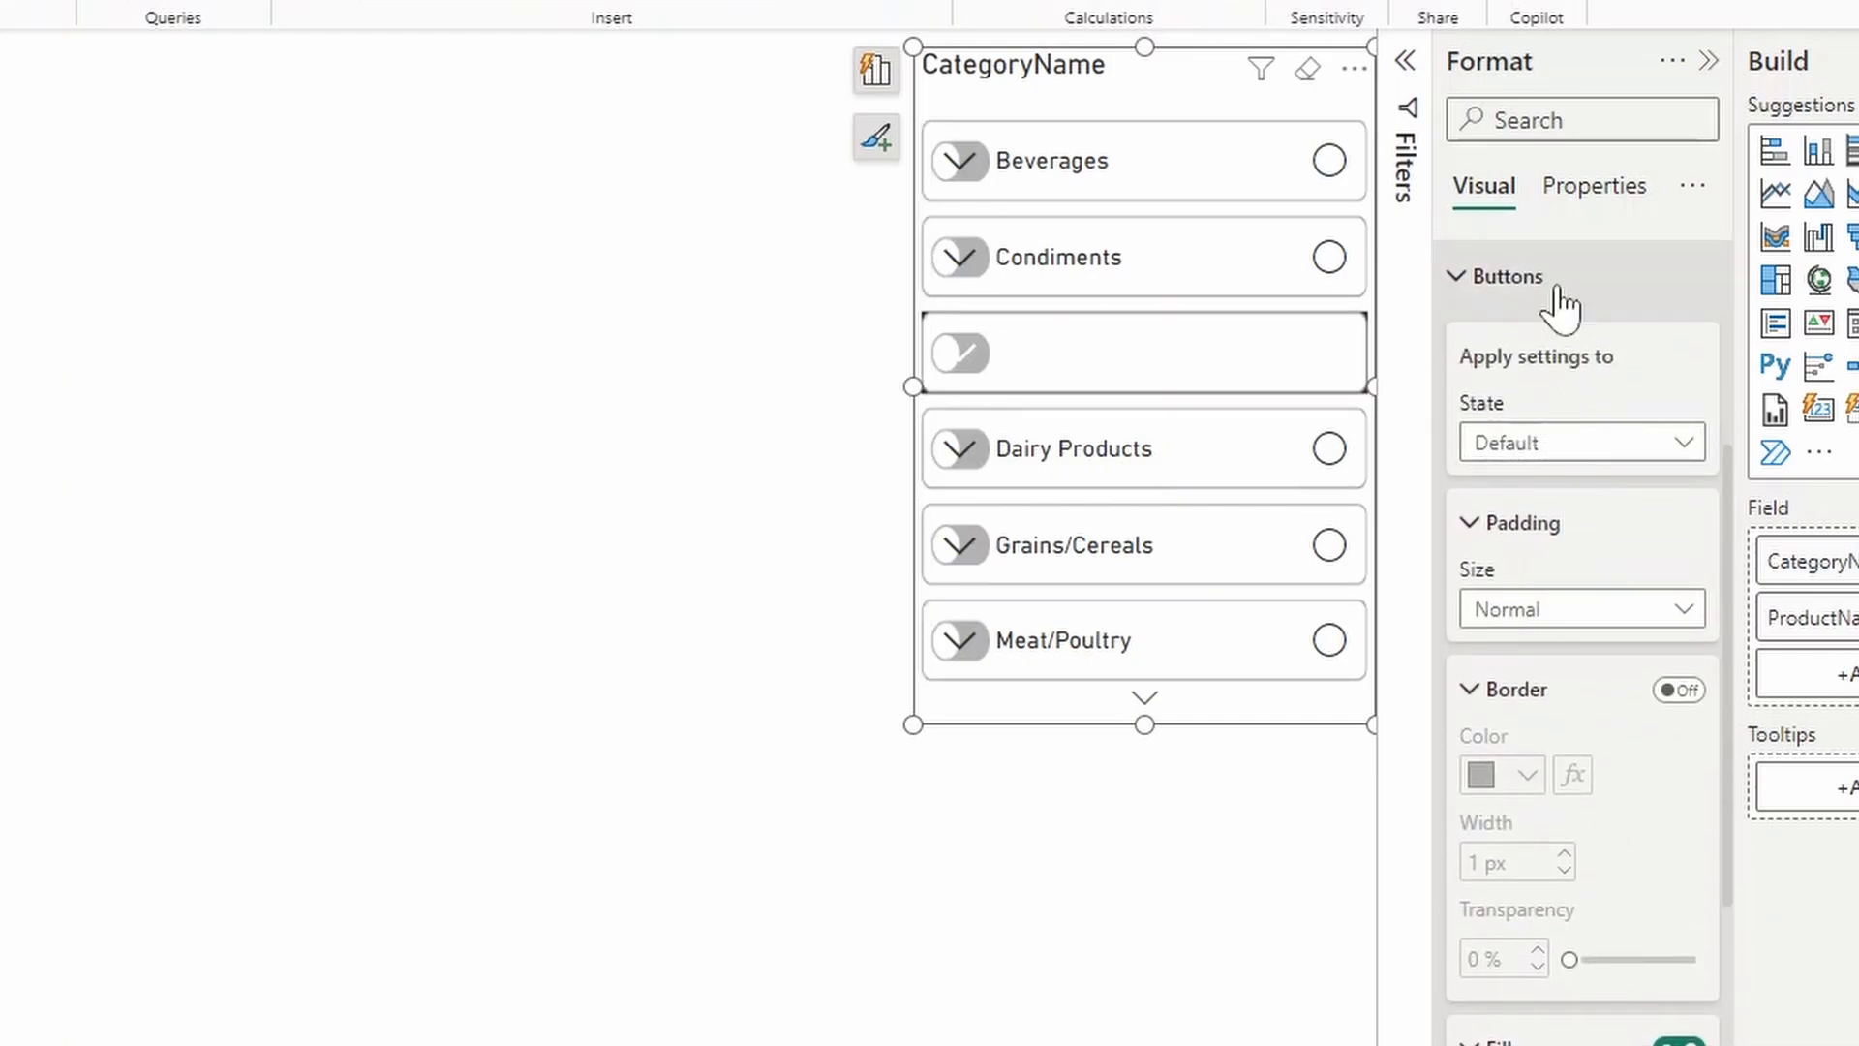
For the Selected button state, replace the background with Toggle On.png and set Image fit to Fit
{"action": "left_click", "coordinate": [1540, 443]}
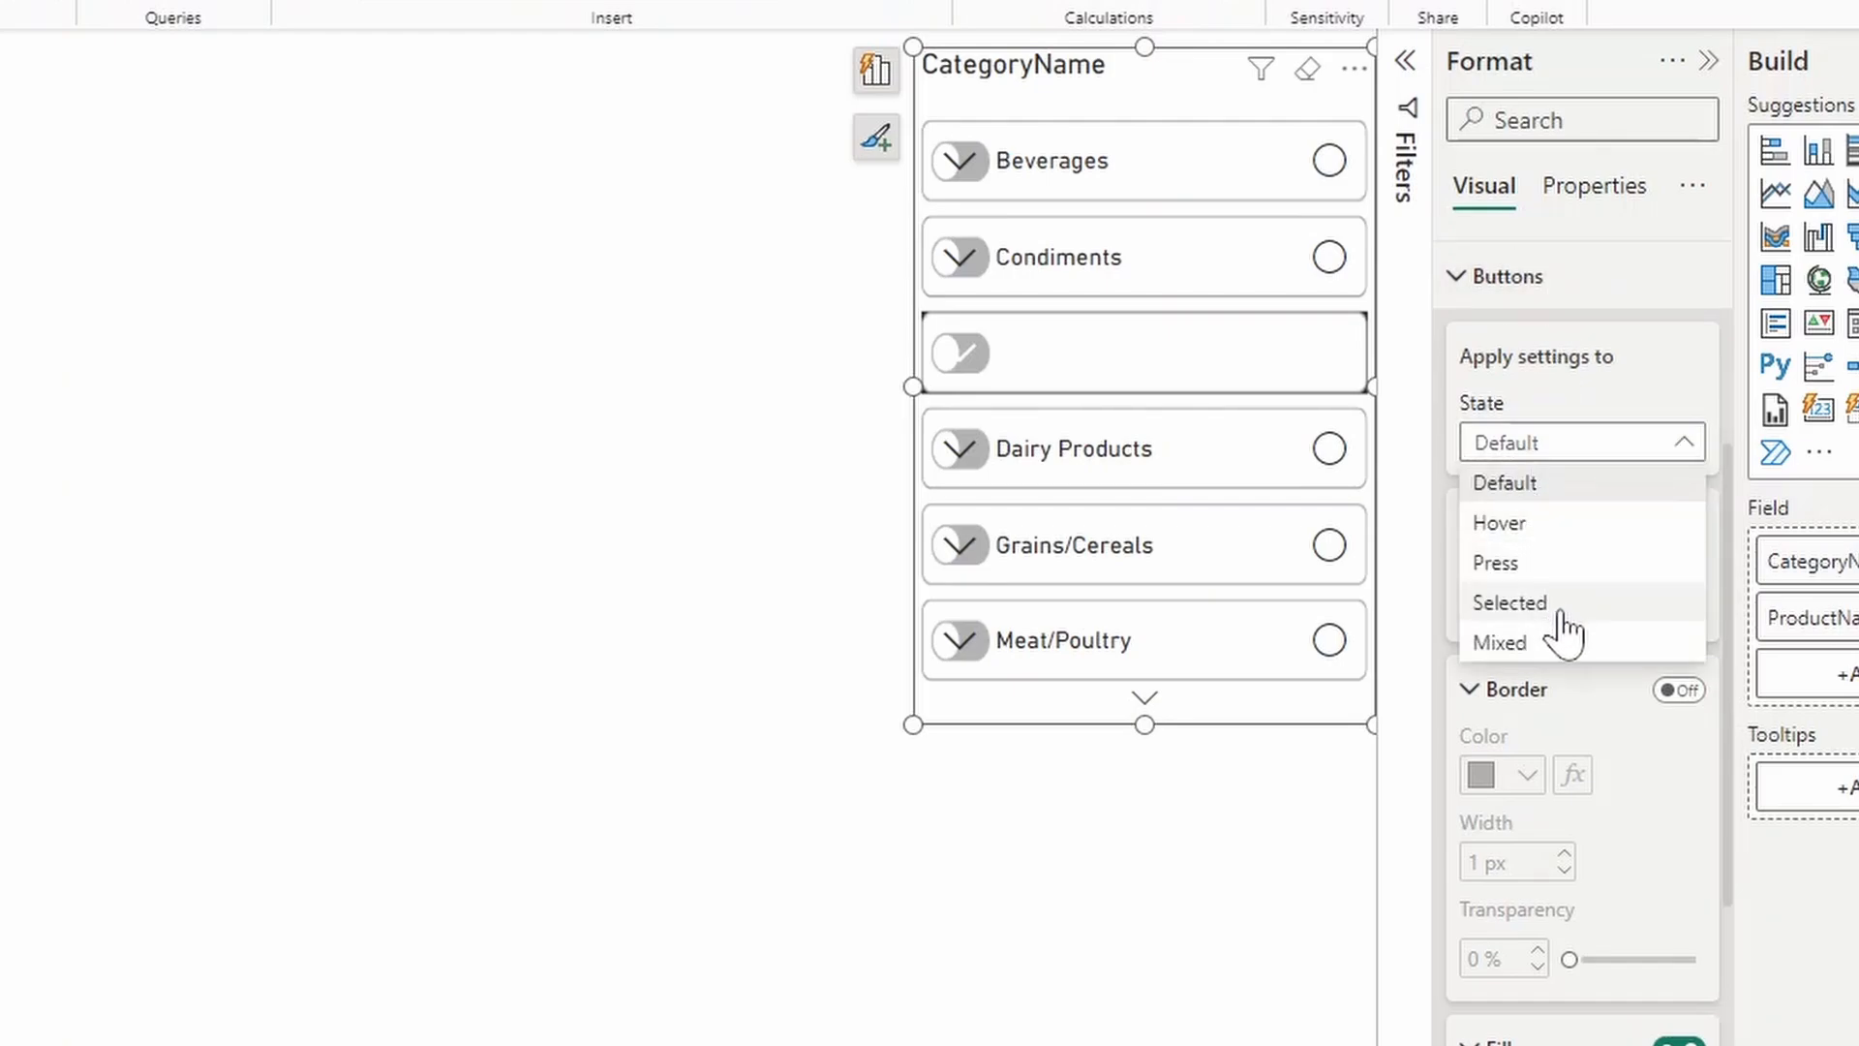
{"action": "left_click", "coordinate": [1510, 602]}
{"action": "scroll", "coordinate": [1572, 605], "scroll_direction": "down", "scroll_amount": 5}
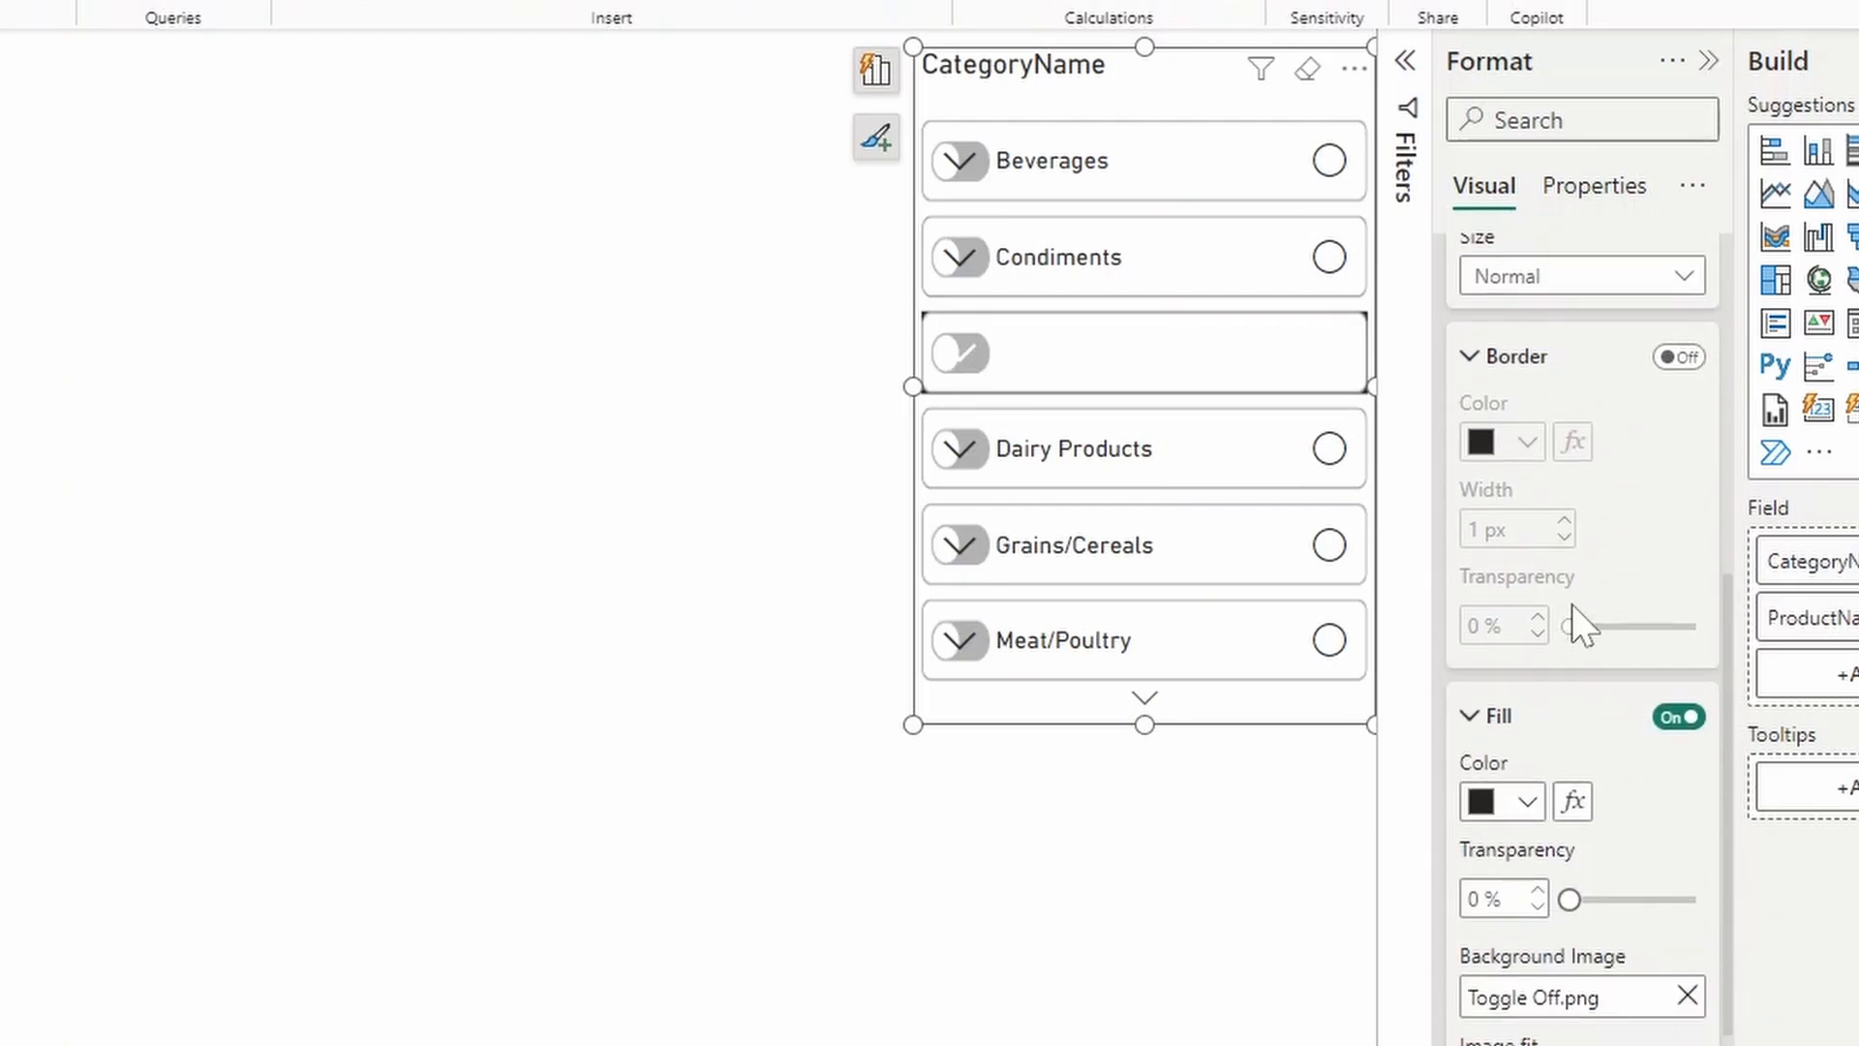
{"action": "scroll", "coordinate": [1609, 722], "scroll_direction": "down", "scroll_amount": 2}
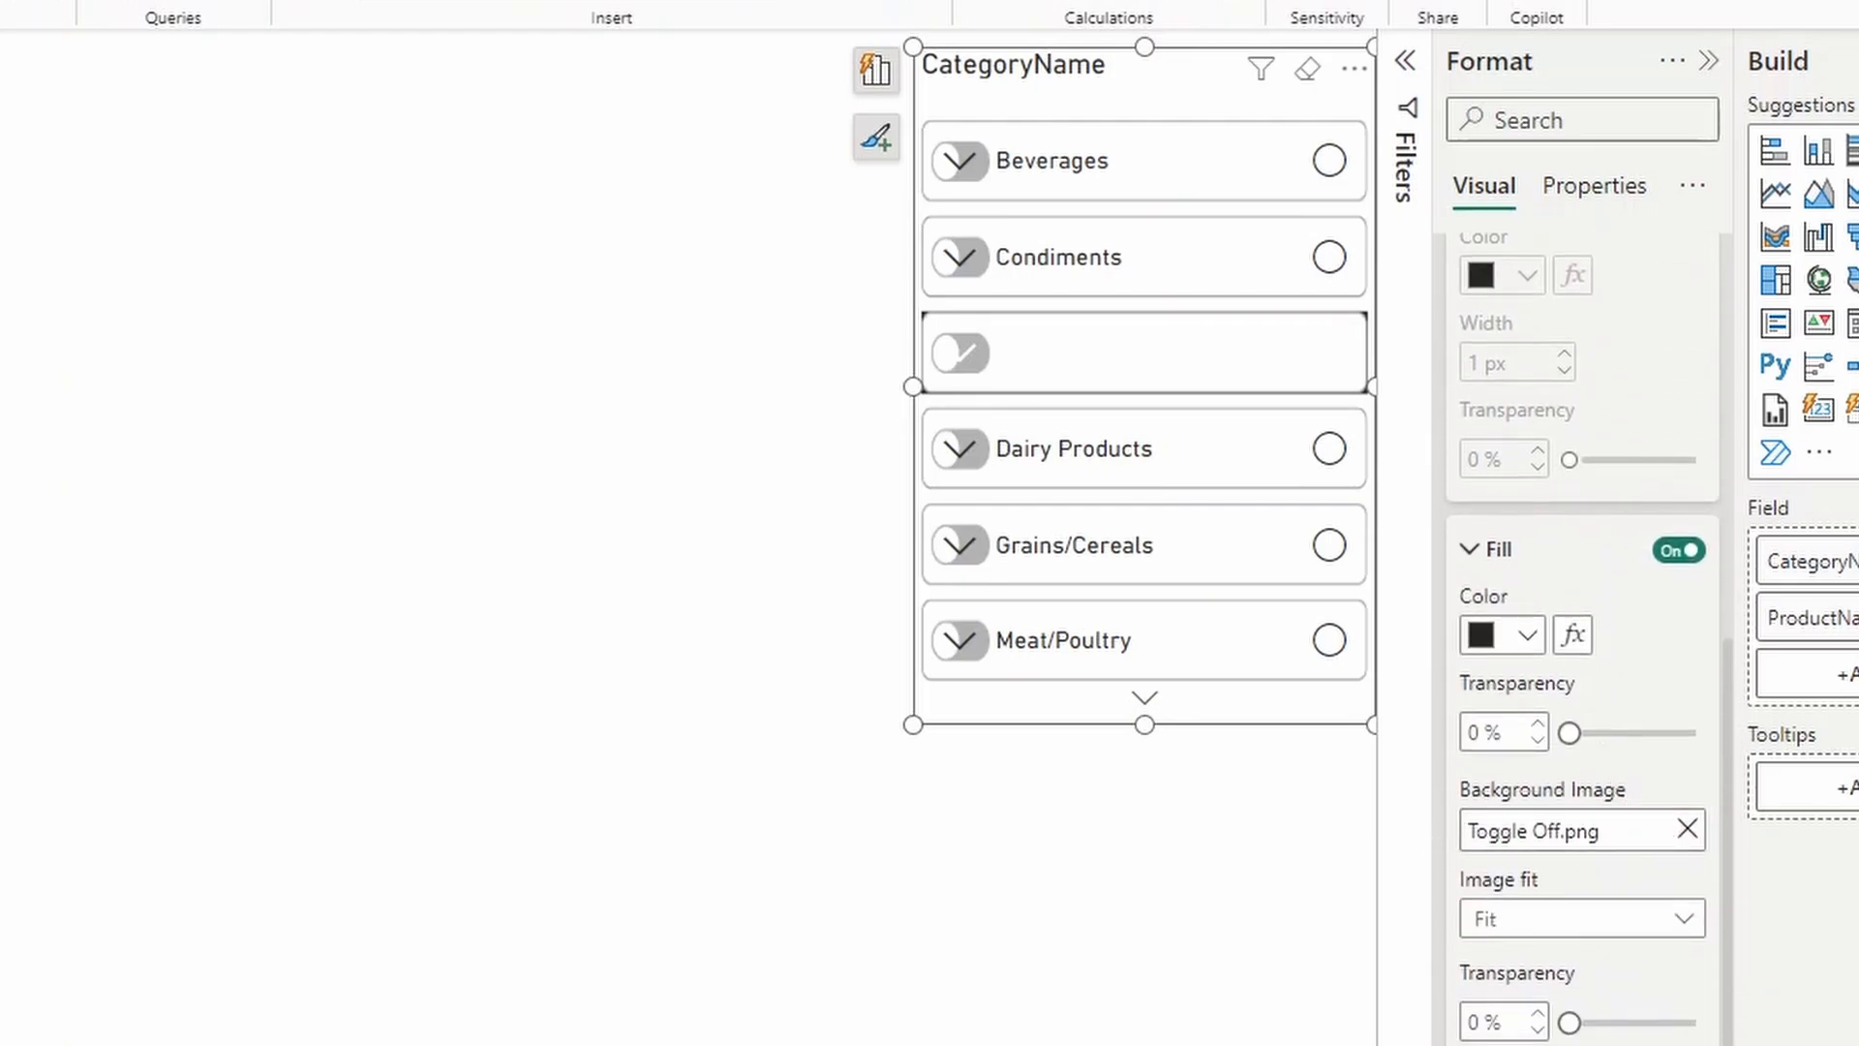
{"action": "left_click", "coordinate": [1690, 831]}
{"action": "left_click", "coordinate": [1562, 832]}
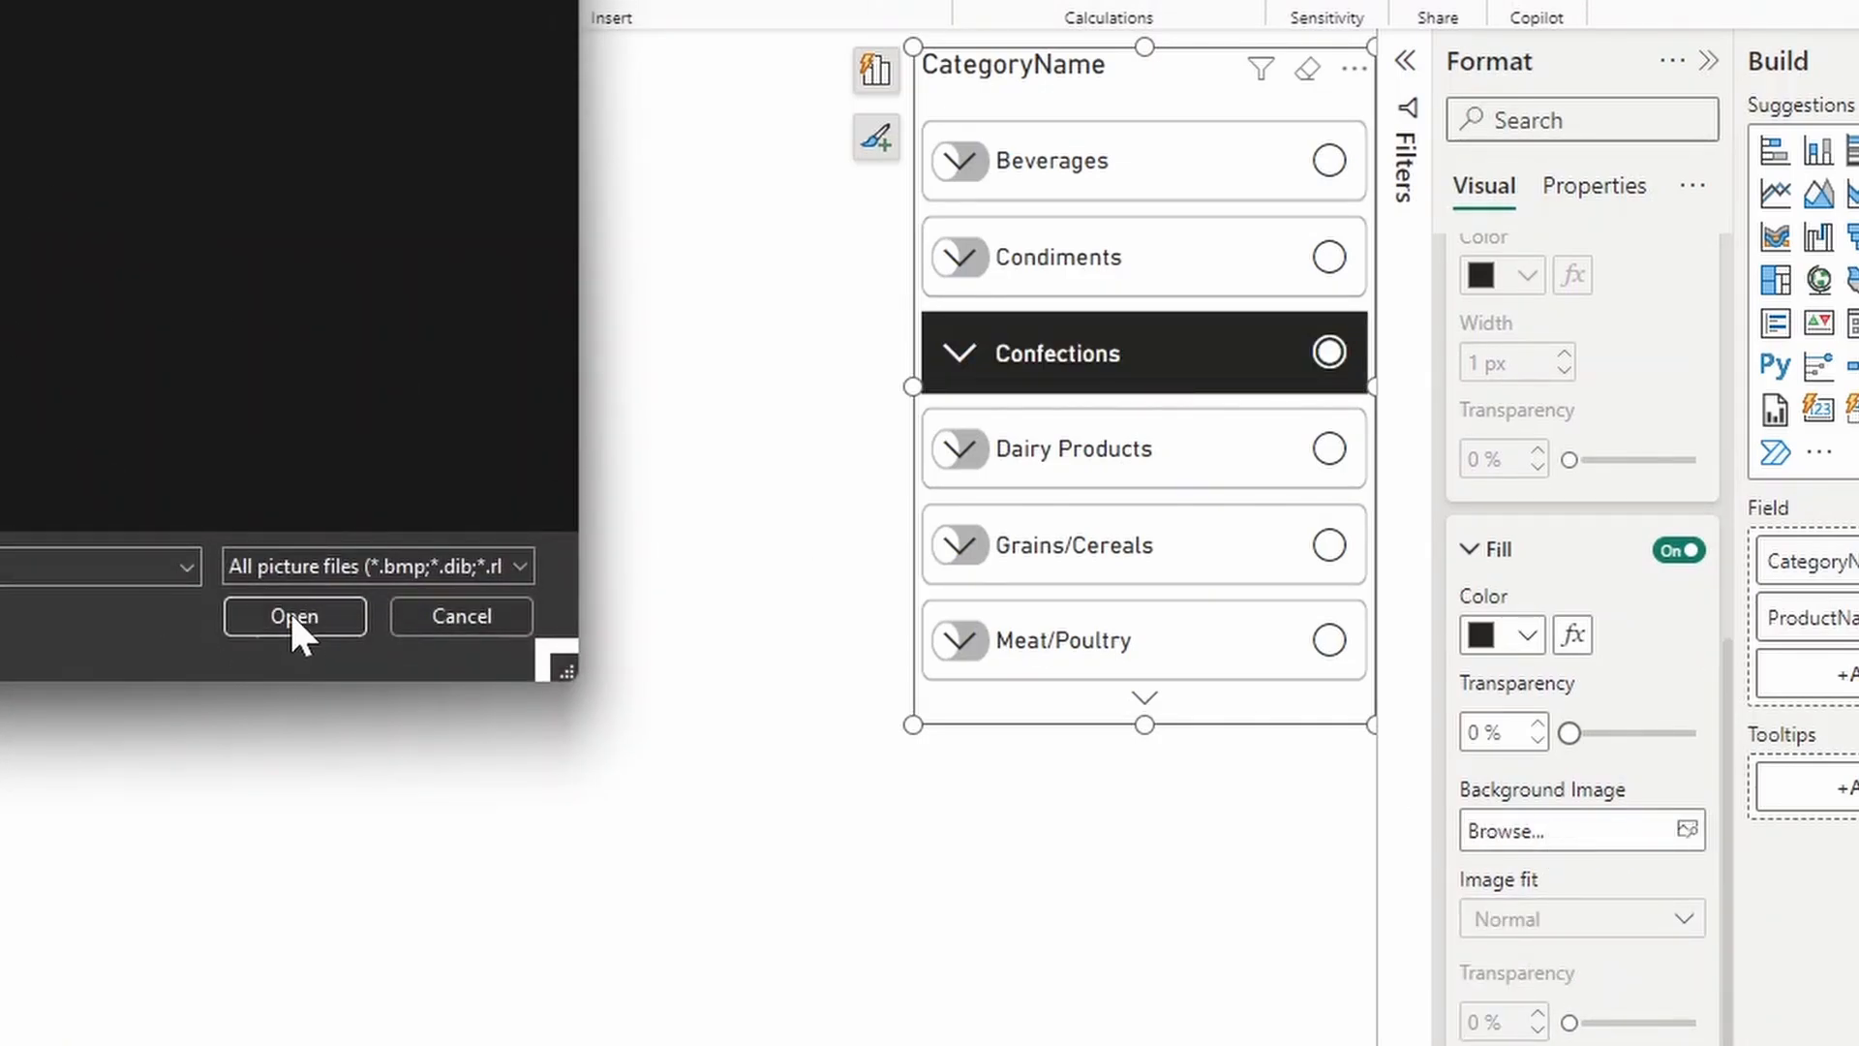
{"action": "left_click", "coordinate": [293, 616]}
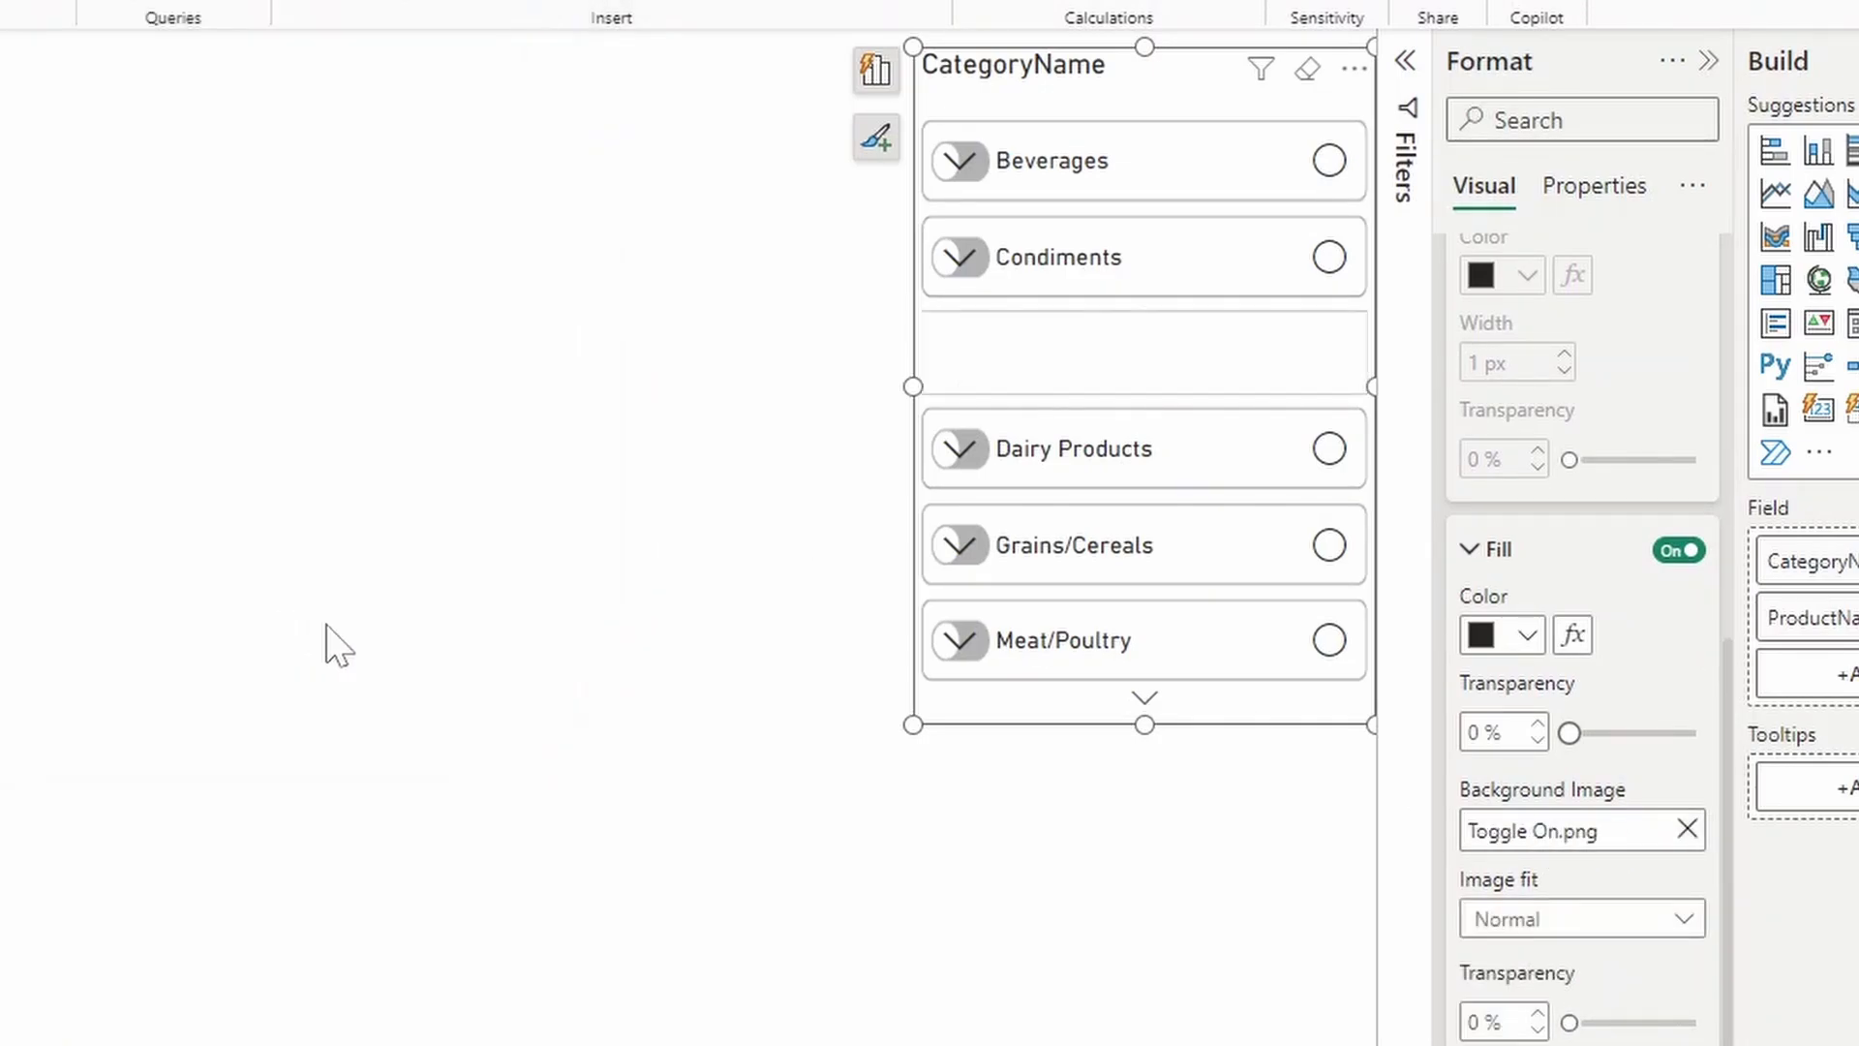
{"action": "left_click", "coordinate": [1581, 918]}
{"action": "left_click", "coordinate": [1562, 999]}
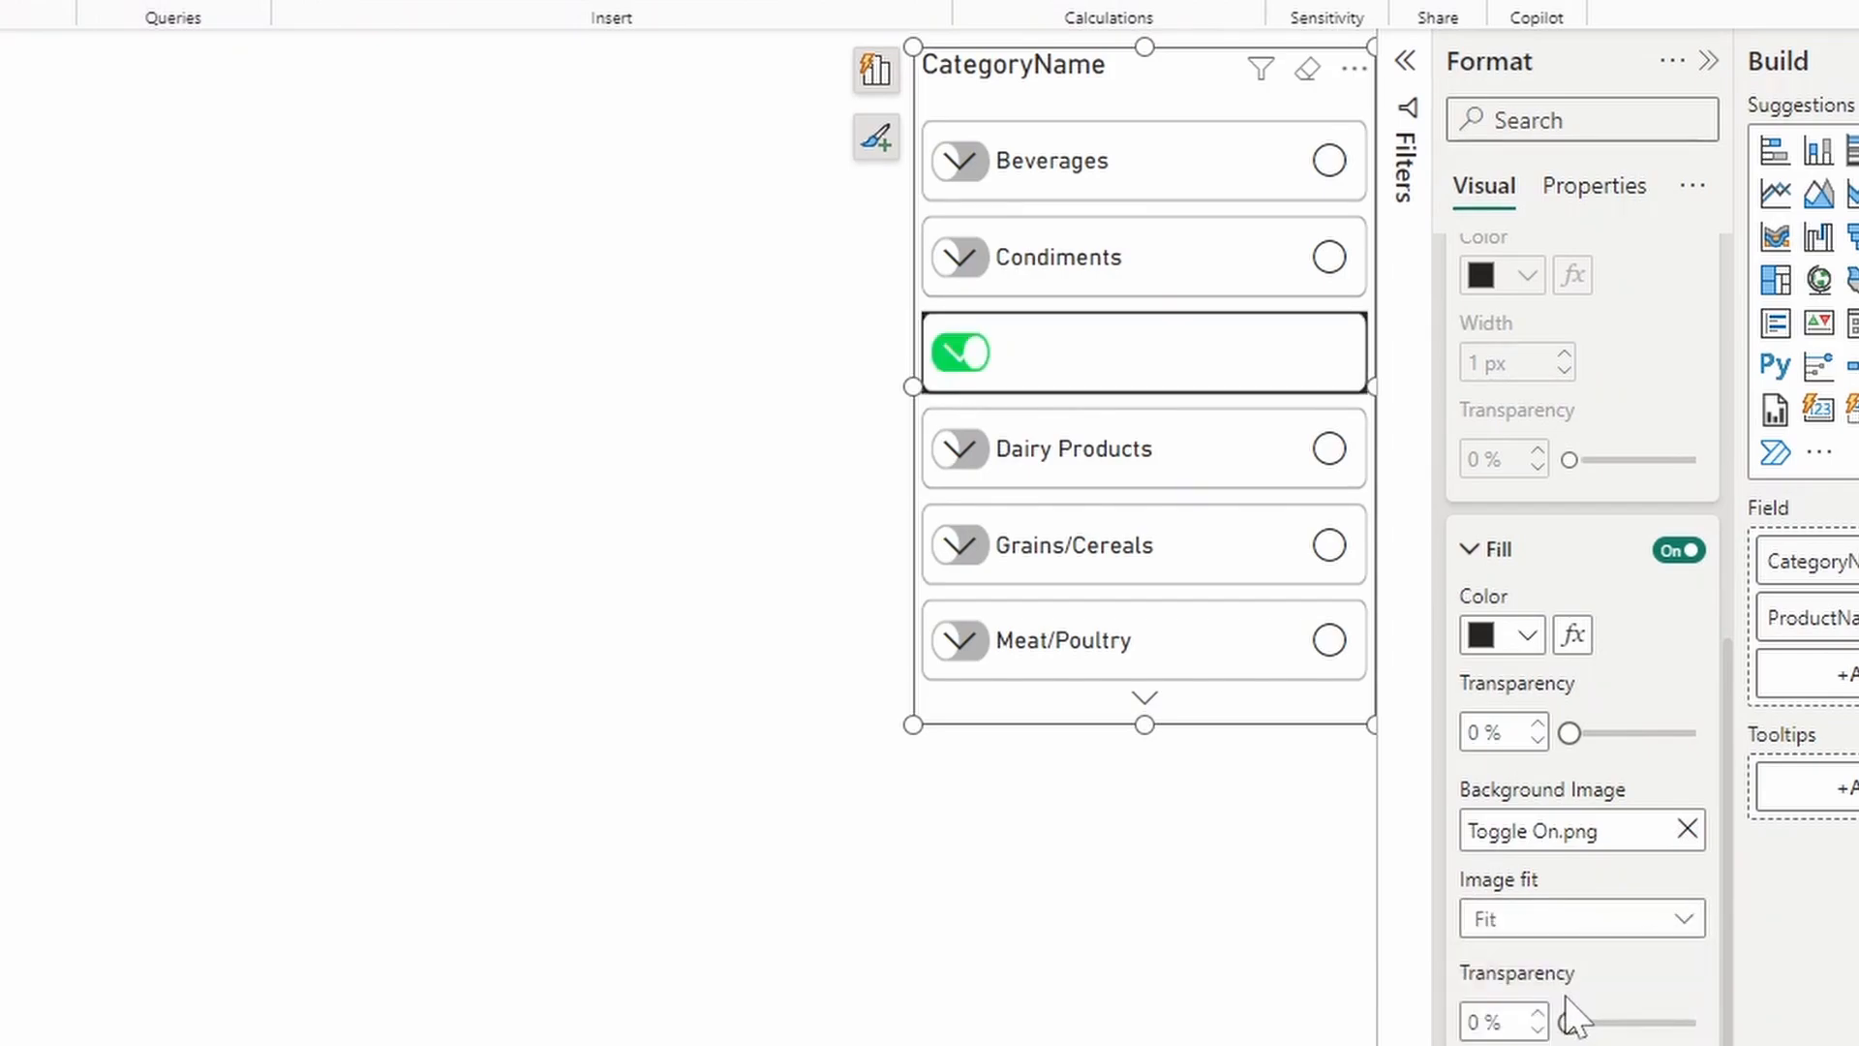
{"action": "scroll", "coordinate": [1562, 727], "scroll_direction": "down", "scroll_amount": 1}
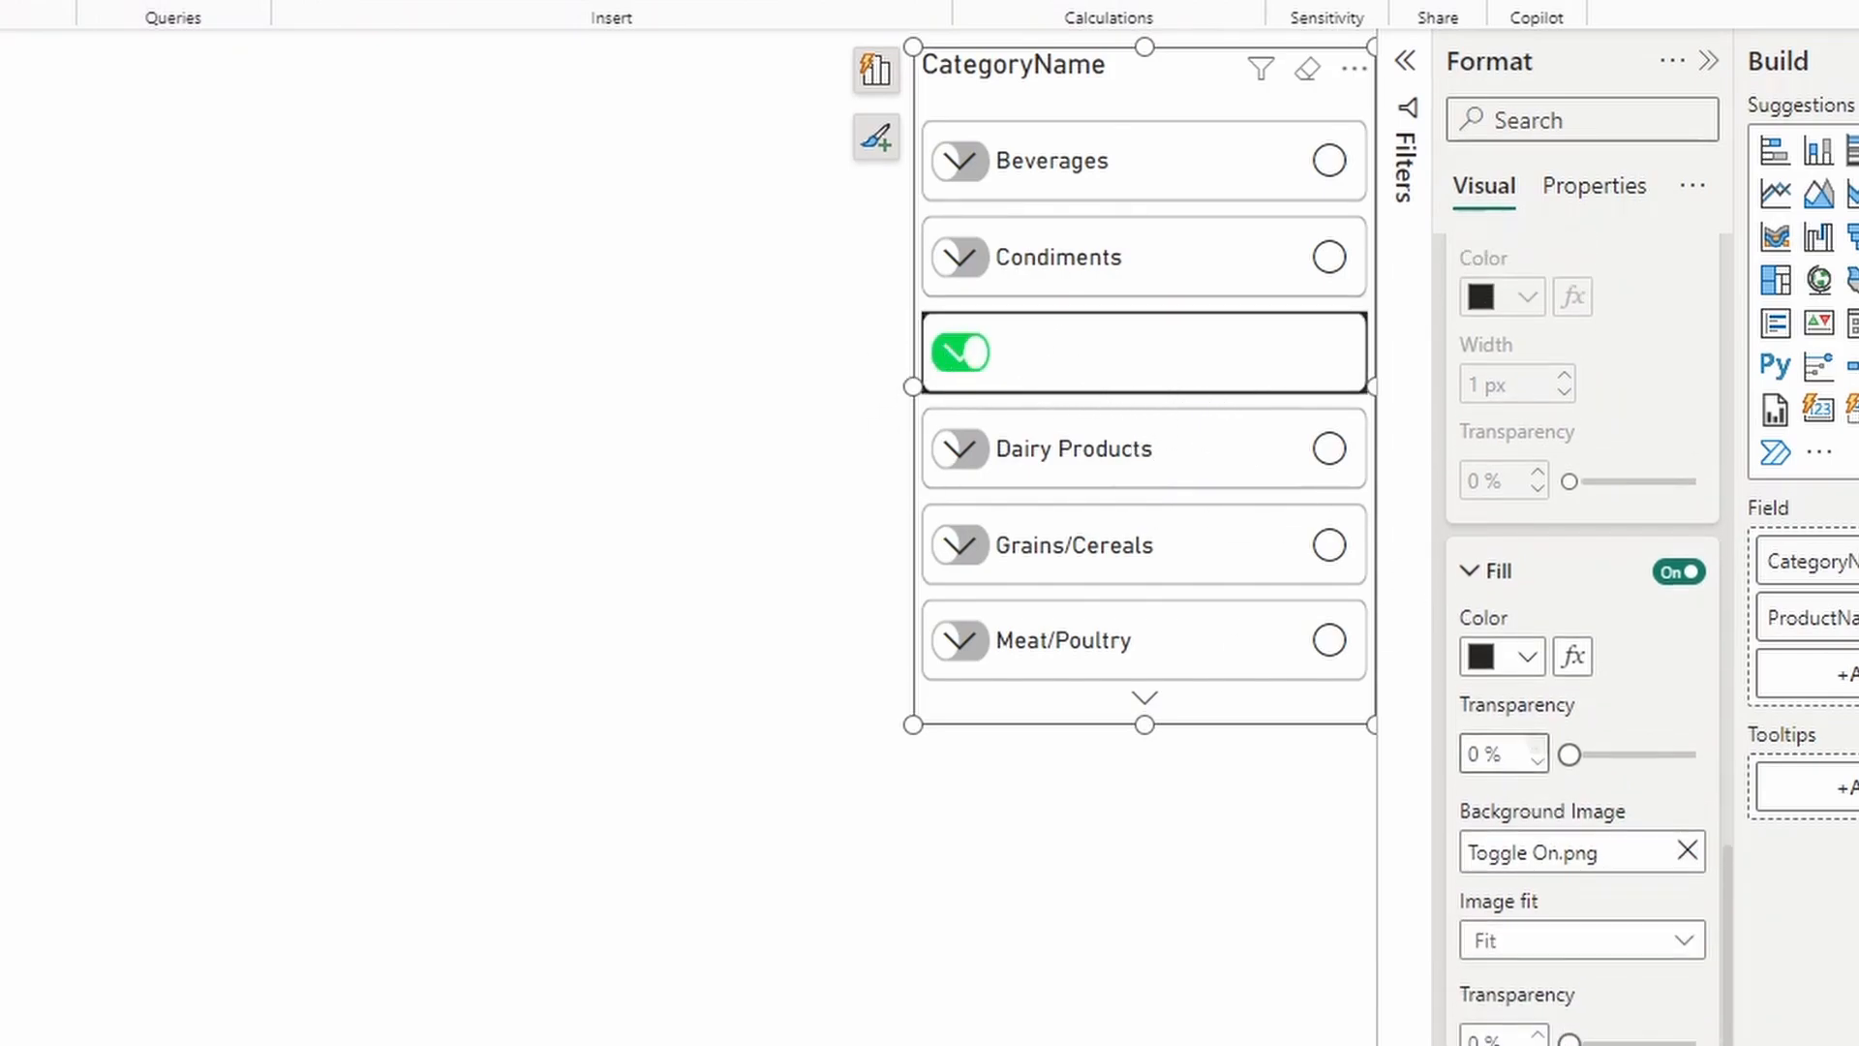
{"action": "scroll", "coordinate": [1544, 756], "scroll_direction": "up", "scroll_amount": 5}
{"action": "scroll", "coordinate": [1544, 756], "scroll_direction": "up", "scroll_amount": 5}
{"action": "scroll", "coordinate": [1545, 727], "scroll_direction": "up", "scroll_amount": 3}
{"action": "scroll", "coordinate": [1543, 726], "scroll_direction": "up", "scroll_amount": 1}
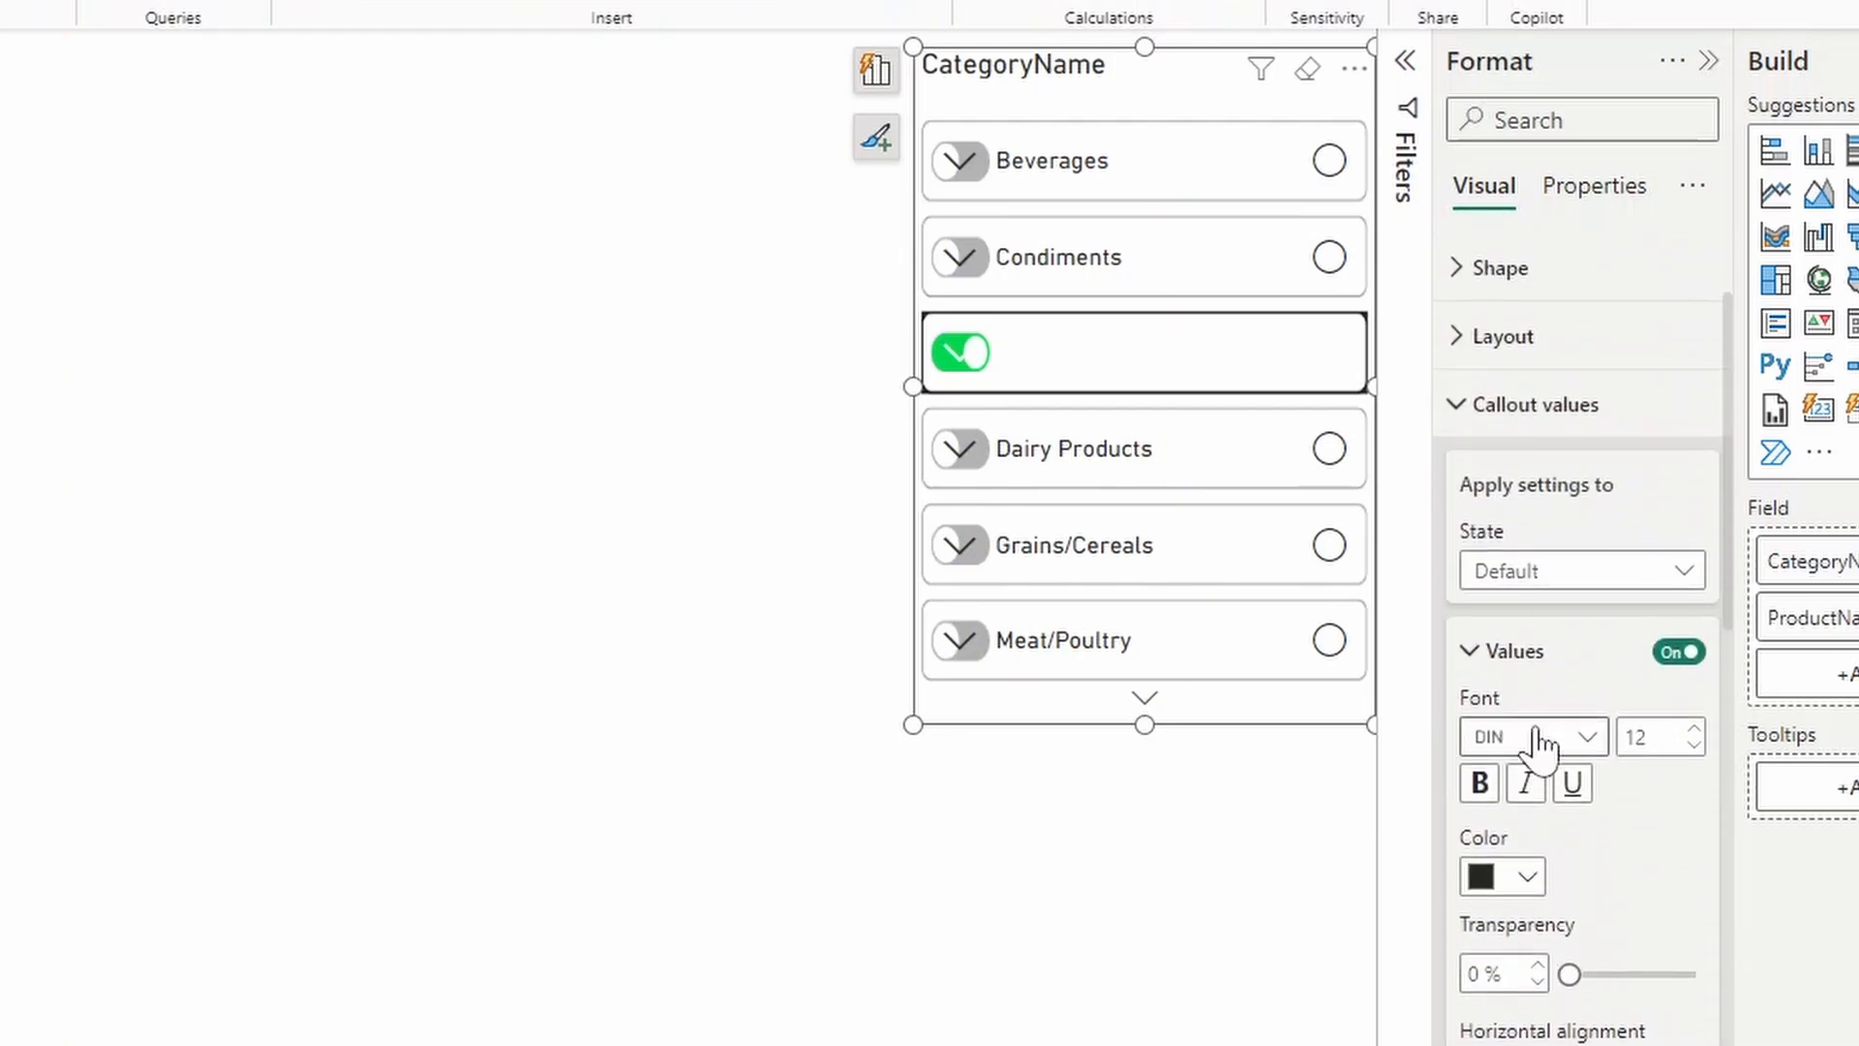
Set the callout value text colour to black for the Selected state
{"action": "left_click", "coordinate": [1569, 581]}
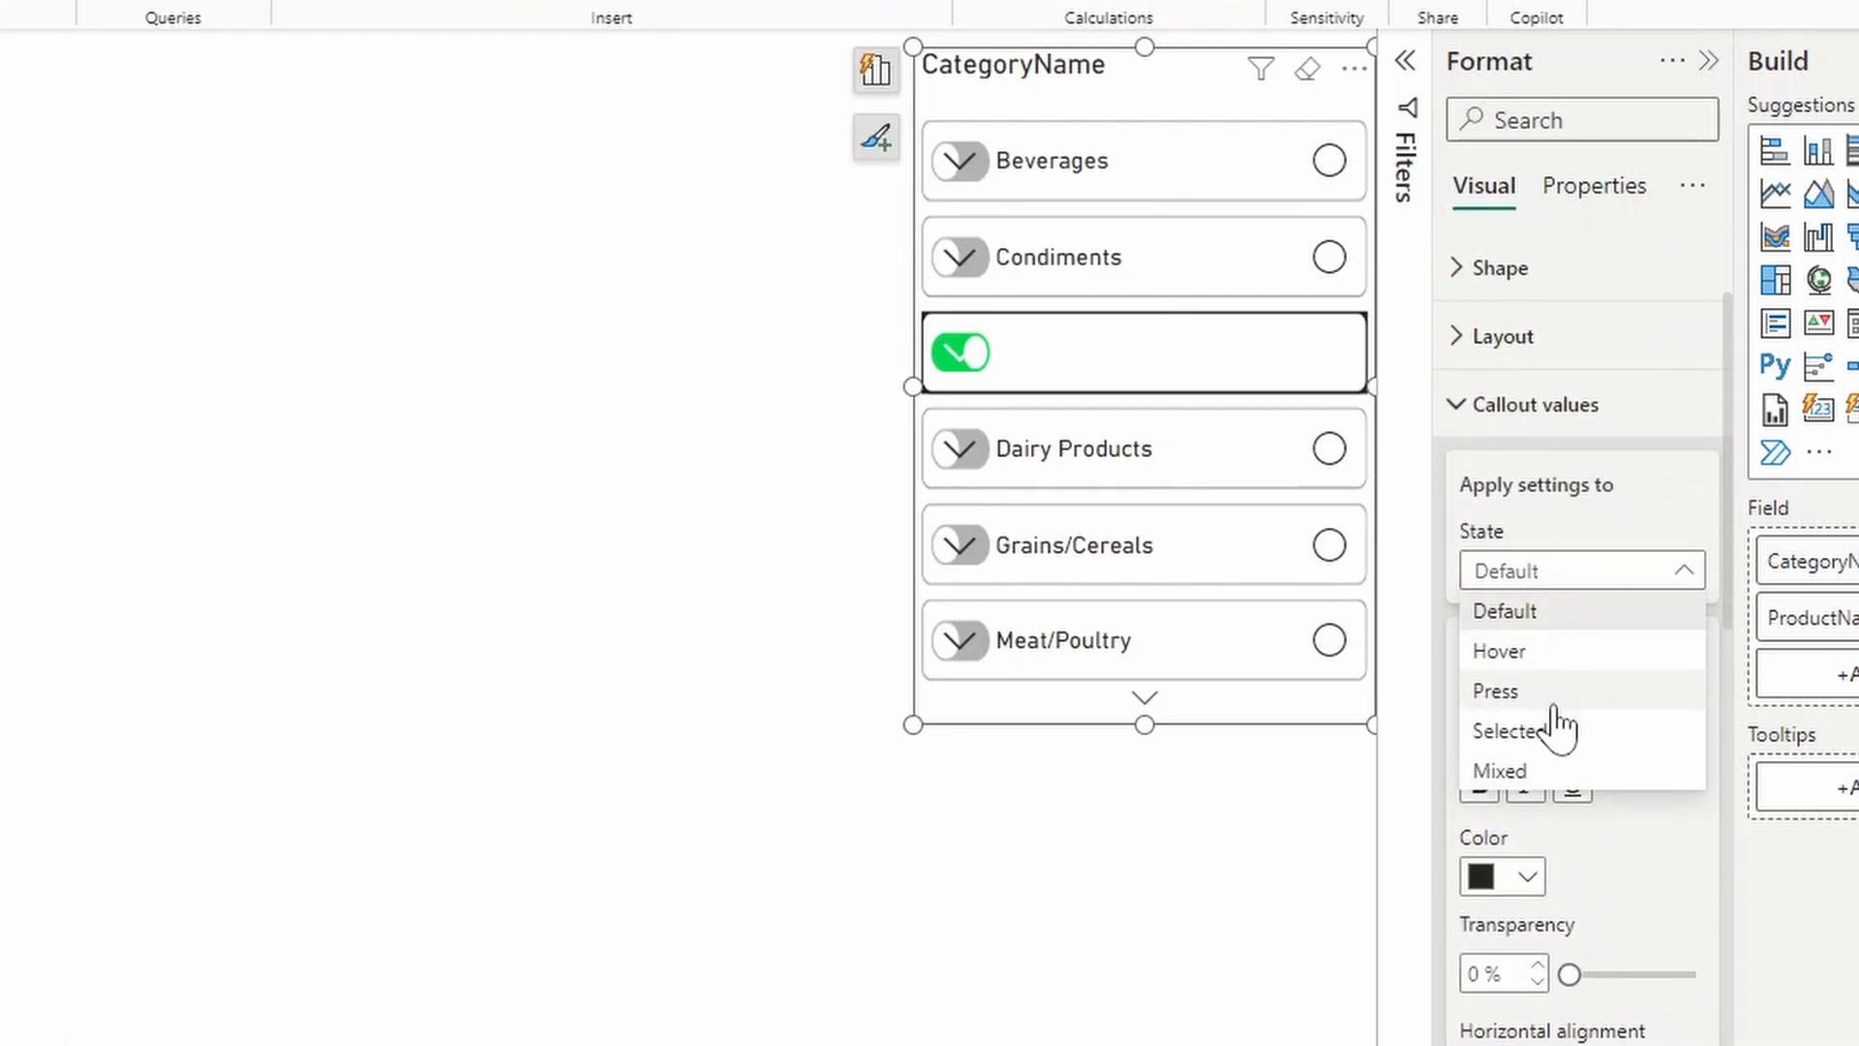
{"action": "left_click", "coordinate": [1518, 731]}
{"action": "left_click", "coordinate": [1529, 876]}
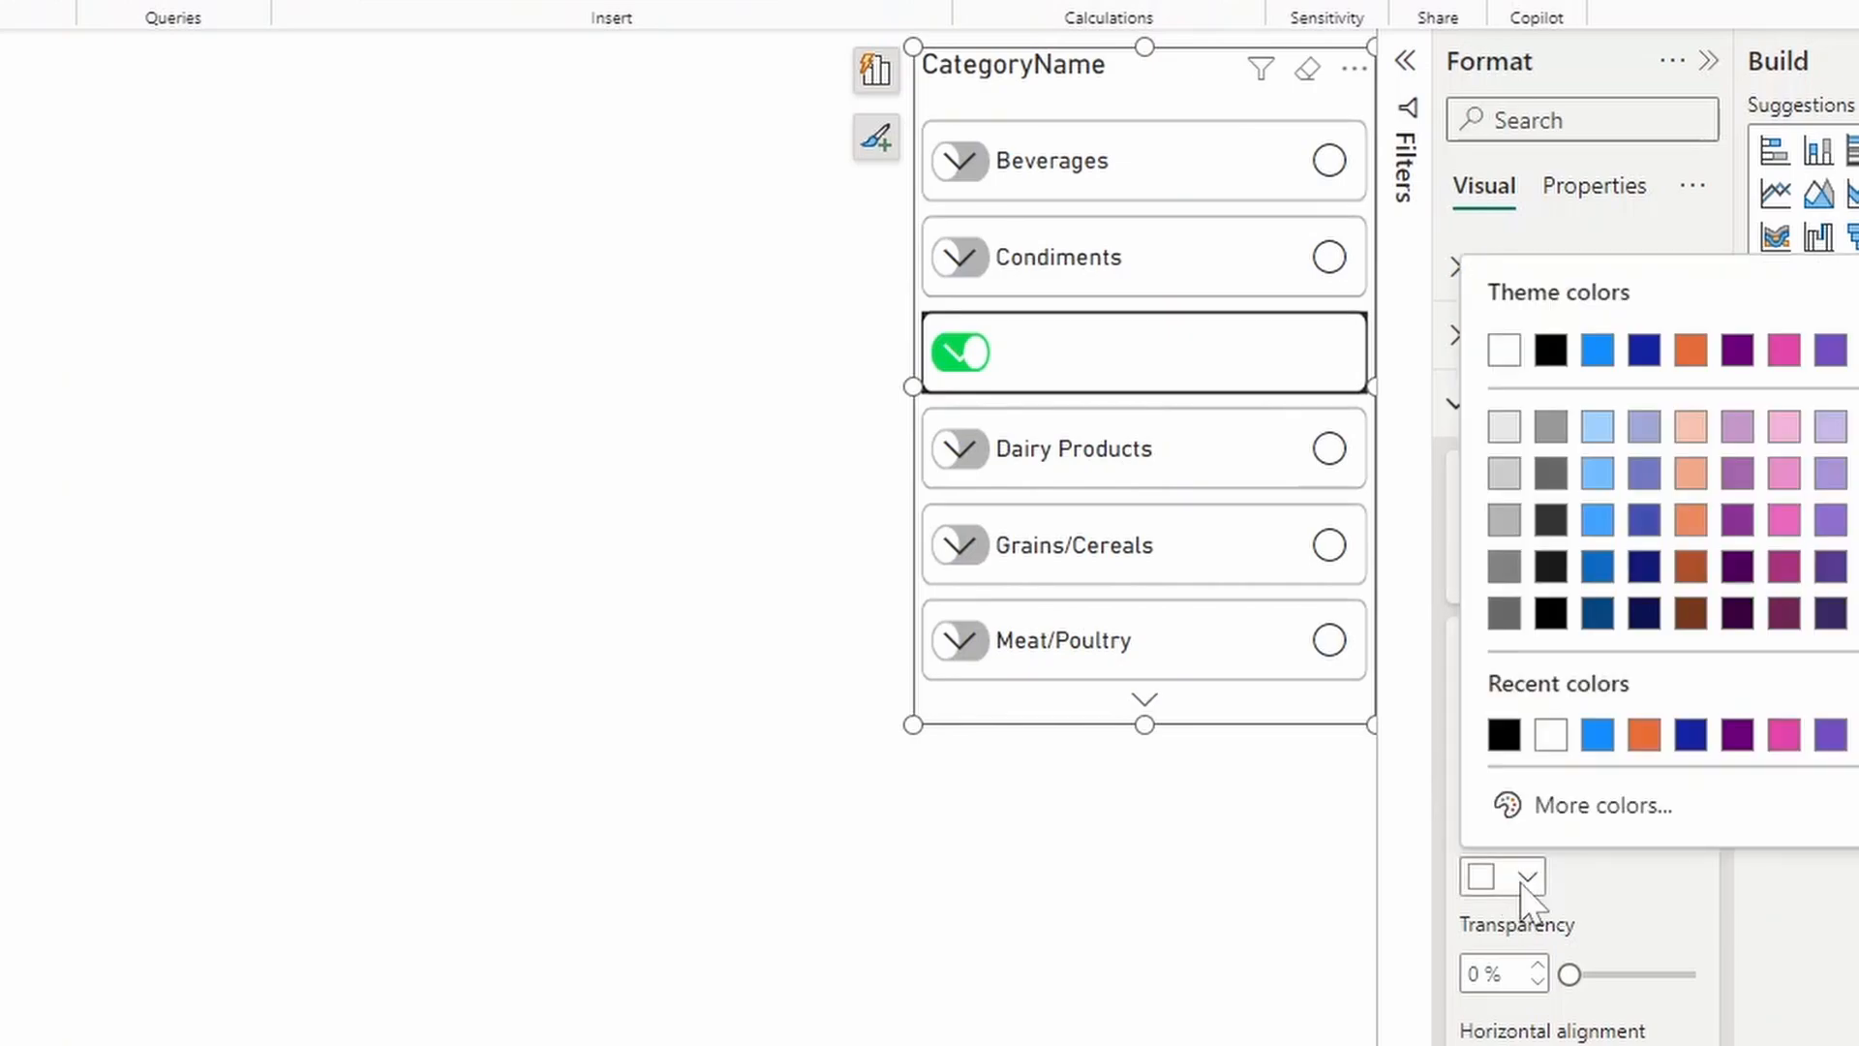
{"action": "left_click", "coordinate": [1504, 733]}
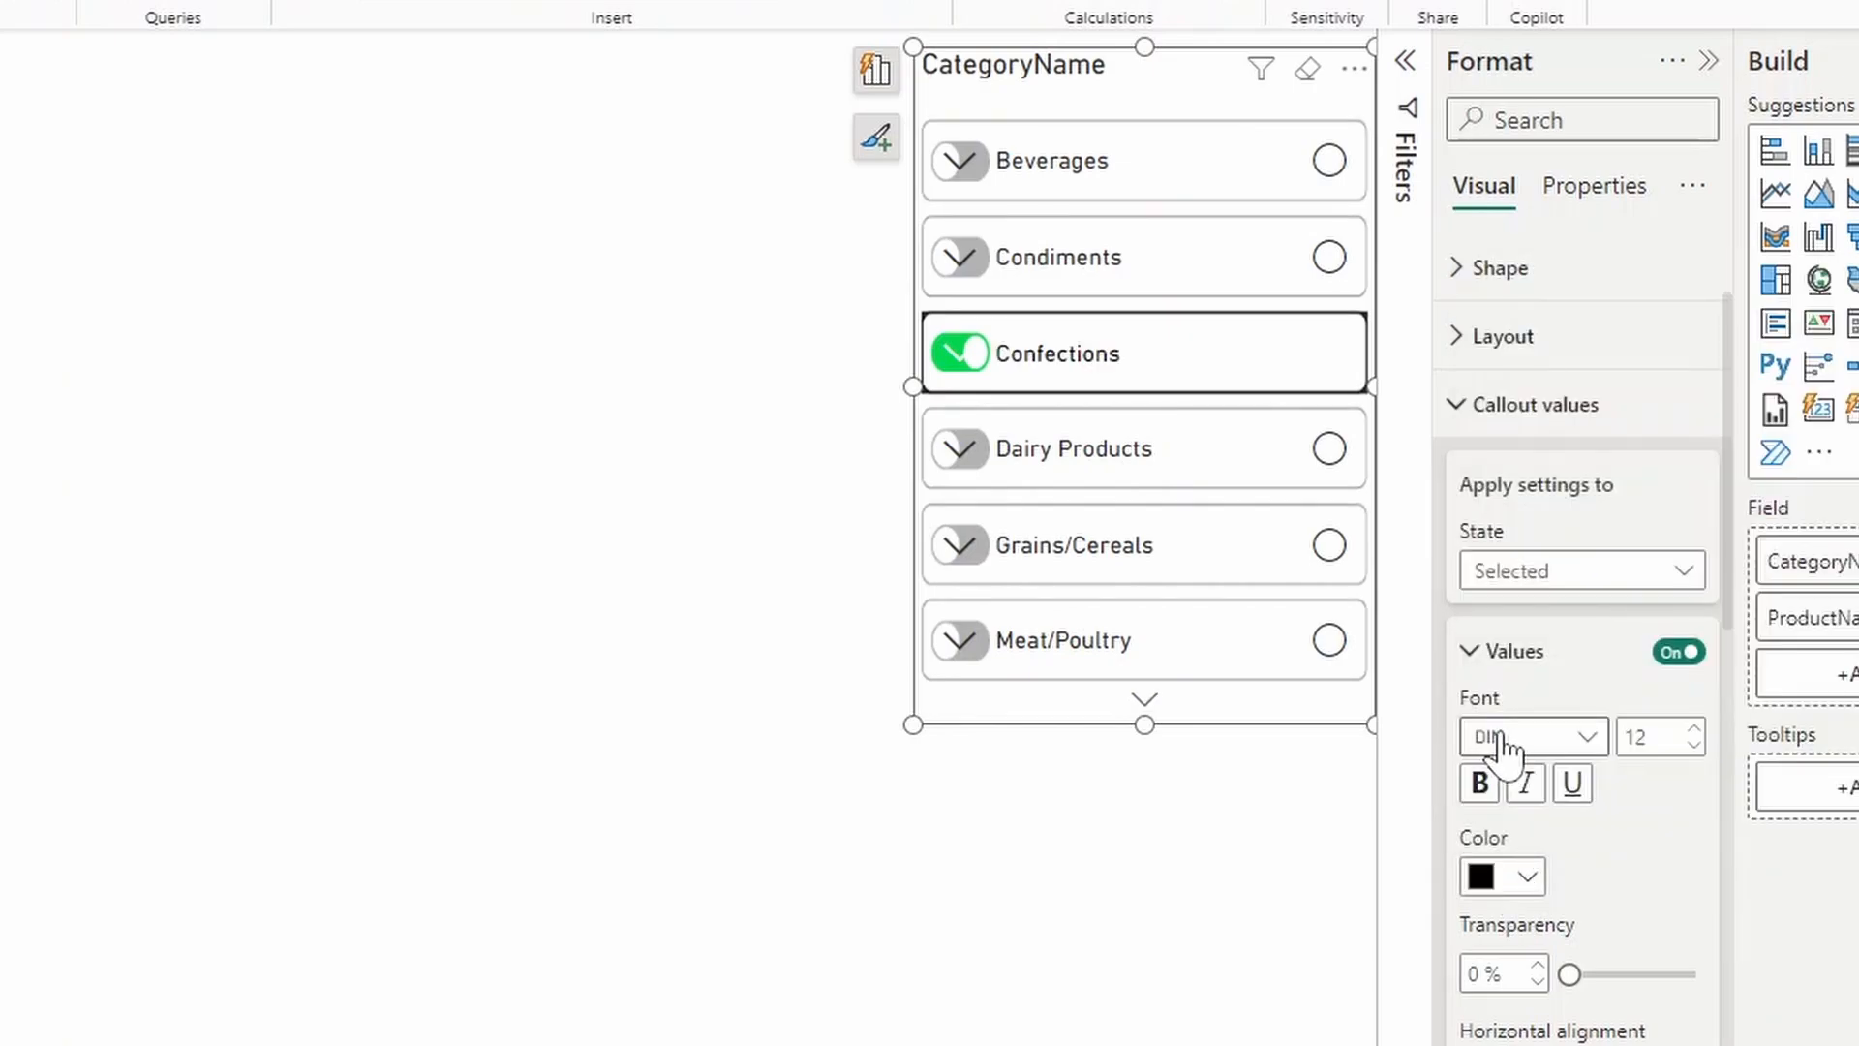
Preview the slicer and widen it by extending its left edge outward
{"action": "left_click", "coordinate": [902, 414]}
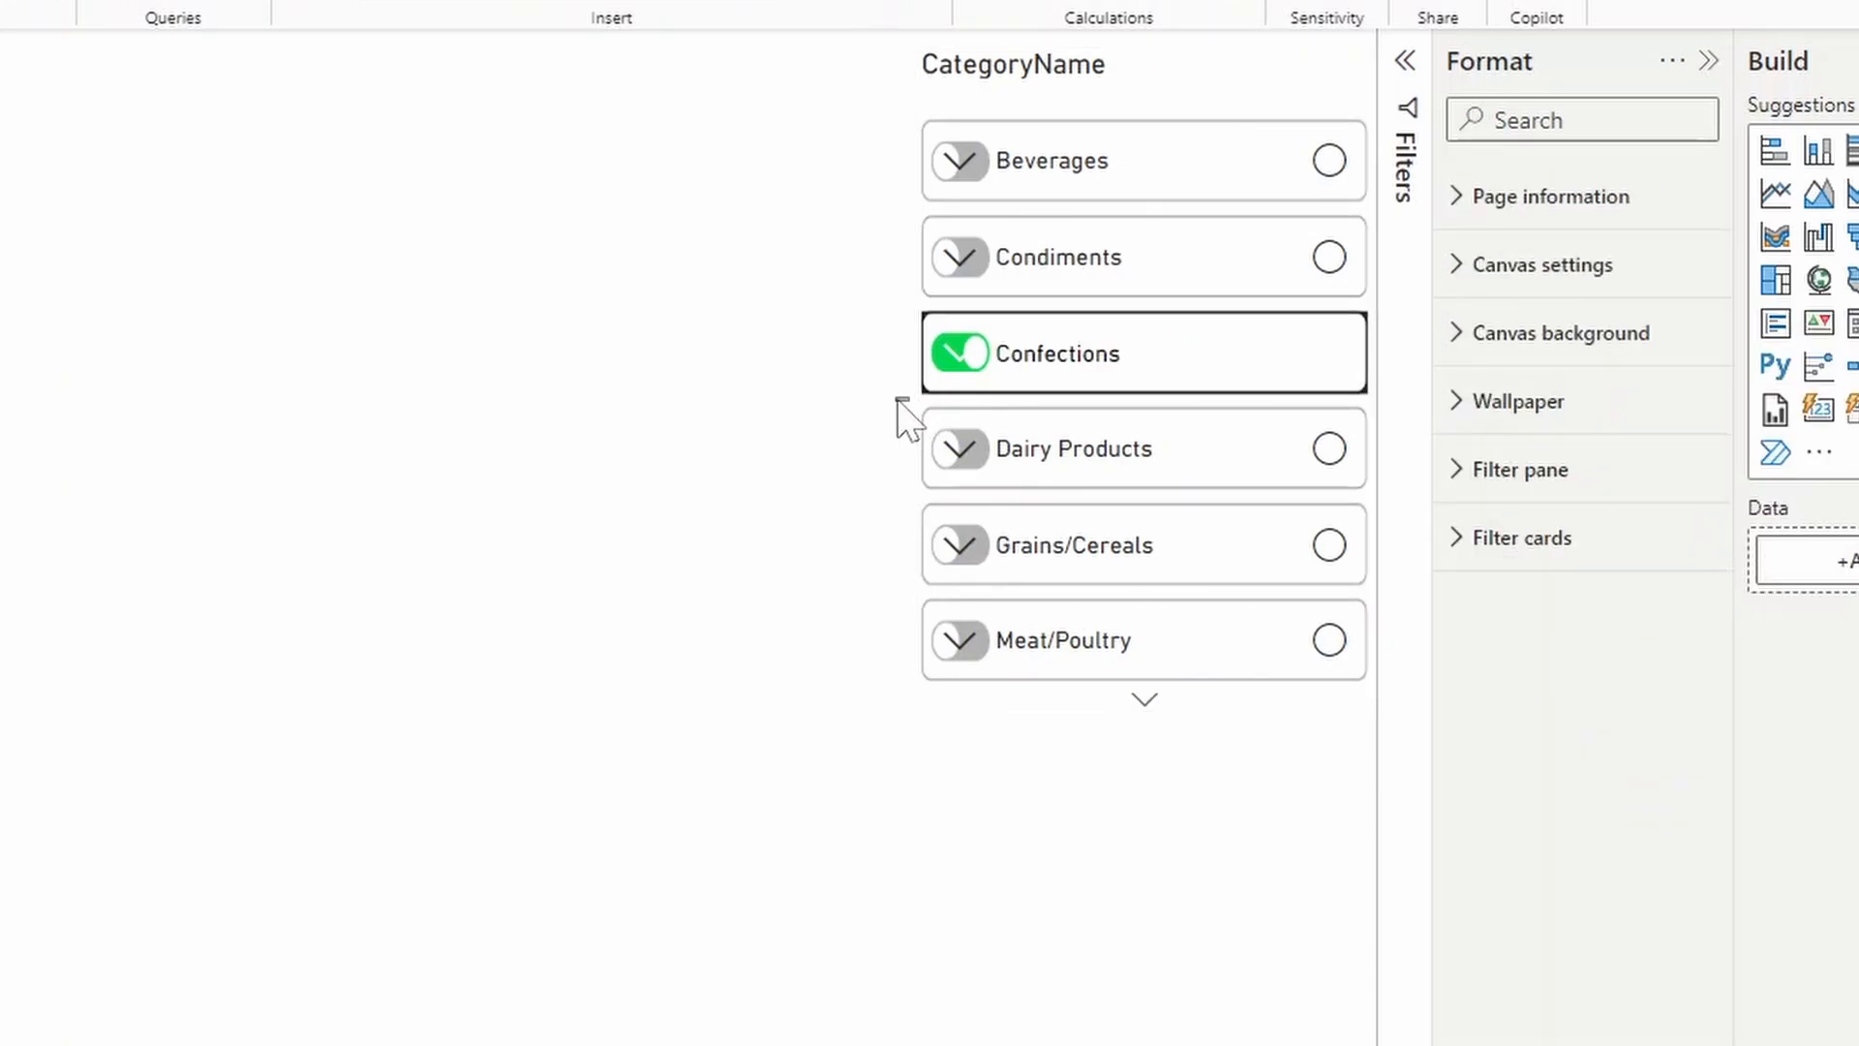
{"action": "left_click", "coordinate": [927, 422]}
{"action": "mouse_move", "coordinate": [915, 393]}
{"action": "left_mouse_down"}
{"action": "mouse_move", "coordinate": [792, 414]}
{"action": "mouse_move", "coordinate": [852, 393]}
{"action": "left_mouse_up"}
Select Beverages, switch the selection icon off, adjust expand/collapse icon settings and widen the slicer leftward
{"action": "left_click", "coordinate": [1210, 261]}
{"action": "left_click", "coordinate": [1228, 164]}
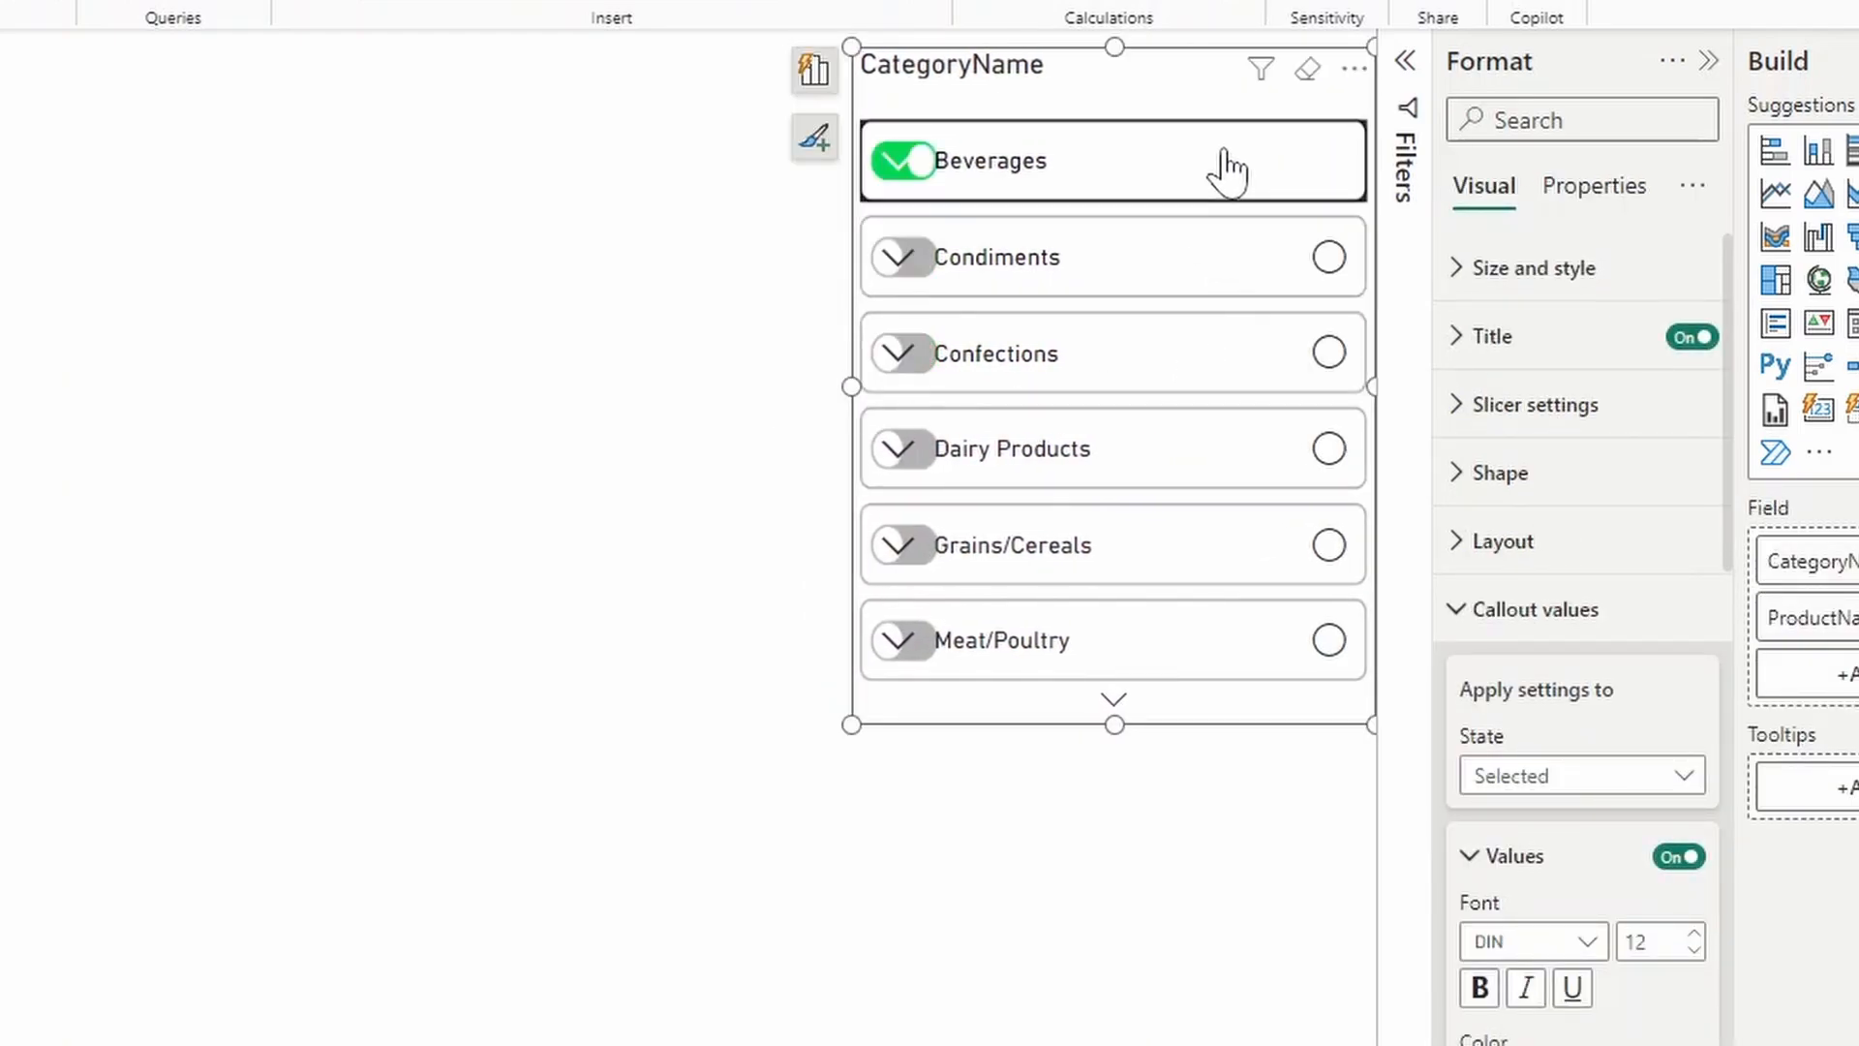
{"action": "left_click", "coordinate": [1593, 625]}
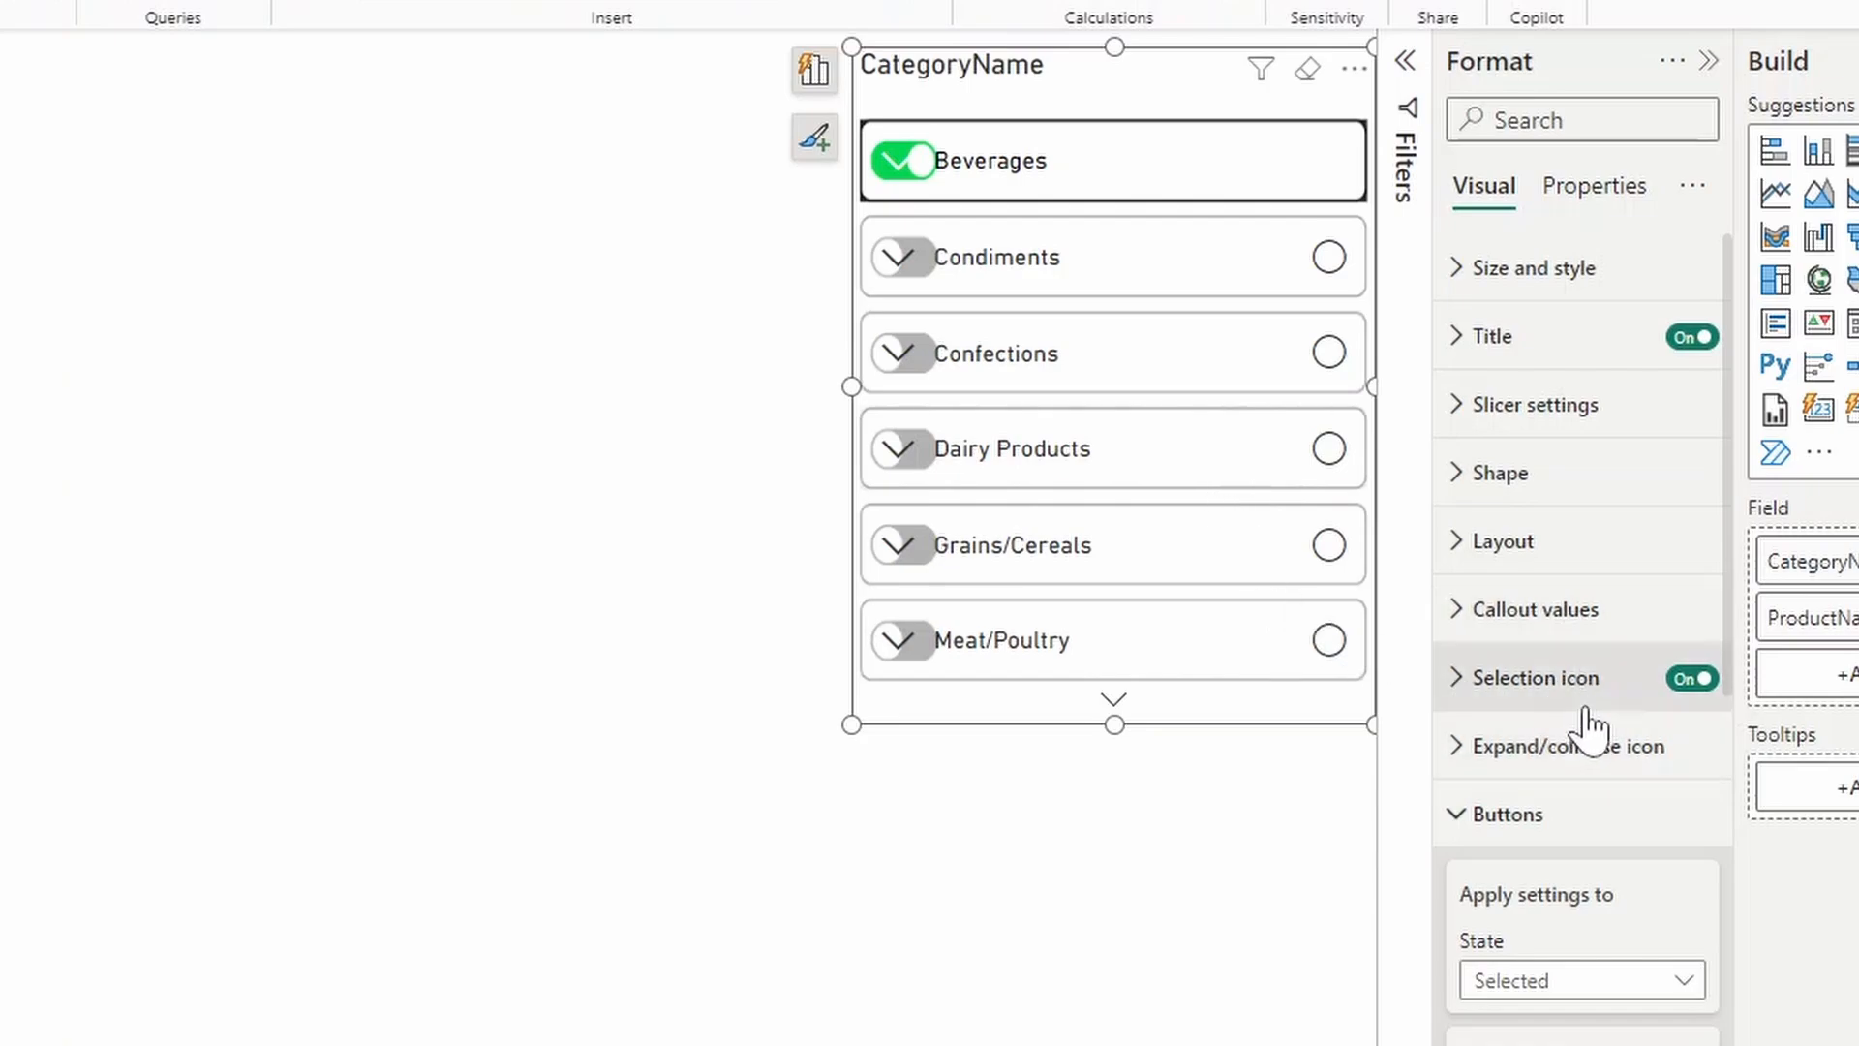
{"action": "left_click", "coordinate": [1693, 680]}
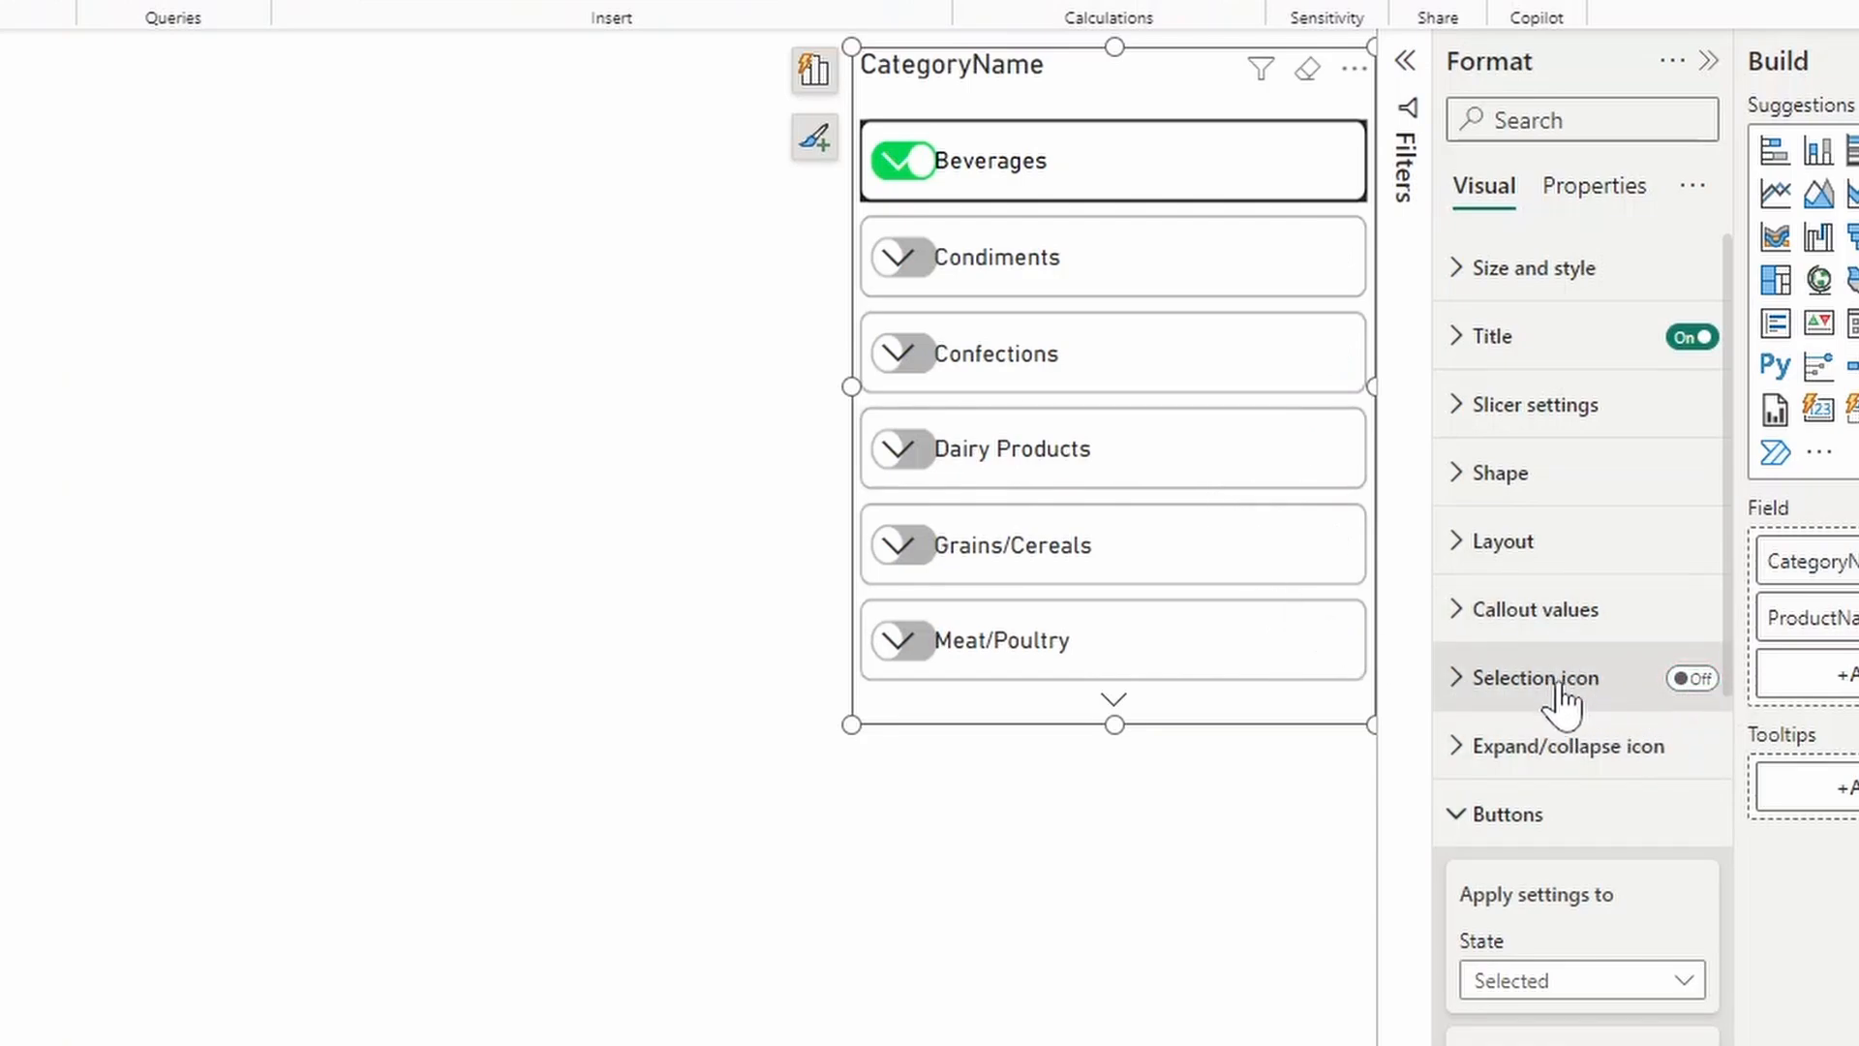
{"action": "left_click", "coordinate": [1547, 746]}
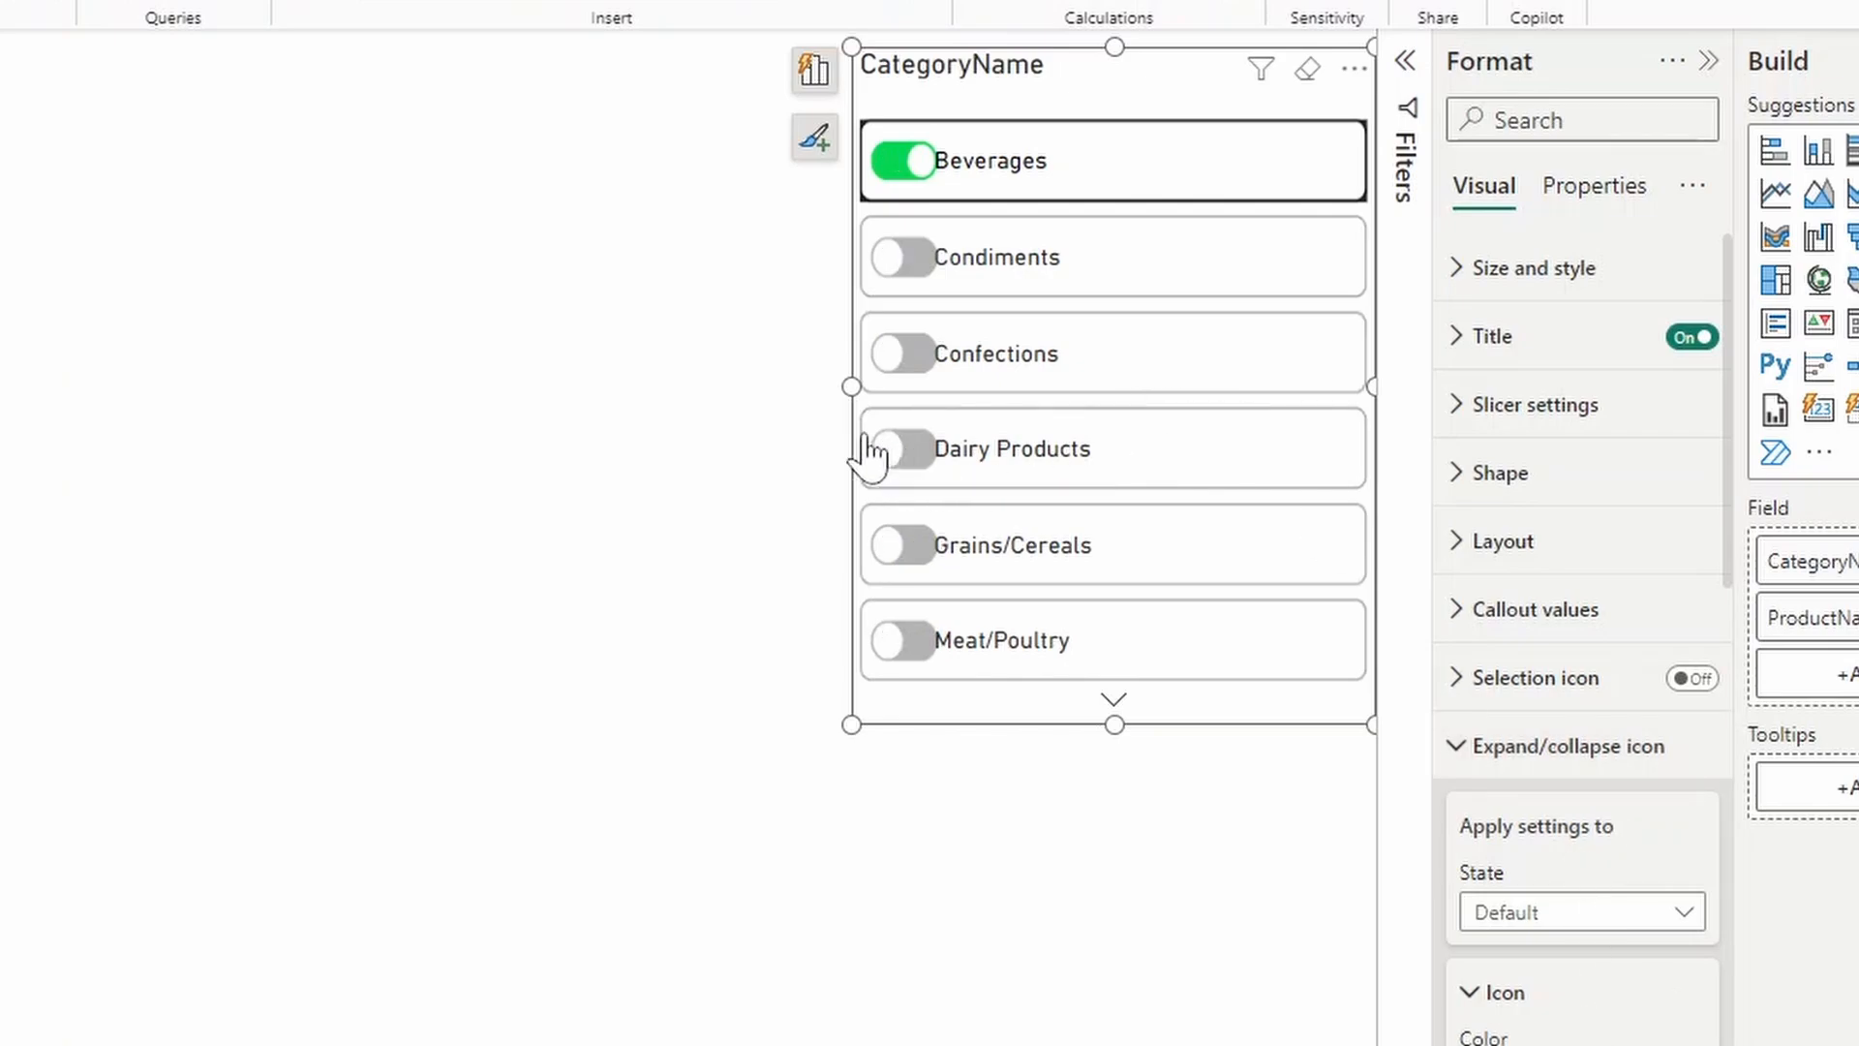
{"action": "left_click_drag", "start_coordinate": [851, 385], "coordinate": [831, 413]}
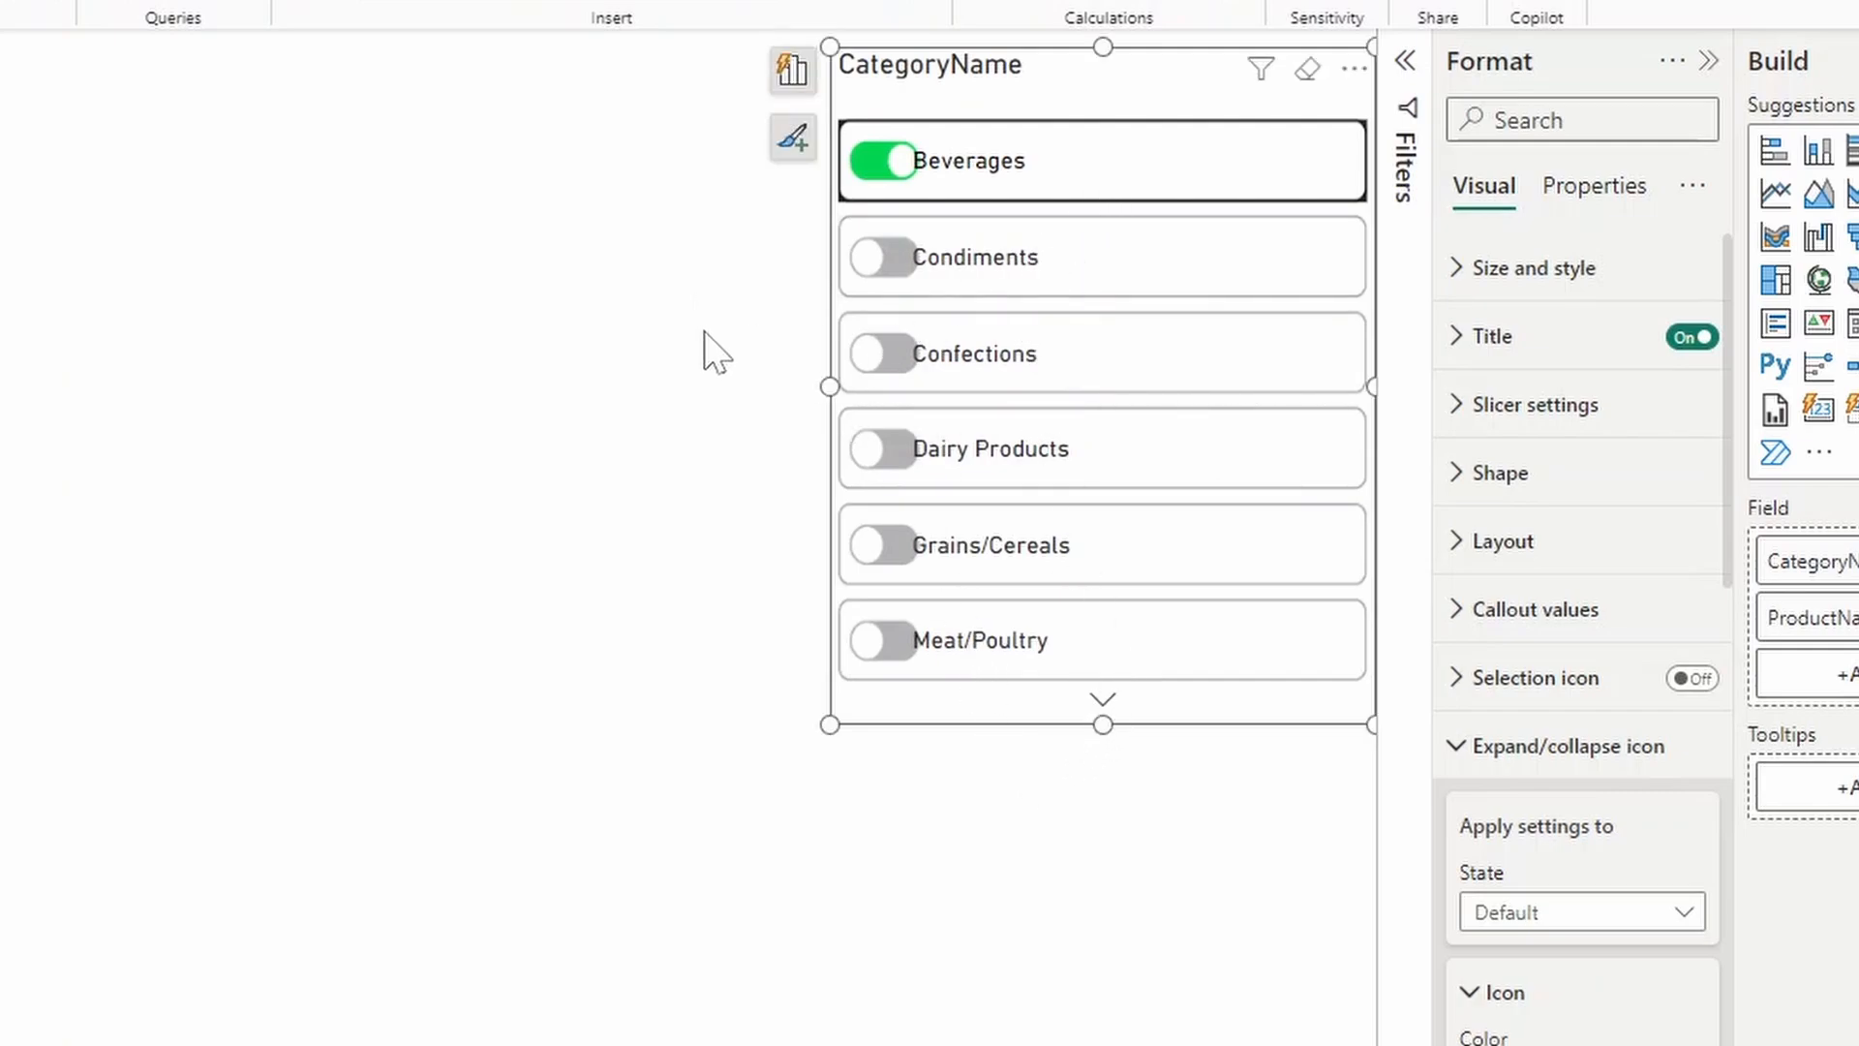
Preview the toggle slicer by picking Condiments, Confections, Dairy Products and Beverages in turn
{"action": "left_click", "coordinate": [702, 225]}
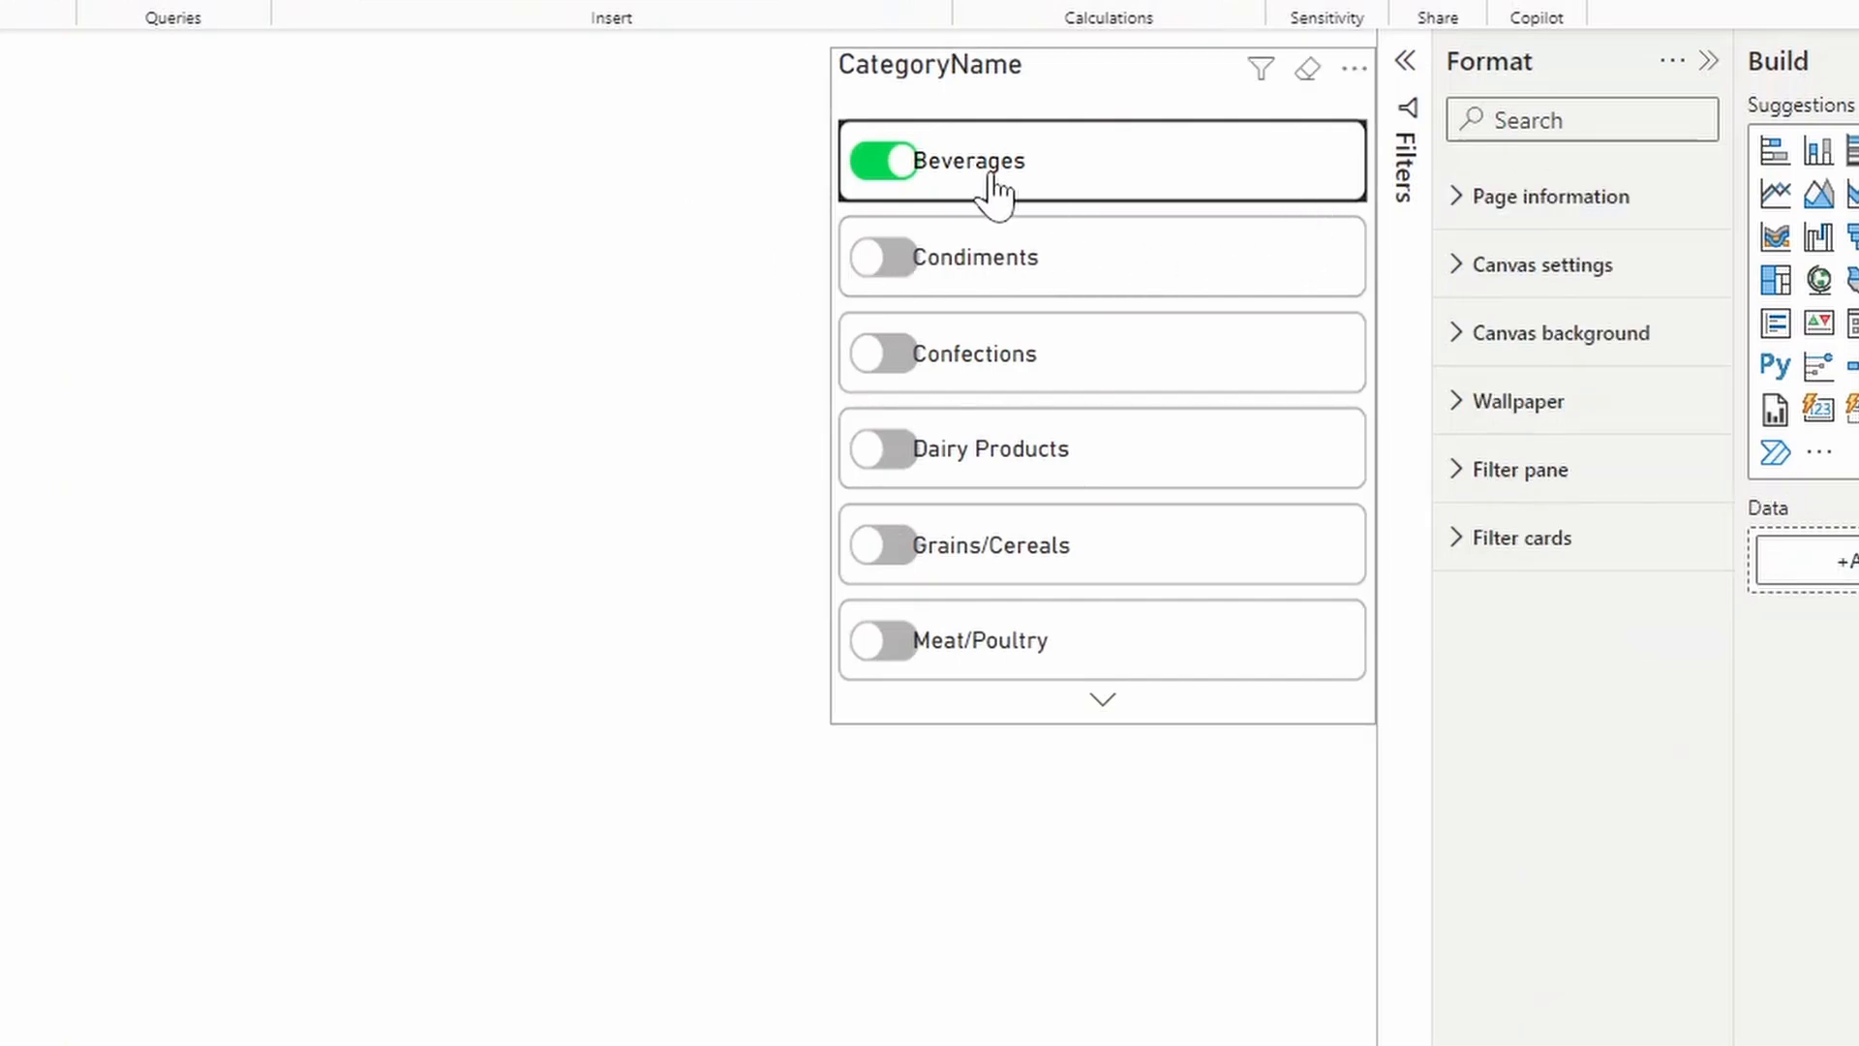
{"action": "left_click", "coordinate": [1133, 280]}
{"action": "left_click", "coordinate": [1133, 375]}
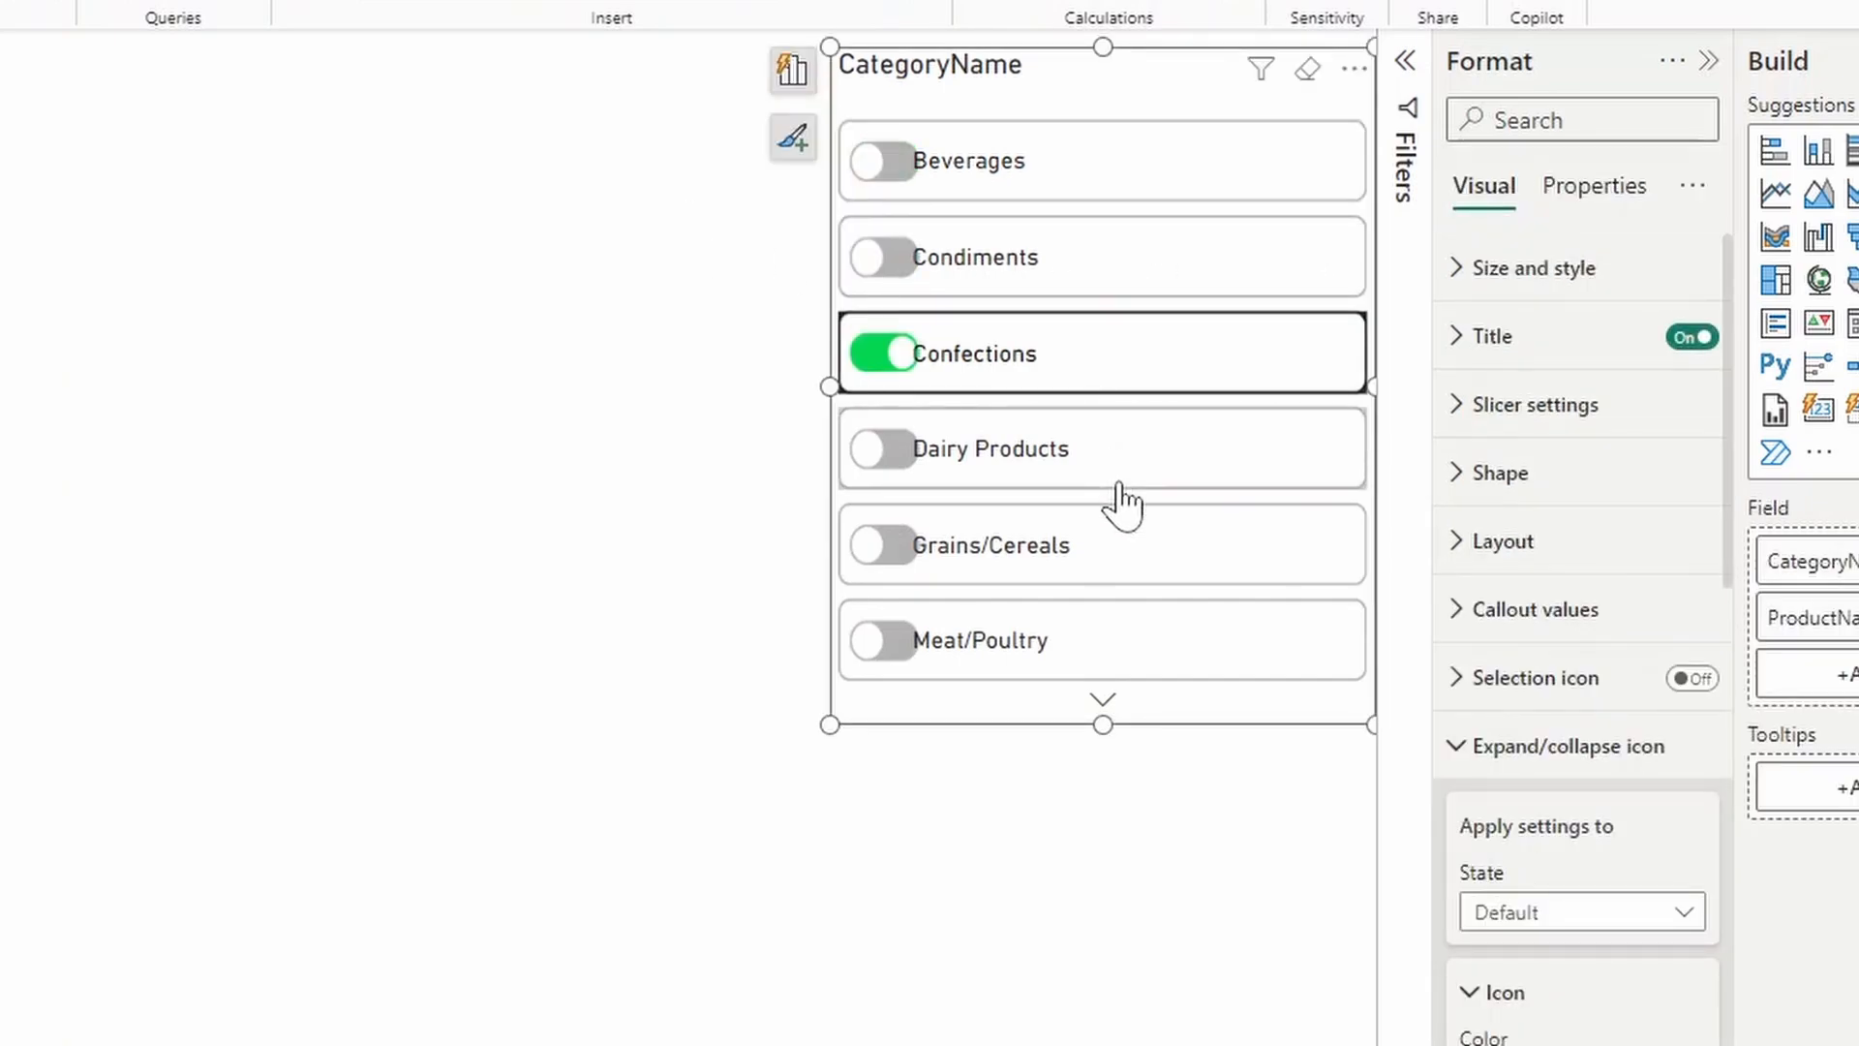
{"action": "left_click", "coordinate": [1131, 459]}
{"action": "left_click", "coordinate": [1156, 371]}
{"action": "left_click", "coordinate": [1075, 260]}
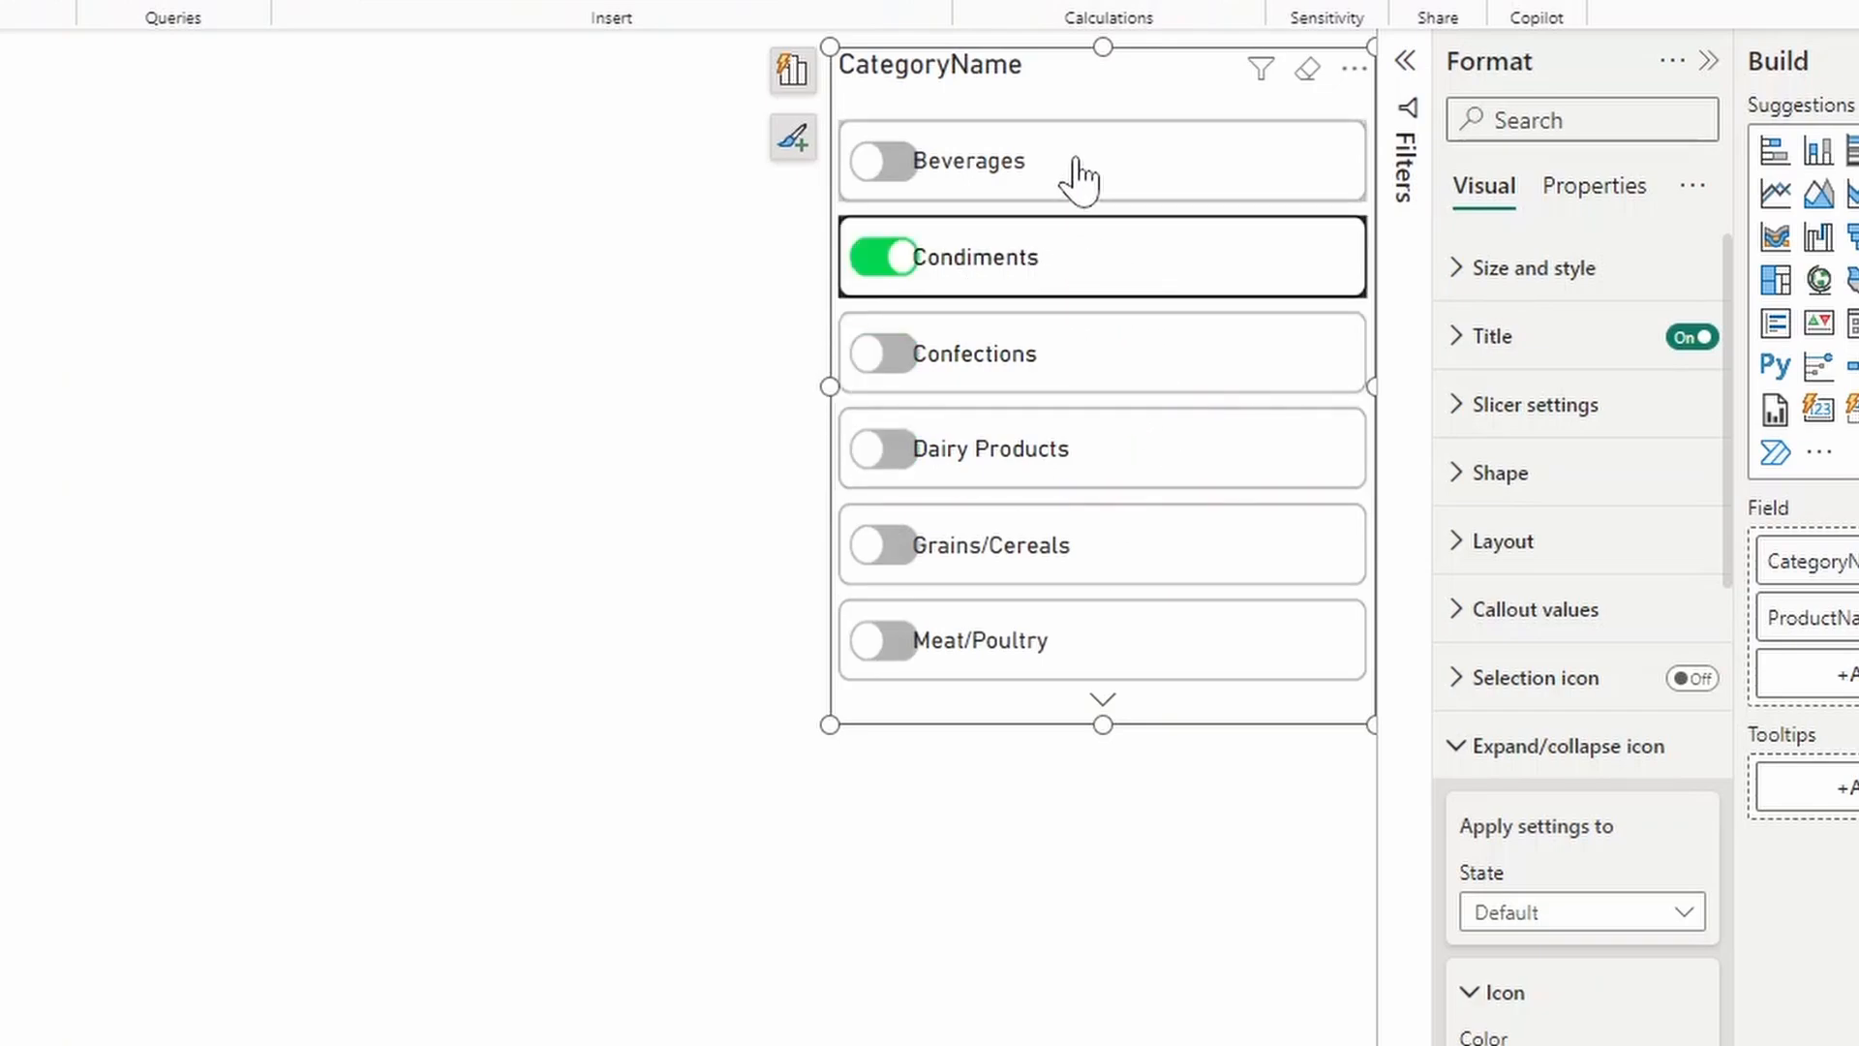
{"action": "left_click", "coordinate": [1078, 175]}
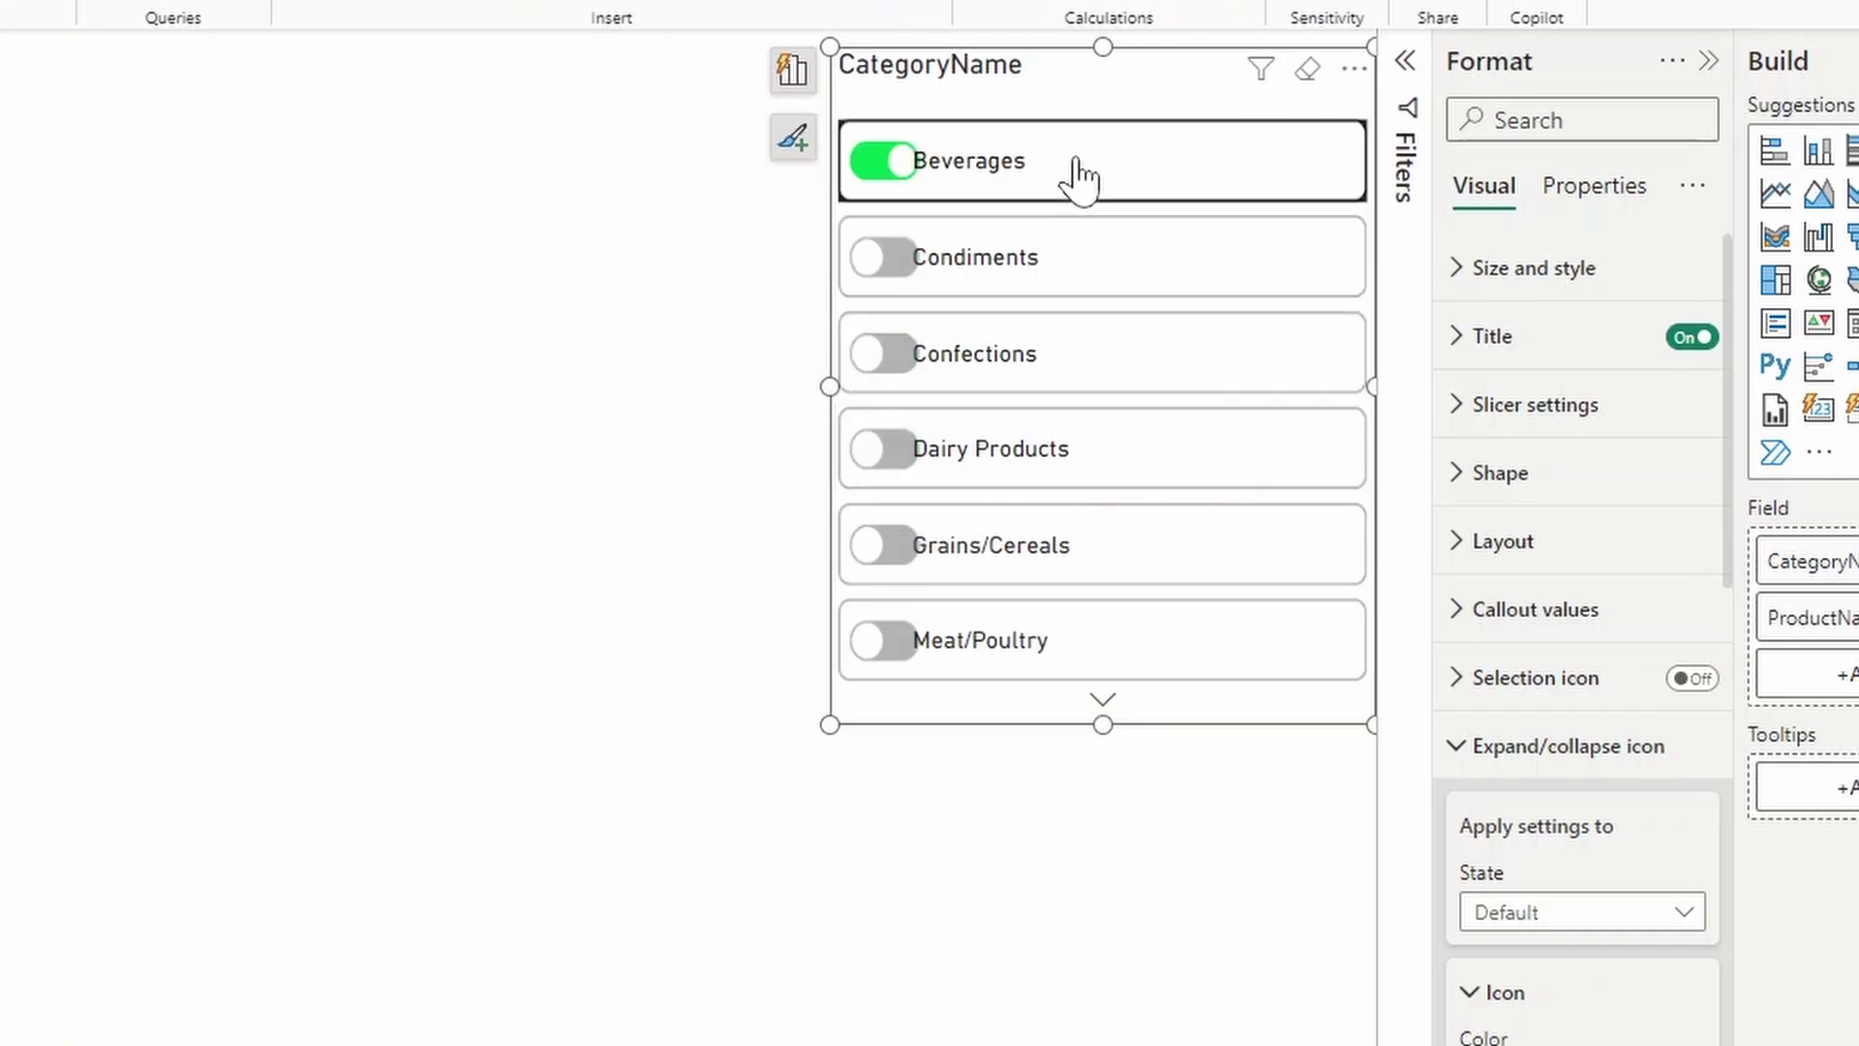
Expand Beverages to show its products, collapse it, and expand it again
{"action": "left_click", "coordinate": [873, 174]}
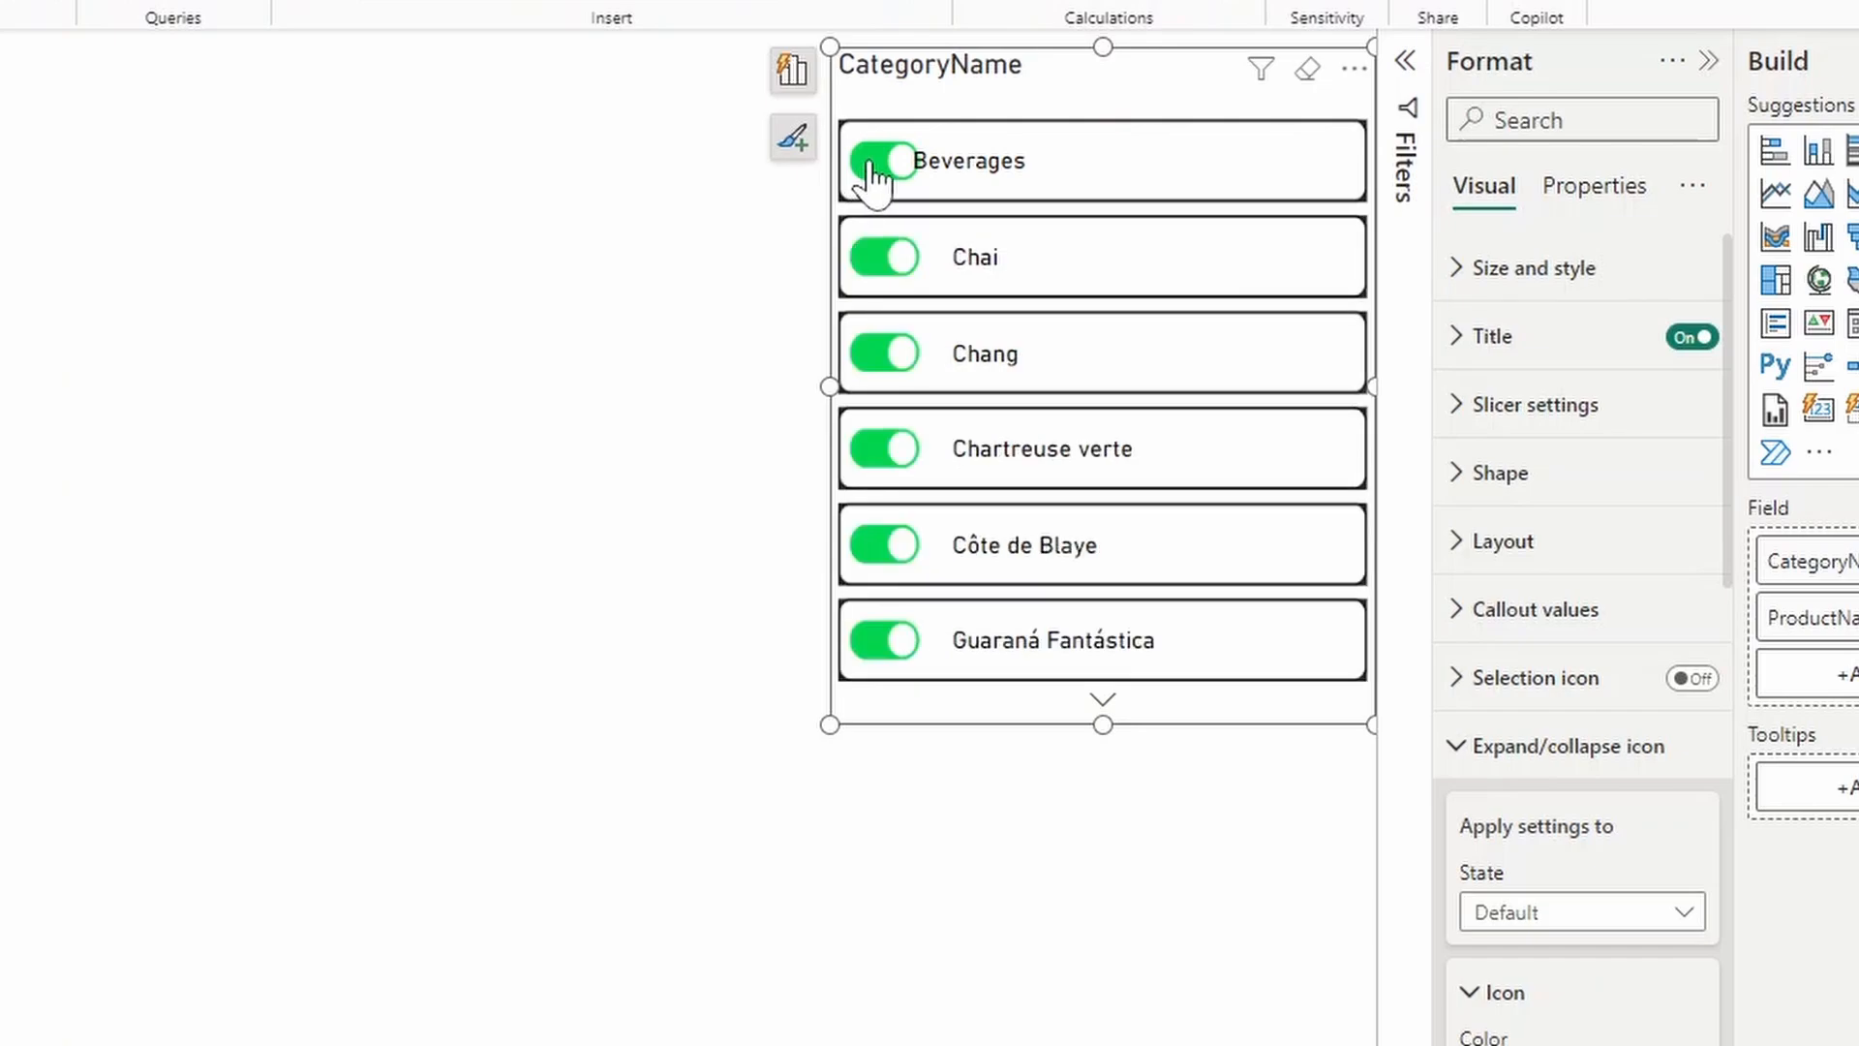
{"action": "left_click", "coordinate": [873, 174]}
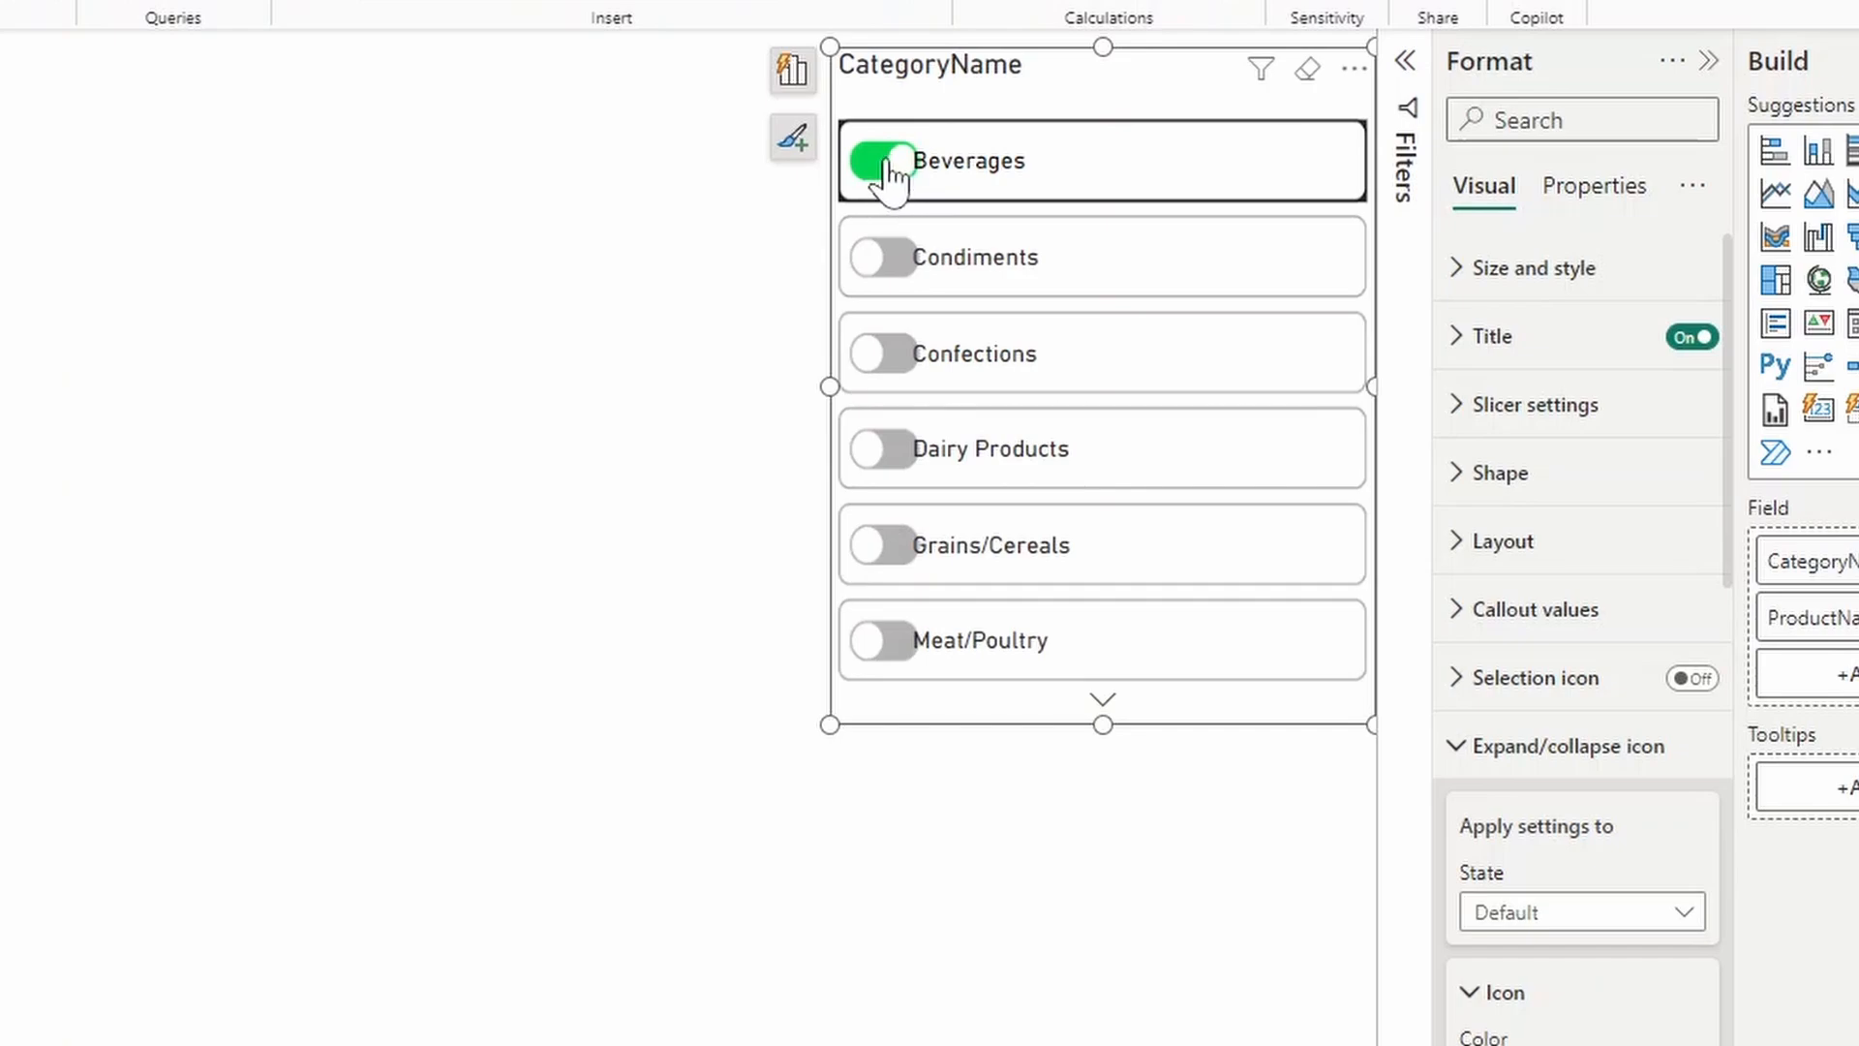
{"action": "left_click", "coordinate": [898, 172]}
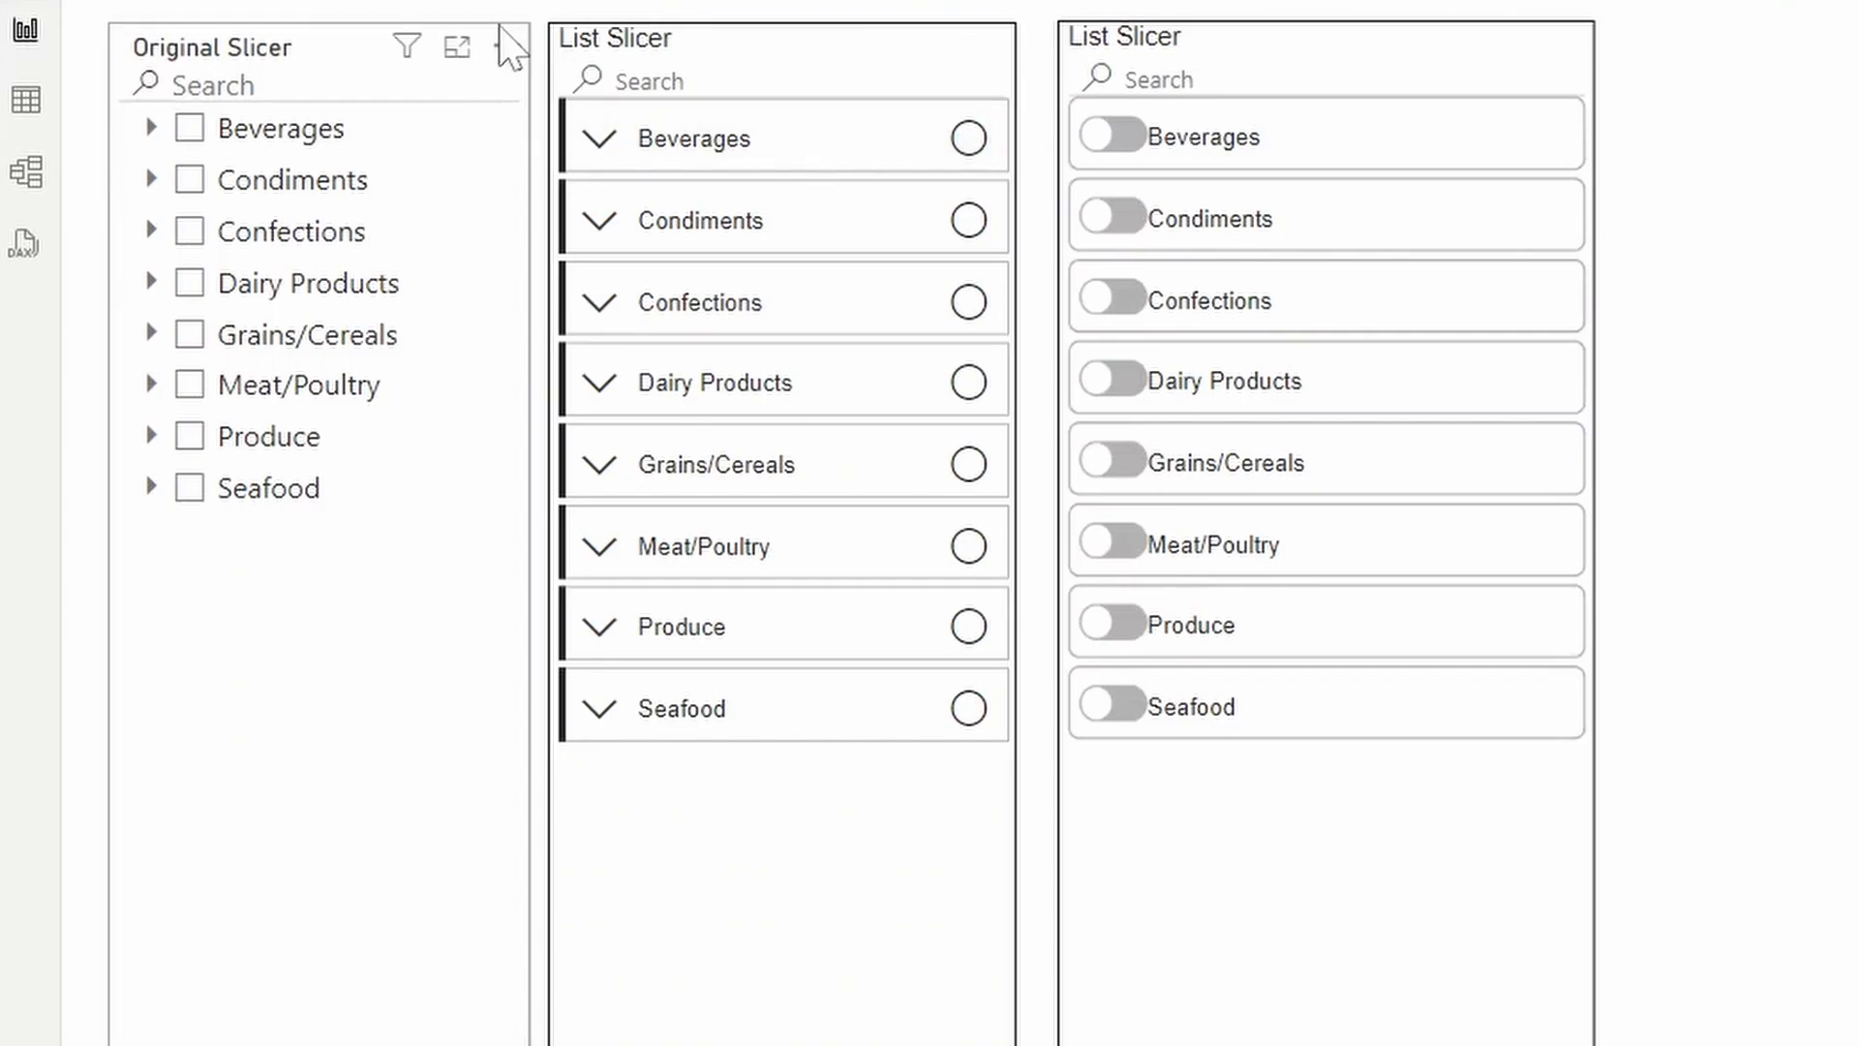
Select the Original Slicer and then the middle List Slicer on the report page
{"action": "mouse_move", "coordinate": [308, 203]}
{"action": "left_click", "coordinate": [346, 45]}
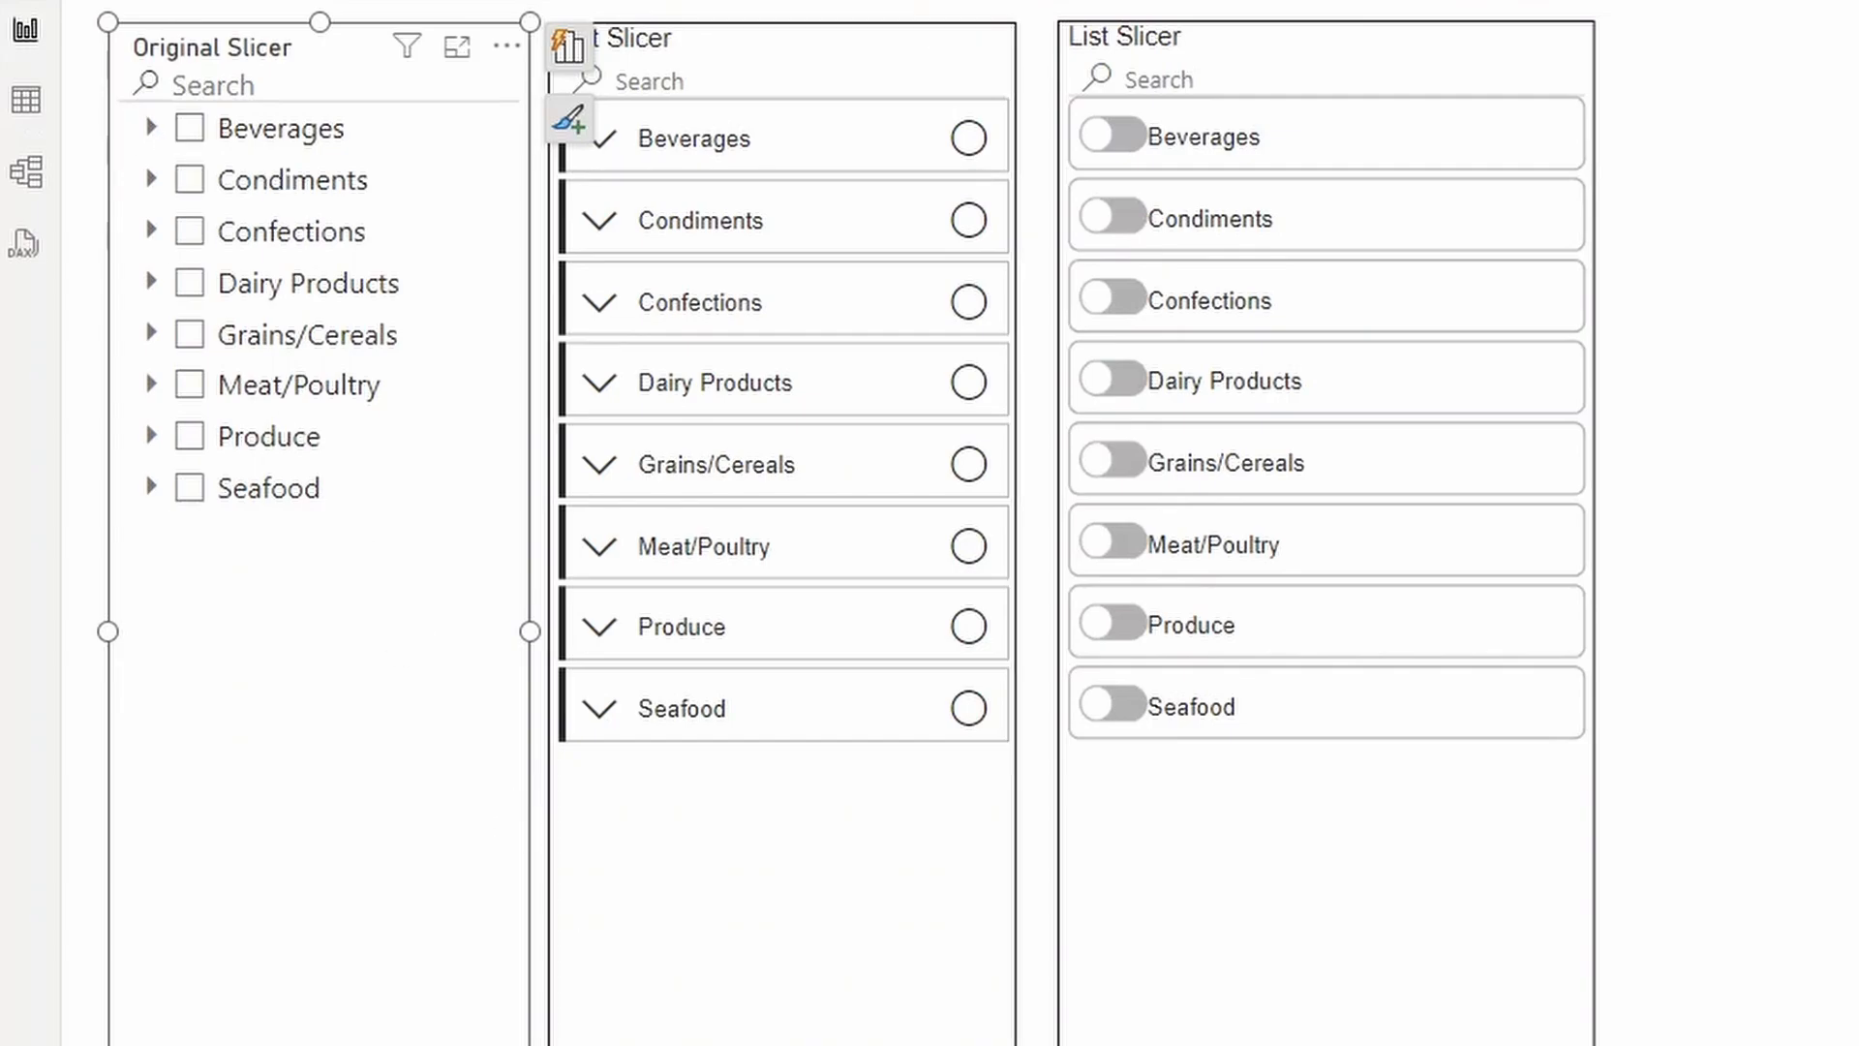
{"action": "left_click", "coordinate": [781, 872]}
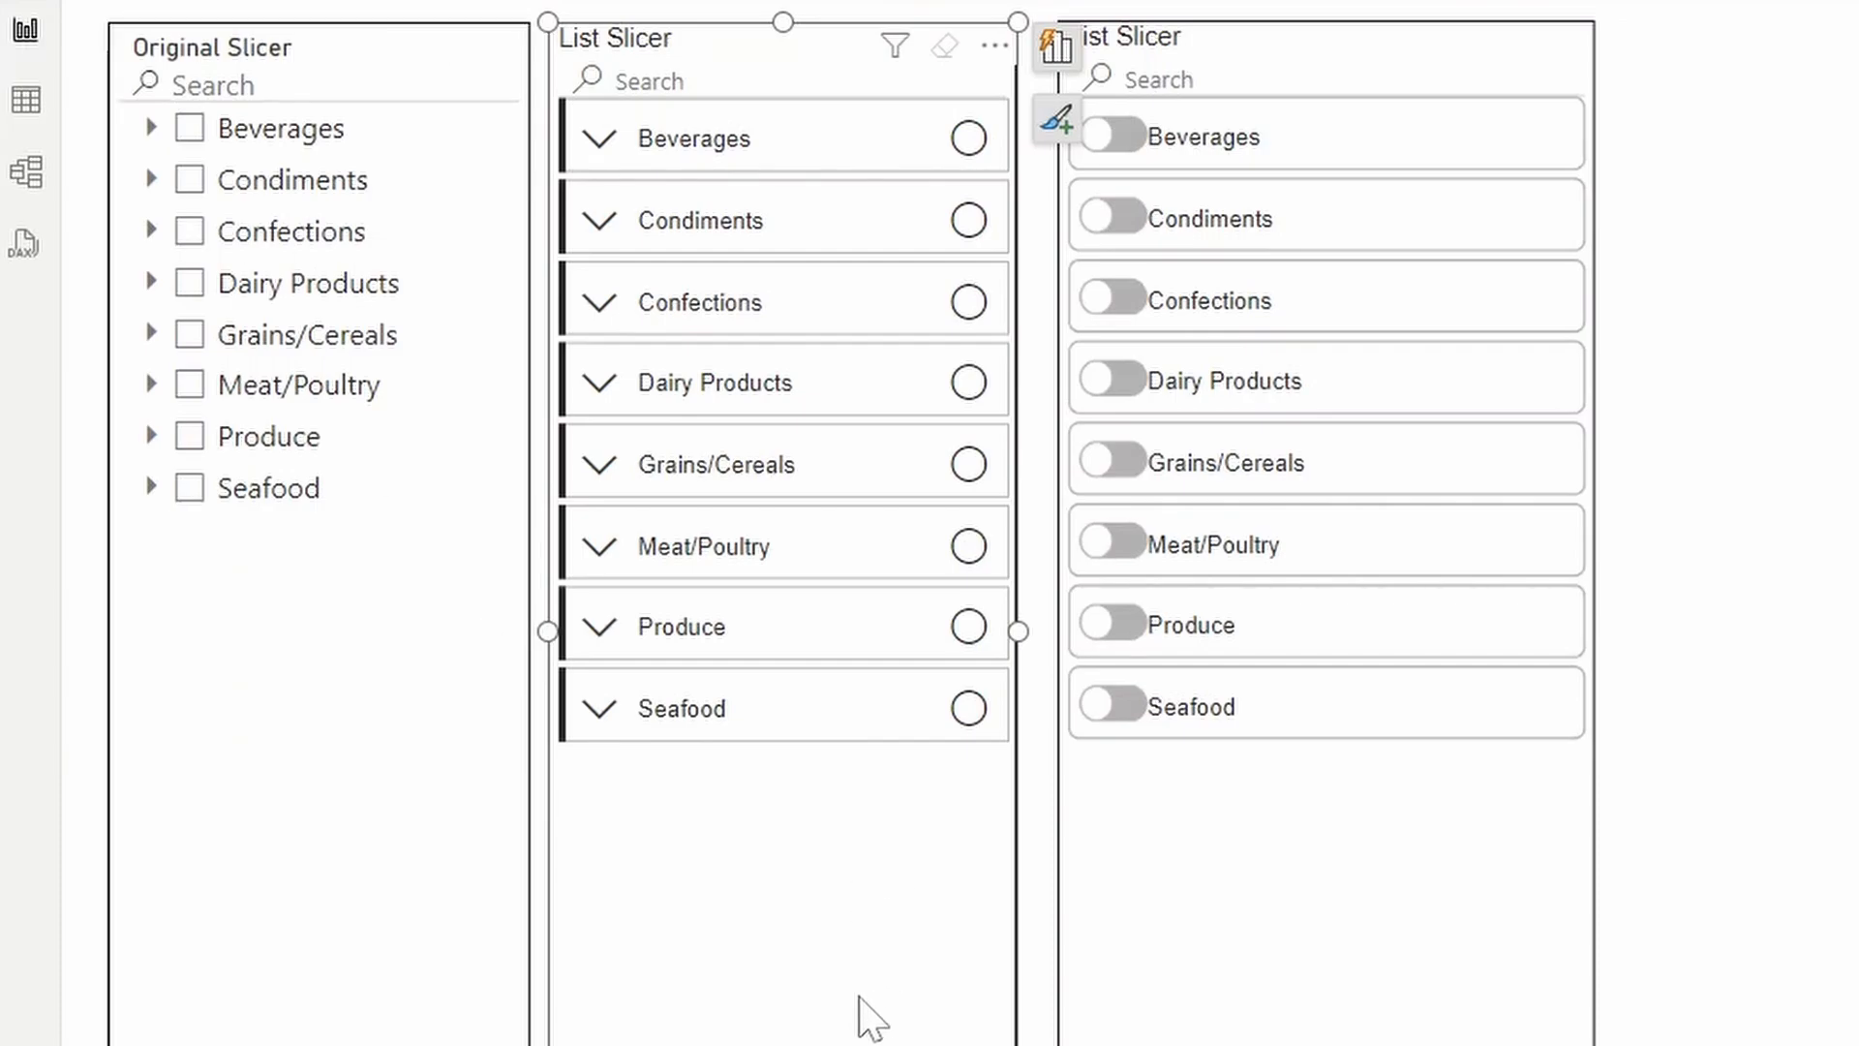
Select the Original Slicer and shrink it to a short drop-down height
{"action": "mouse_move", "coordinate": [319, 364]}
{"action": "left_click", "coordinate": [313, 1017]}
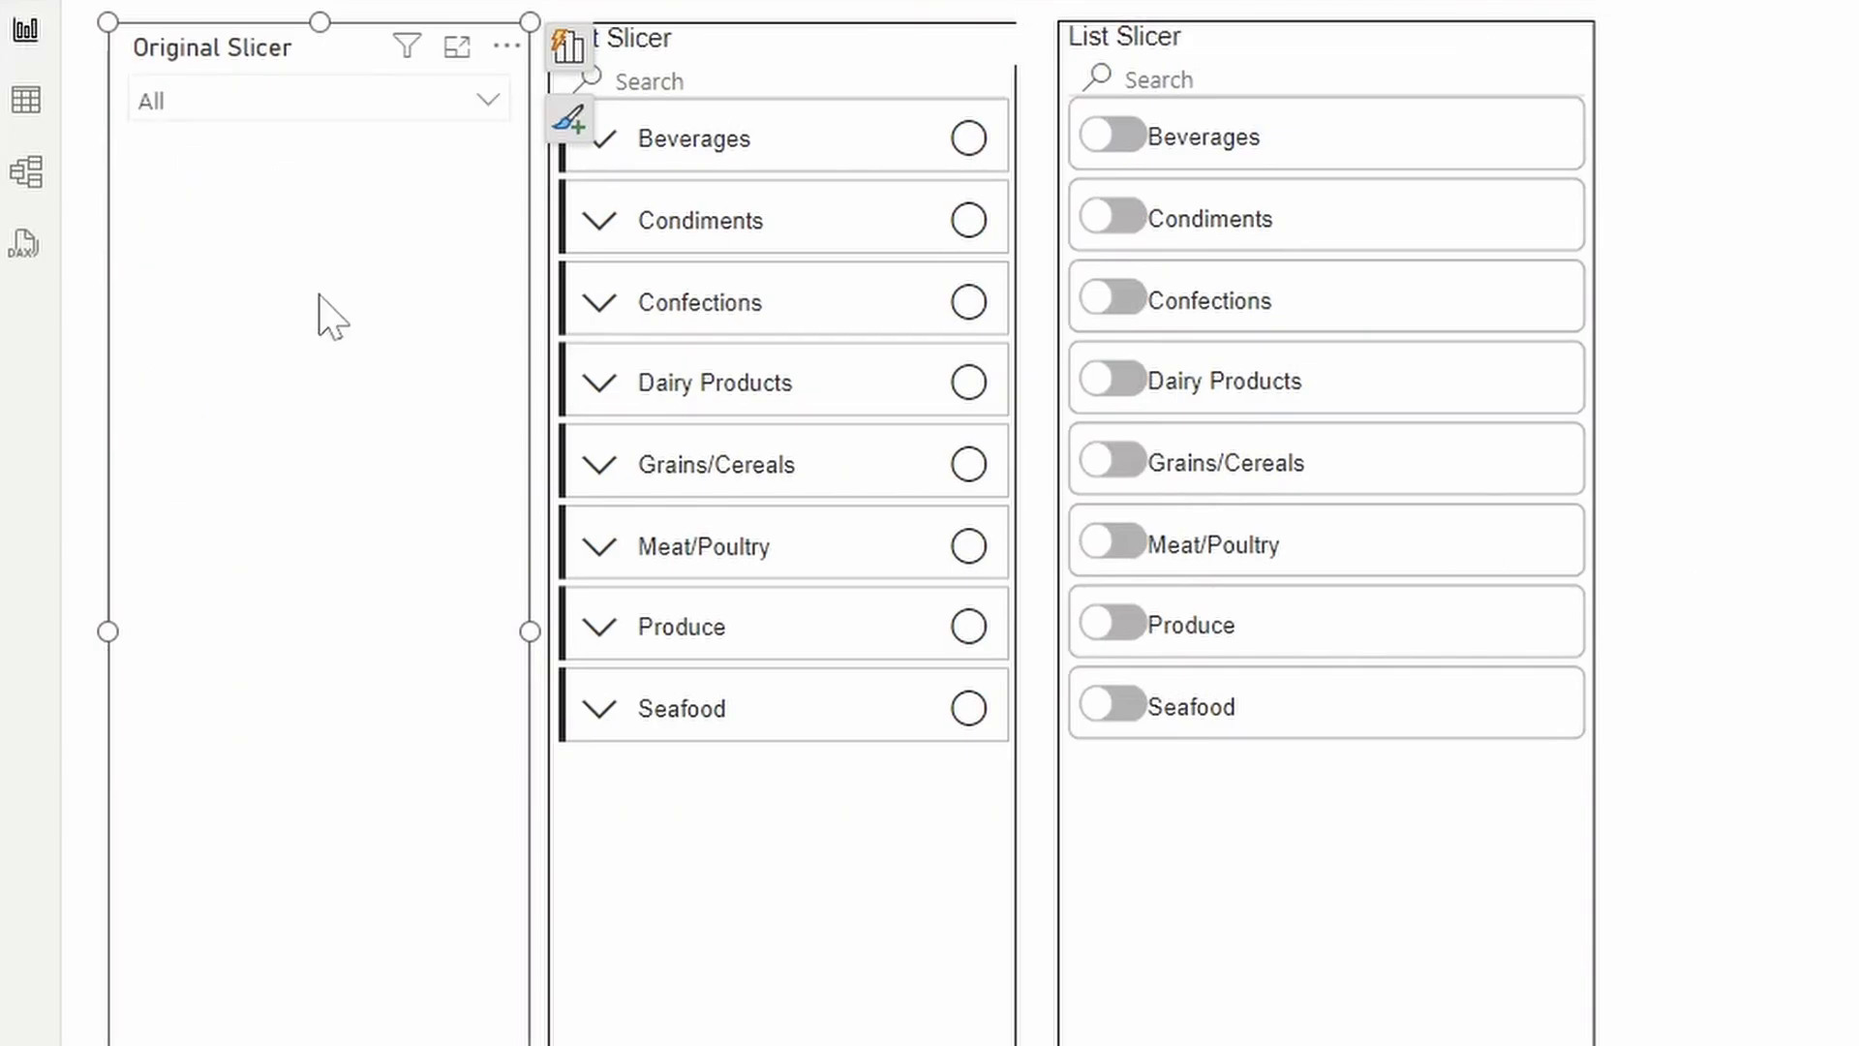
{"action": "left_click_drag", "start_coordinate": [363, 1040], "coordinate": [403, 151]}
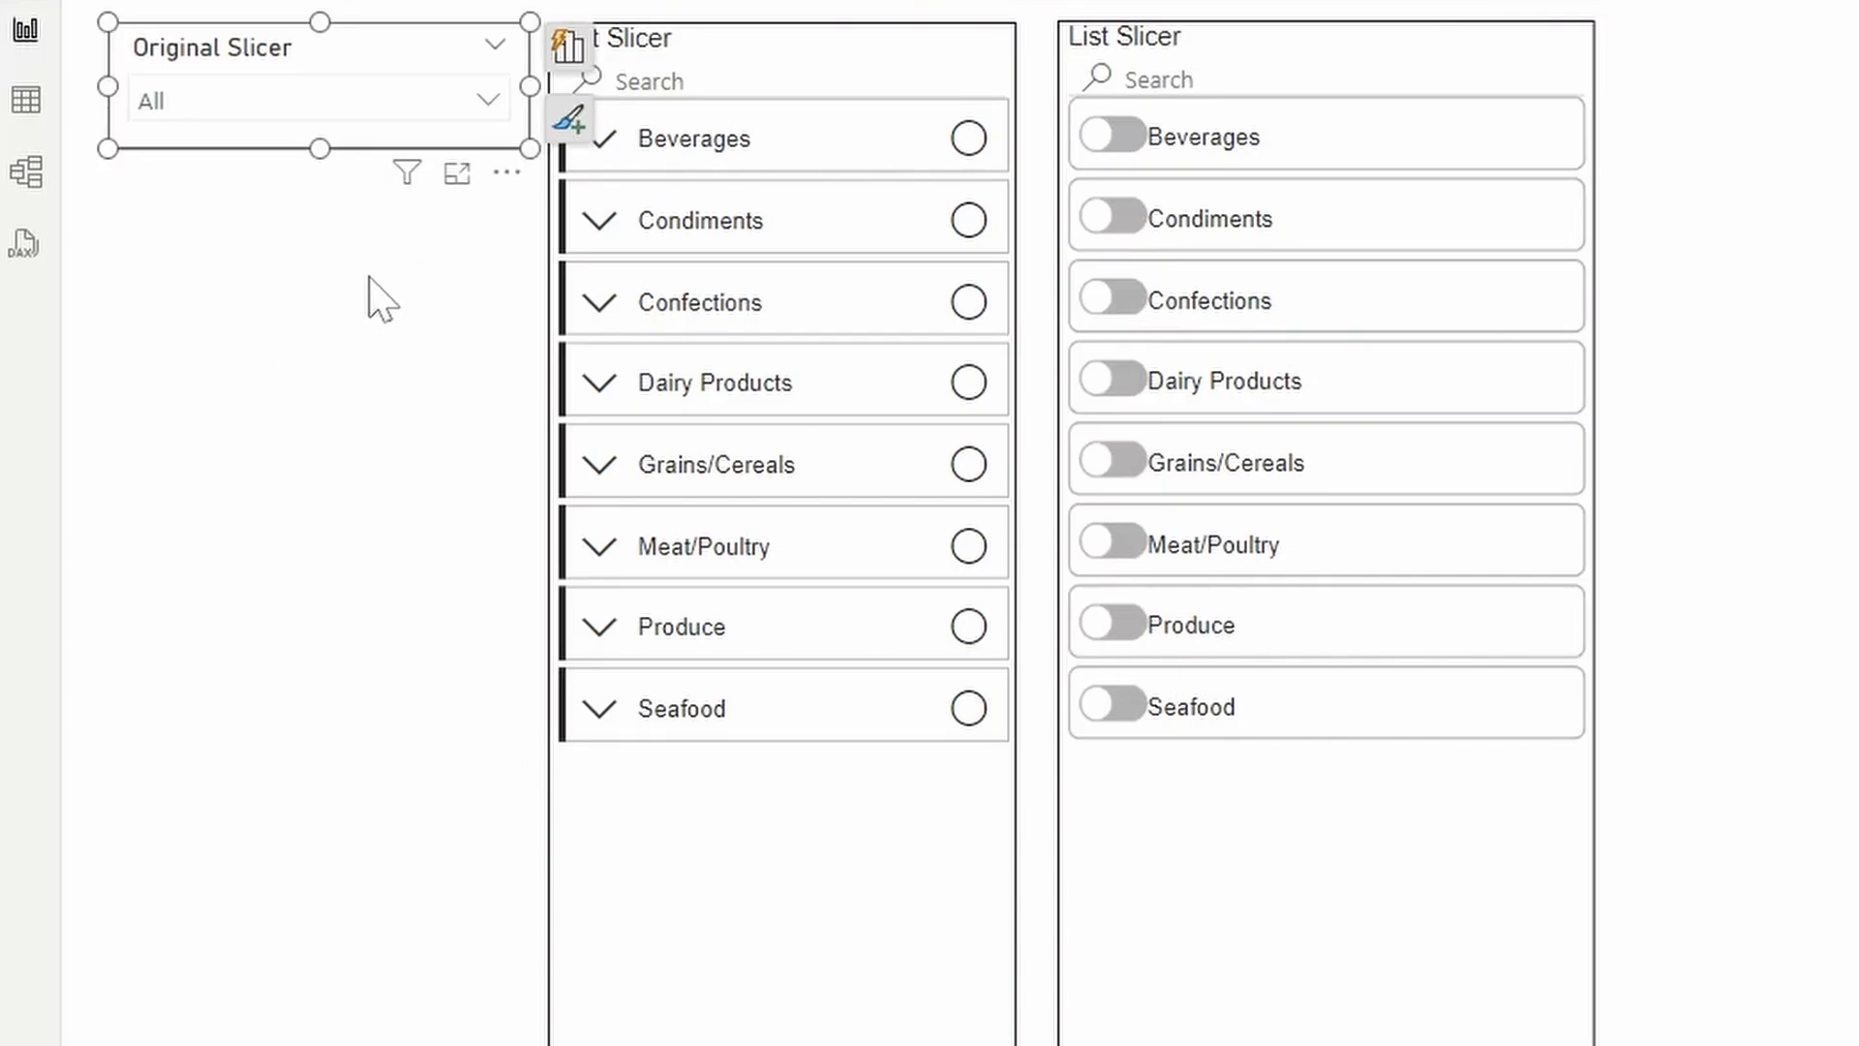
Check the drop-down's category list by expanding and collapsing Beverages, leaving it showing All
{"action": "left_click", "coordinate": [490, 104]}
{"action": "scroll", "coordinate": [435, 318], "scroll_direction": "down", "scroll_amount": 2}
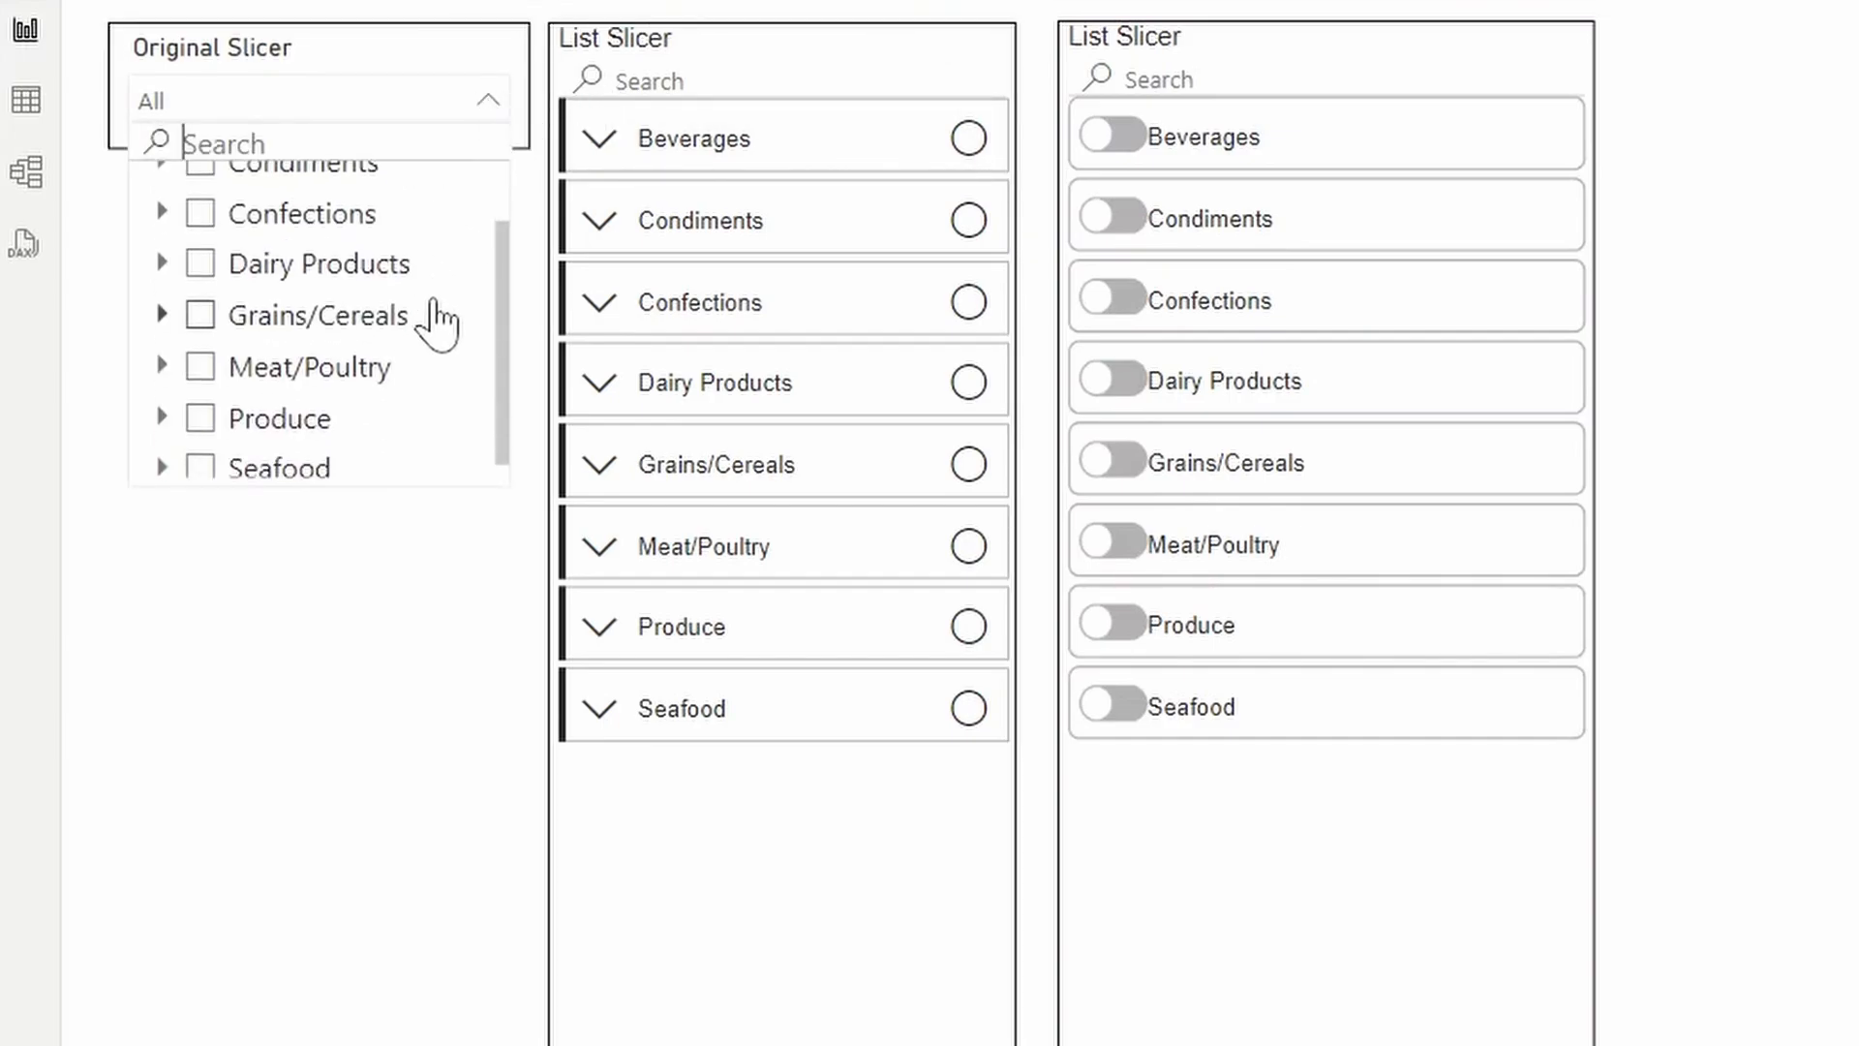
{"action": "scroll", "coordinate": [436, 317], "scroll_direction": "up", "scroll_amount": 2}
{"action": "left_click", "coordinate": [160, 189]}
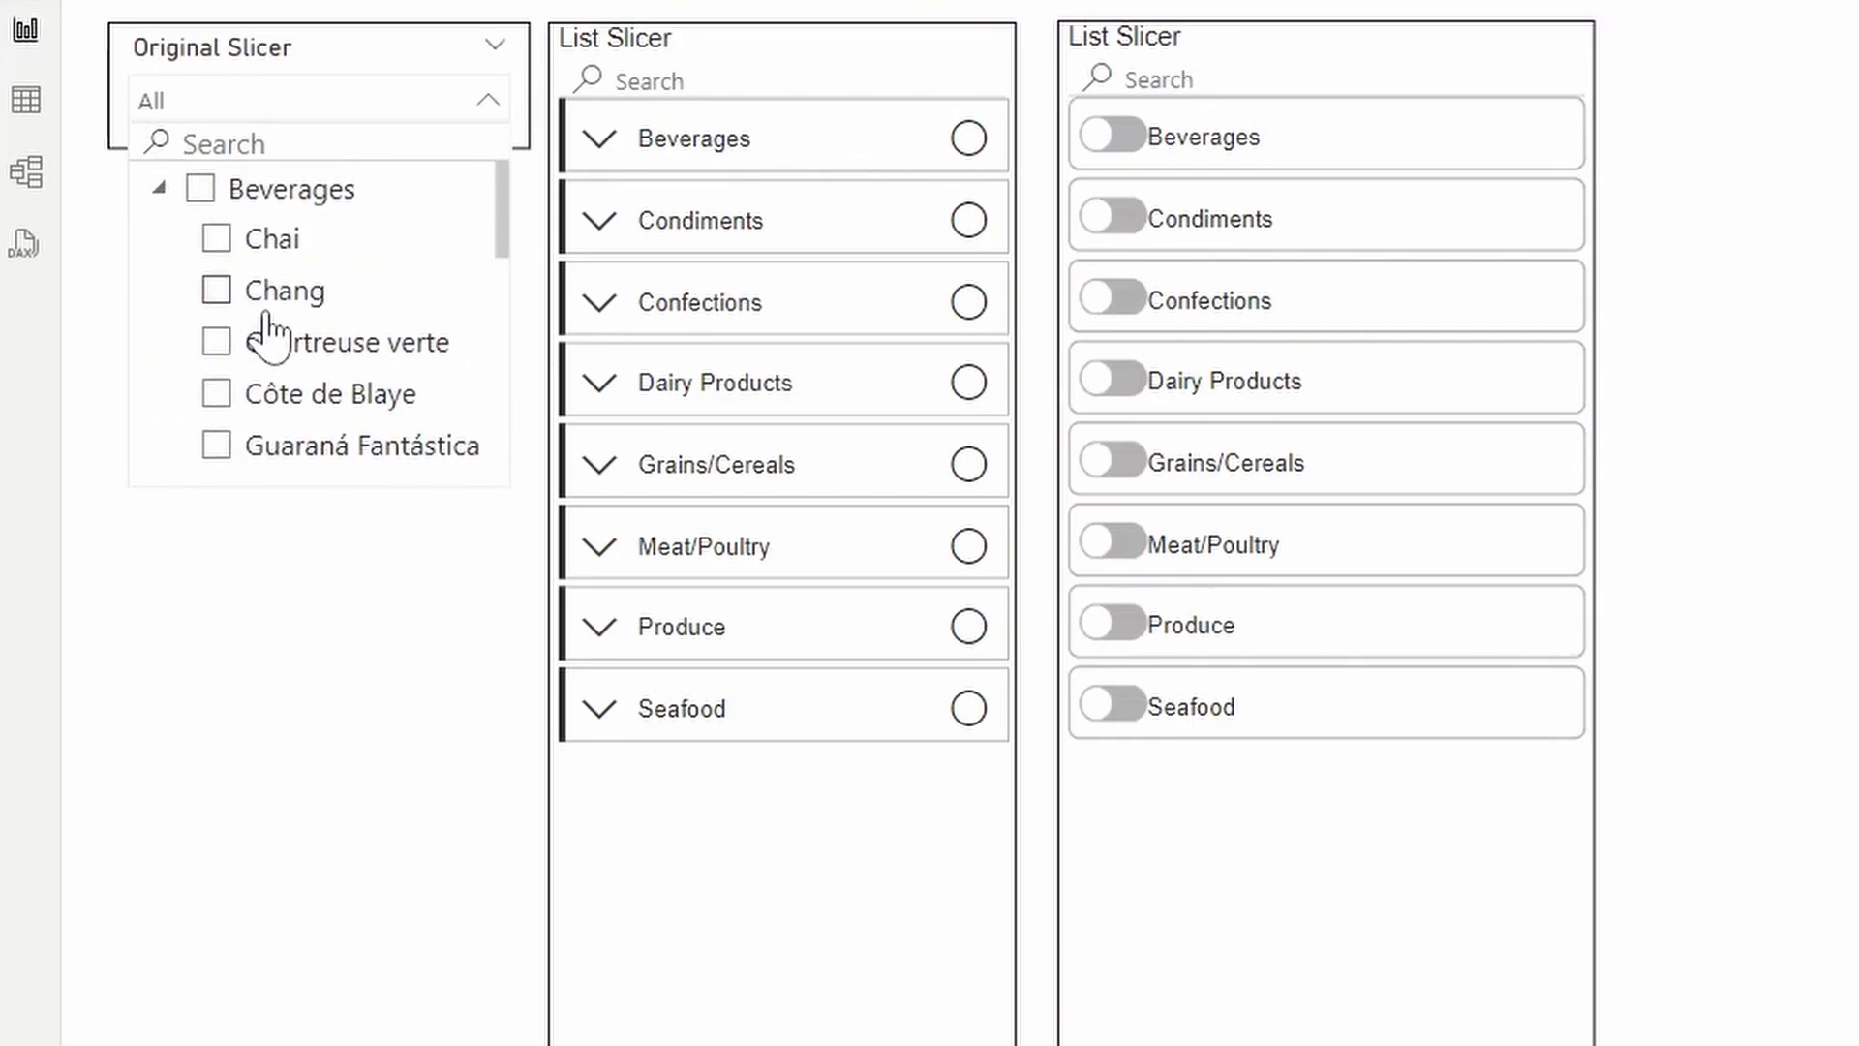
{"action": "scroll", "coordinate": [270, 332], "scroll_direction": "down", "scroll_amount": 2}
{"action": "scroll", "coordinate": [270, 332], "scroll_direction": "up", "scroll_amount": 2}
{"action": "left_click", "coordinate": [160, 189]}
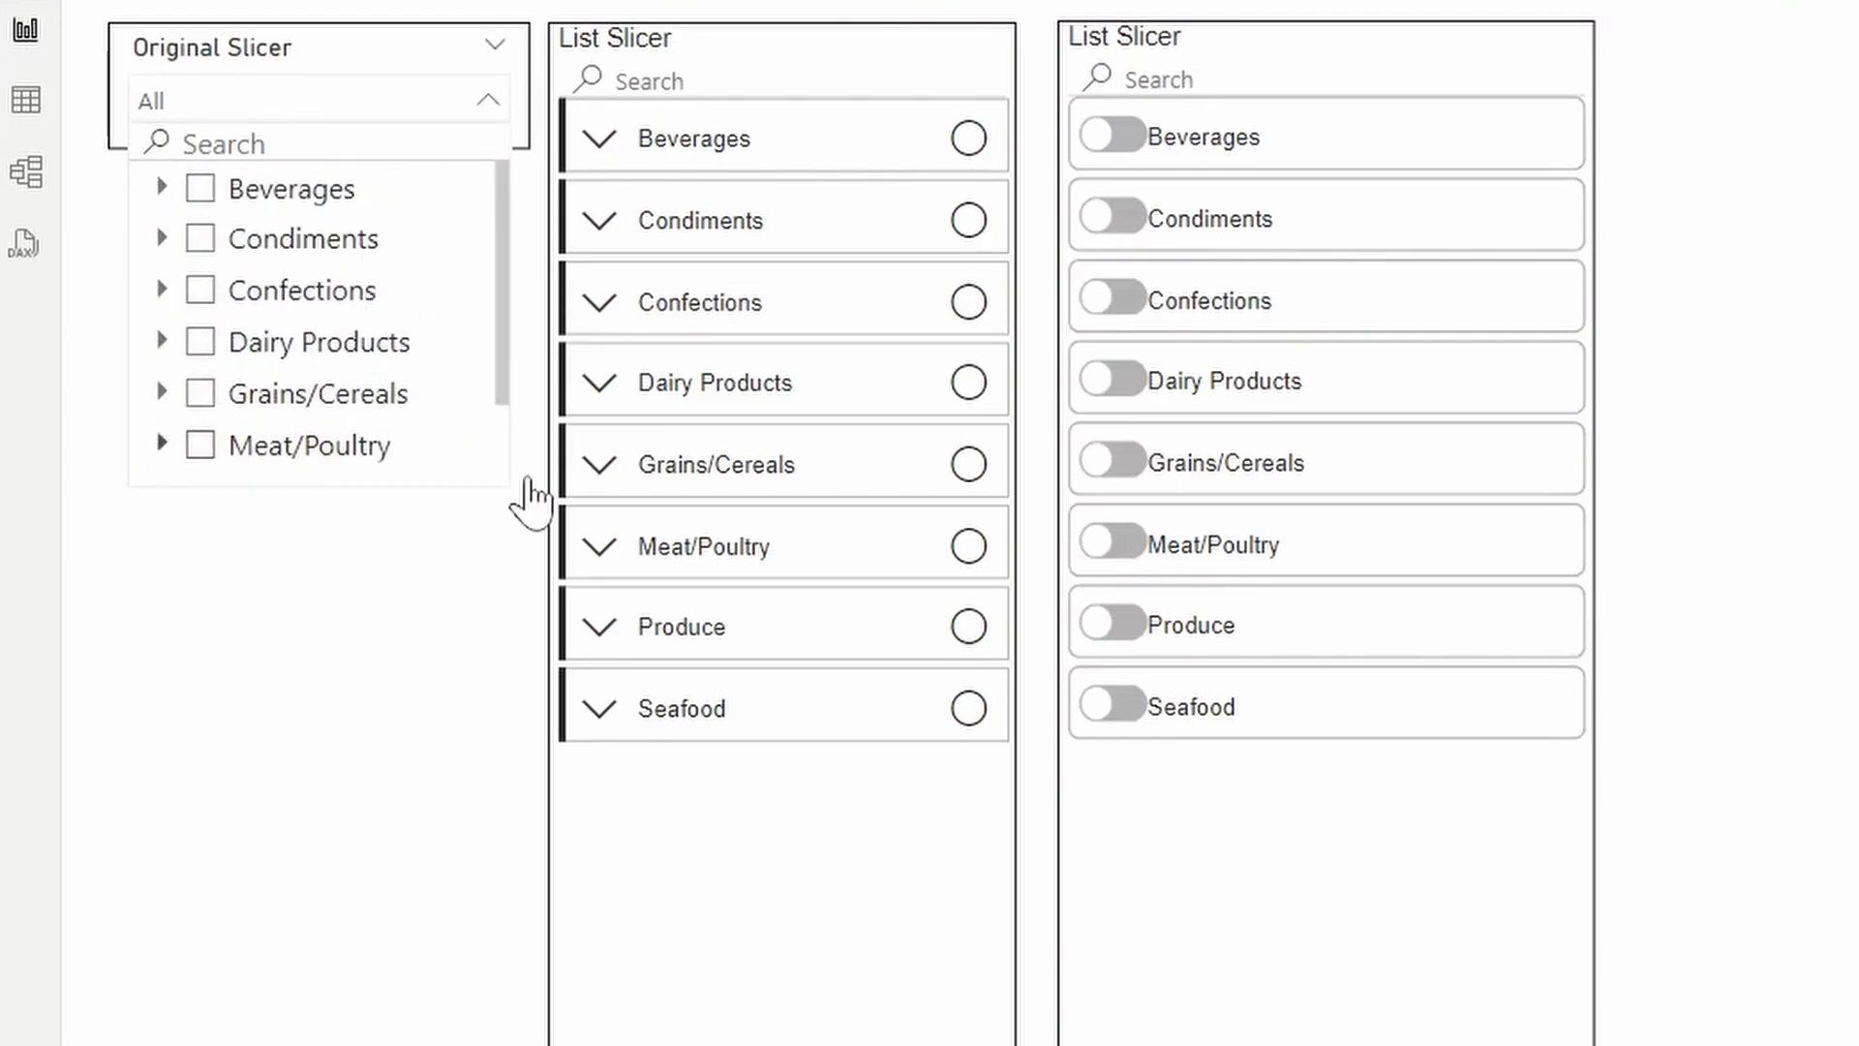
{"action": "left_click", "coordinate": [302, 96]}
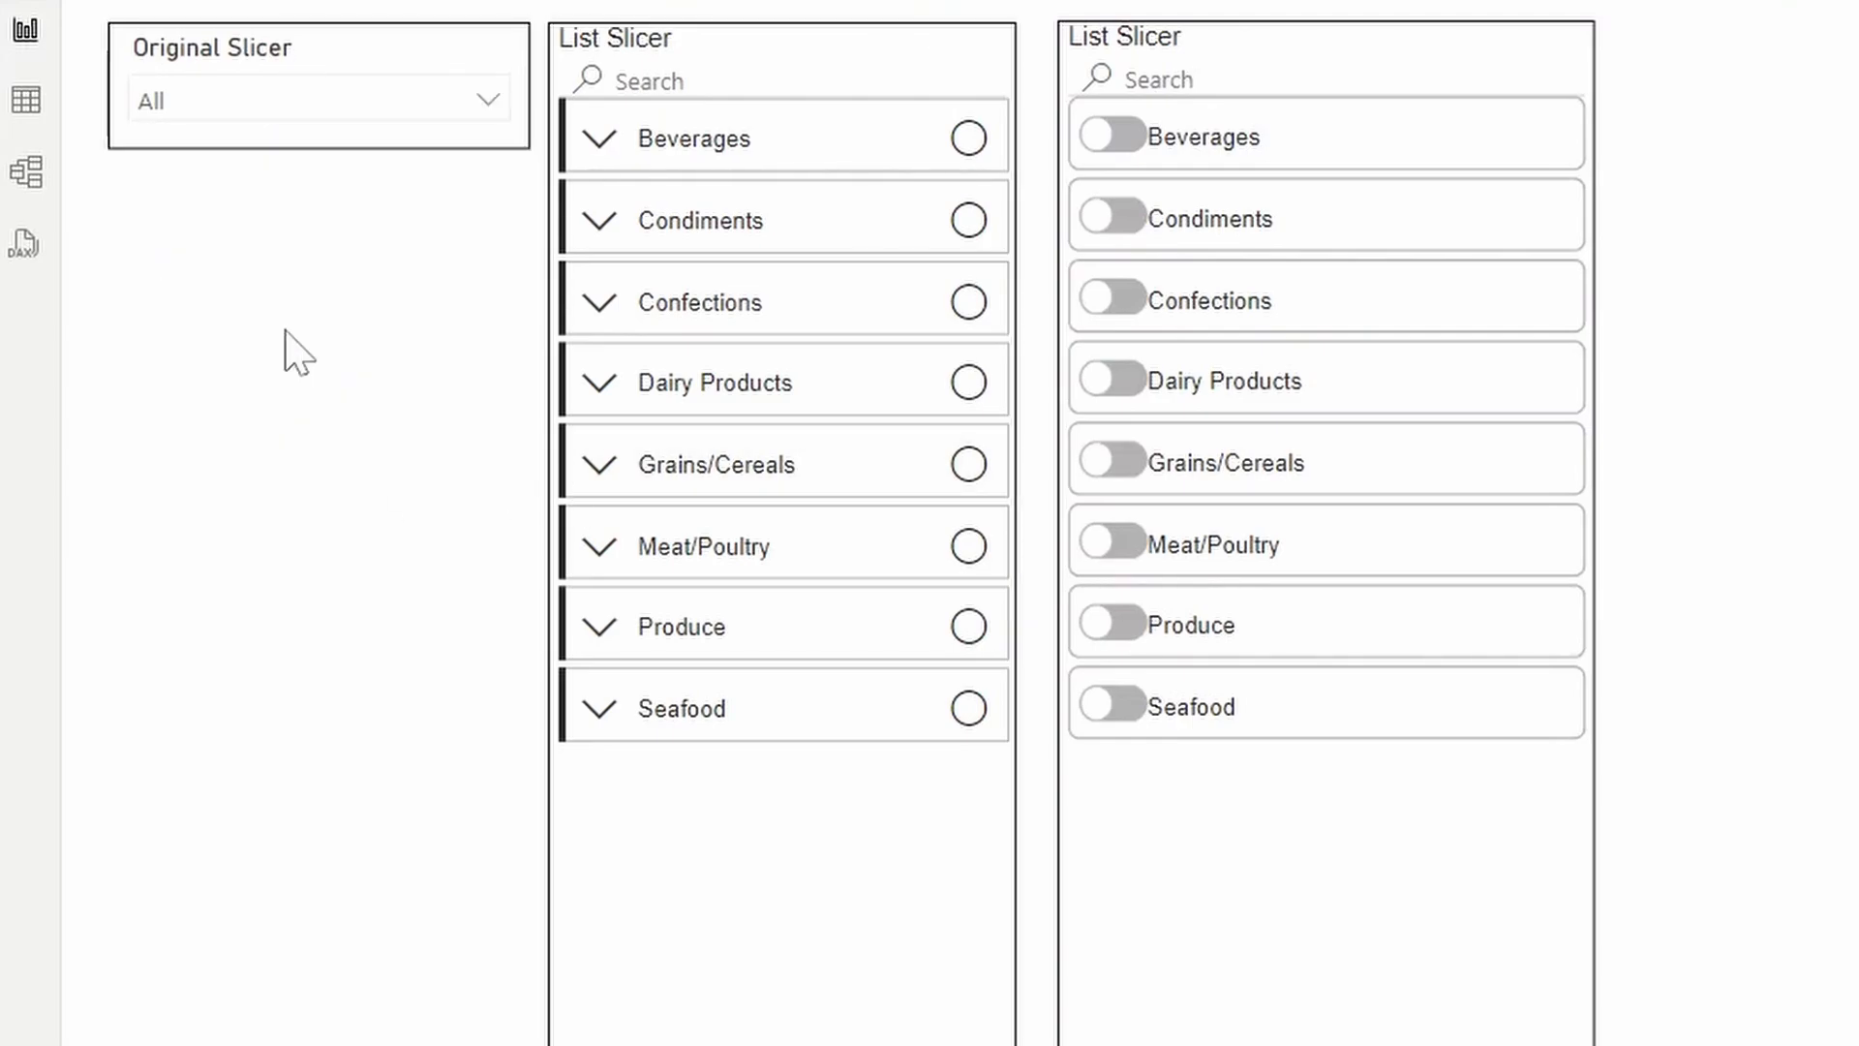